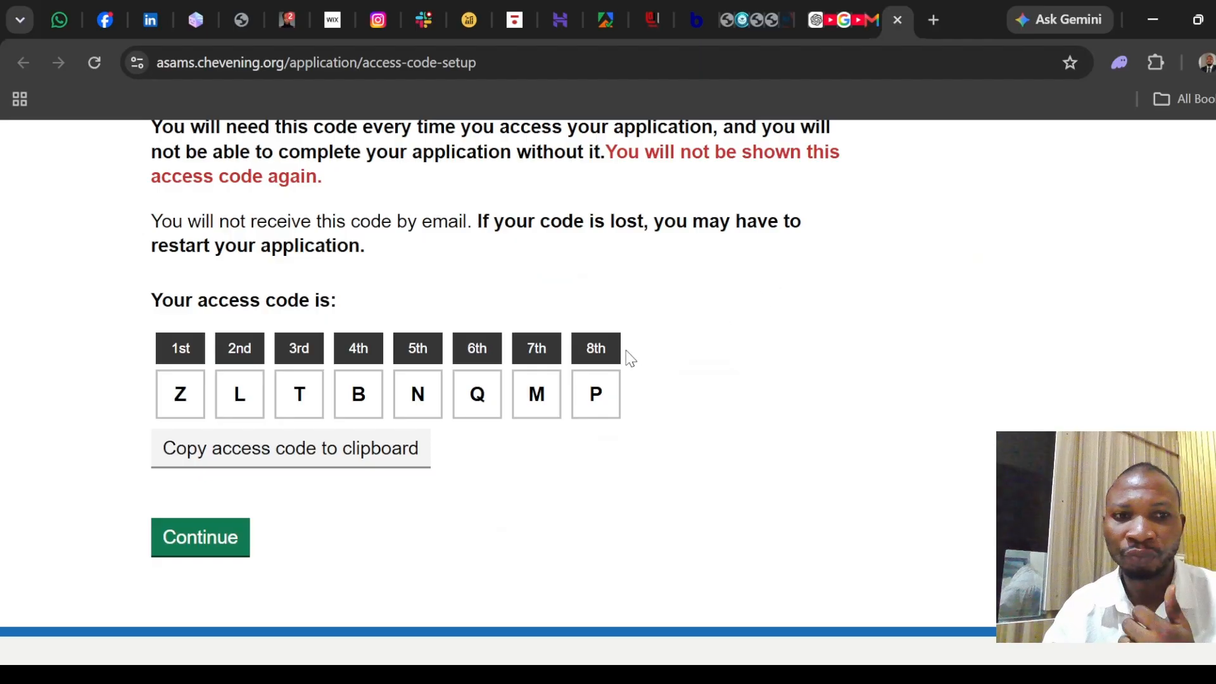
# Copy the newly issued eight-character access code to the clipboard
pyautogui.scroll(3, 629, 357)
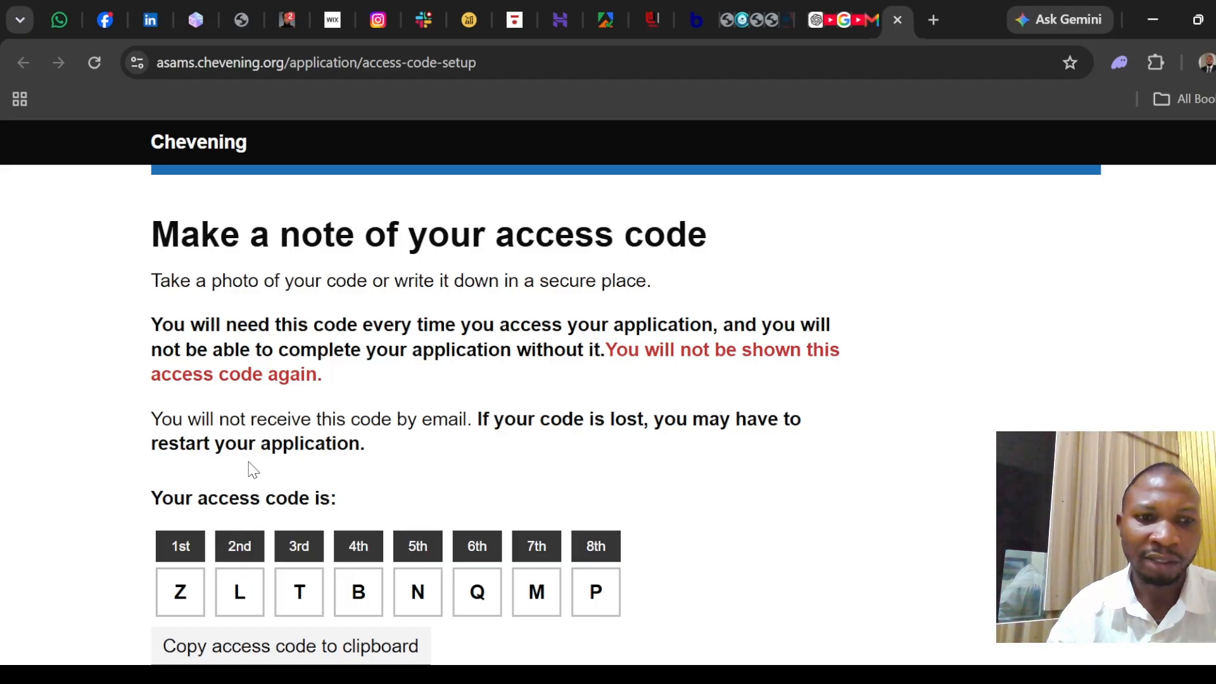
pyautogui.scroll(-2, 195, 517)
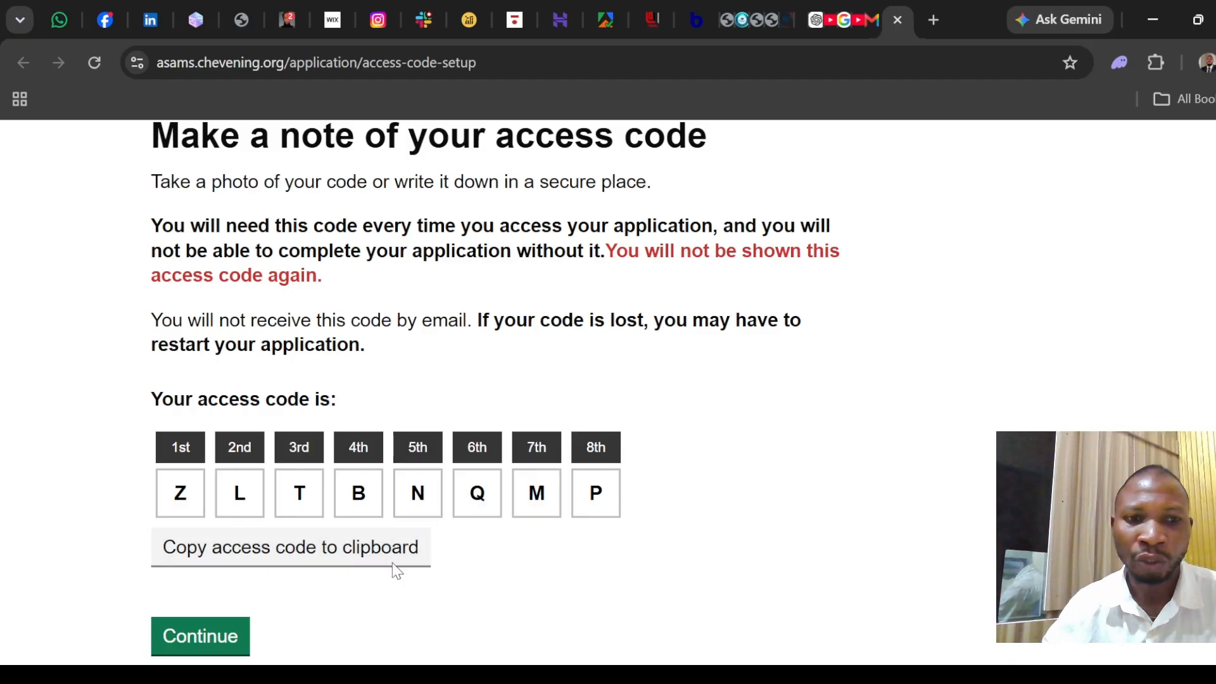
pyautogui.click(332, 562)
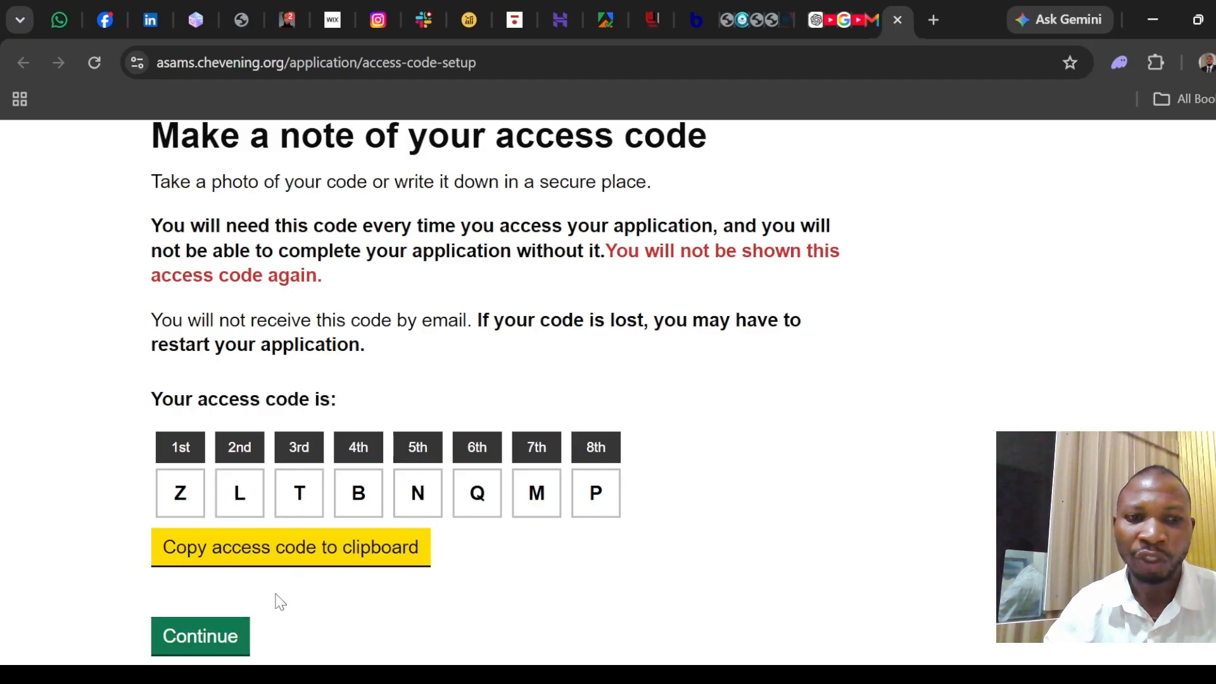
pyautogui.scroll(-5, 278, 589)
# Paste the copied access code into the confirmation field, submit it, and continue the application
pyautogui.click(225, 353)
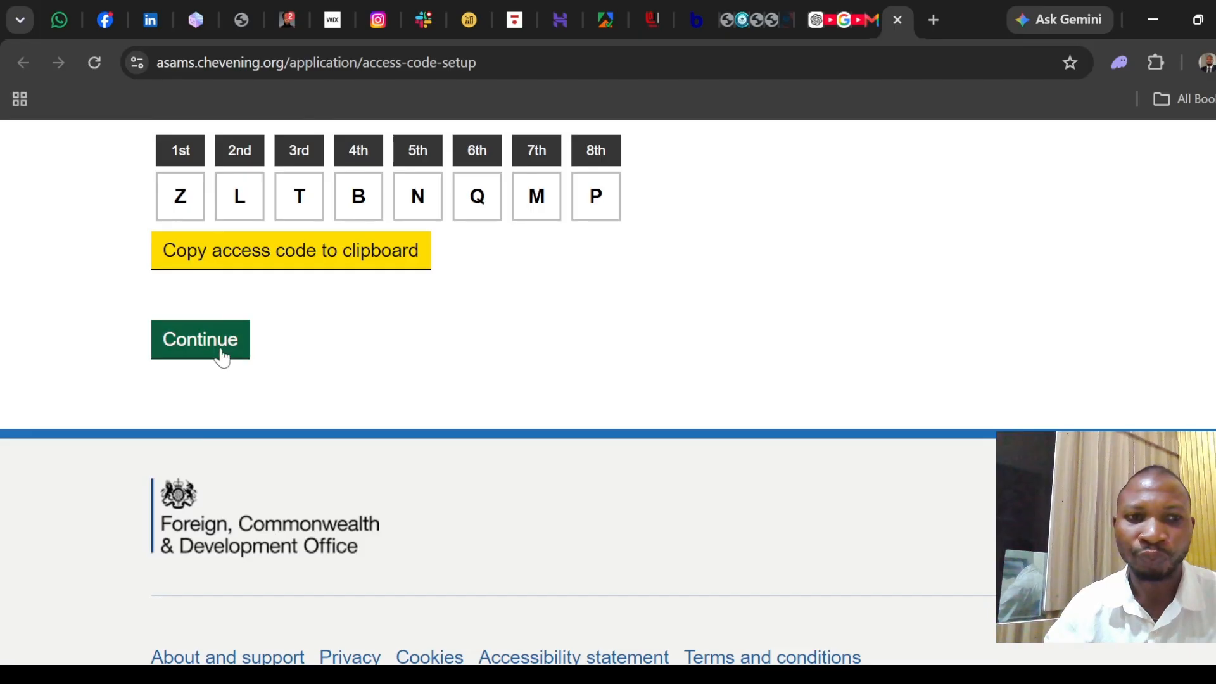
pyautogui.click(225, 283)
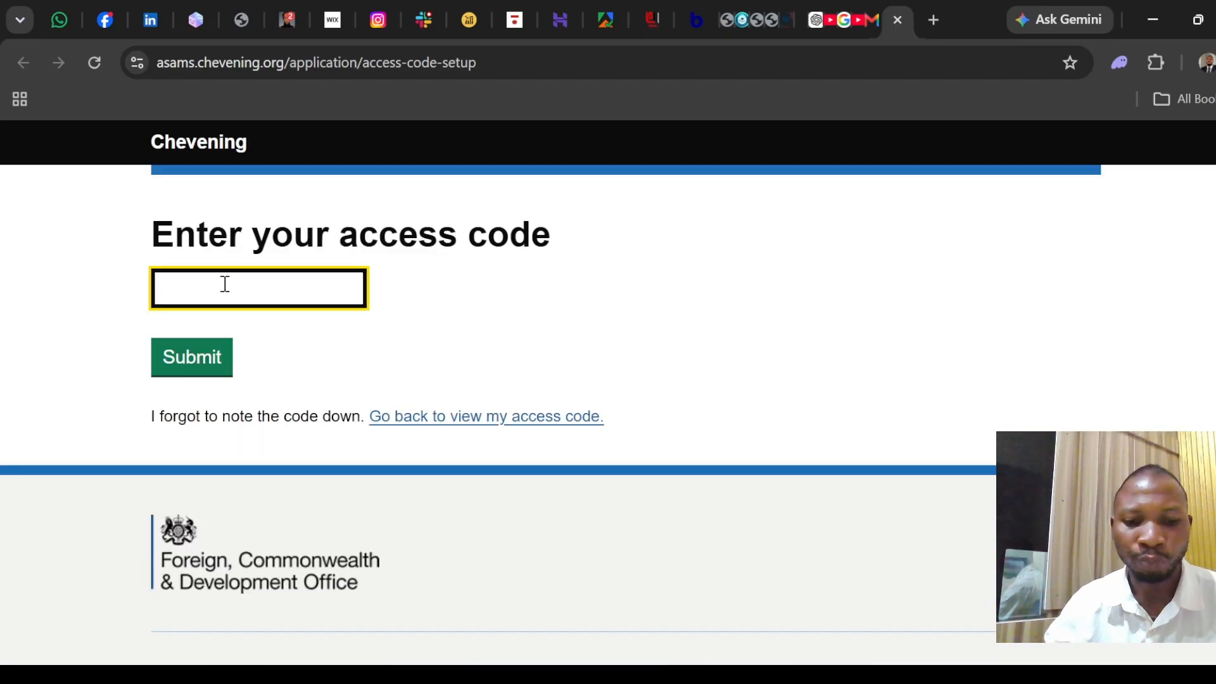
pyautogui.click(212, 358)
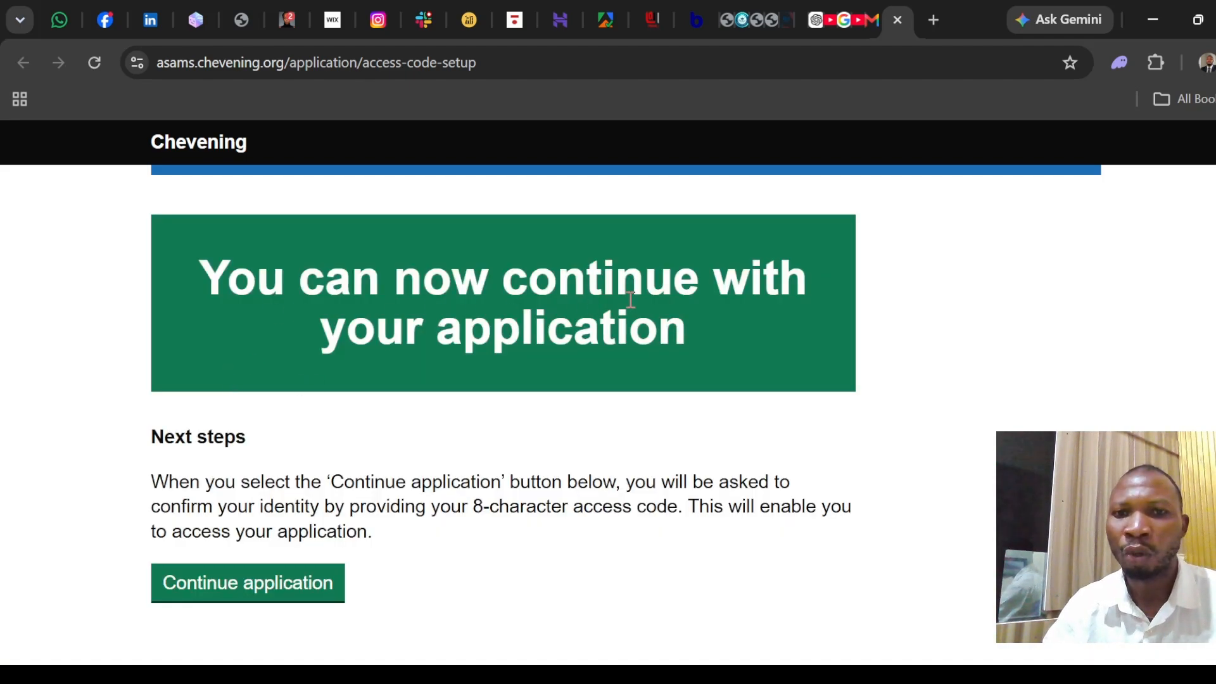
pyautogui.scroll(-3, 467, 374)
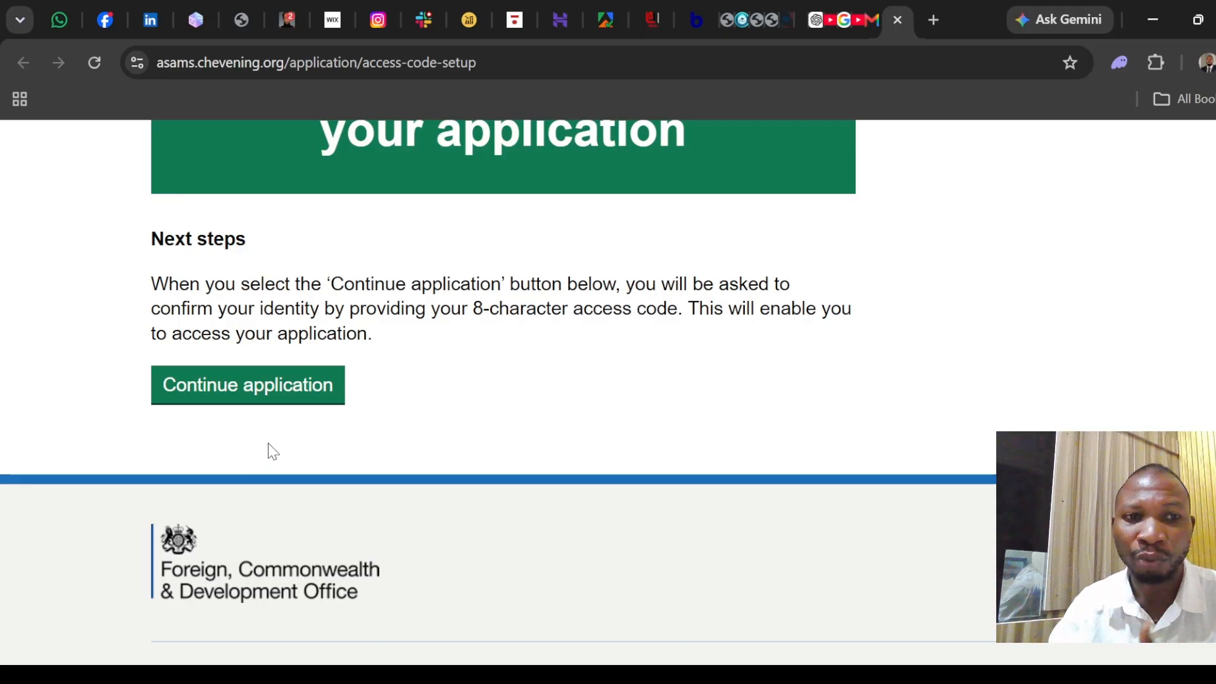
pyautogui.click(278, 399)
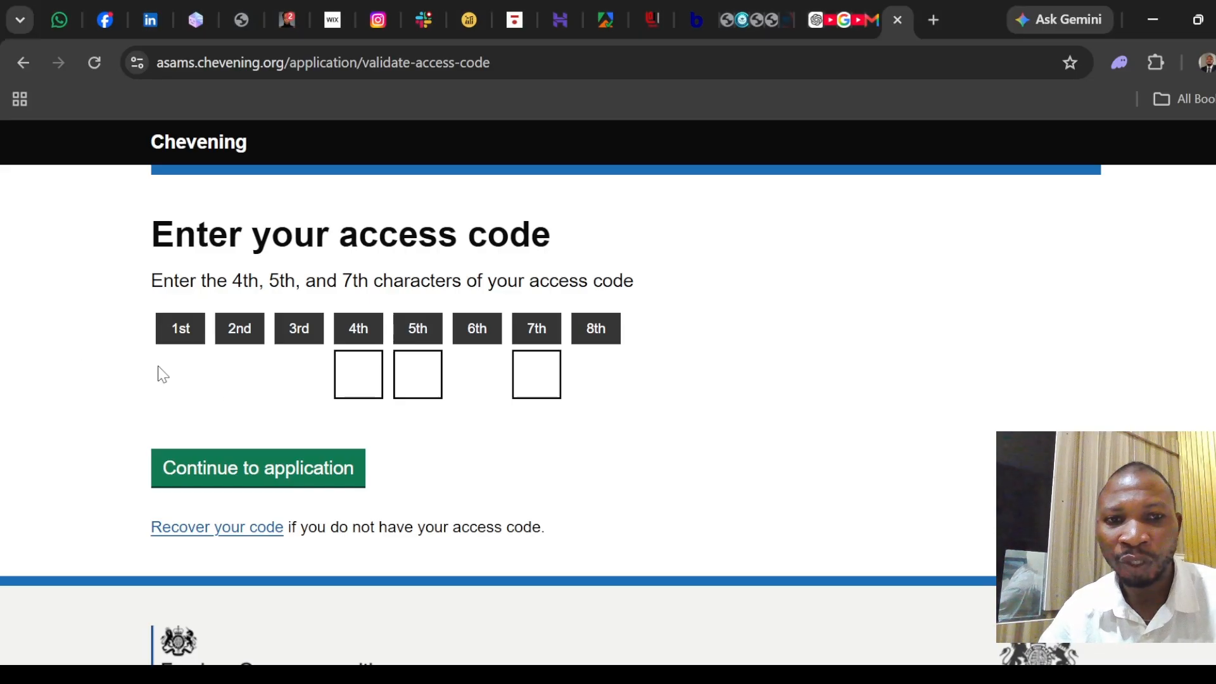
# Enter the requested 4th, 5th and 7th access-code characters and continue to the application
pyautogui.click(364, 375)
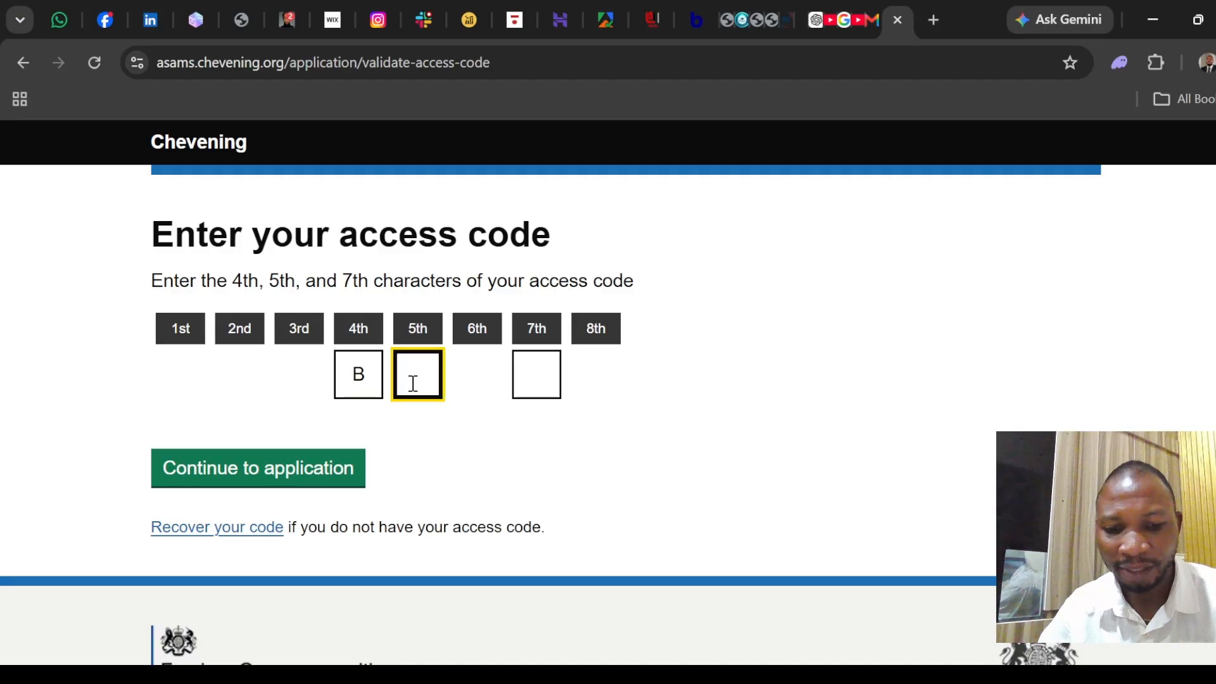
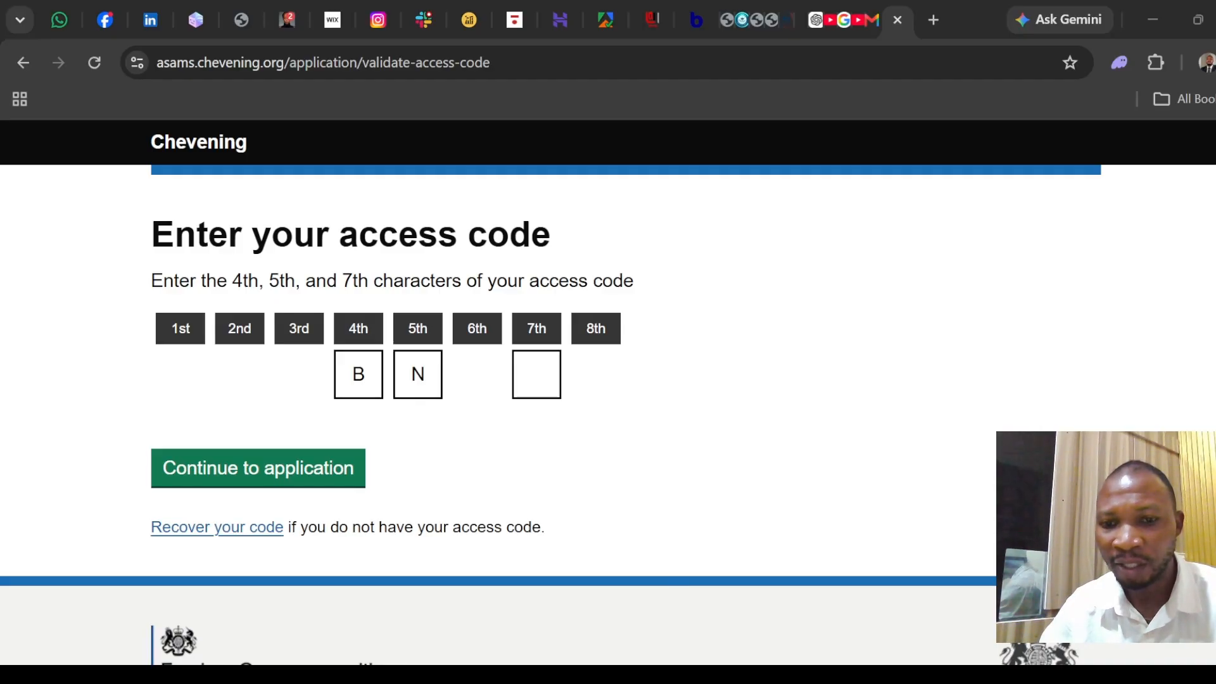
pyautogui.click(537, 380)
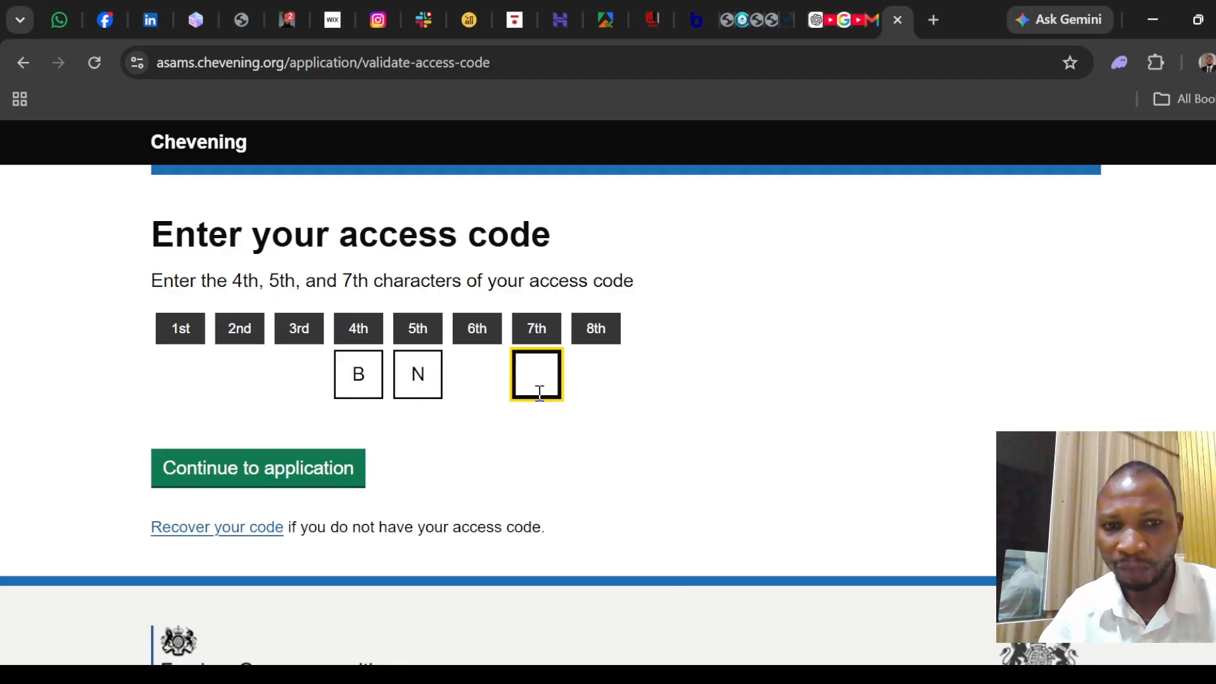
pyautogui.write('M')
pyautogui.click(299, 471)
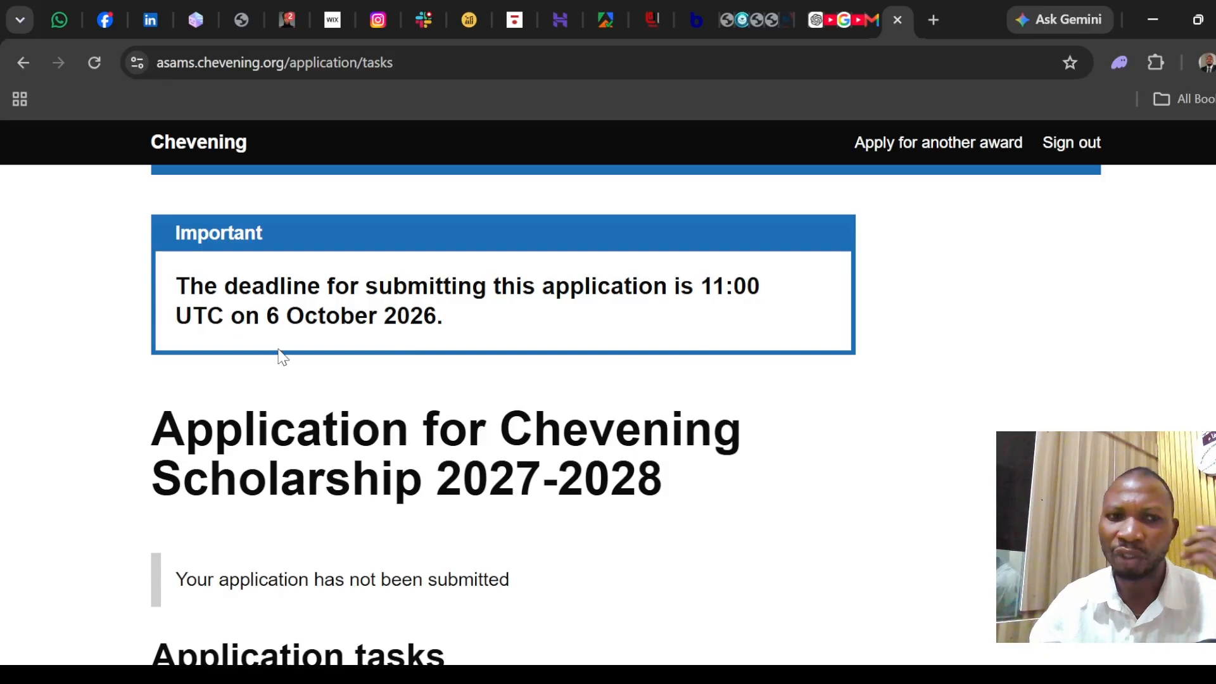
pyautogui.scroll(-3, 301, 360)
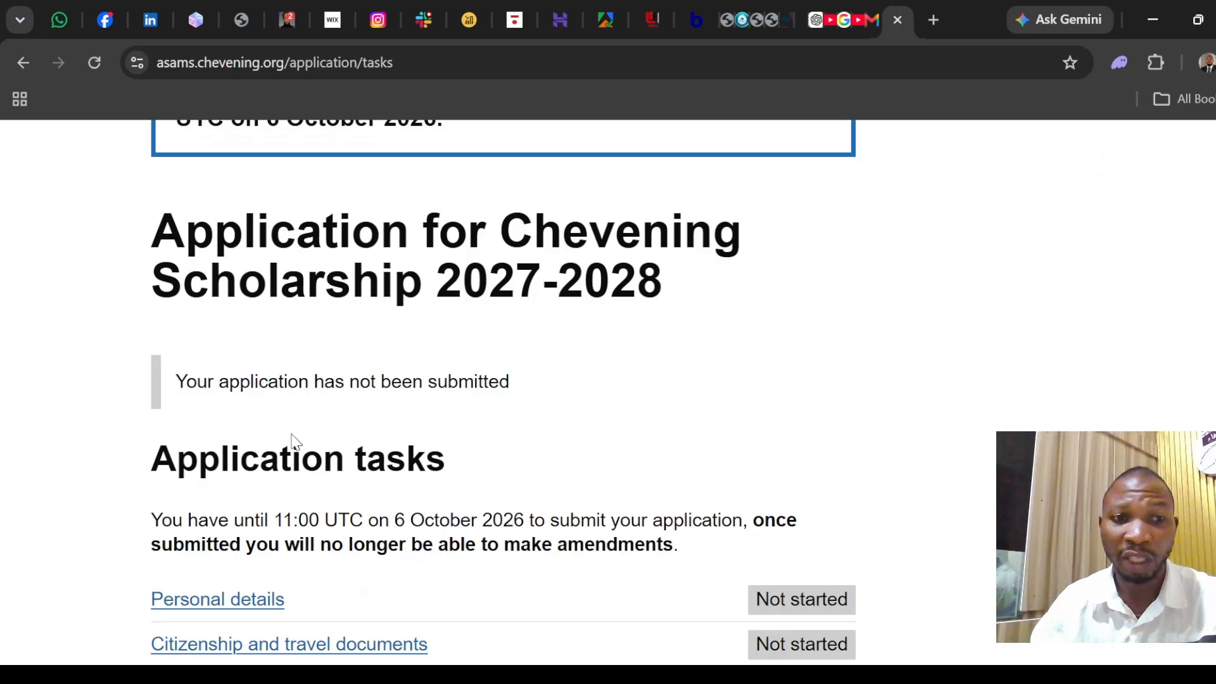
pyautogui.scroll(-2, 139, 300)
pyautogui.scroll(-2, 146, 295)
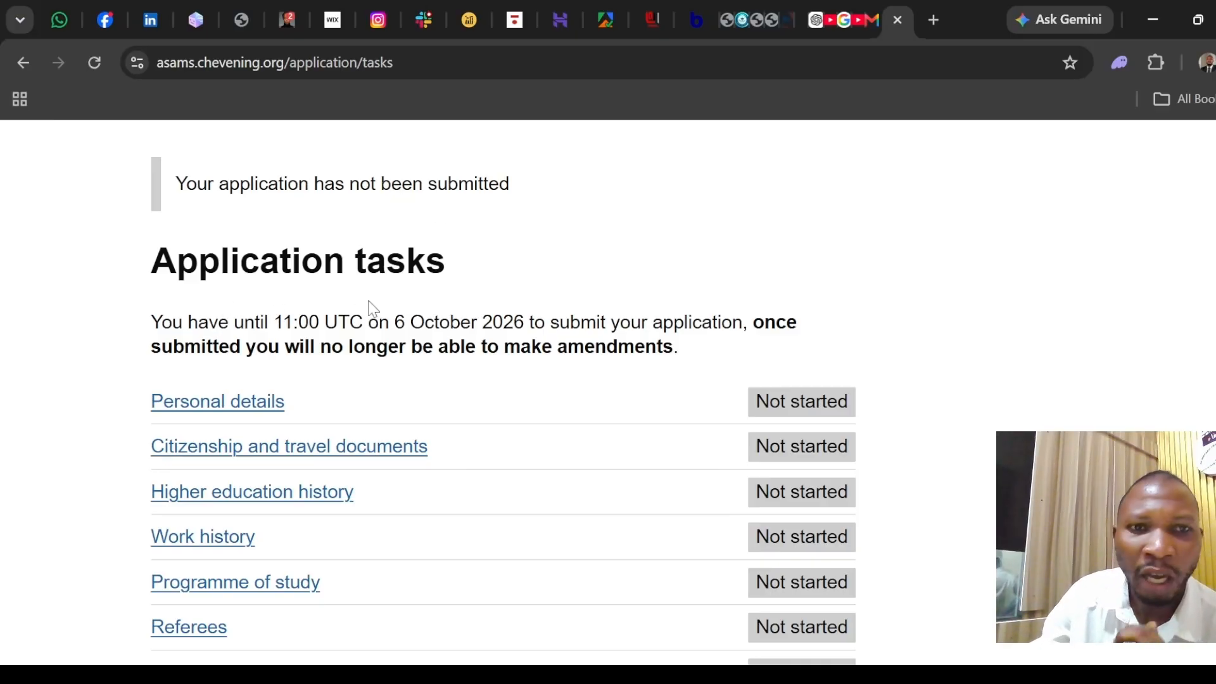
pyautogui.scroll(-2, 436, 330)
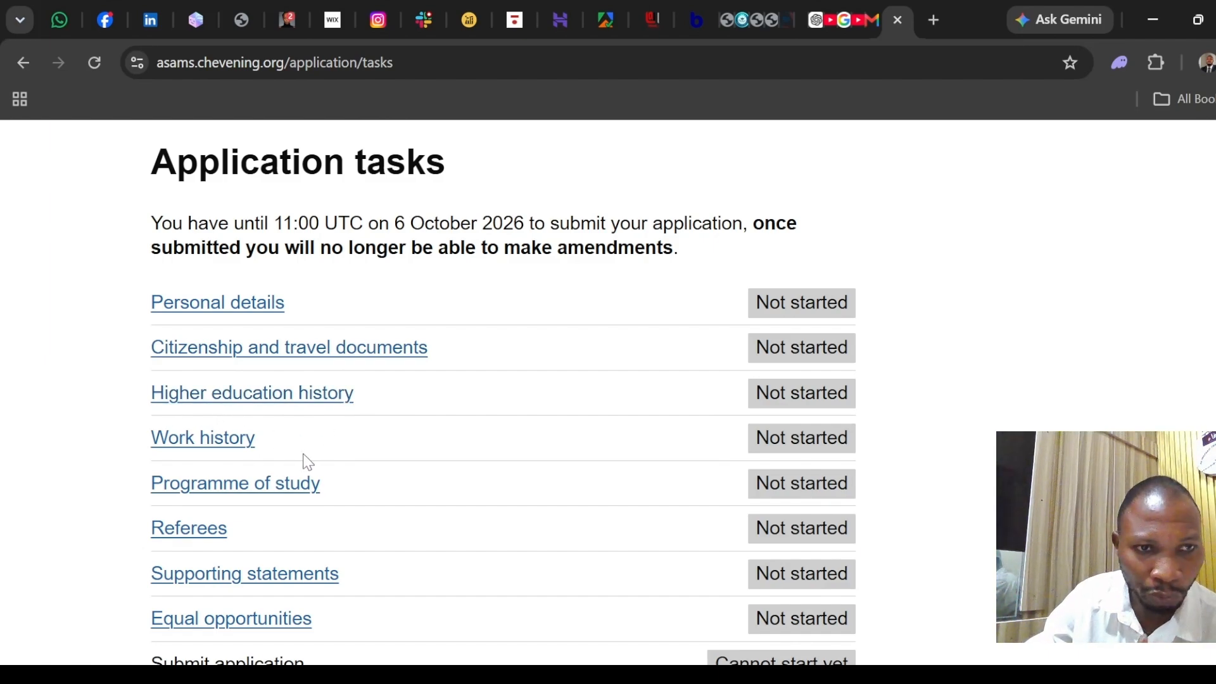
pyautogui.scroll(-2, 310, 472)
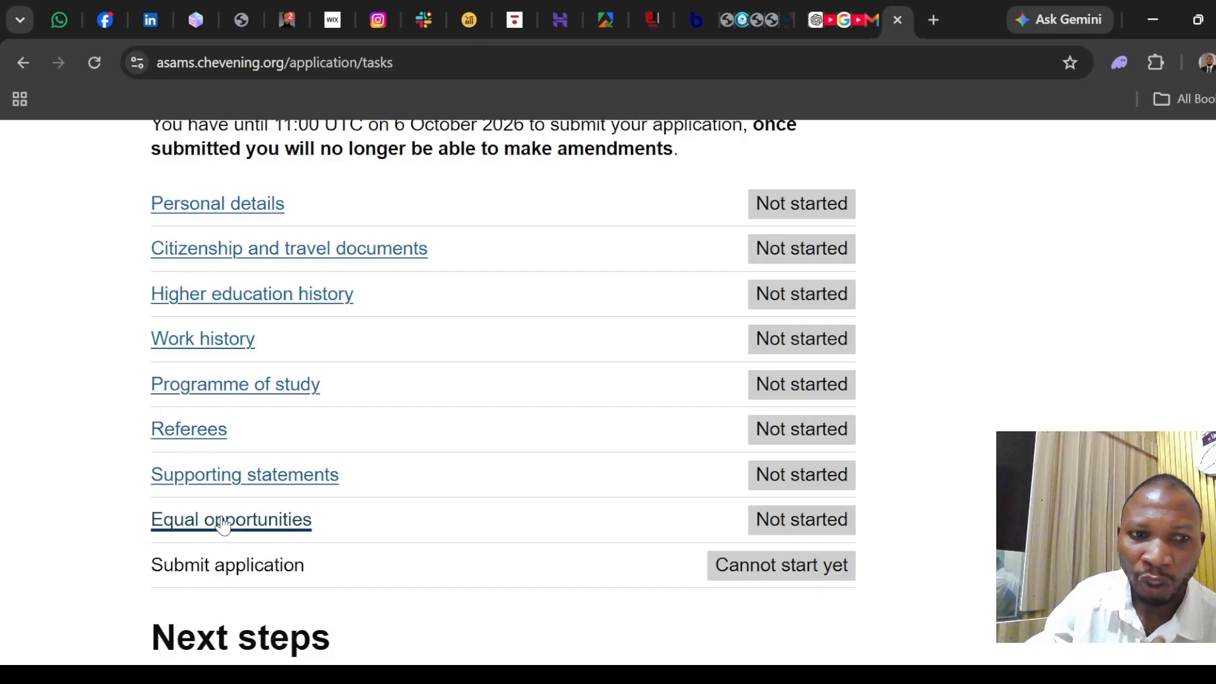
pyautogui.scroll(-1, 354, 540)
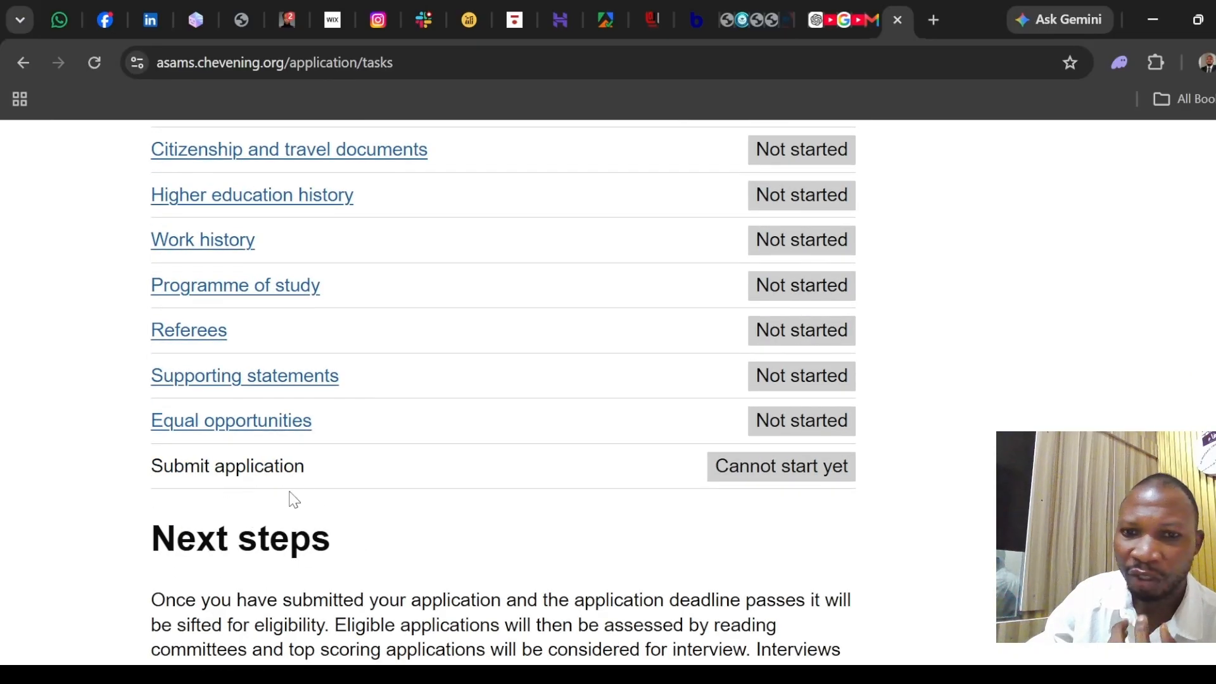
pyautogui.scroll(3, 486, 491)
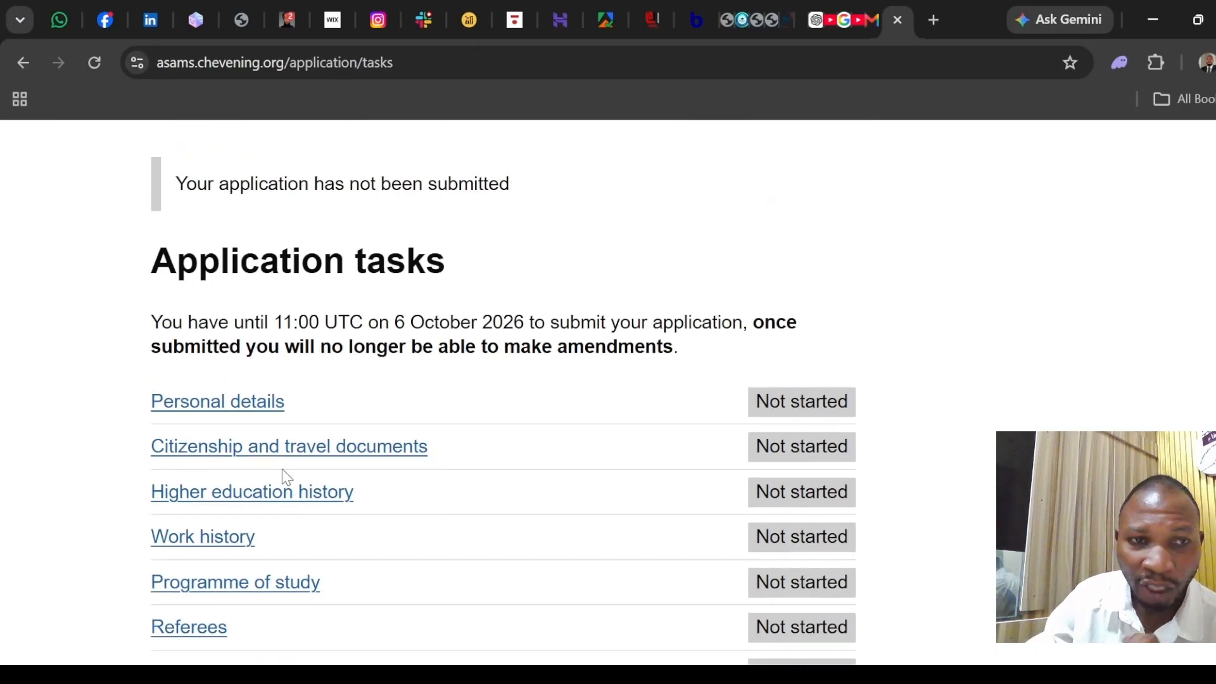
pyautogui.scroll(-1, 291, 475)
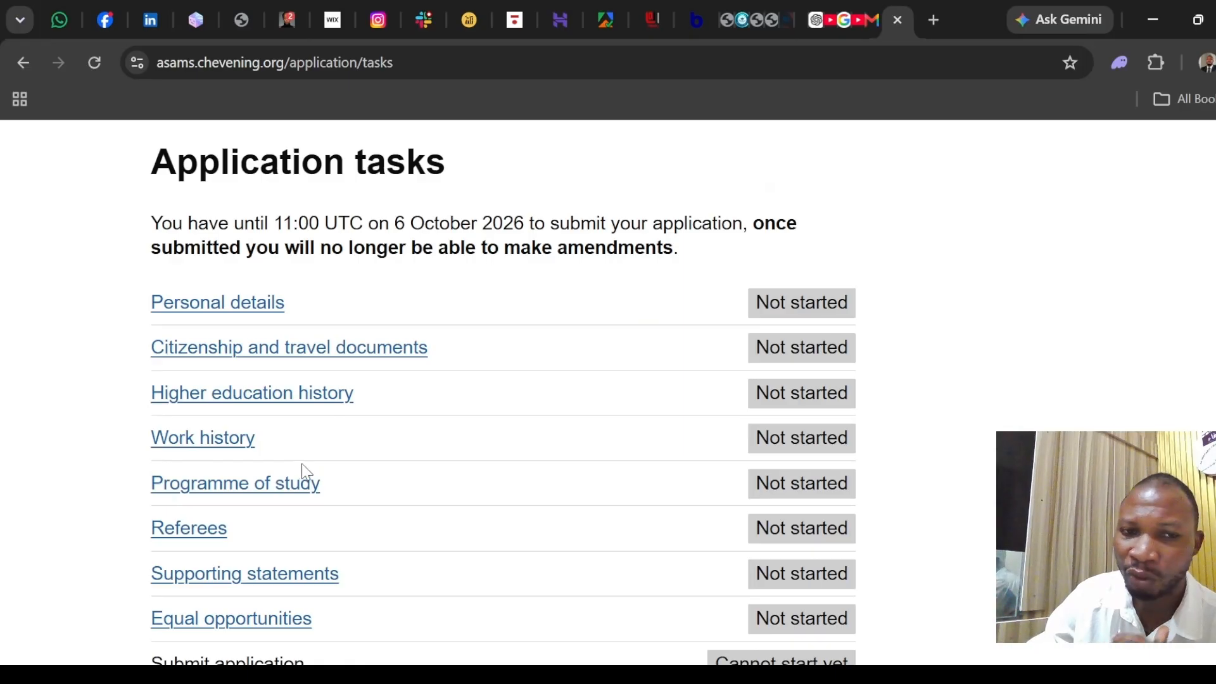
# Open Personal details and autofill the name fields from saved details
pyautogui.click(233, 313)
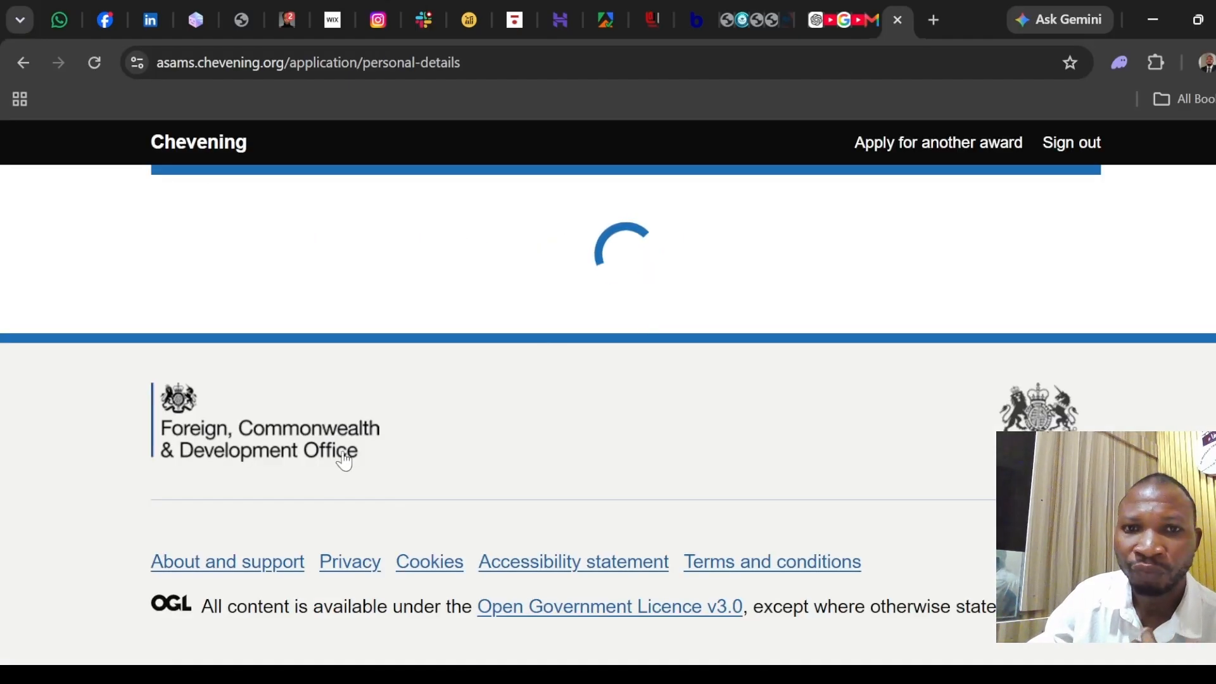
pyautogui.scroll(-6, 348, 453)
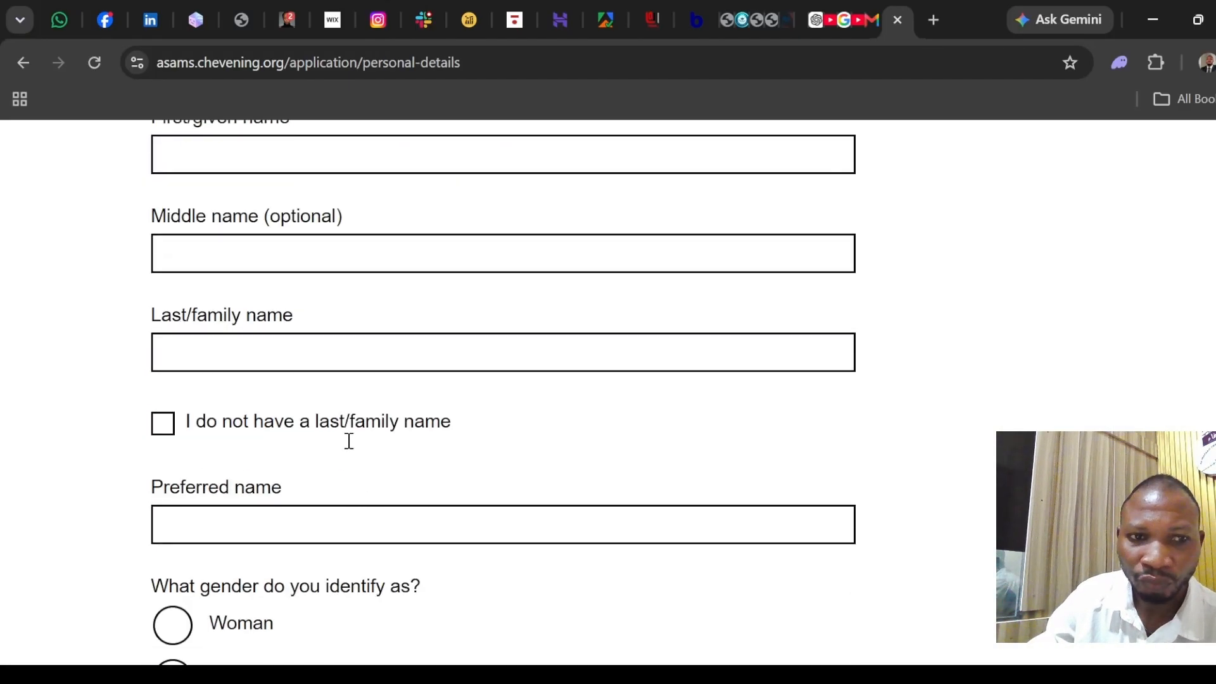
pyautogui.scroll(-15, 349, 441)
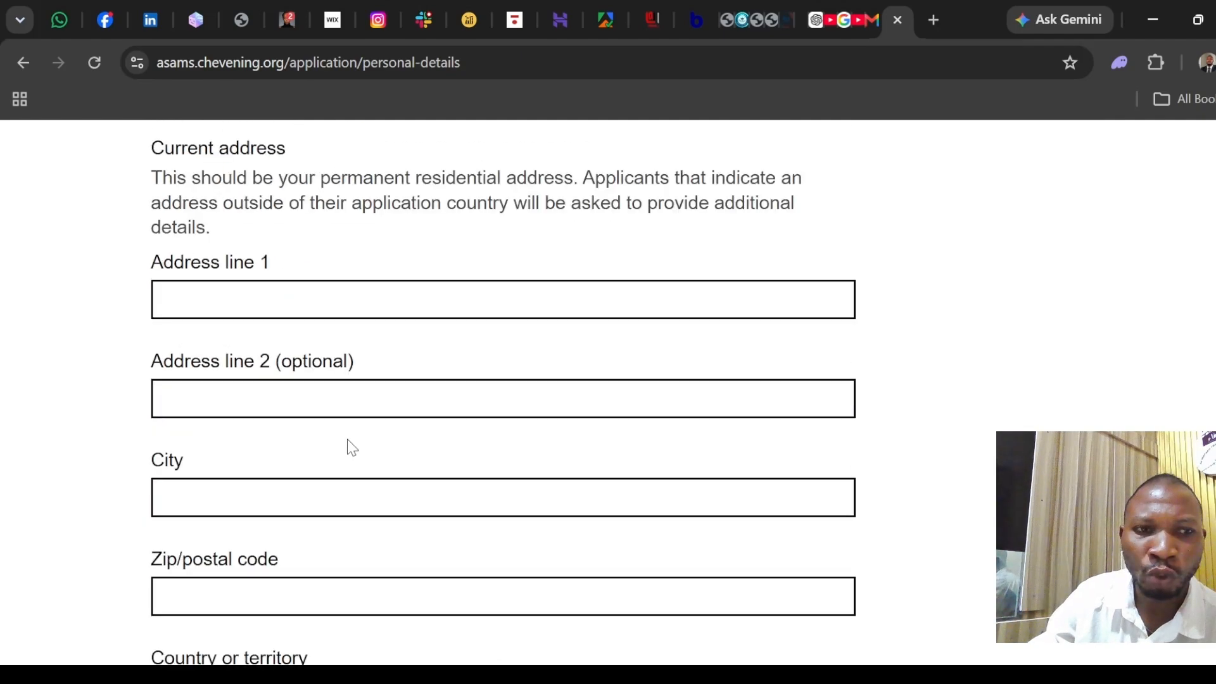
pyautogui.scroll(-12, 353, 448)
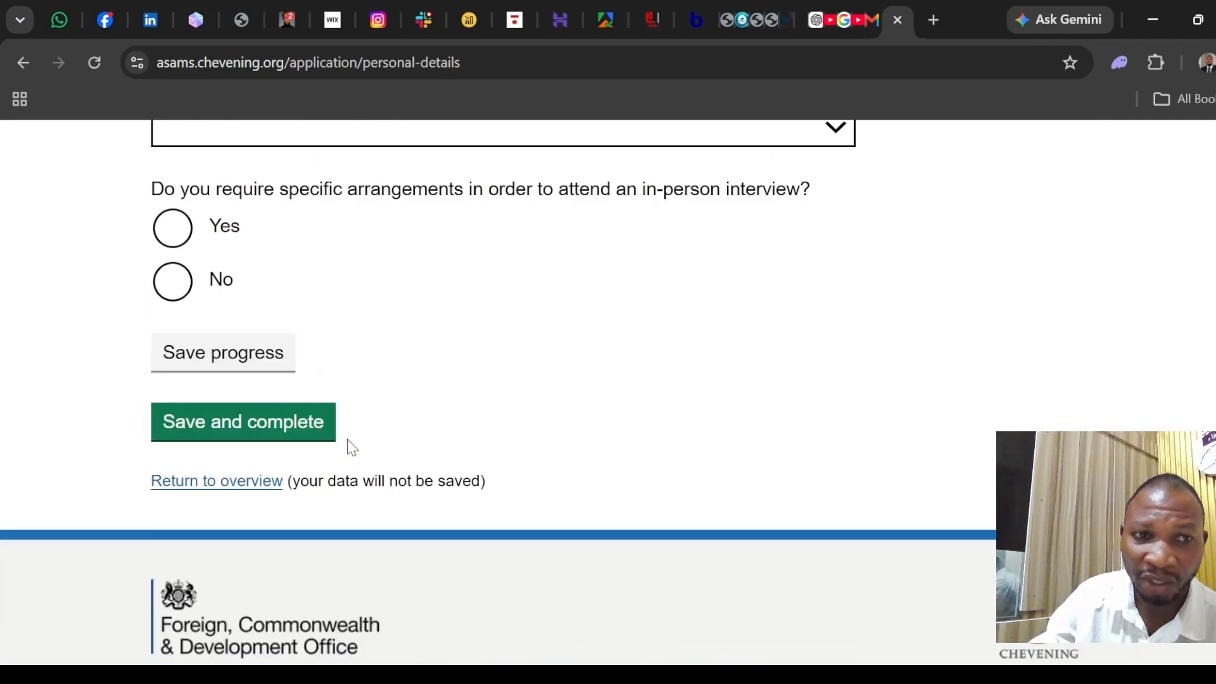
pyautogui.scroll(18, 349, 442)
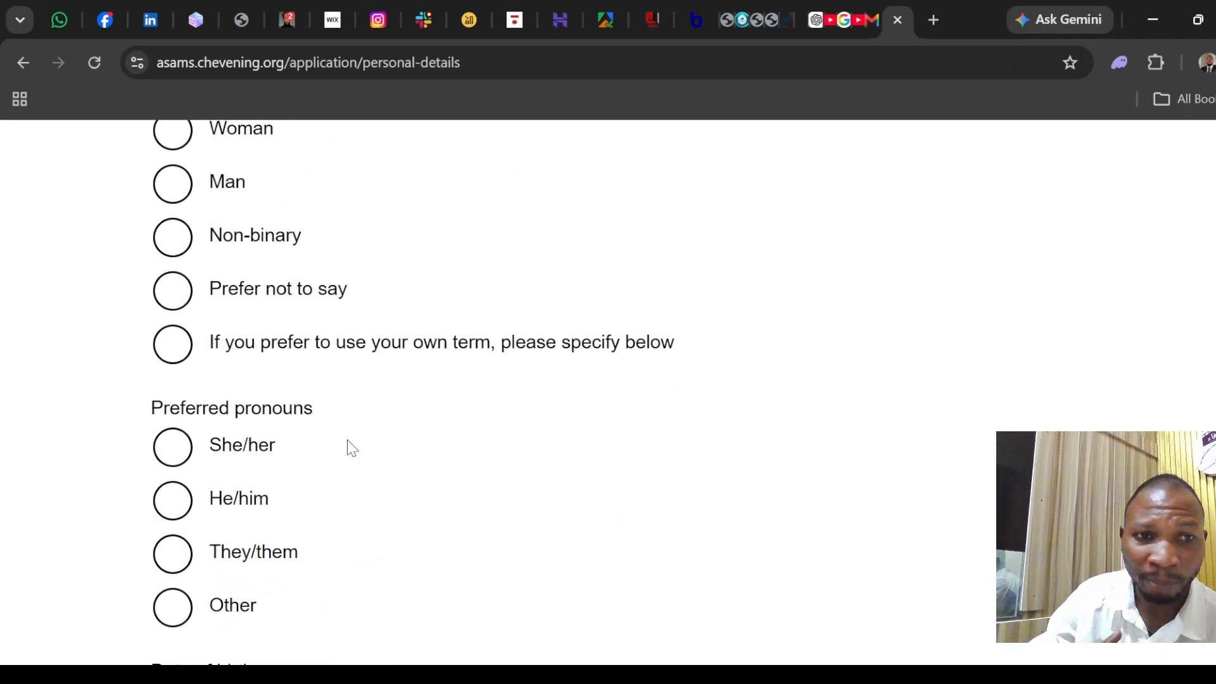
pyautogui.scroll(8, 352, 447)
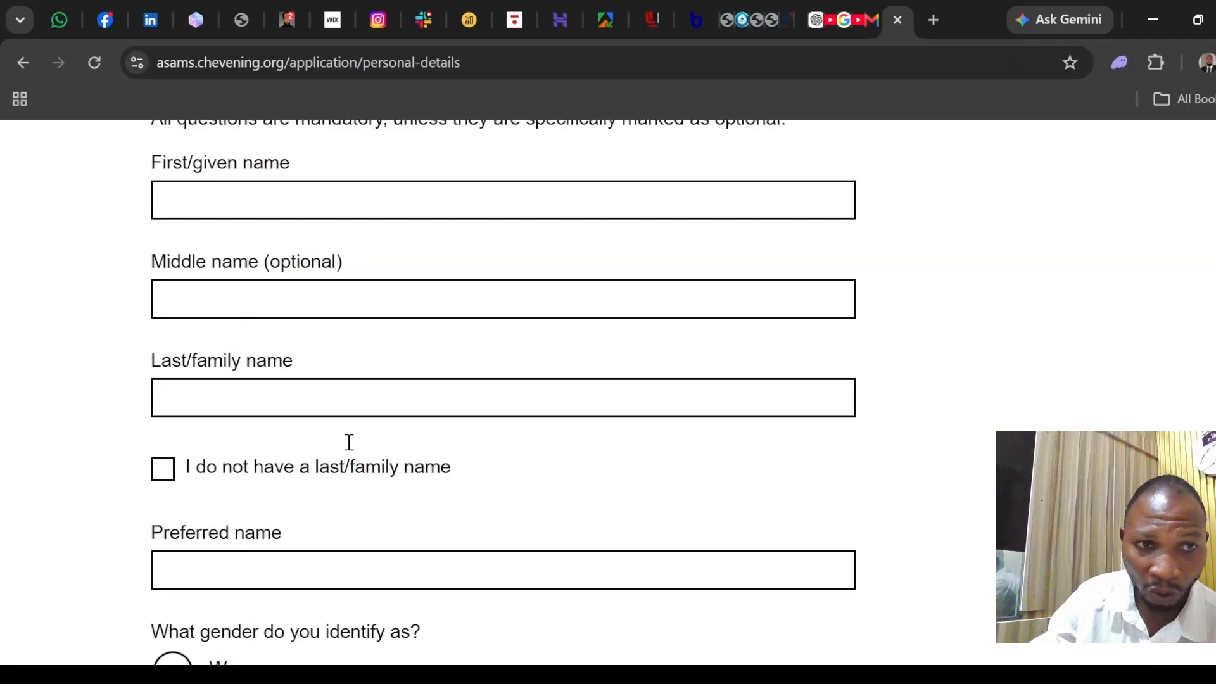
pyautogui.scroll(1, 349, 442)
pyautogui.scroll(5, 348, 443)
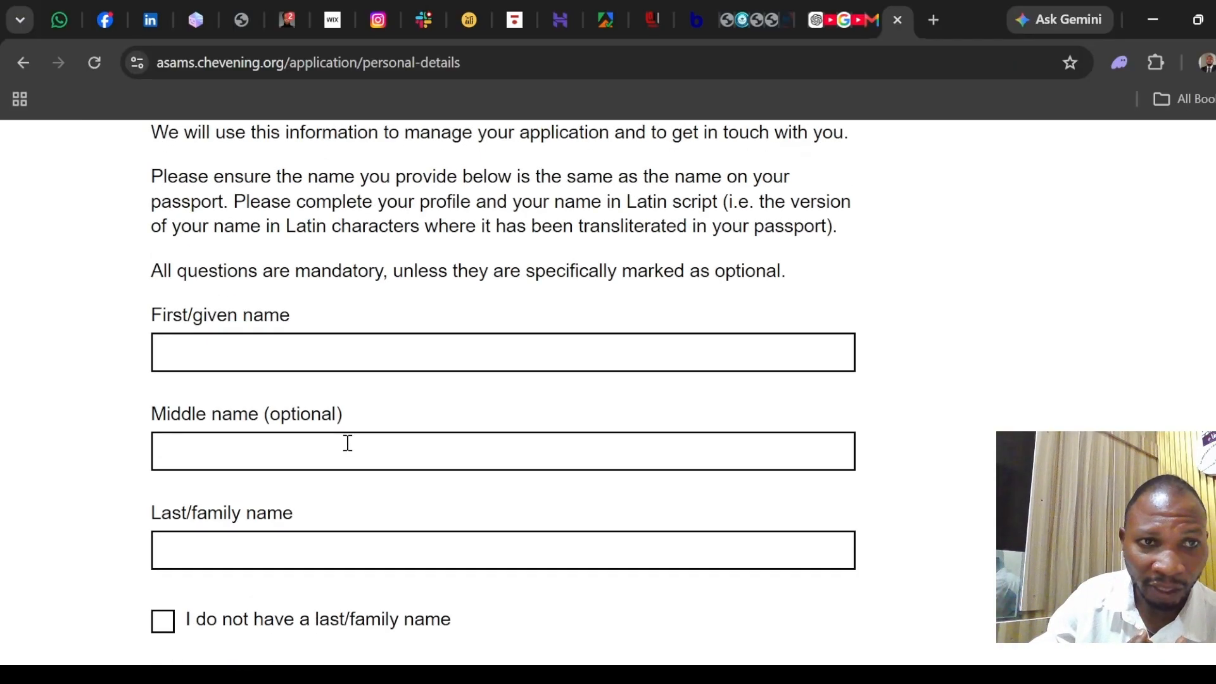
pyautogui.click(339, 556)
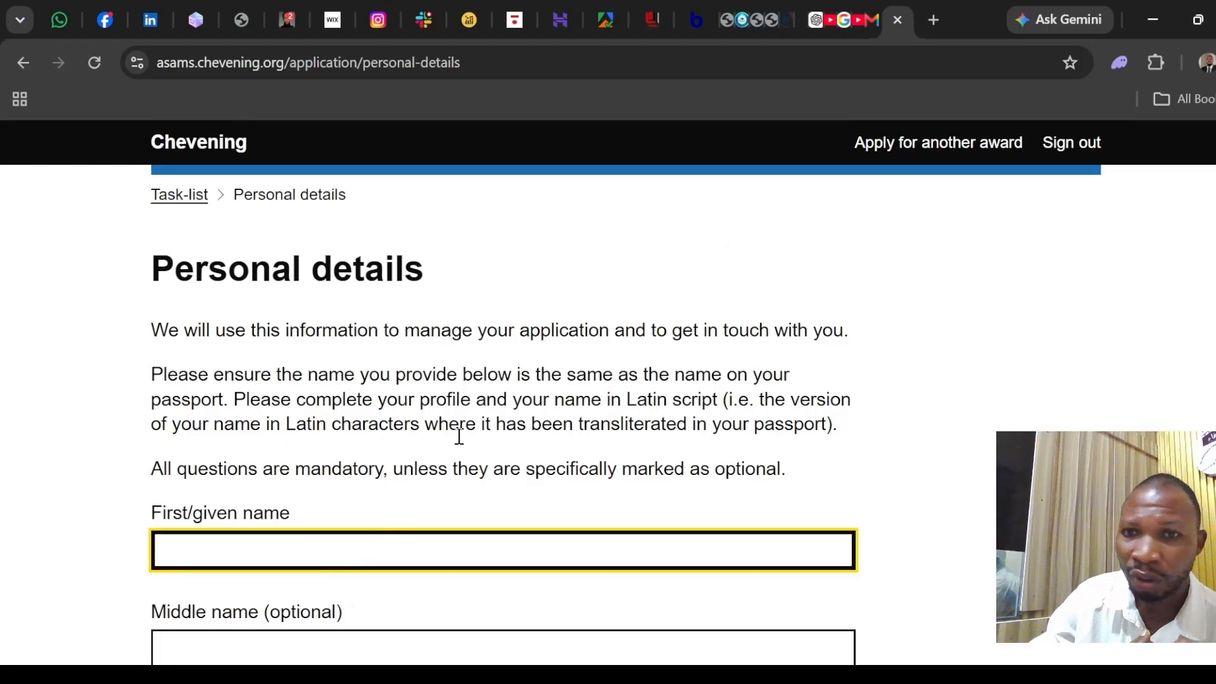
pyautogui.click(930, 209)
pyautogui.scroll(-3, 328, 450)
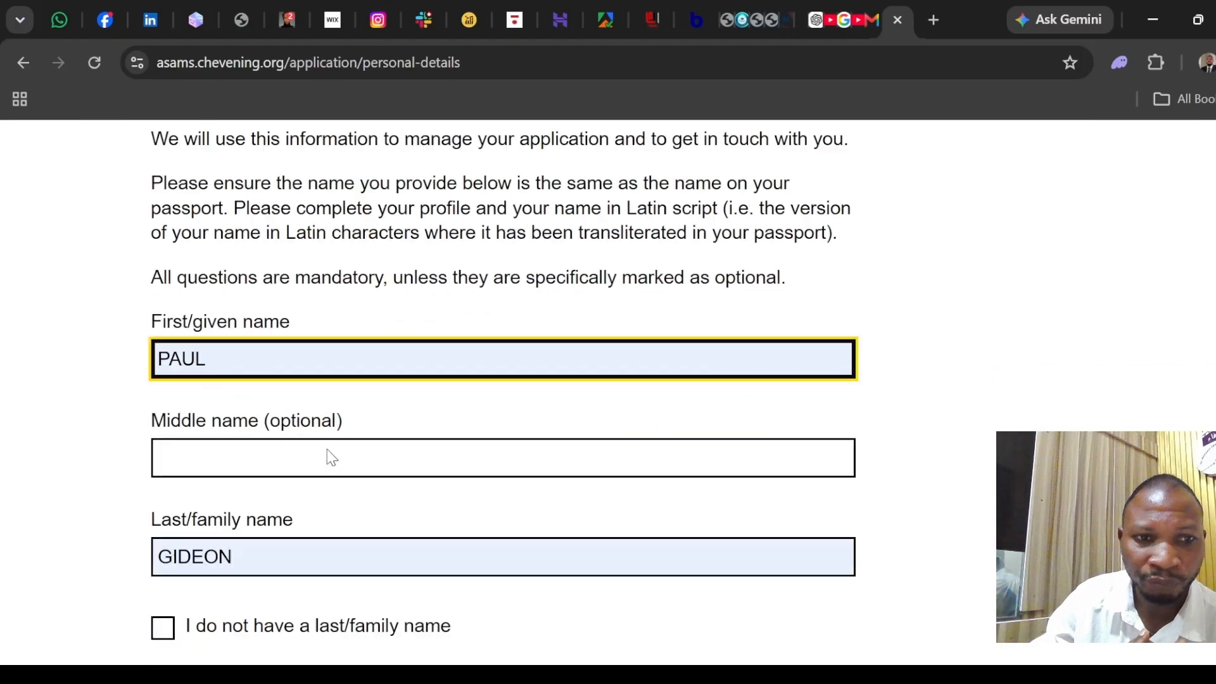
pyautogui.scroll(-3, 332, 458)
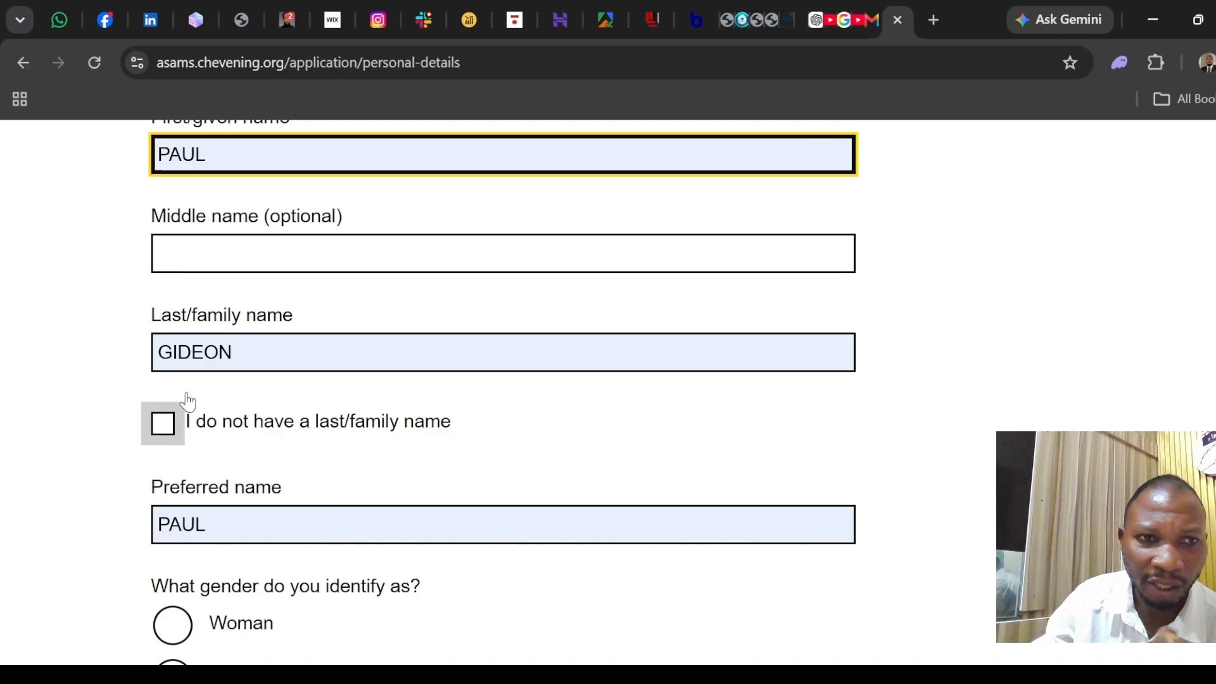
pyautogui.scroll(-3, 231, 354)
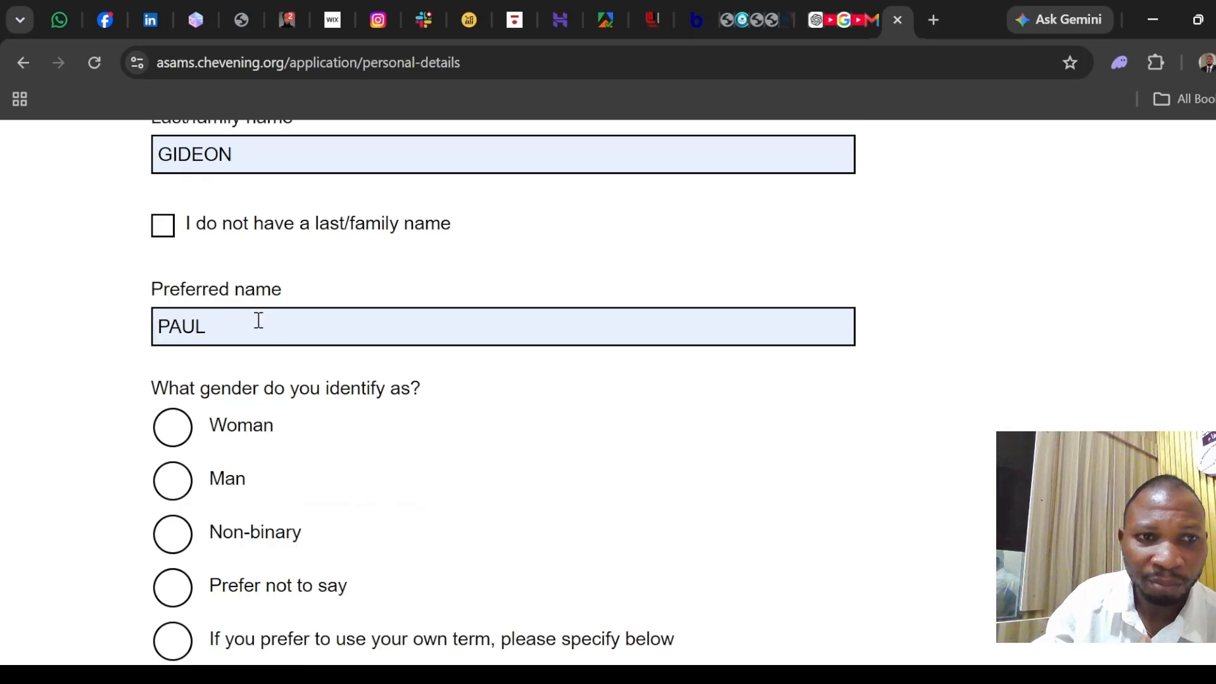
# Select Man as the gender and He/him as the pronouns
pyautogui.click(181, 487)
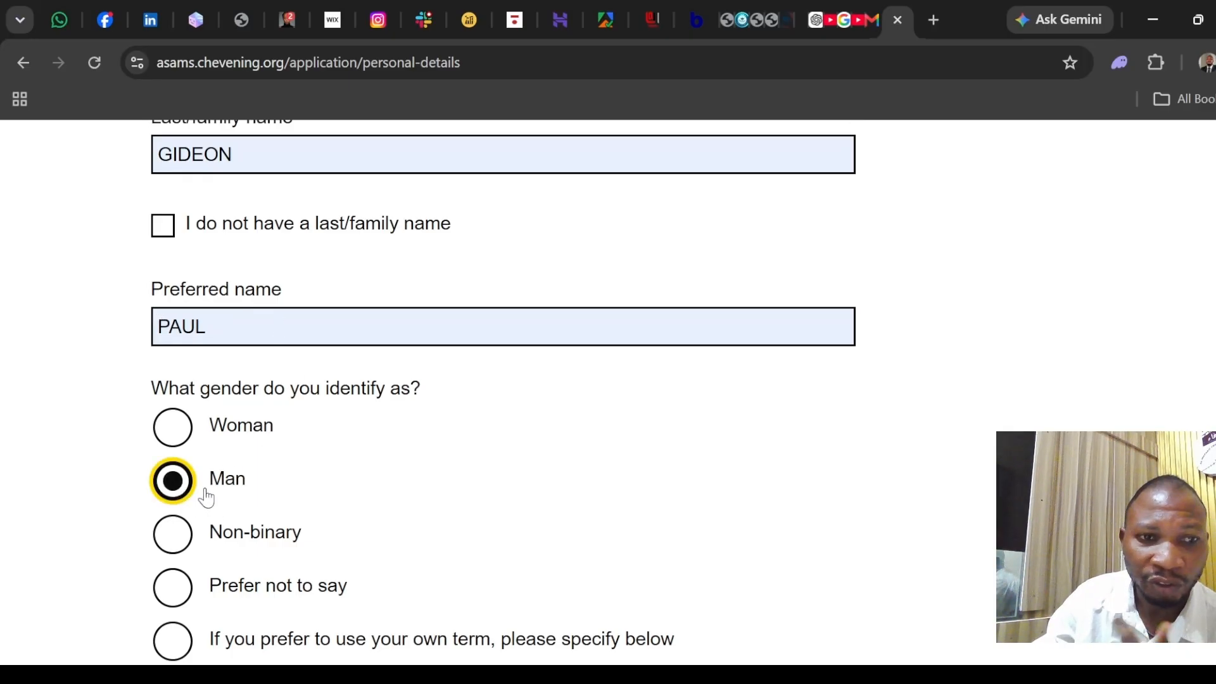
pyautogui.scroll(-3, 275, 510)
pyautogui.scroll(-1, 297, 414)
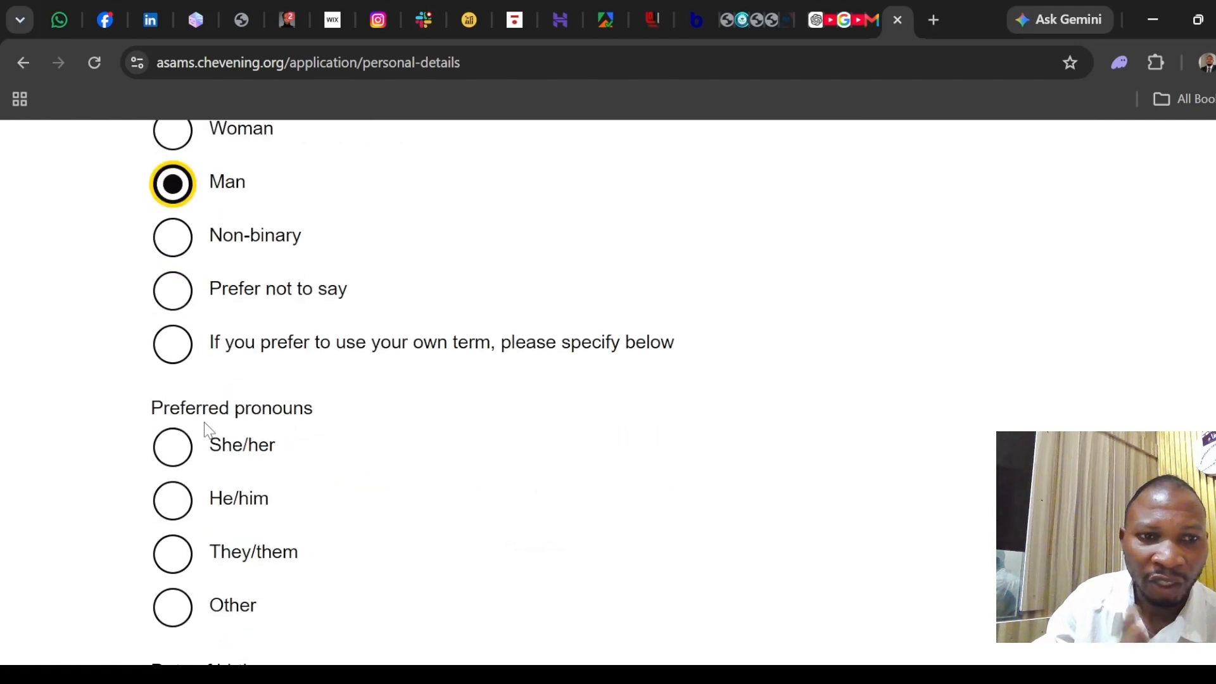
pyautogui.click(184, 510)
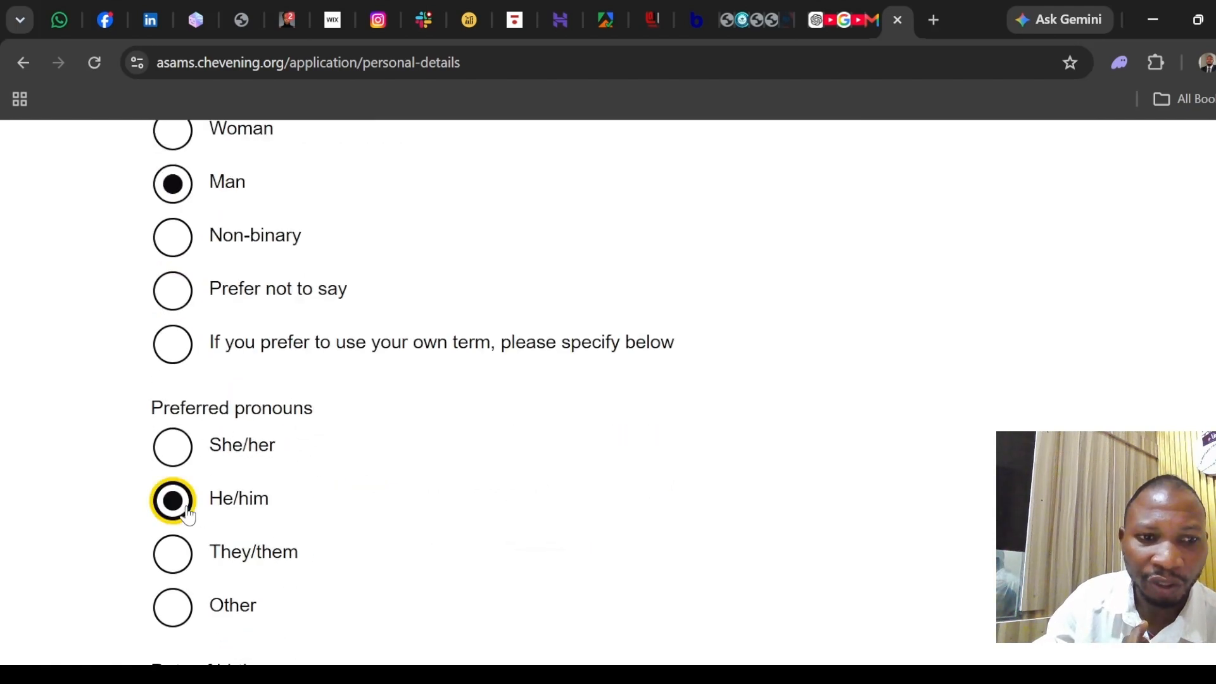
pyautogui.scroll(-5, 190, 506)
# Enter the date of birth 15/1/2000 and repeat it in the confirmation row
pyautogui.click(169, 469)
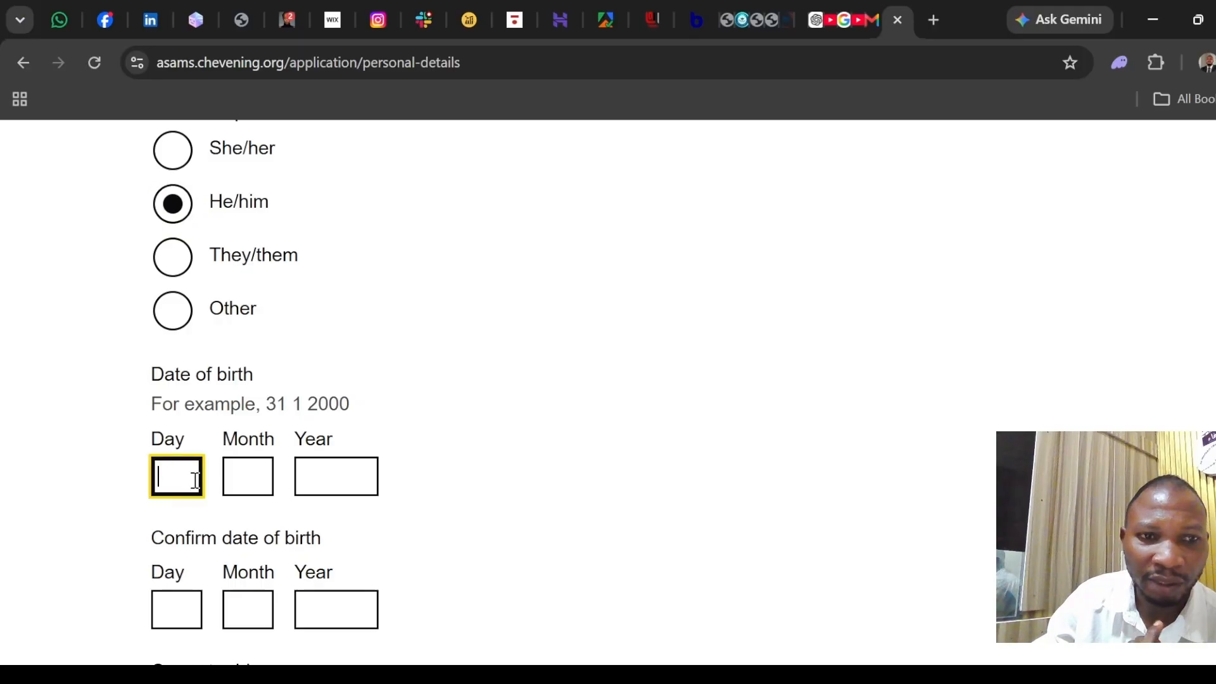
pyautogui.write('15')
pyautogui.click(241, 470)
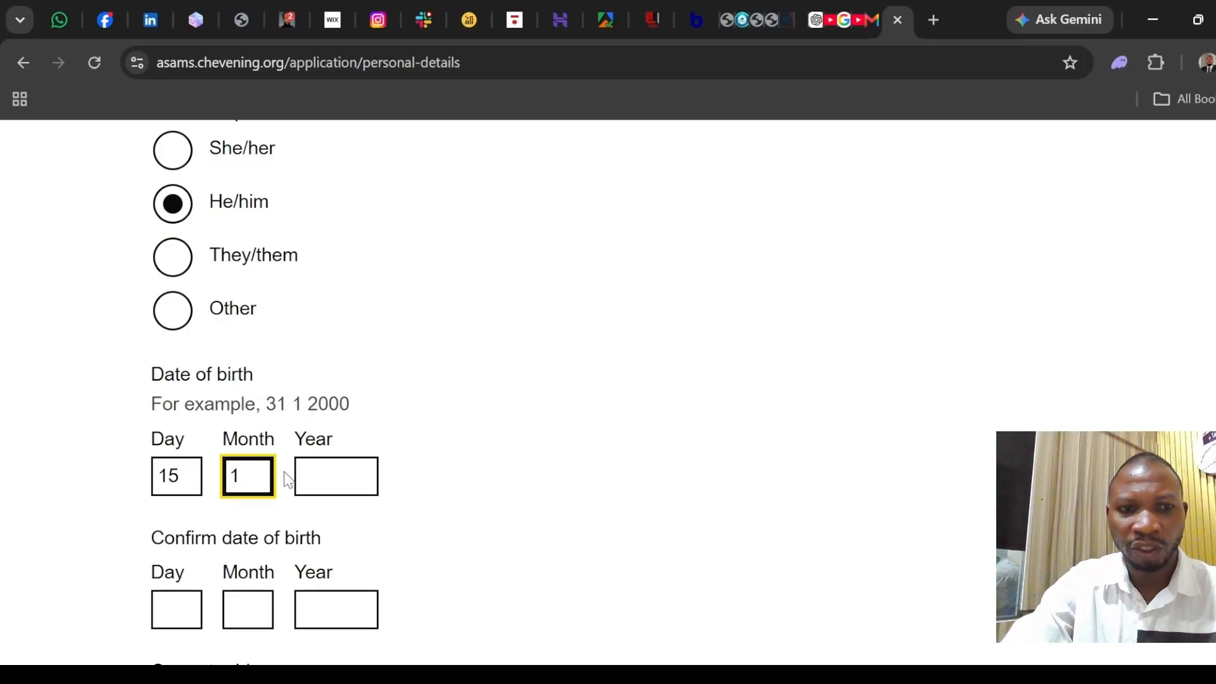
pyautogui.write('1')
pyautogui.click(340, 478)
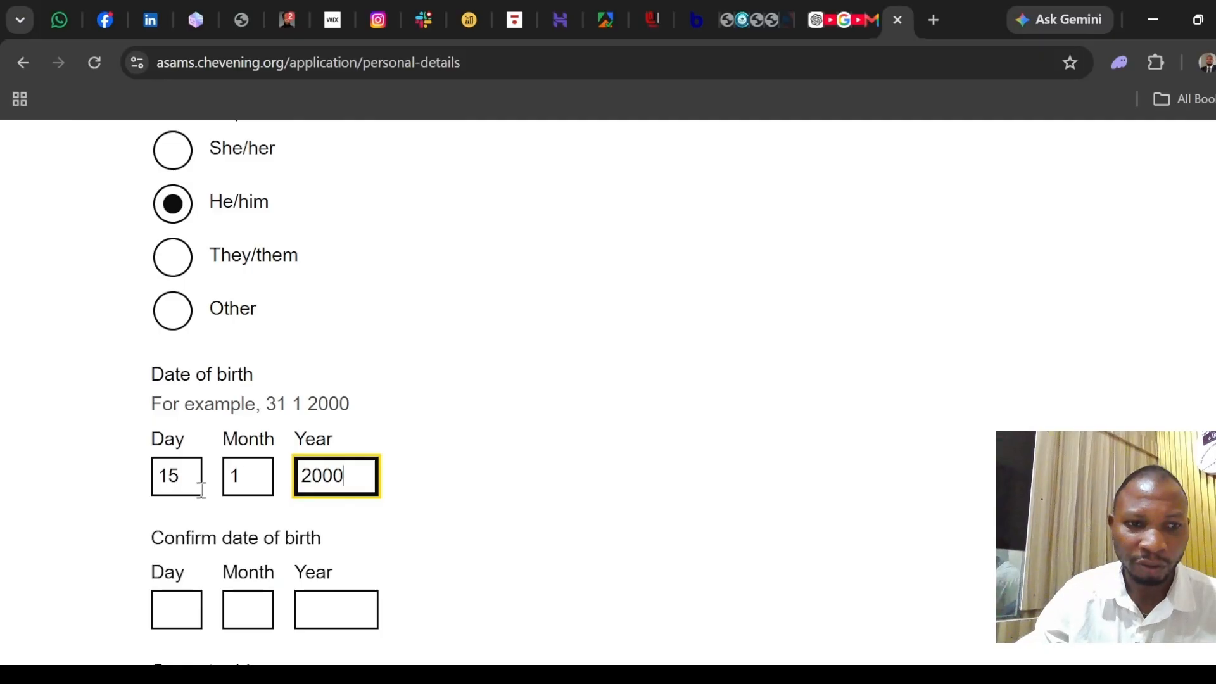
pyautogui.write('2000')
pyautogui.scroll(-1, 201, 491)
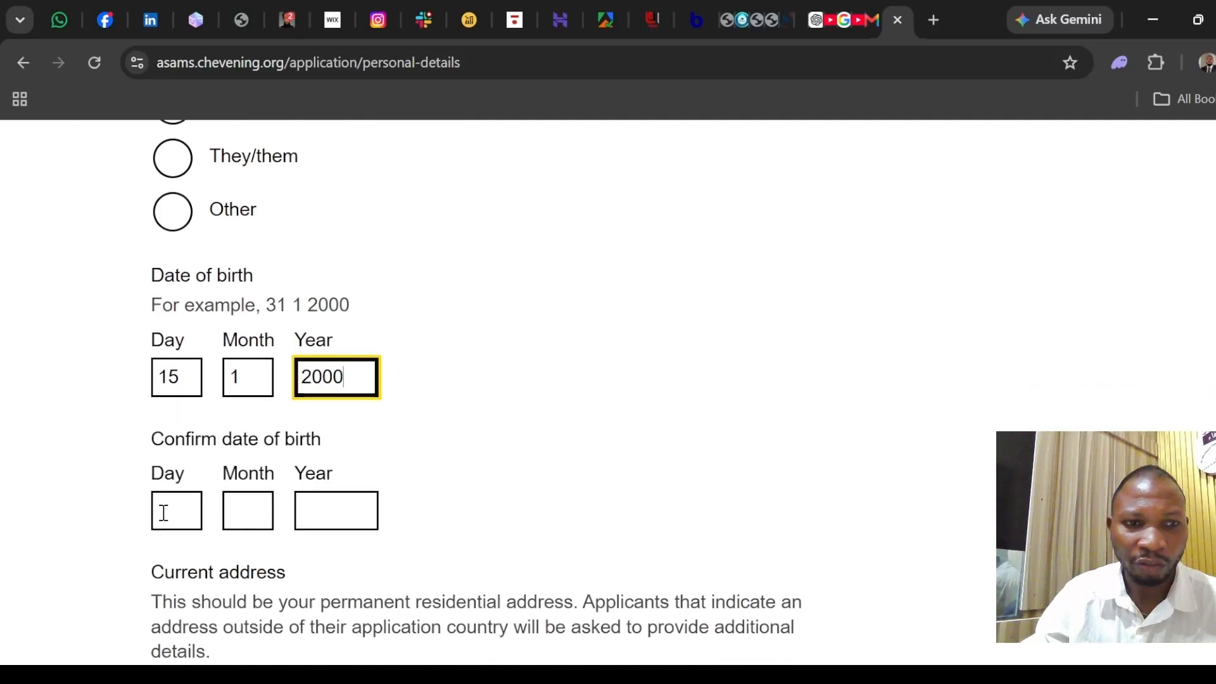
pyautogui.click(163, 512)
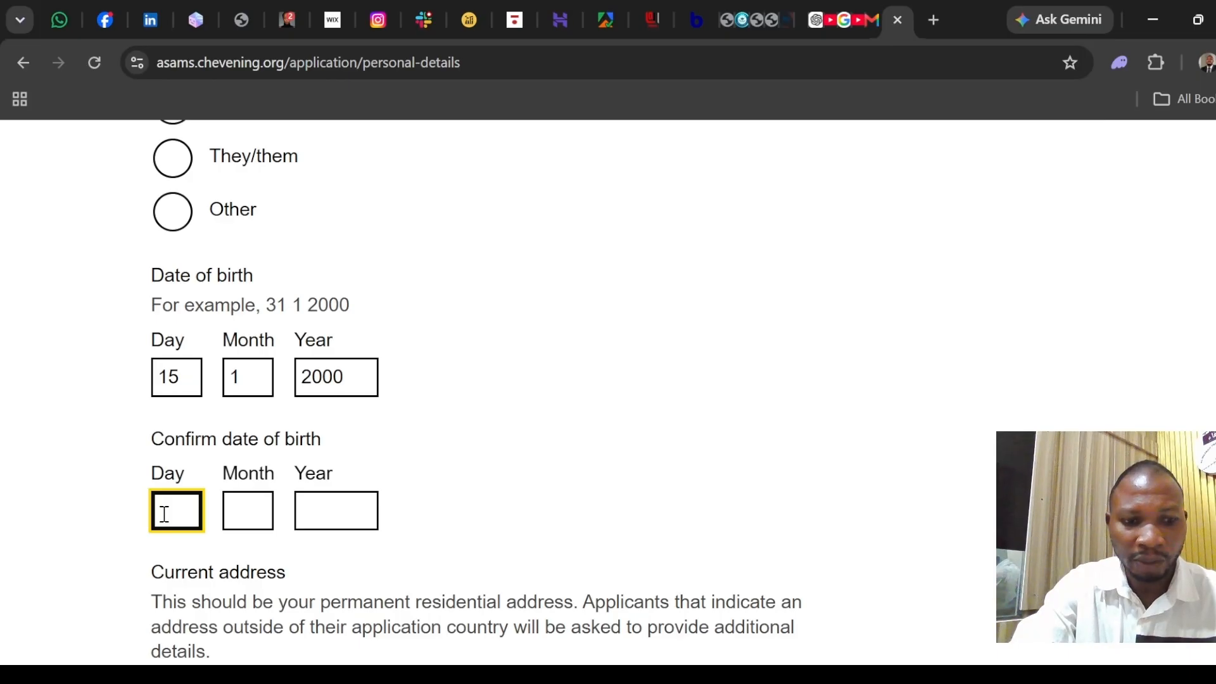
pyautogui.write('15')
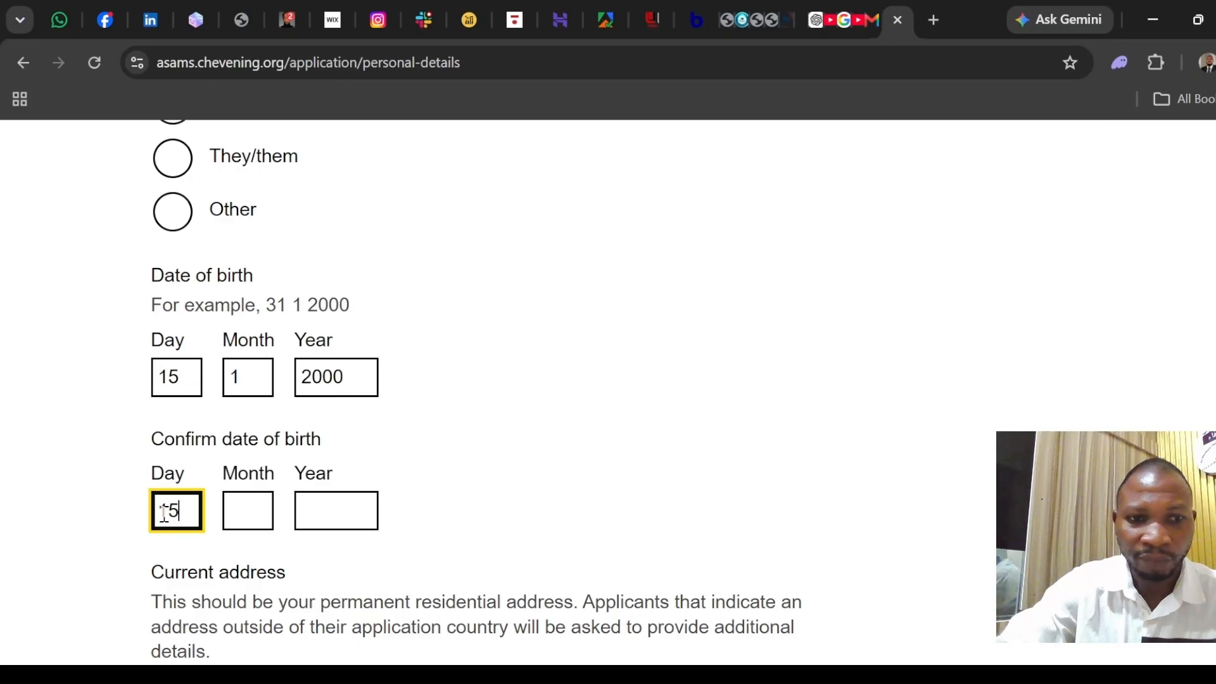
pyautogui.press('Tab')
pyautogui.write('1')
pyautogui.click(358, 503)
pyautogui.write('2000')
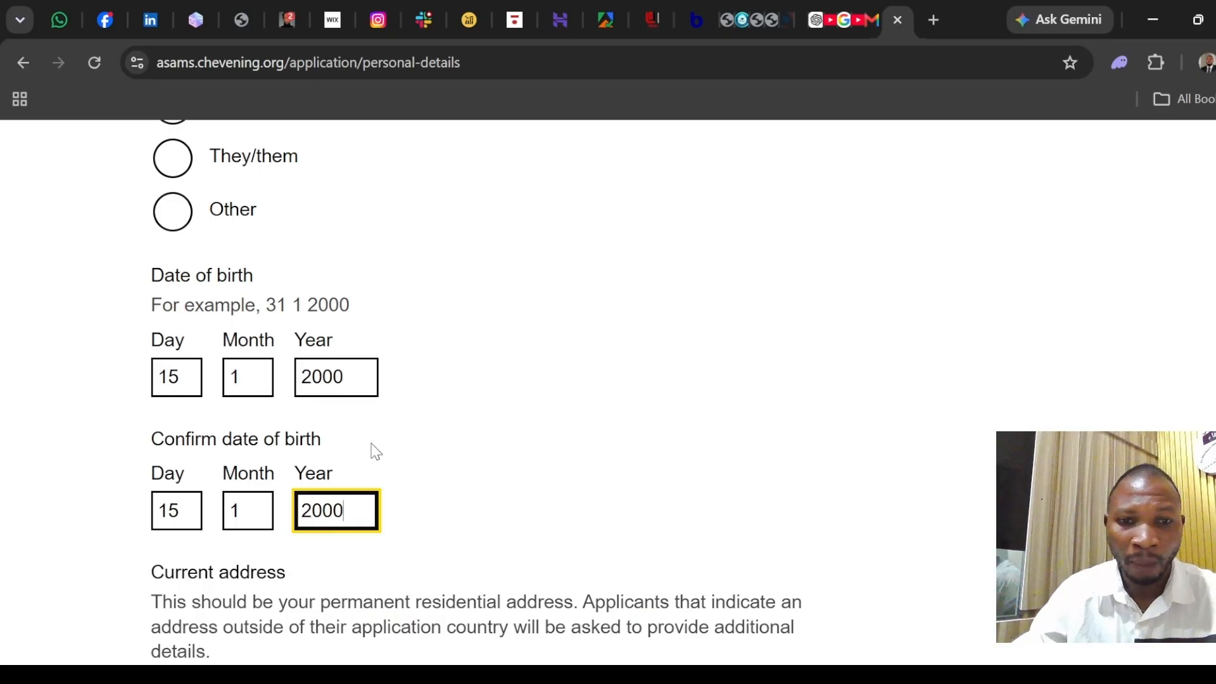
# Mark the state as not listed and enter Abuja as the region
pyautogui.scroll(-5, 373, 451)
pyautogui.scroll(-10, 341, 507)
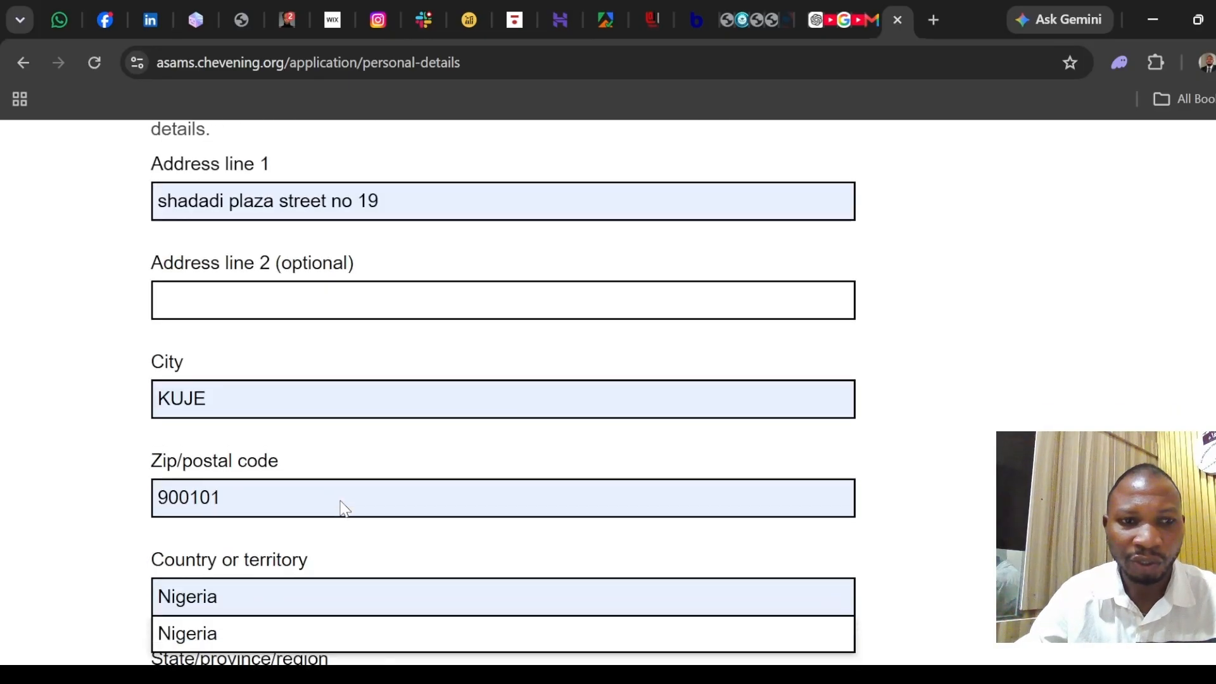
pyautogui.scroll(4, 331, 498)
pyautogui.scroll(-2, 313, 467)
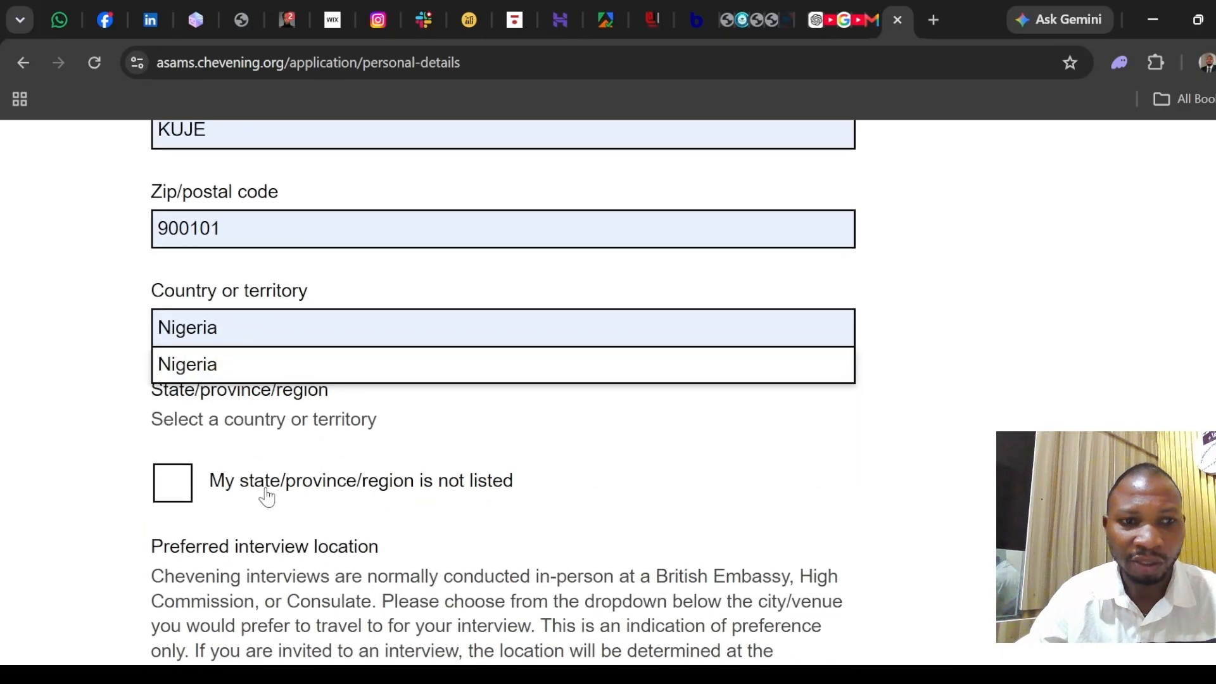
pyautogui.click(169, 492)
pyautogui.scroll(-5, 307, 481)
pyautogui.scroll(4, 295, 461)
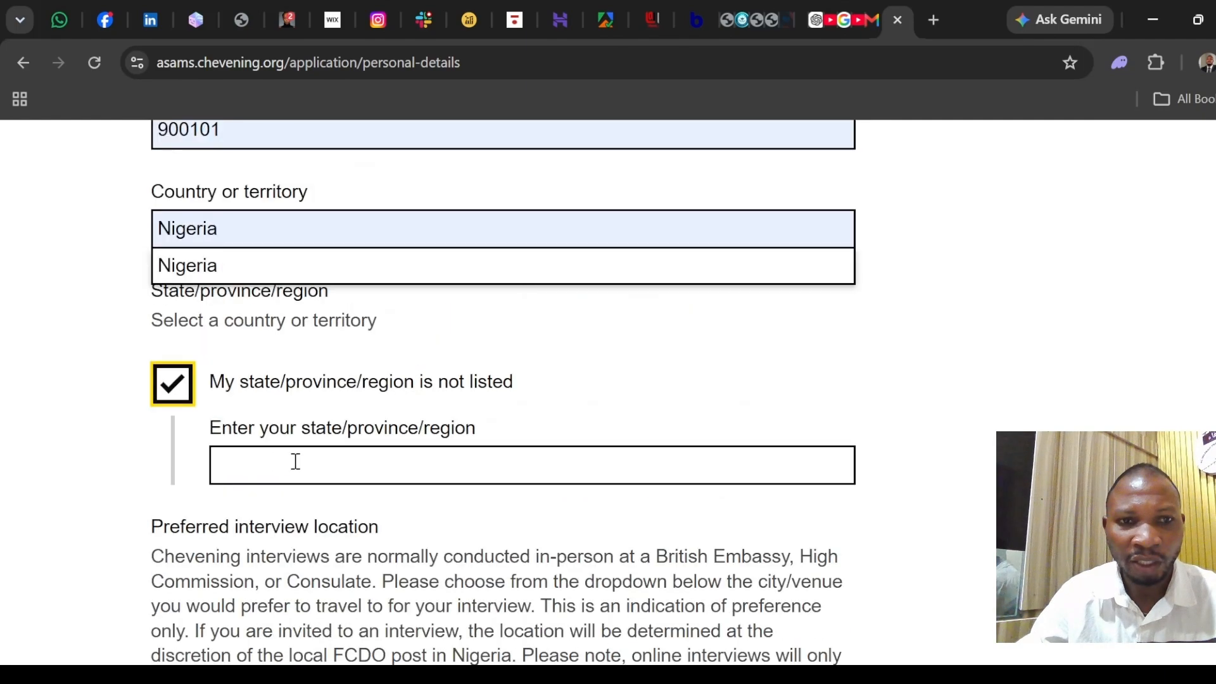
pyautogui.click(329, 463)
pyautogui.write('Abuja')
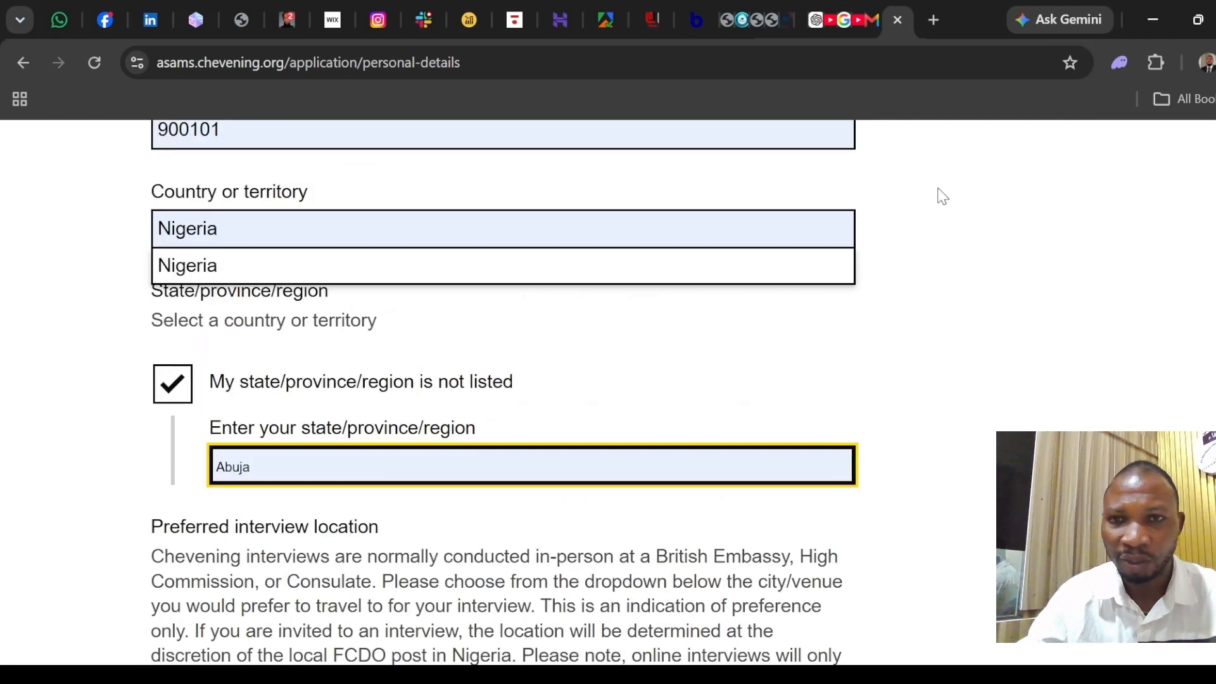
# Answer No to needing special interview arrangements
pyautogui.scroll(-5, 380, 434)
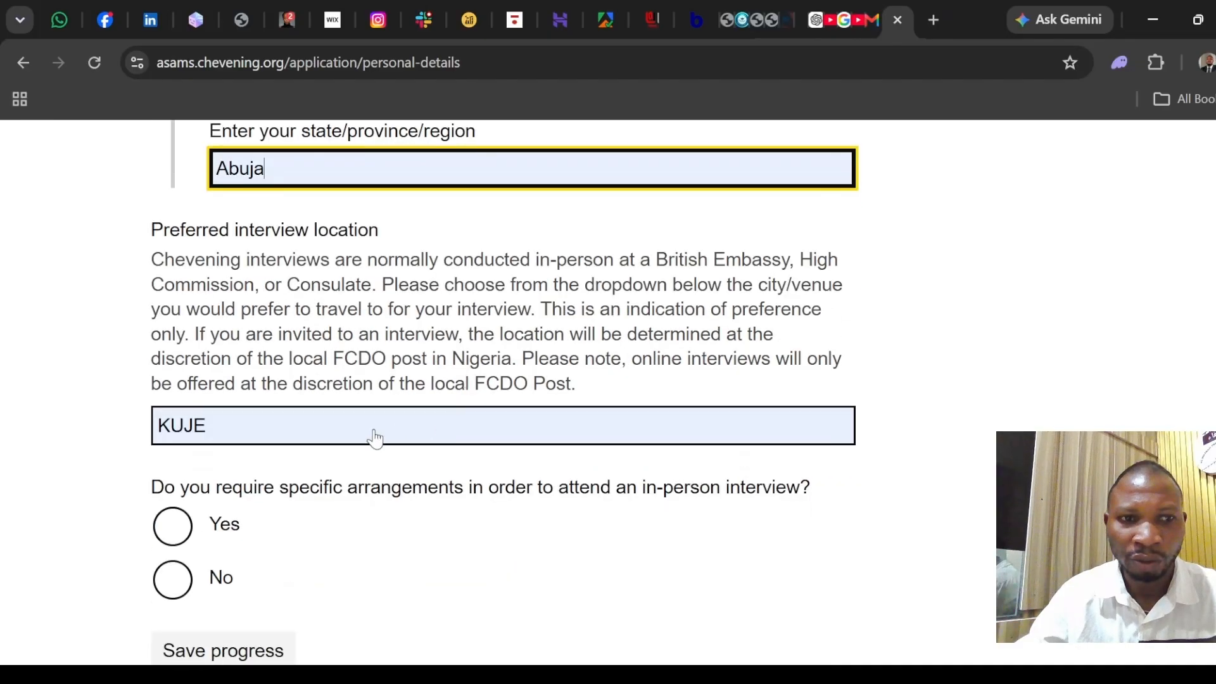
pyautogui.scroll(-3, 304, 453)
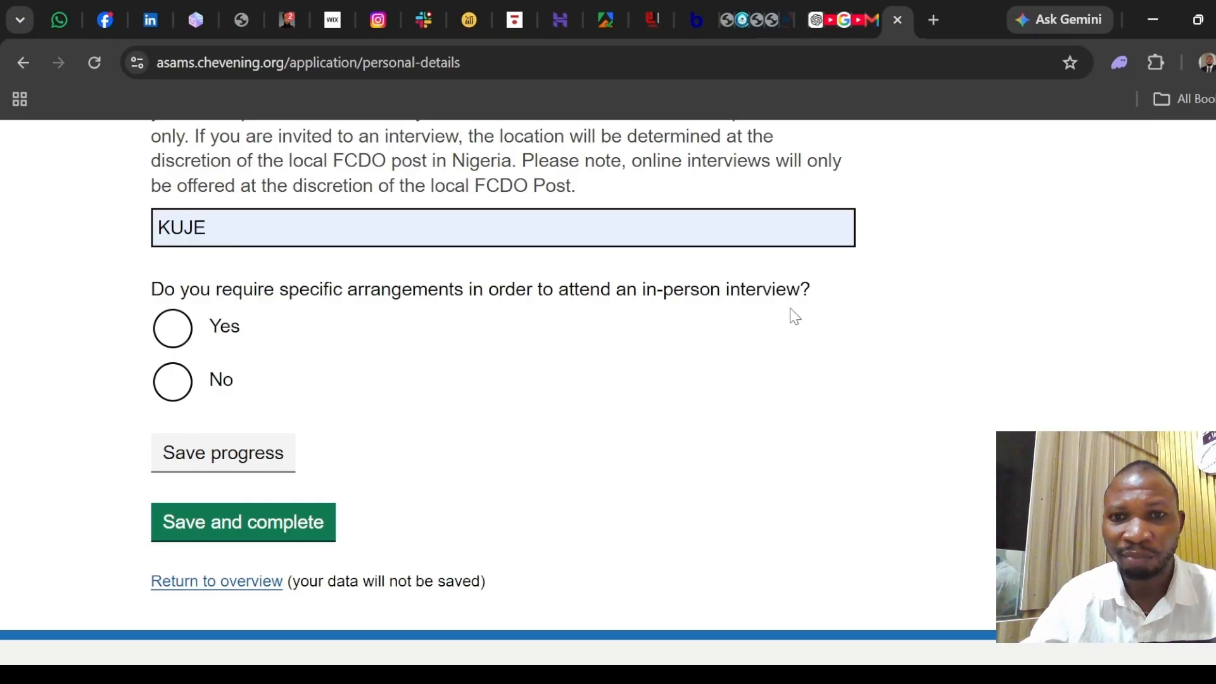
pyautogui.click(171, 385)
pyautogui.scroll(-2, 327, 405)
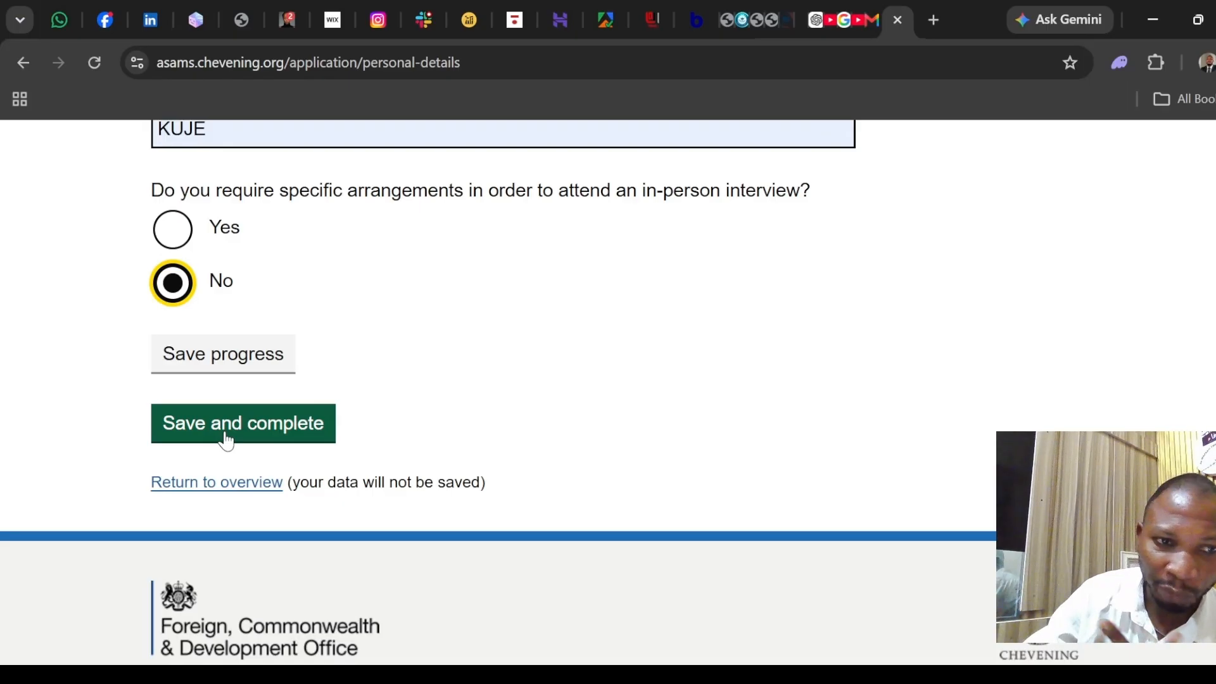
# Try Save and complete, then use Save progress to keep the incomplete personal details
pyautogui.click(226, 437)
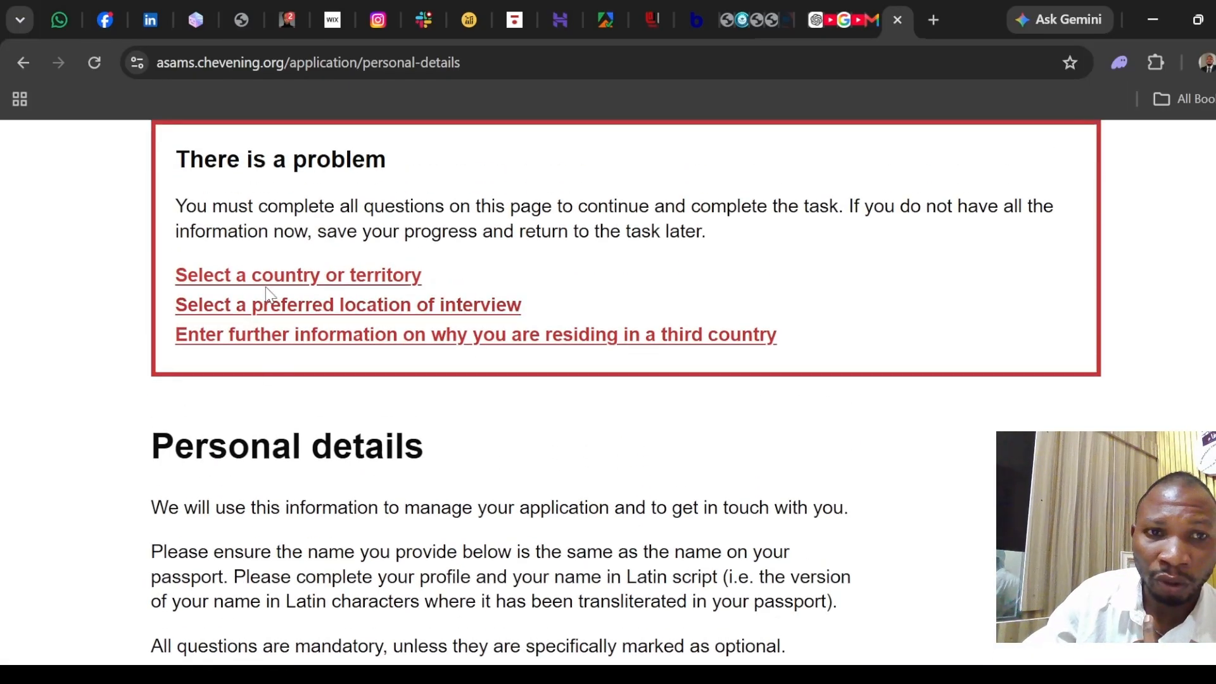
pyautogui.scroll(2, 279, 273)
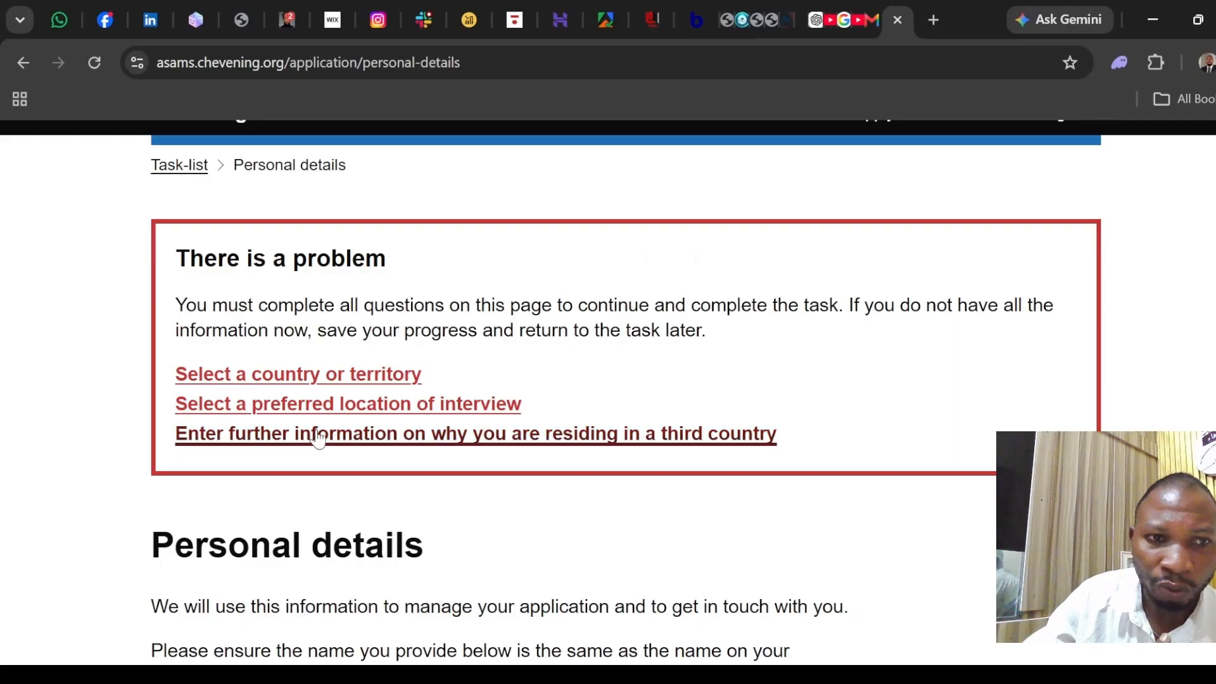
pyautogui.click(236, 378)
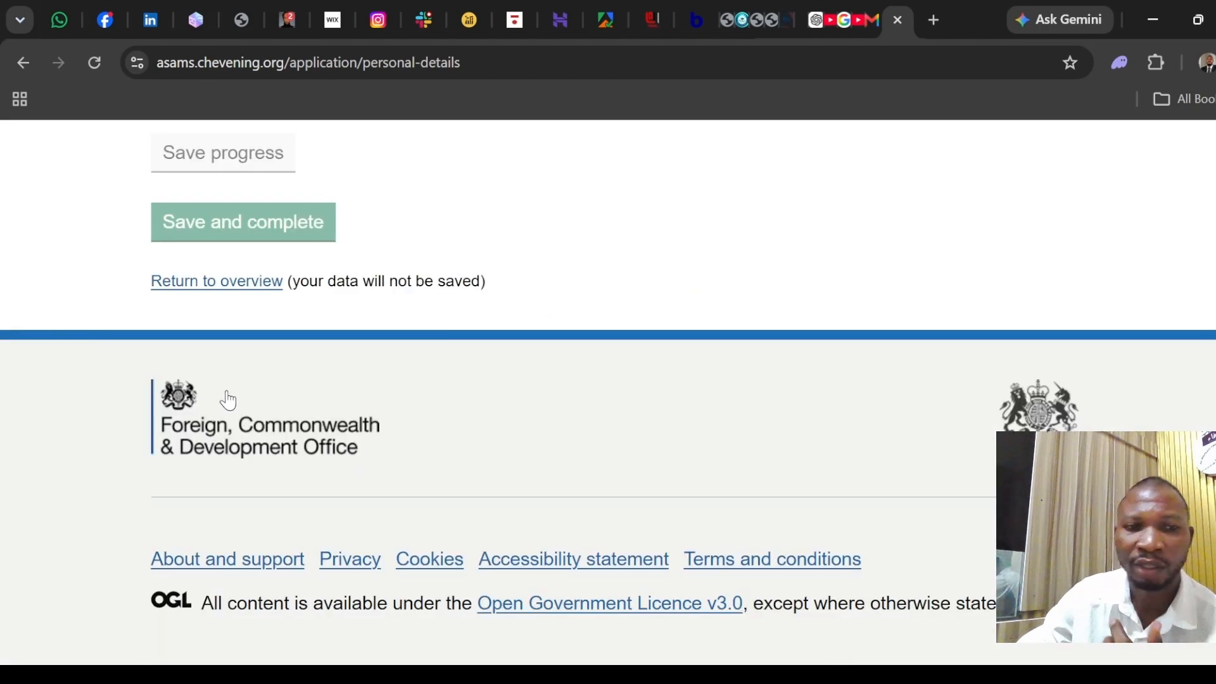
pyautogui.scroll(-3, 228, 396)
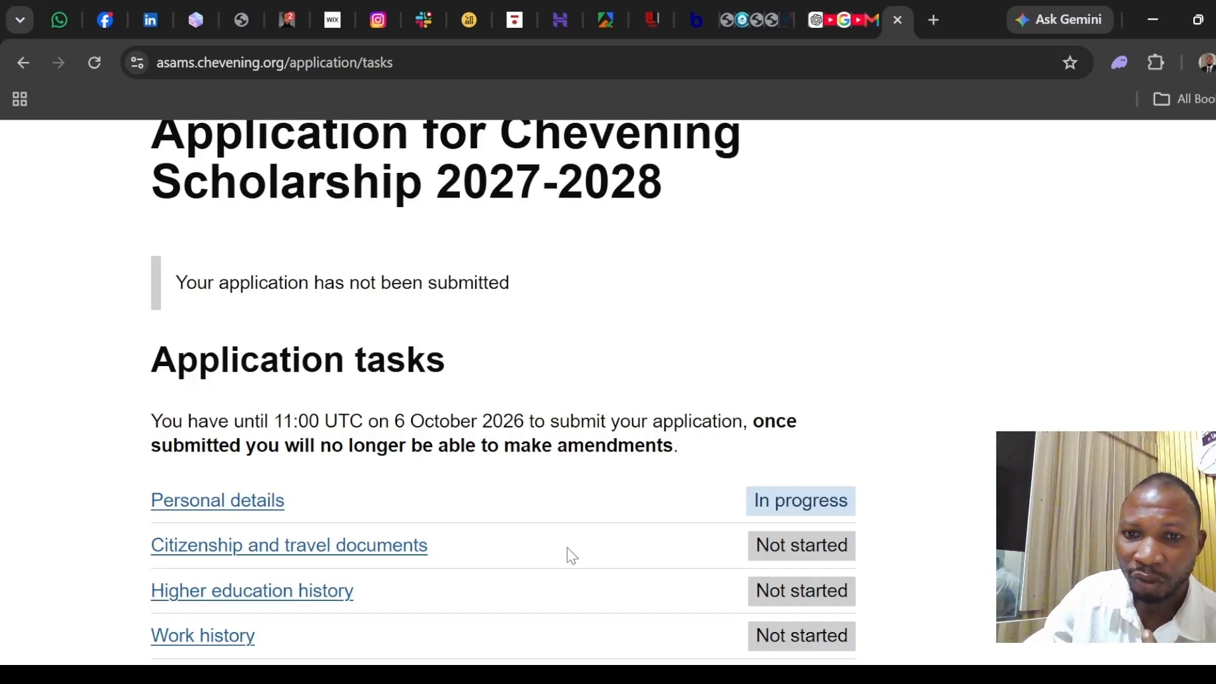
pyautogui.scroll(-1, 481, 551)
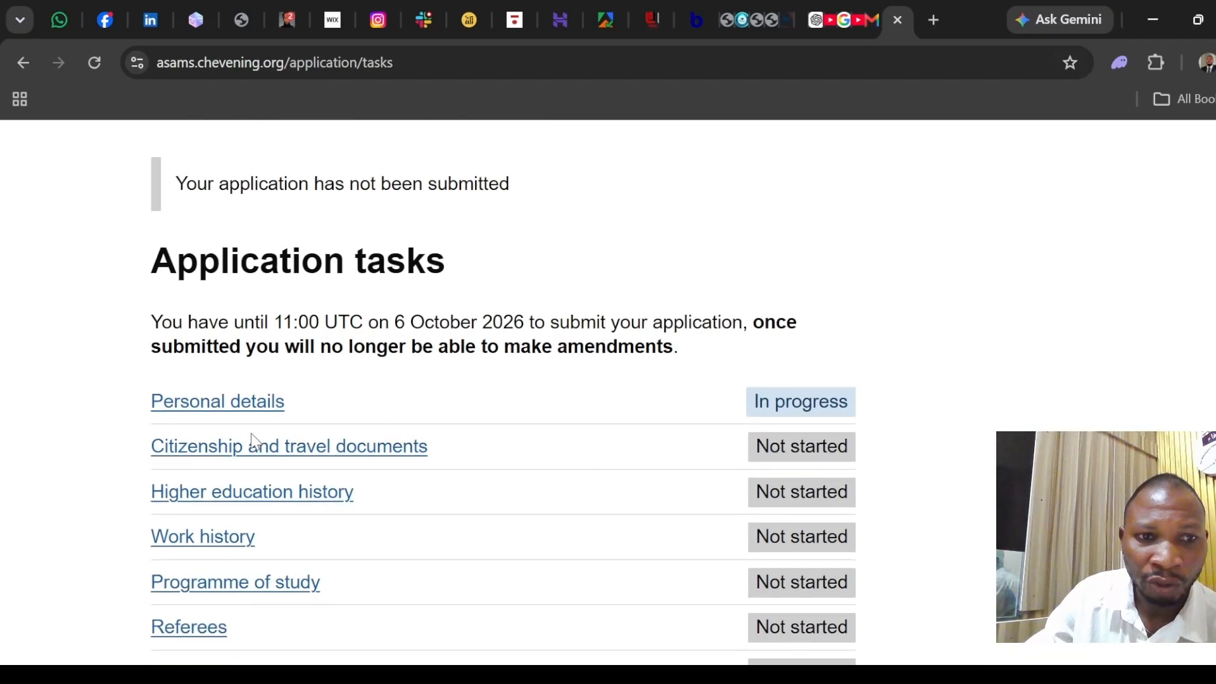
# Confirm holding a valid Nigerian passport and fill in the saved passport number
pyautogui.click(247, 453)
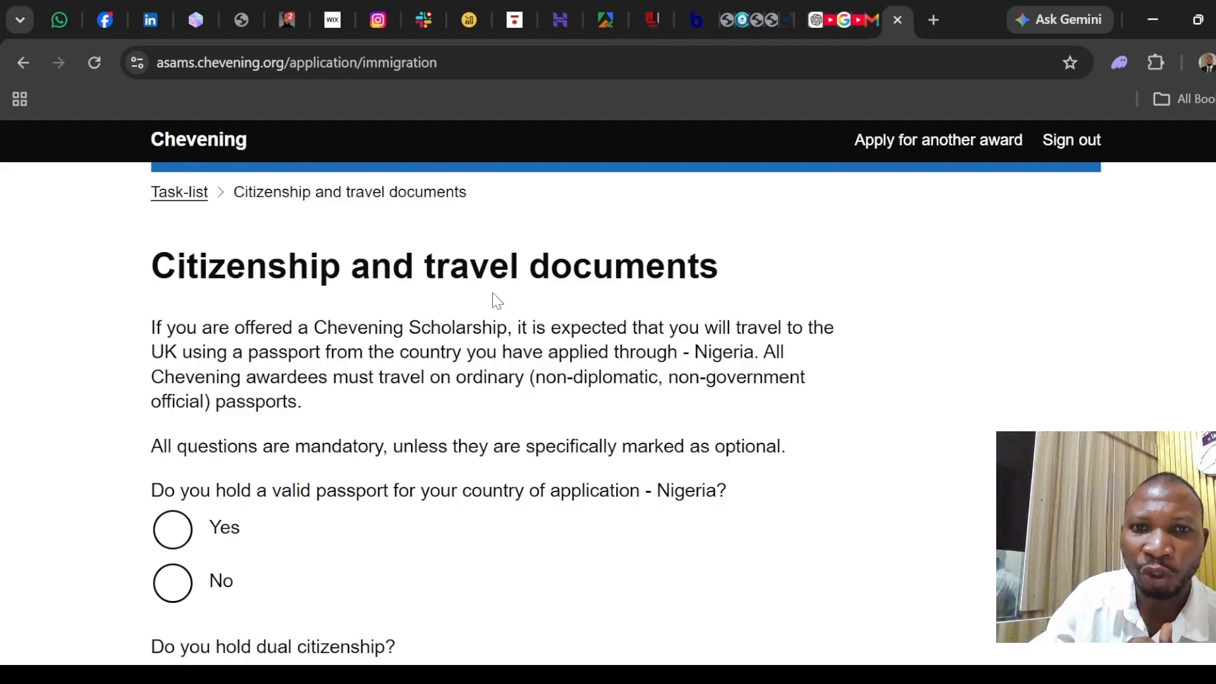
pyautogui.scroll(-2, 207, 437)
pyautogui.scroll(1, 211, 406)
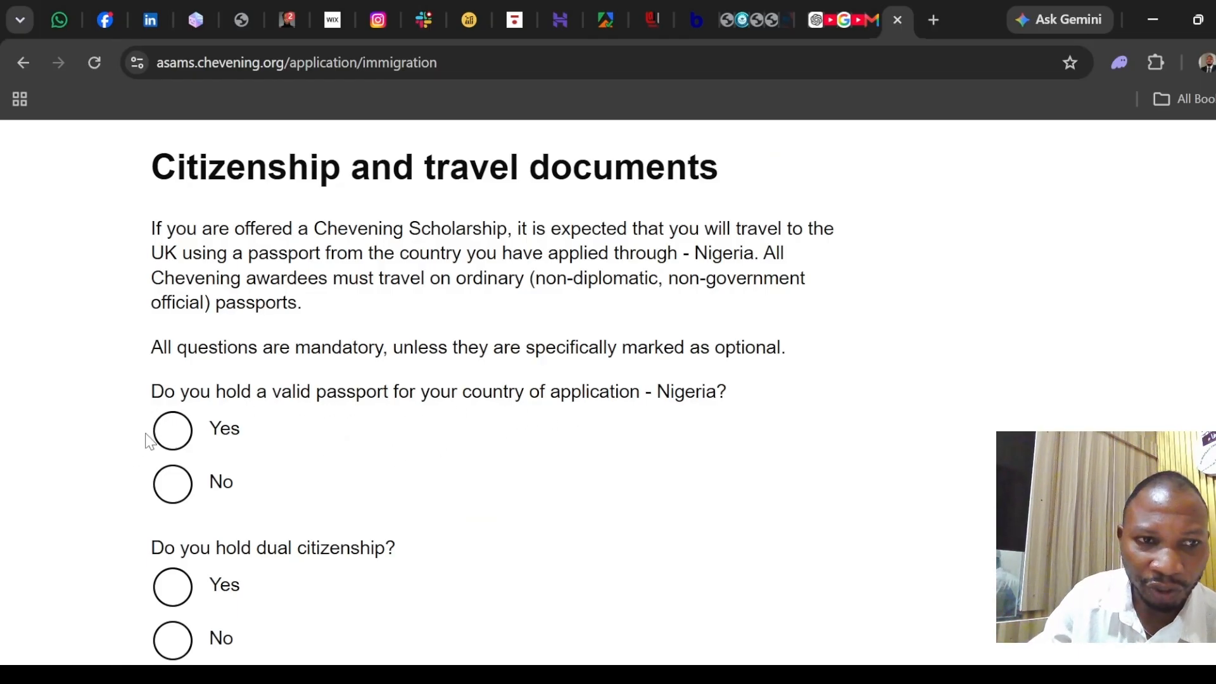
pyautogui.click(166, 436)
pyautogui.scroll(-5, 279, 195)
pyautogui.click(273, 211)
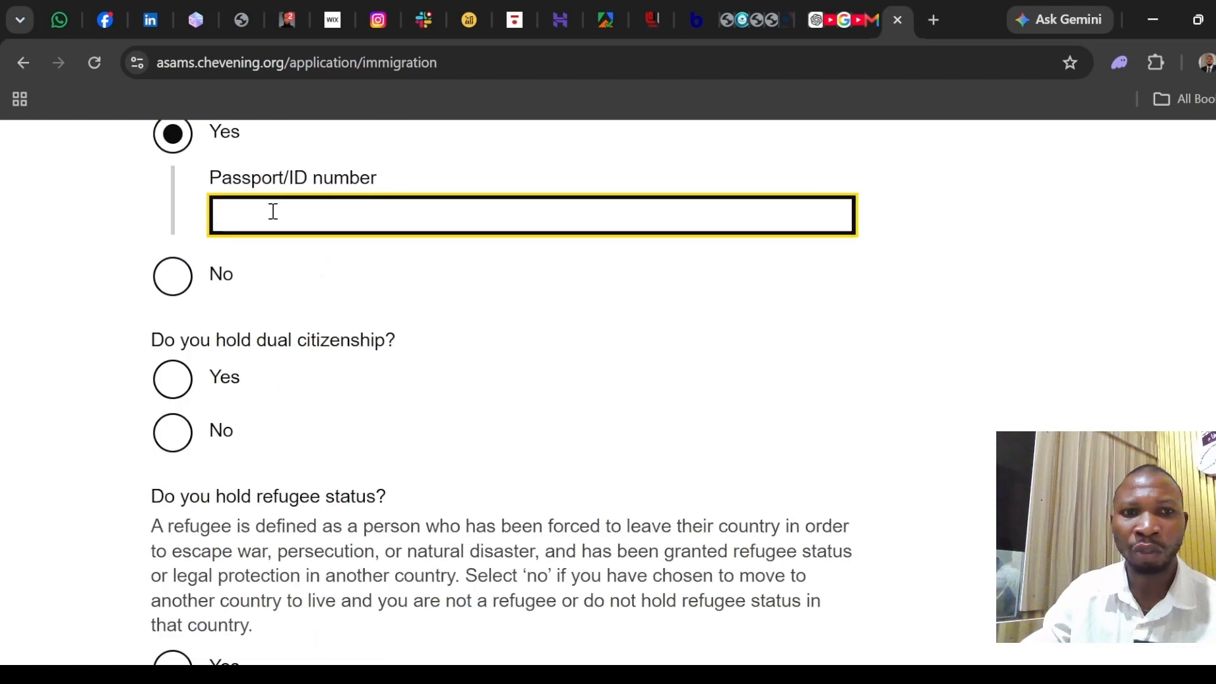
pyautogui.click(329, 265)
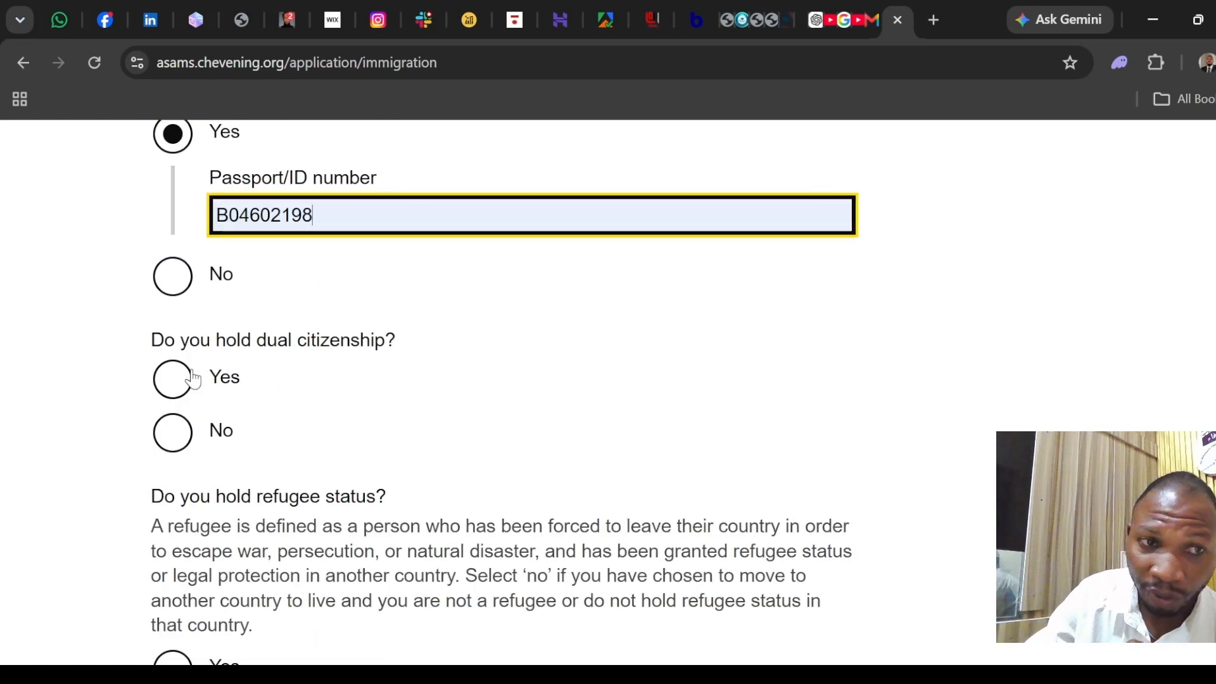
pyautogui.scroll(-2, 190, 352)
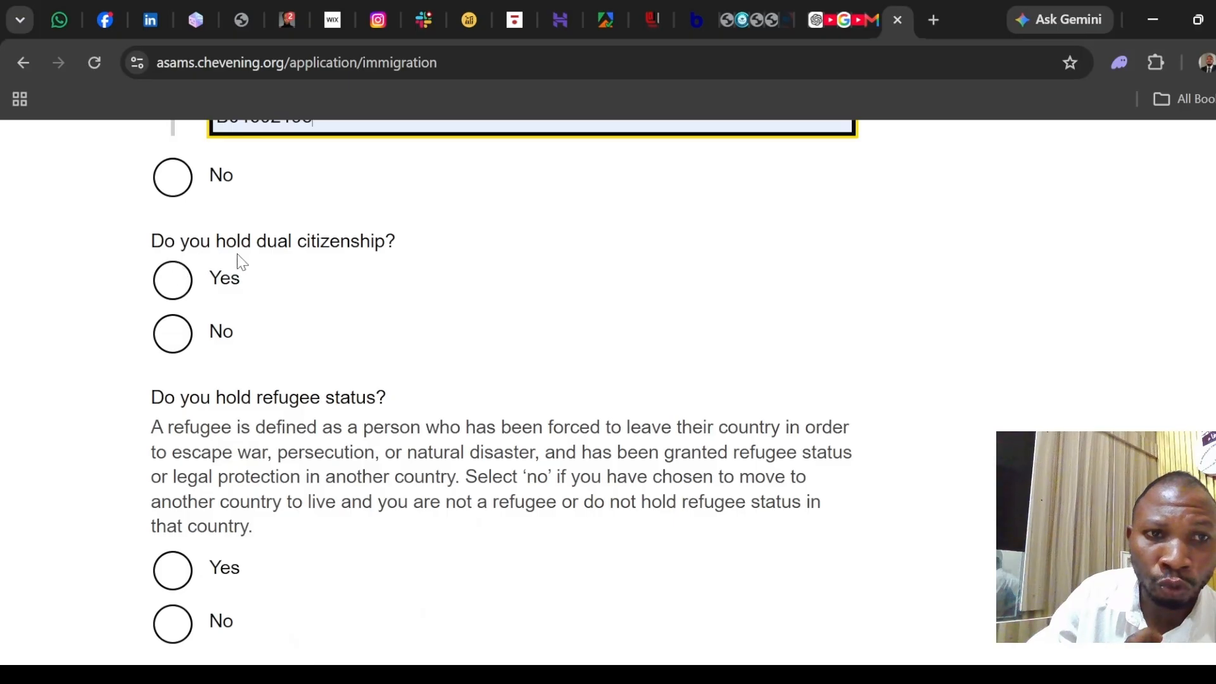
# Answer No to dual citizenship, refugee status and other legal residency
pyautogui.click(172, 333)
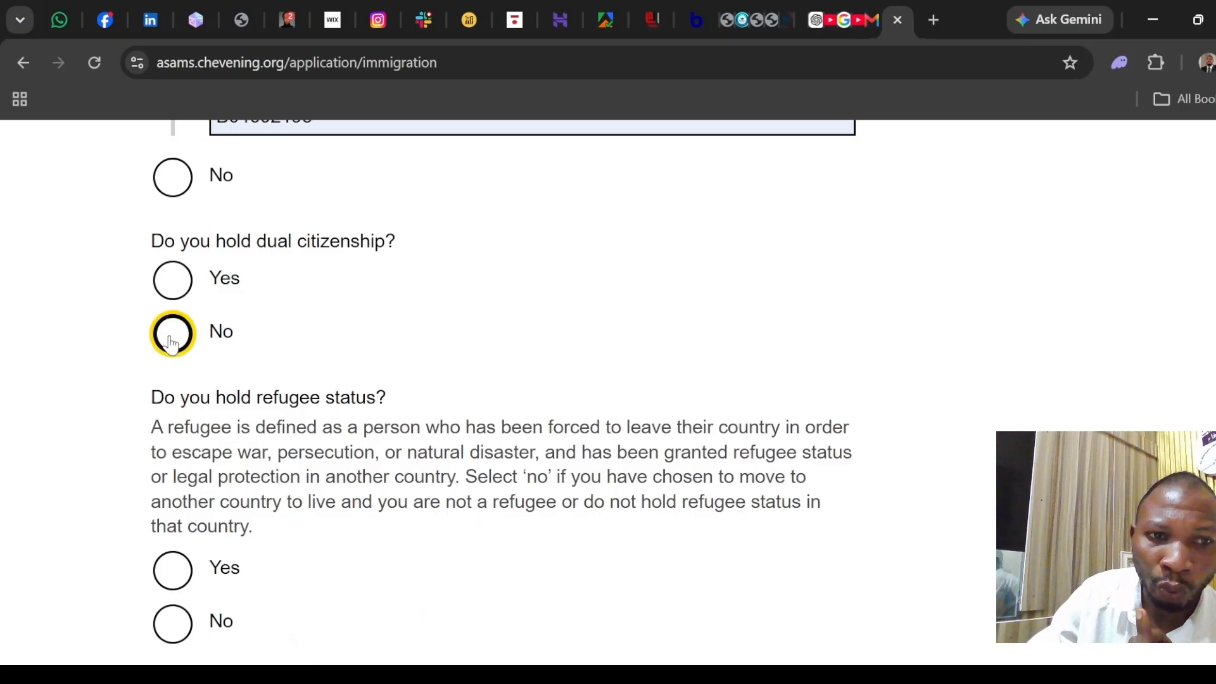
pyautogui.scroll(-2, 323, 351)
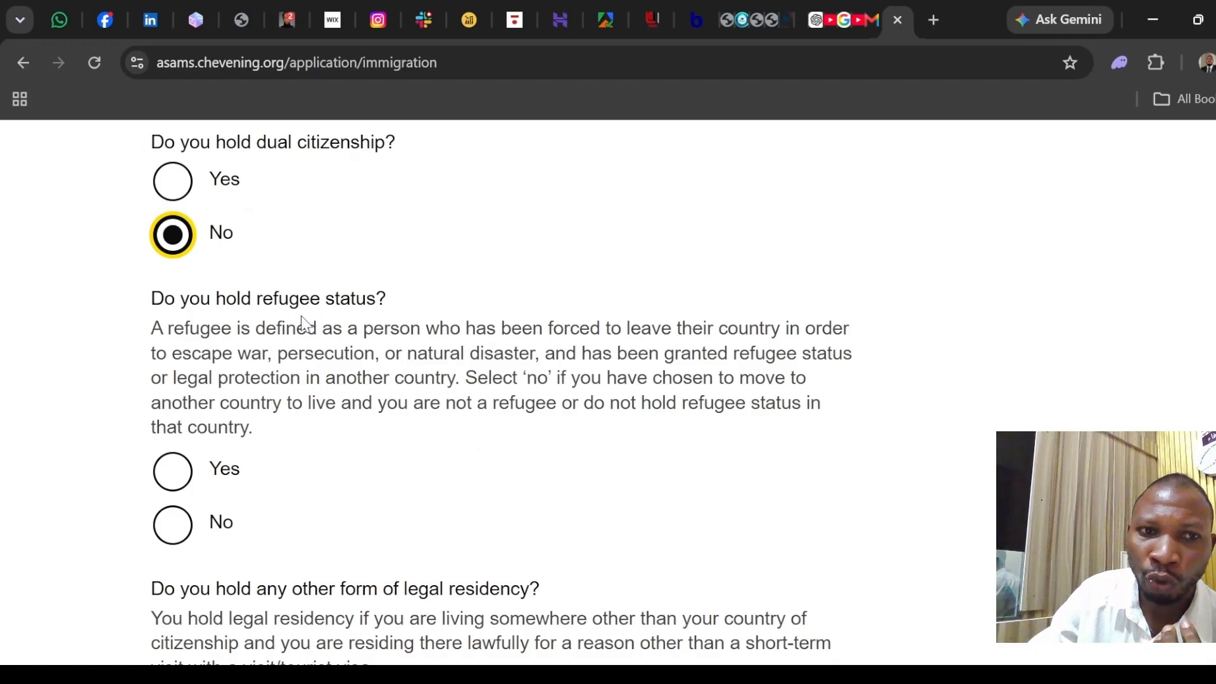
pyautogui.click(171, 545)
pyautogui.scroll(-2, 234, 485)
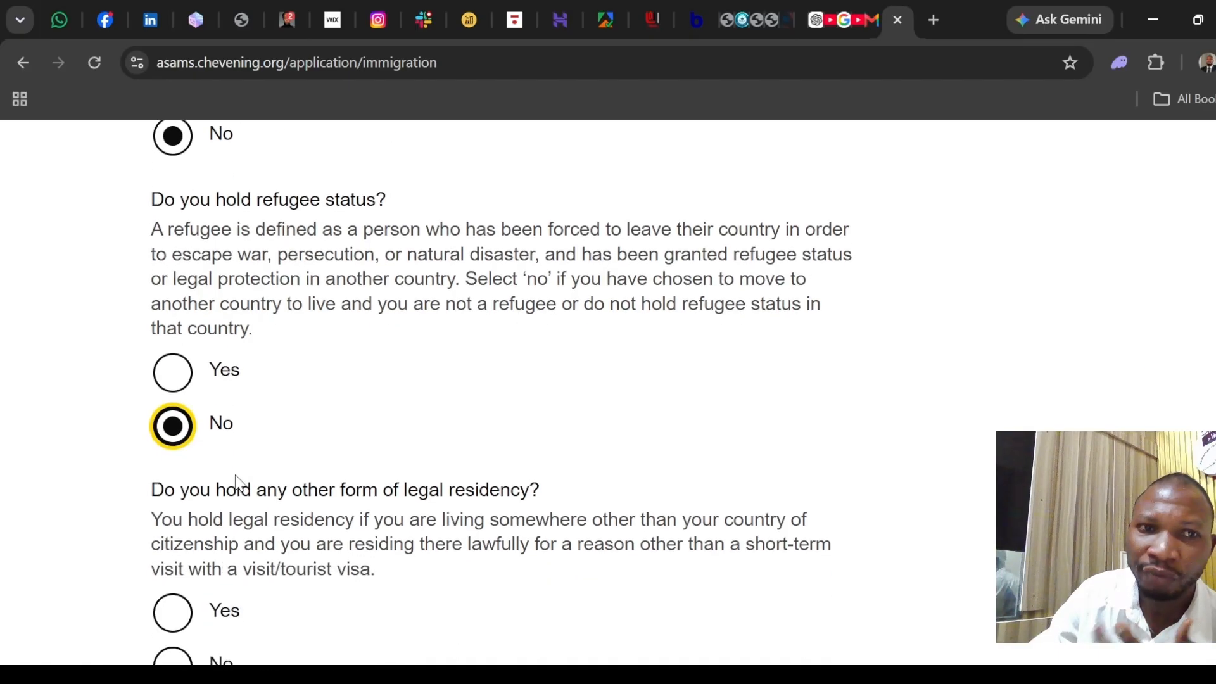
pyautogui.scroll(-2, 242, 463)
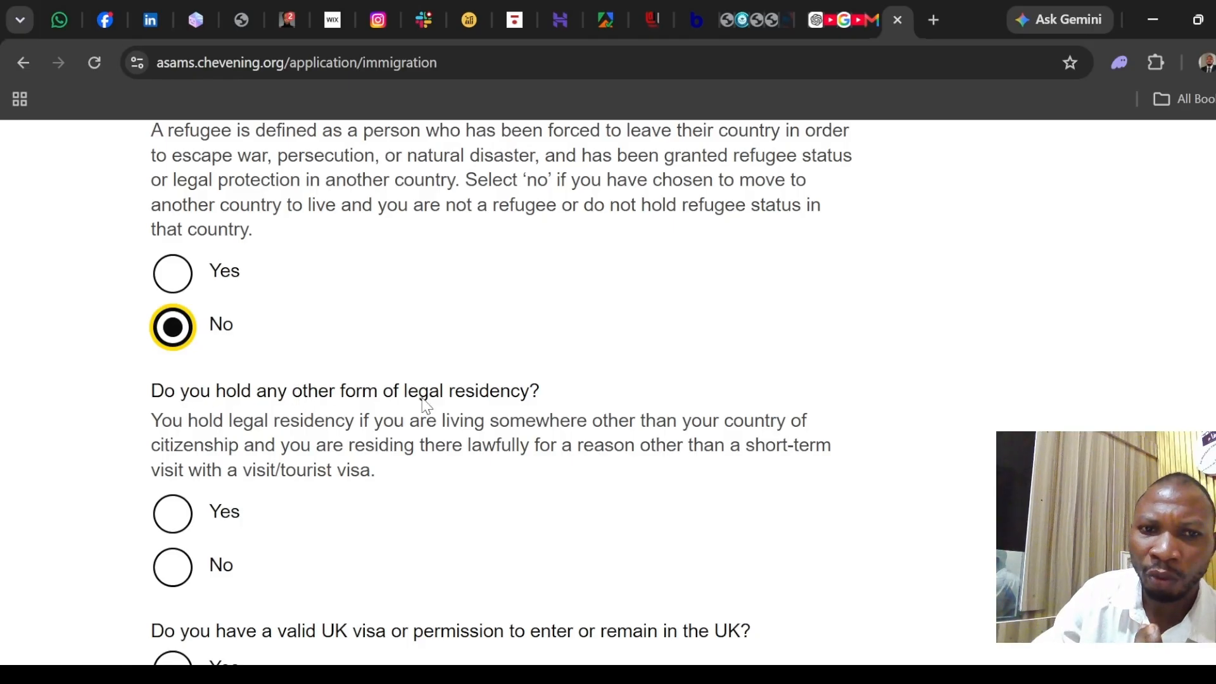
pyautogui.scroll(-2, 260, 513)
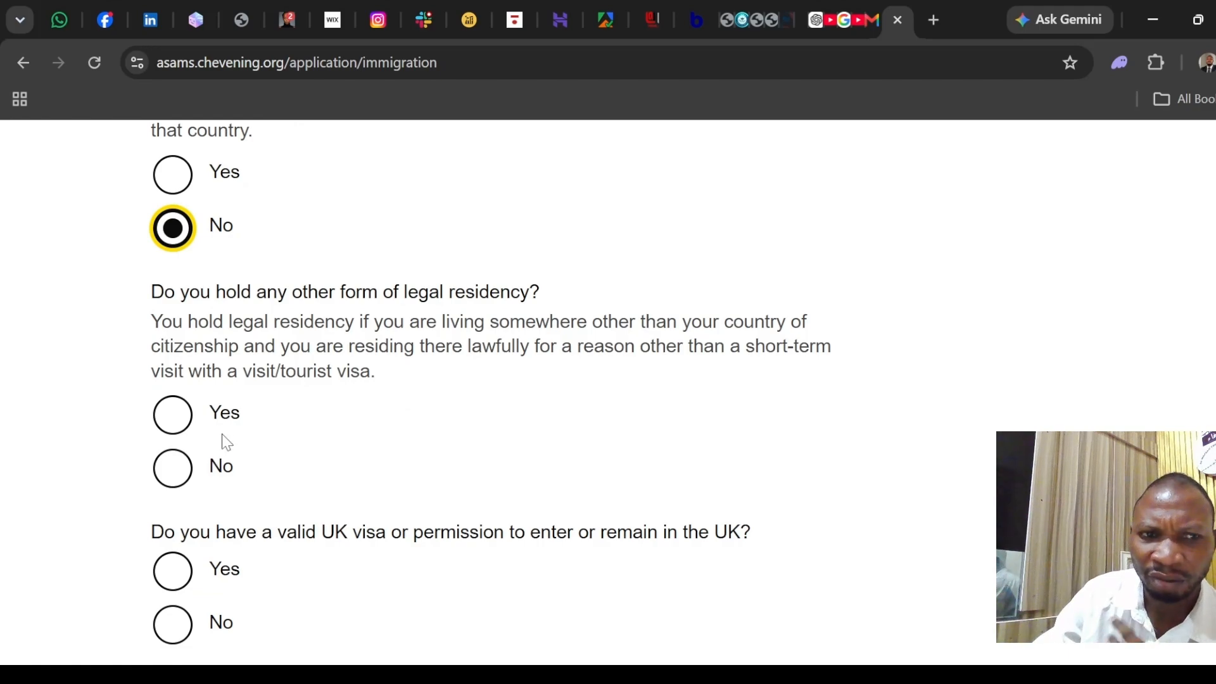
pyautogui.click(170, 468)
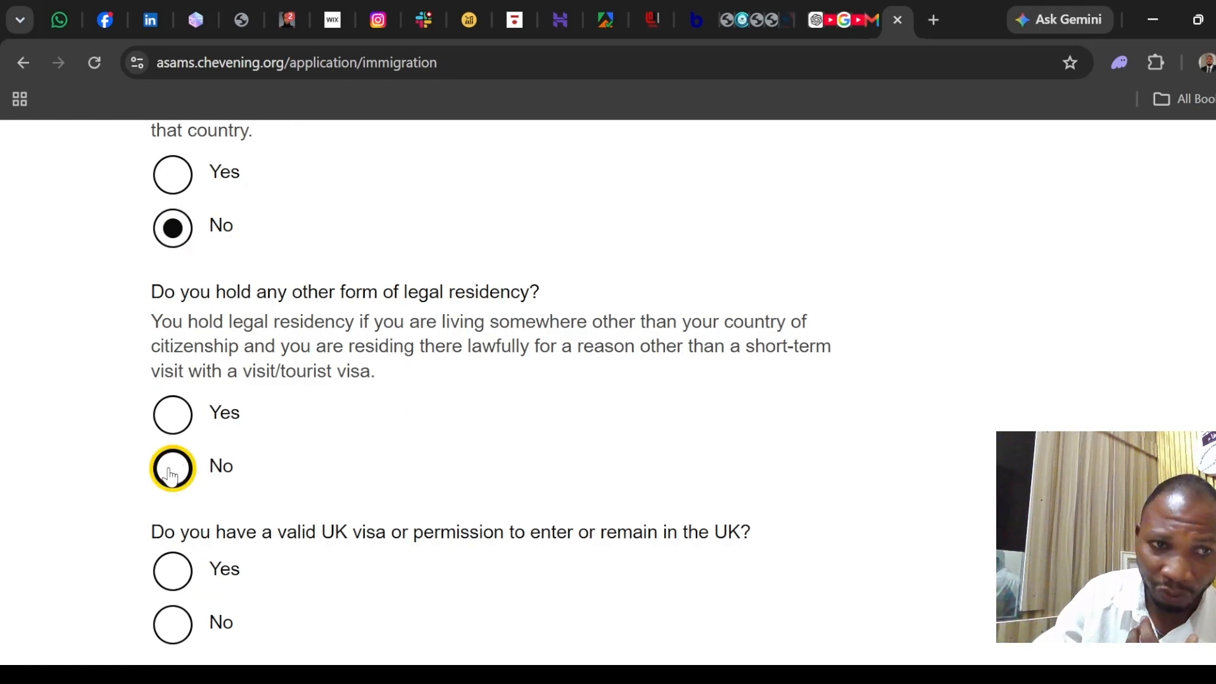
pyautogui.scroll(-4, 203, 476)
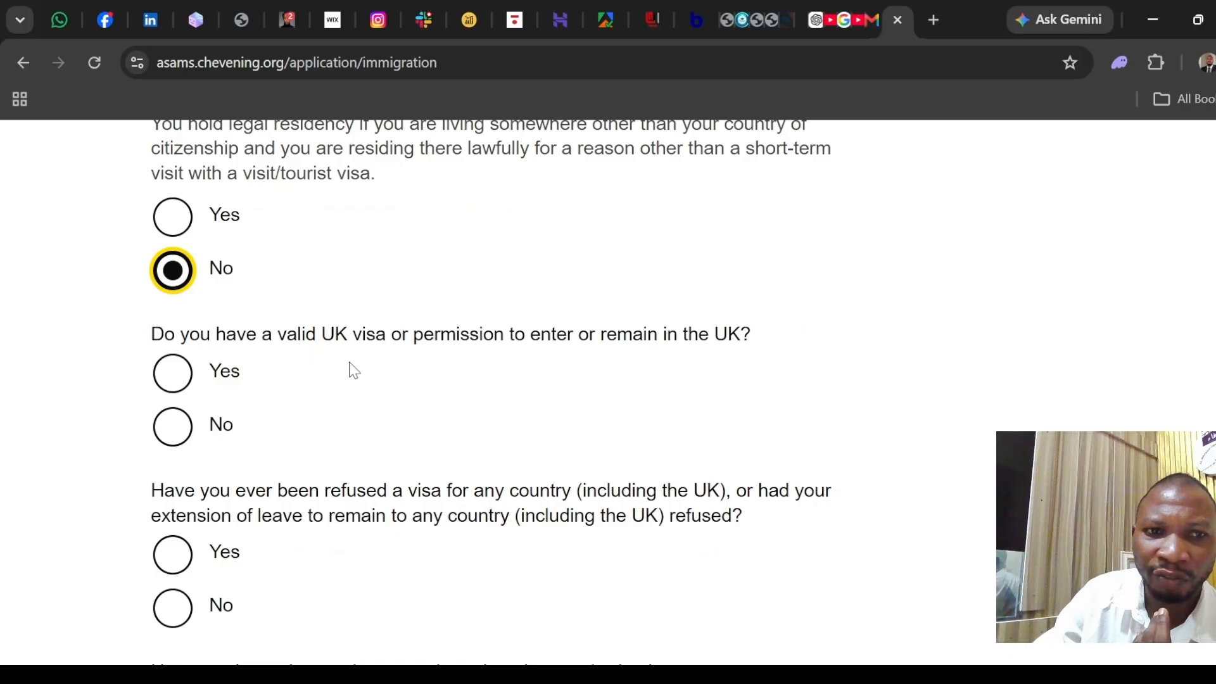
# Answer No to UK visa, visa refusal, deportation, conviction and arrest questions
pyautogui.click(170, 442)
pyautogui.scroll(-4, 170, 405)
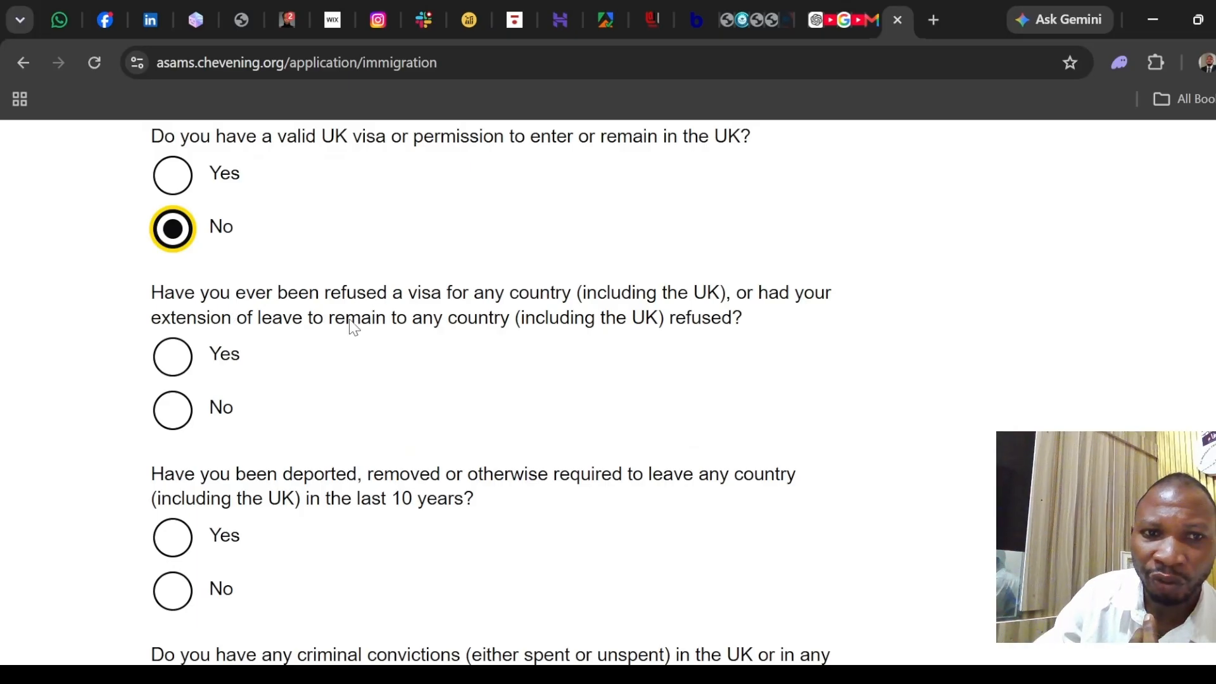
pyautogui.click(183, 432)
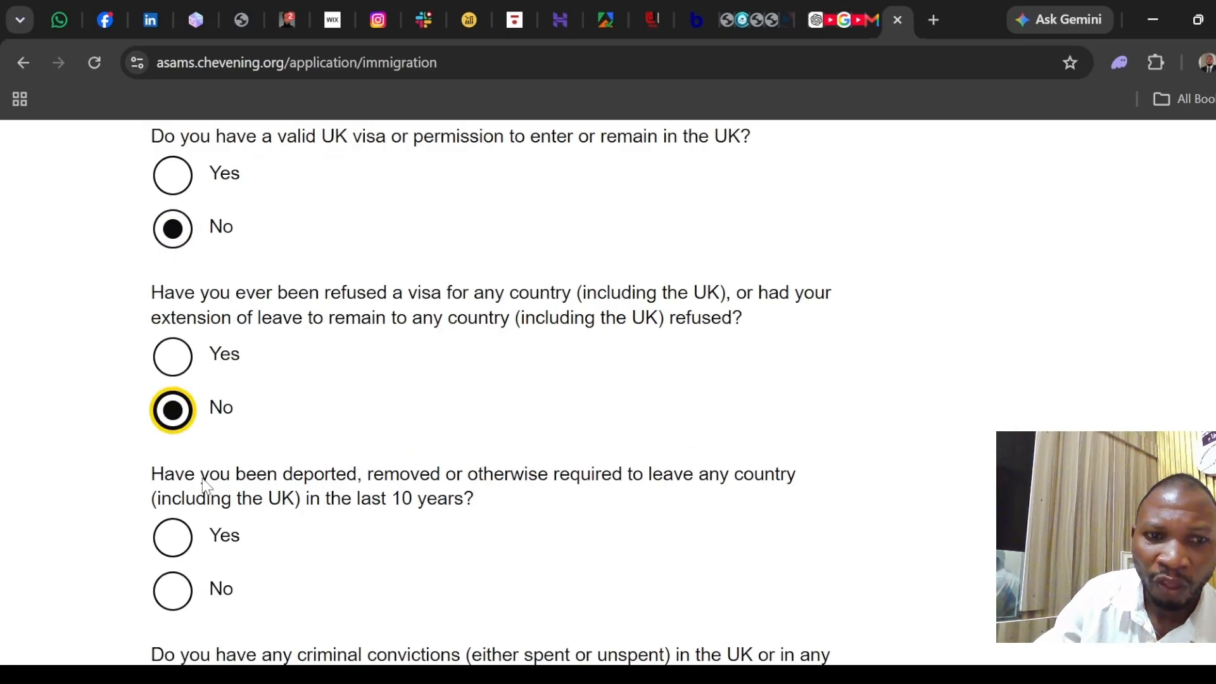
pyautogui.scroll(-2, 354, 469)
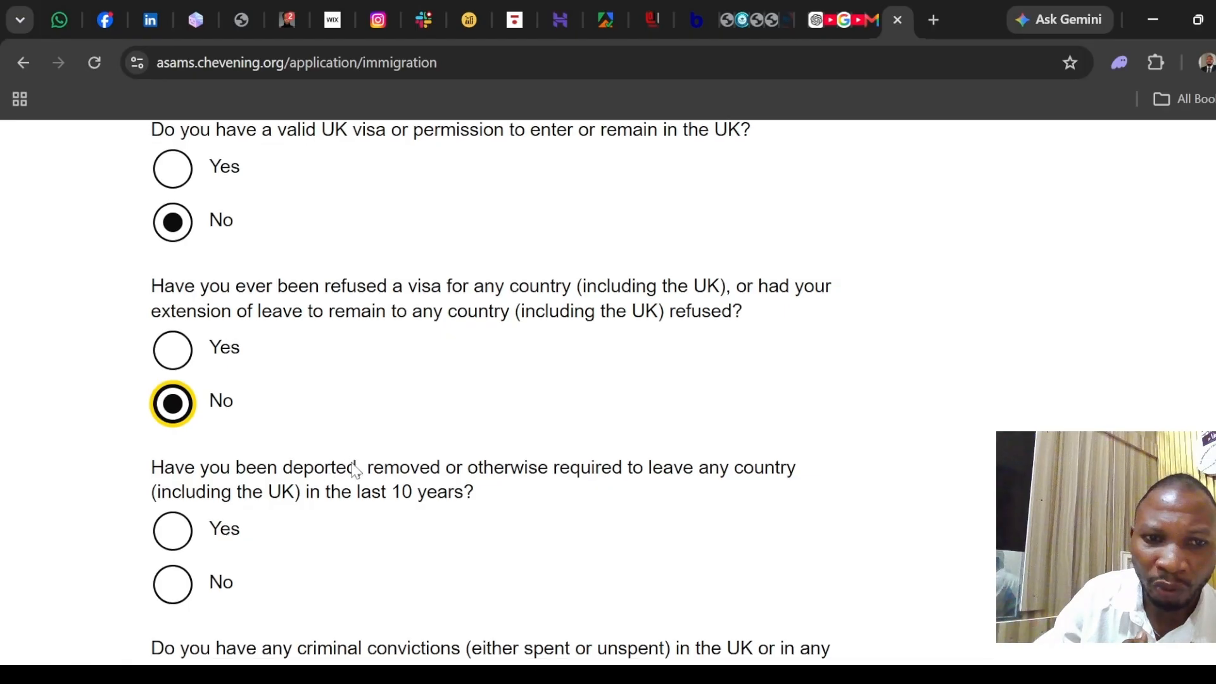
pyautogui.click(183, 513)
pyautogui.scroll(-4, 184, 500)
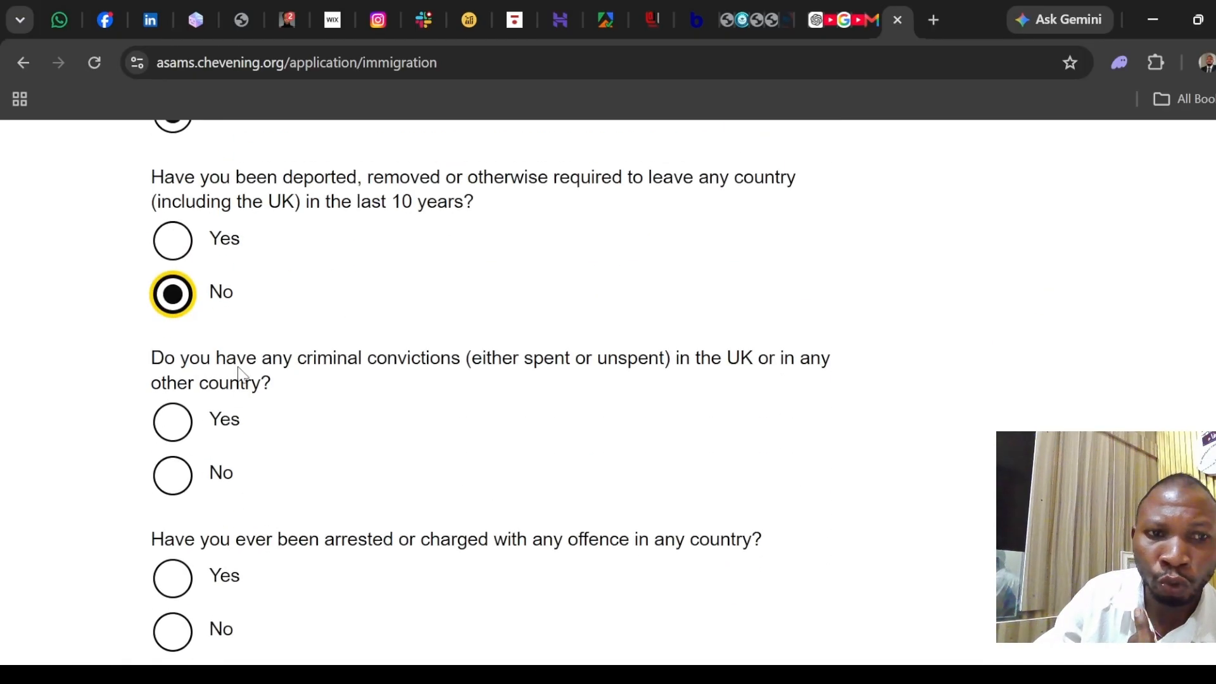
pyautogui.click(176, 478)
pyautogui.scroll(-2, 209, 526)
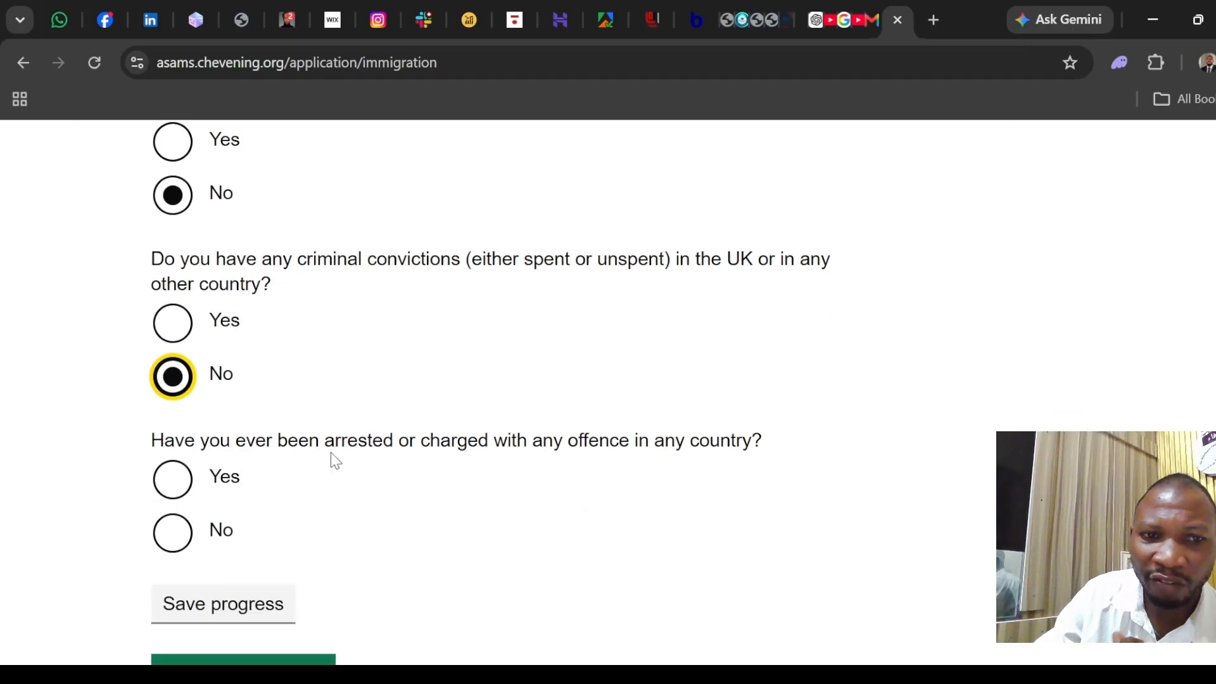
pyautogui.click(180, 534)
pyautogui.scroll(-3, 287, 533)
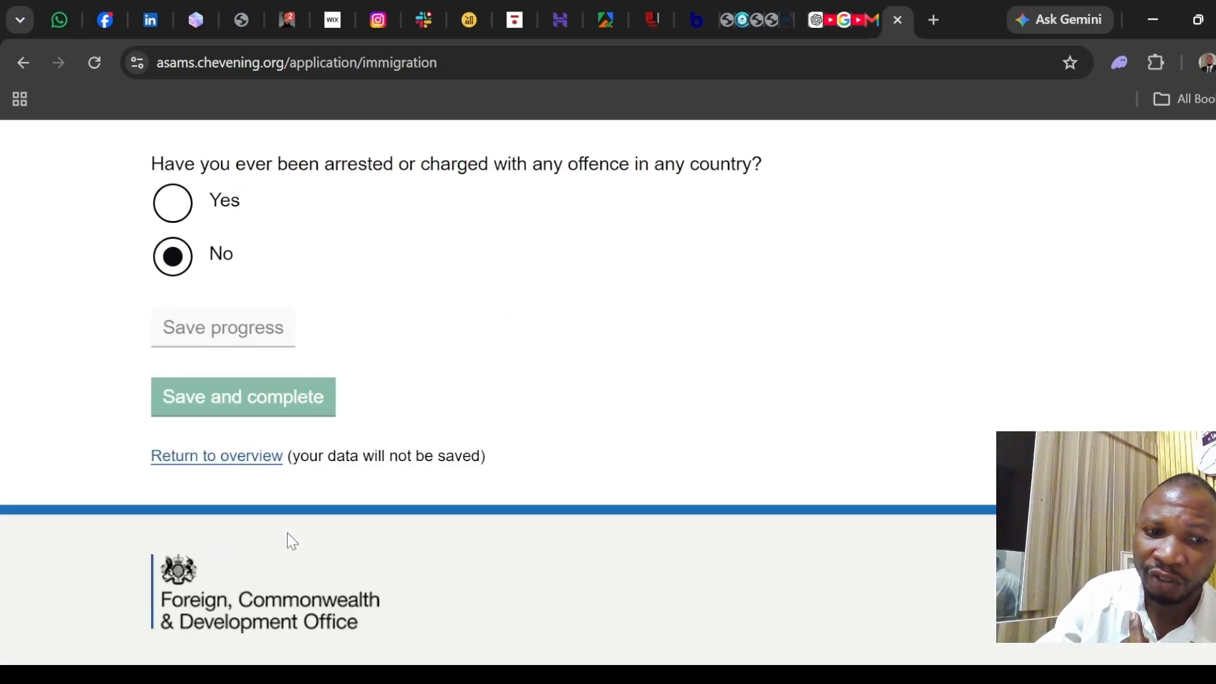
pyautogui.scroll(-3, 230, 512)
# Open Higher education history and start a new higher education entry
pyautogui.scroll(-3, 232, 499)
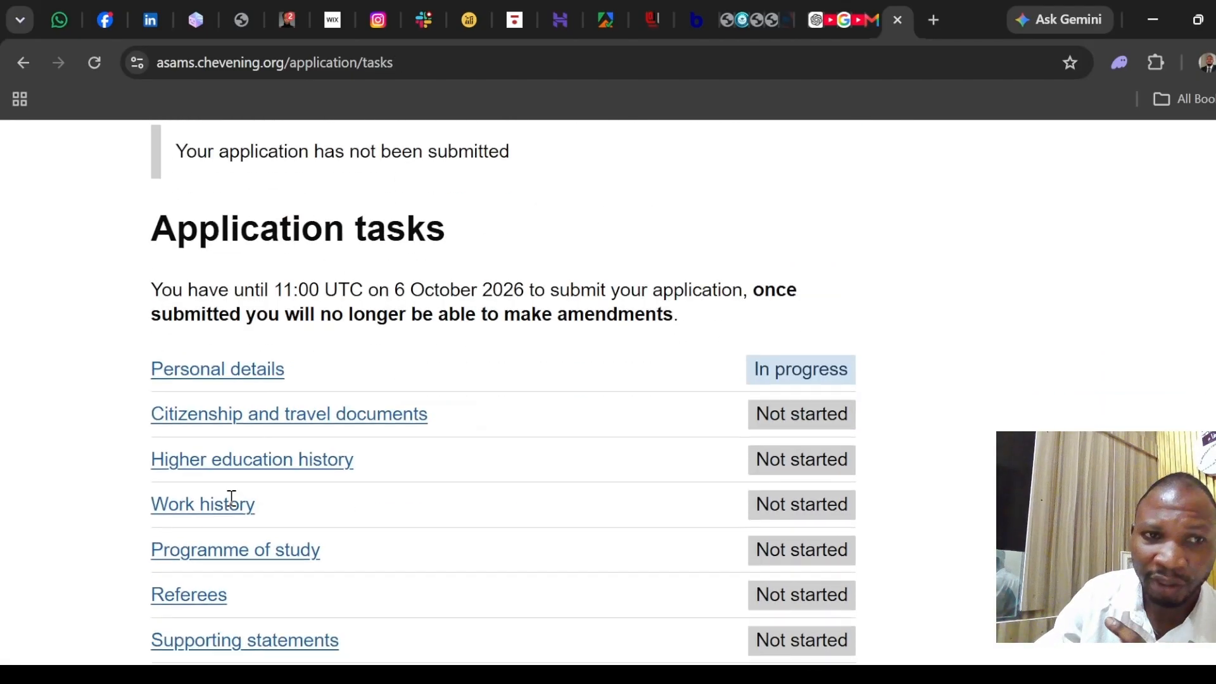
pyautogui.click(282, 406)
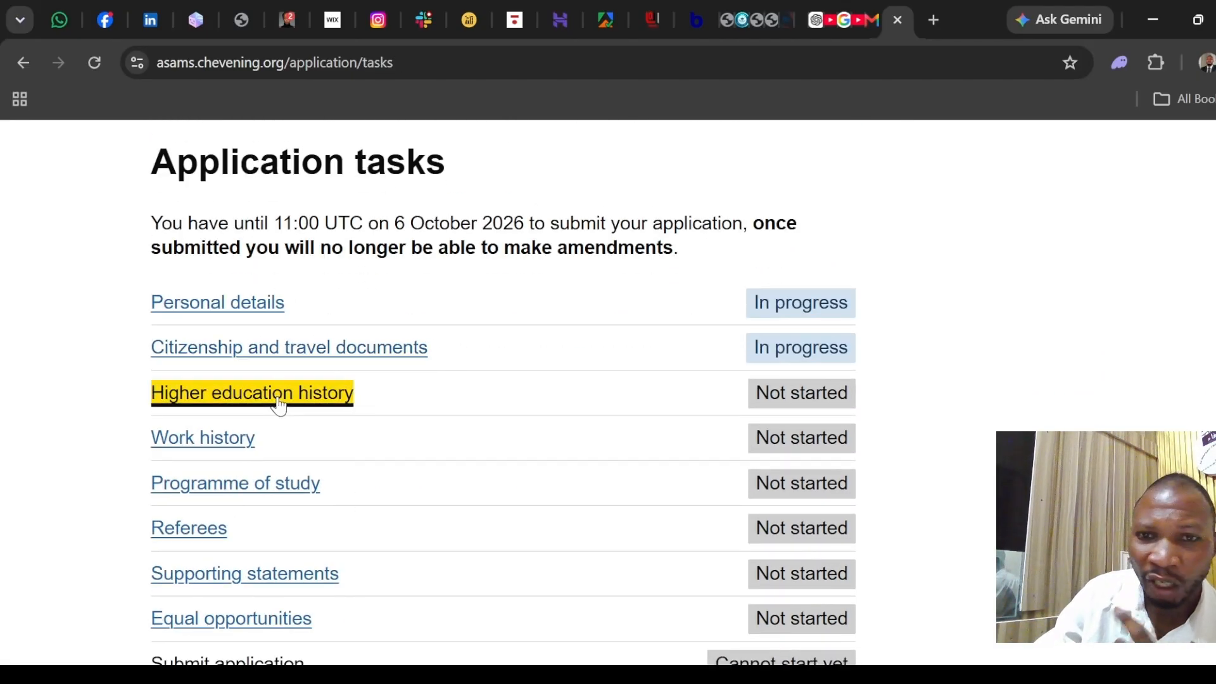
pyautogui.scroll(-1, 277, 444)
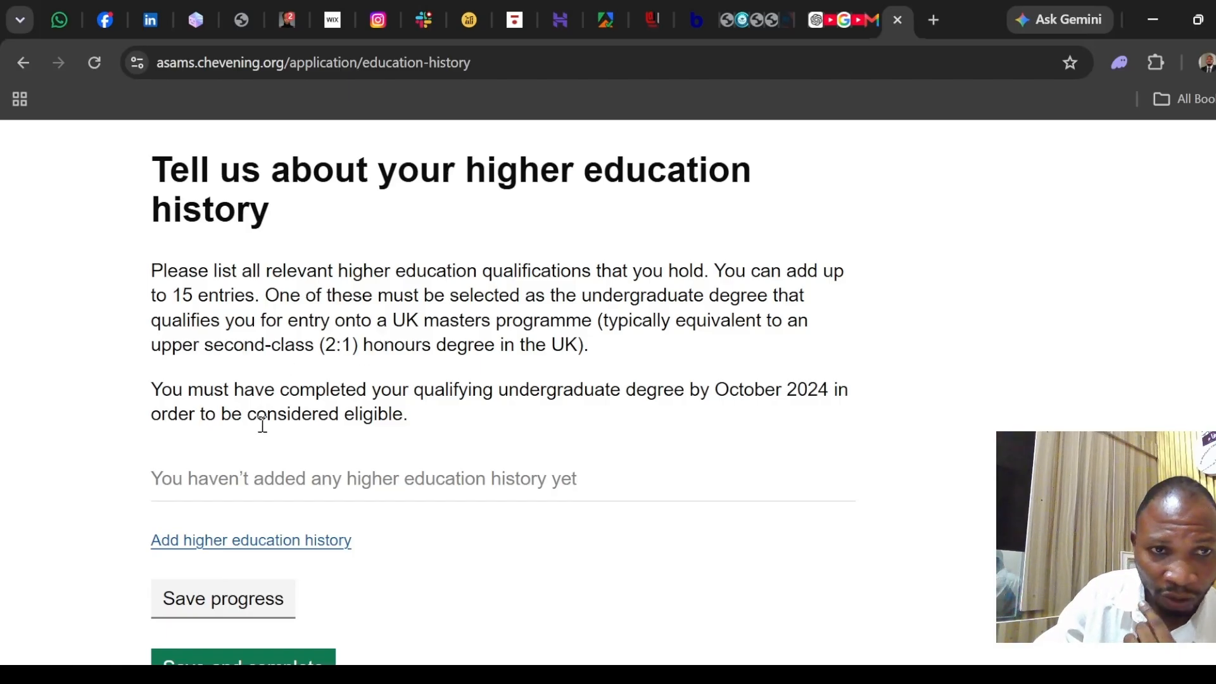
pyautogui.scroll(-3, 238, 410)
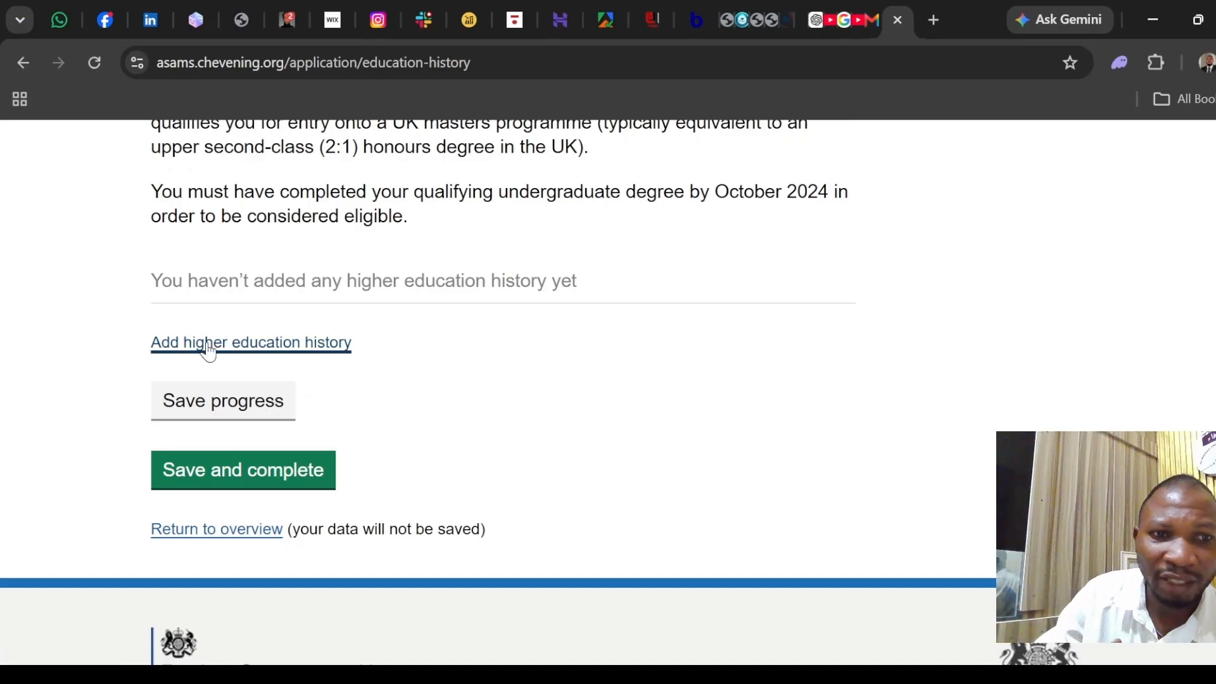
pyautogui.click(231, 356)
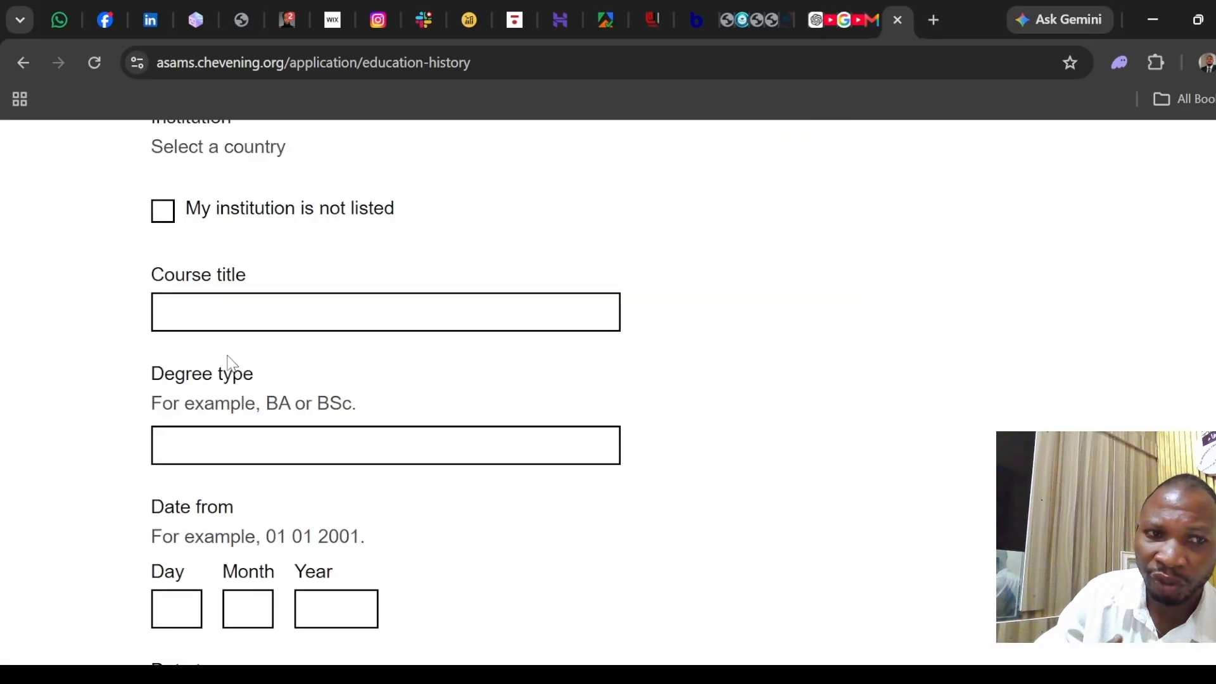
pyautogui.scroll(-2, 230, 329)
pyautogui.scroll(-2, 229, 328)
pyautogui.scroll(3, 211, 330)
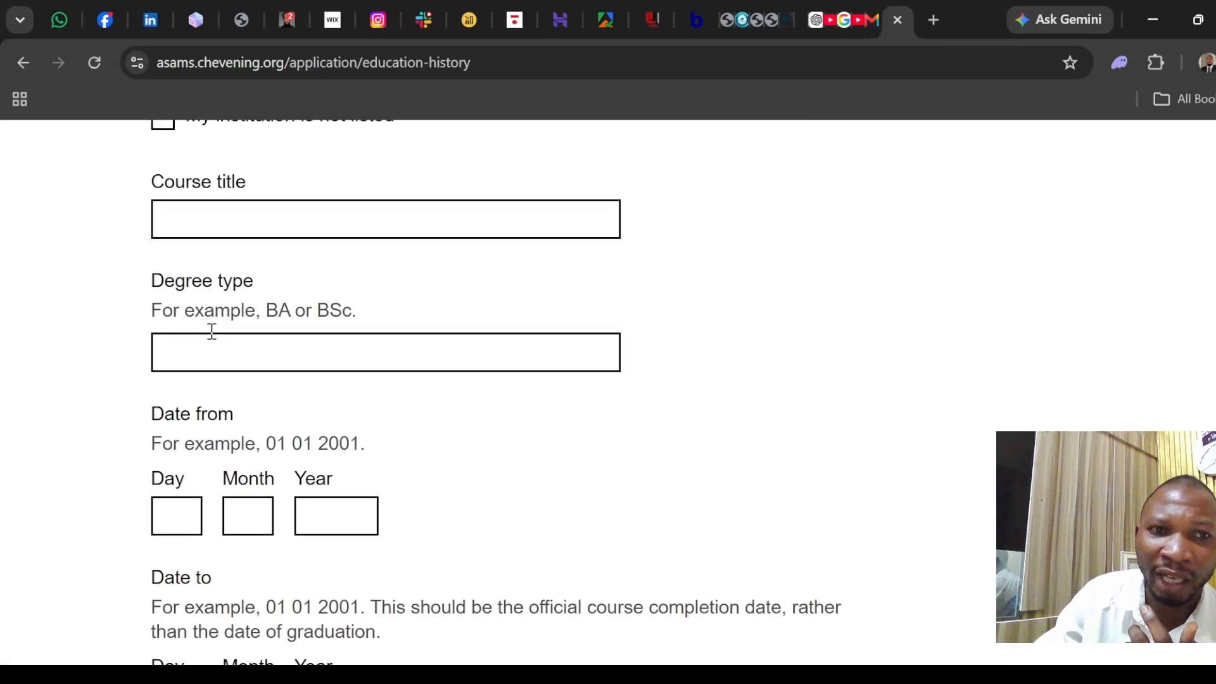
pyautogui.scroll(2, 183, 307)
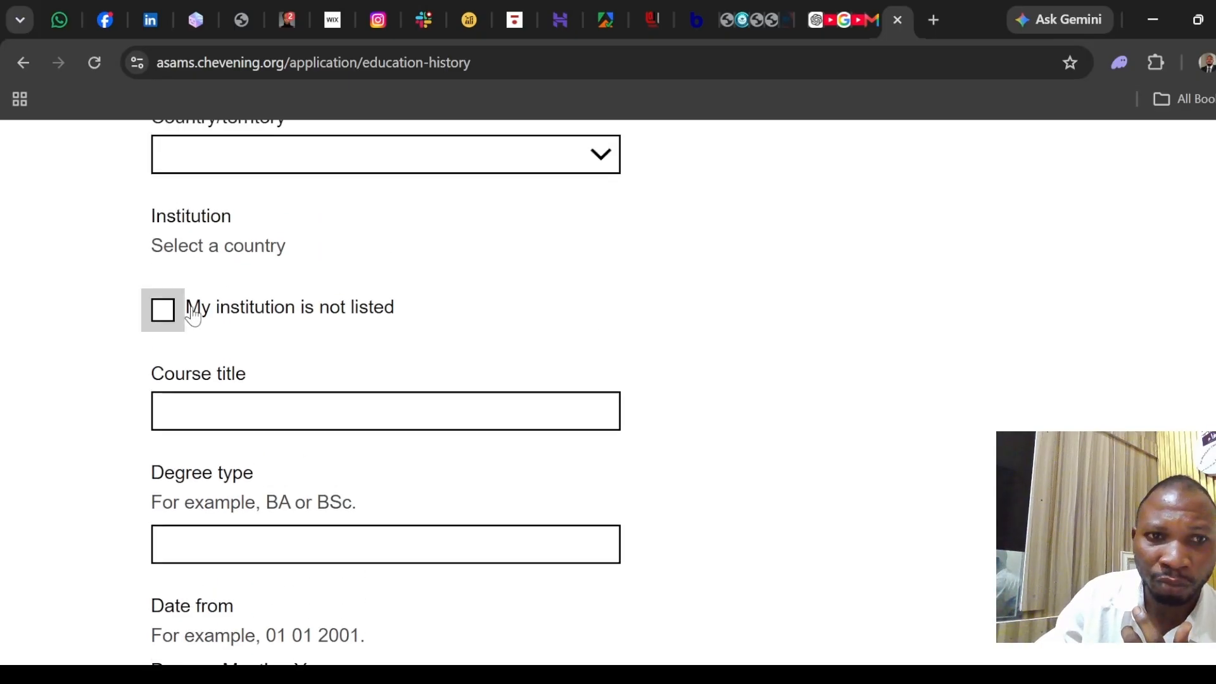
pyautogui.scroll(4, 238, 342)
# Set the institution country to Nigeria and the institution to University of Jos
pyautogui.click(271, 354)
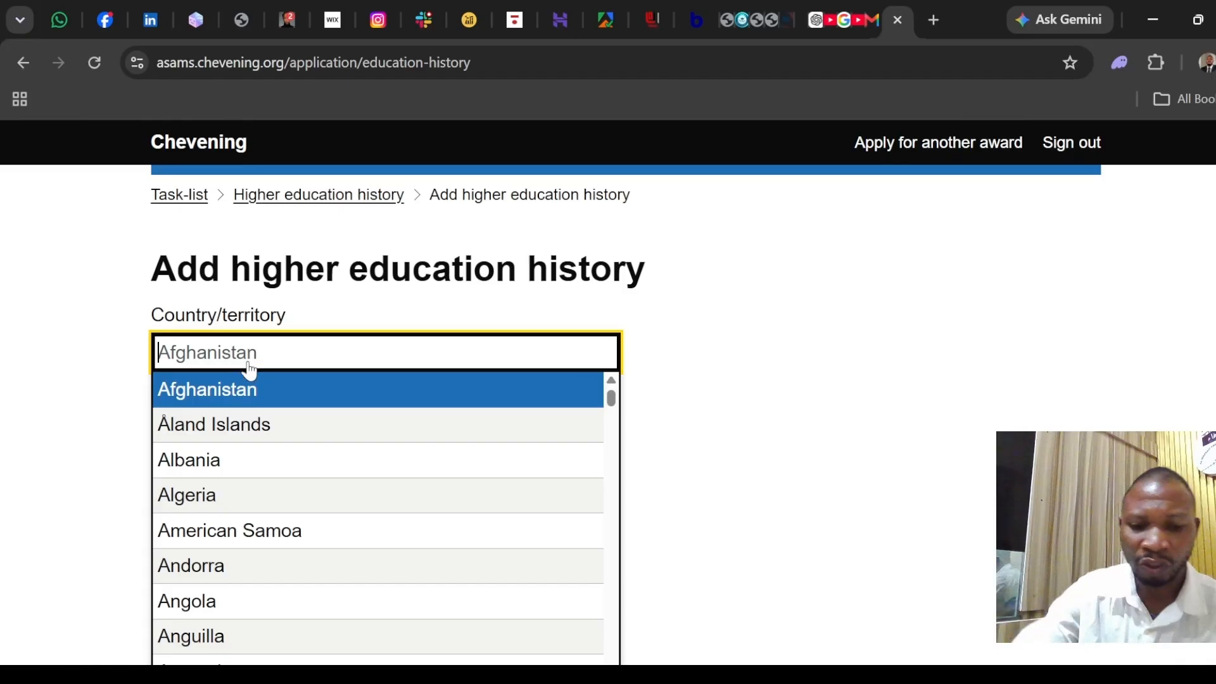
pyautogui.write('nige')
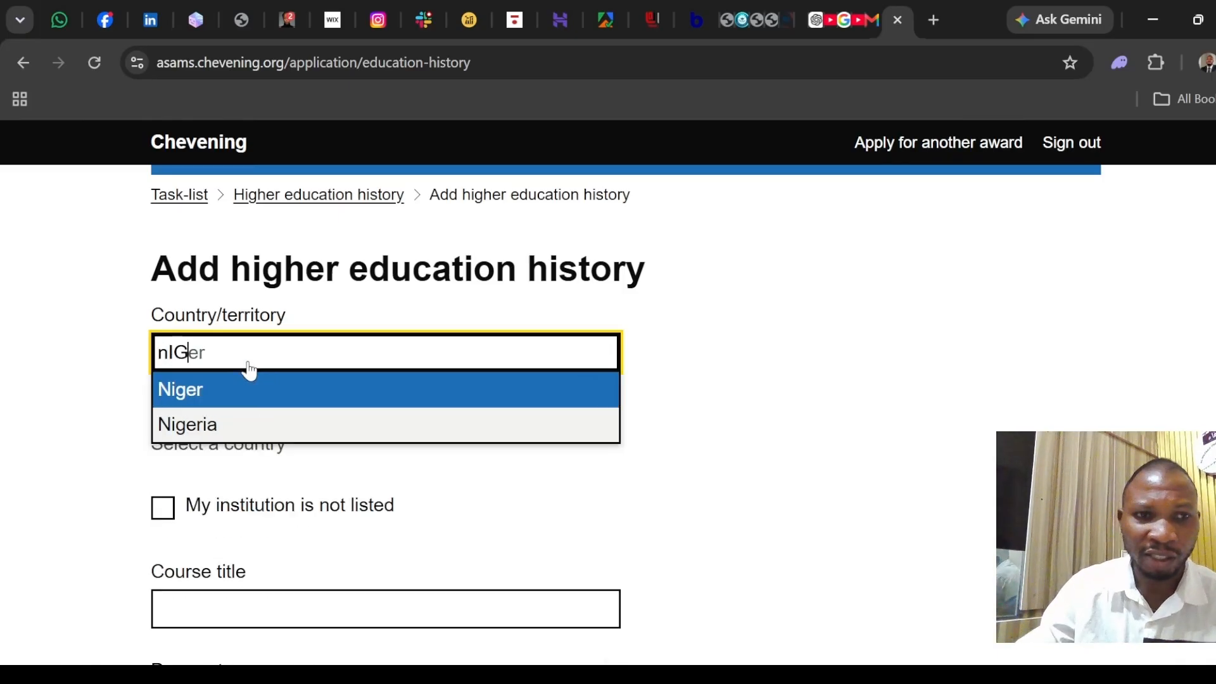
pyautogui.click(167, 426)
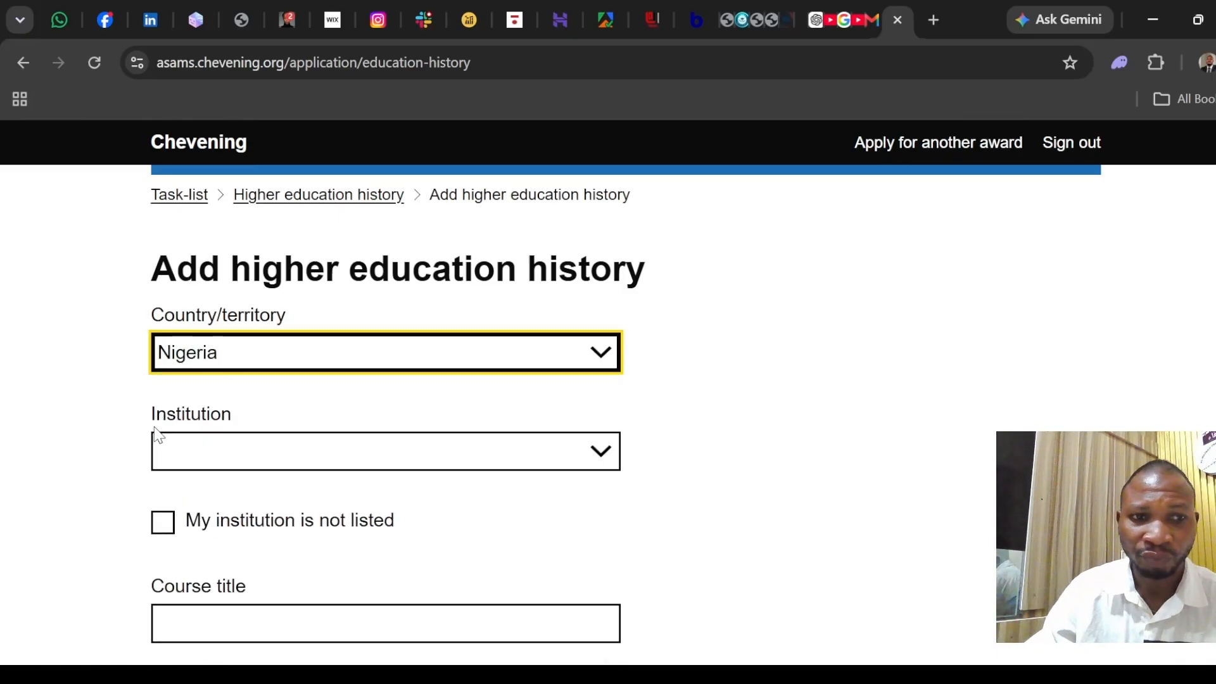
pyautogui.click(585, 453)
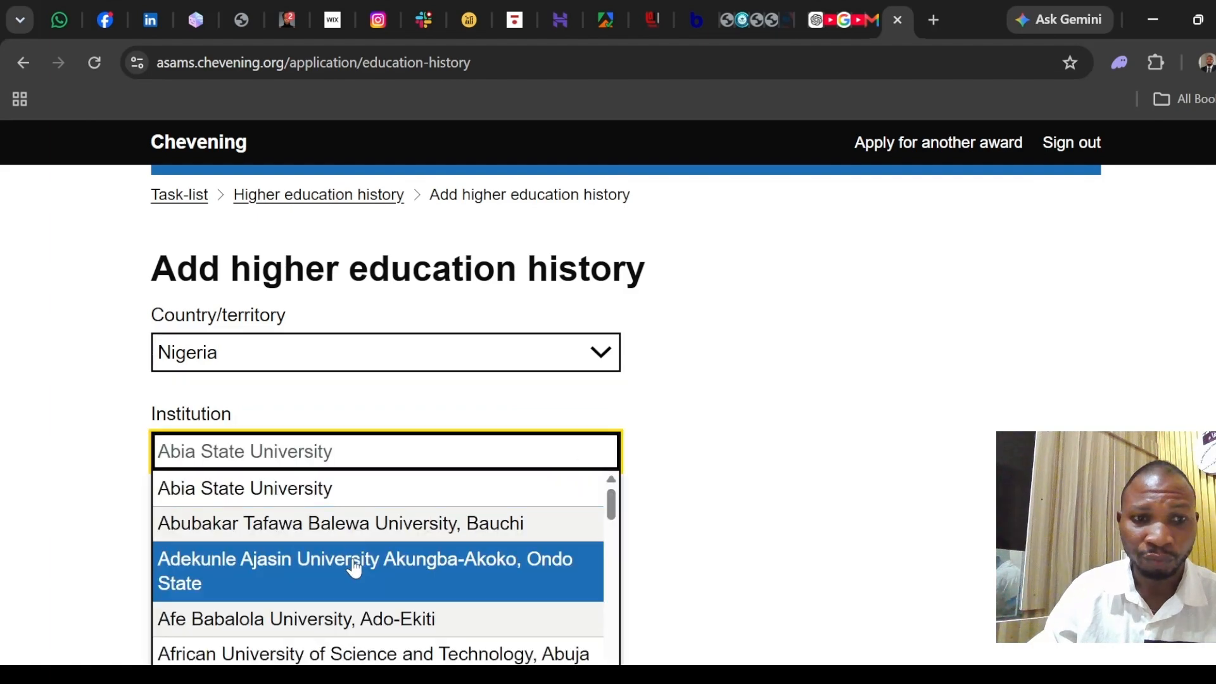
pyautogui.scroll(-5, 353, 567)
pyautogui.scroll(2, 355, 565)
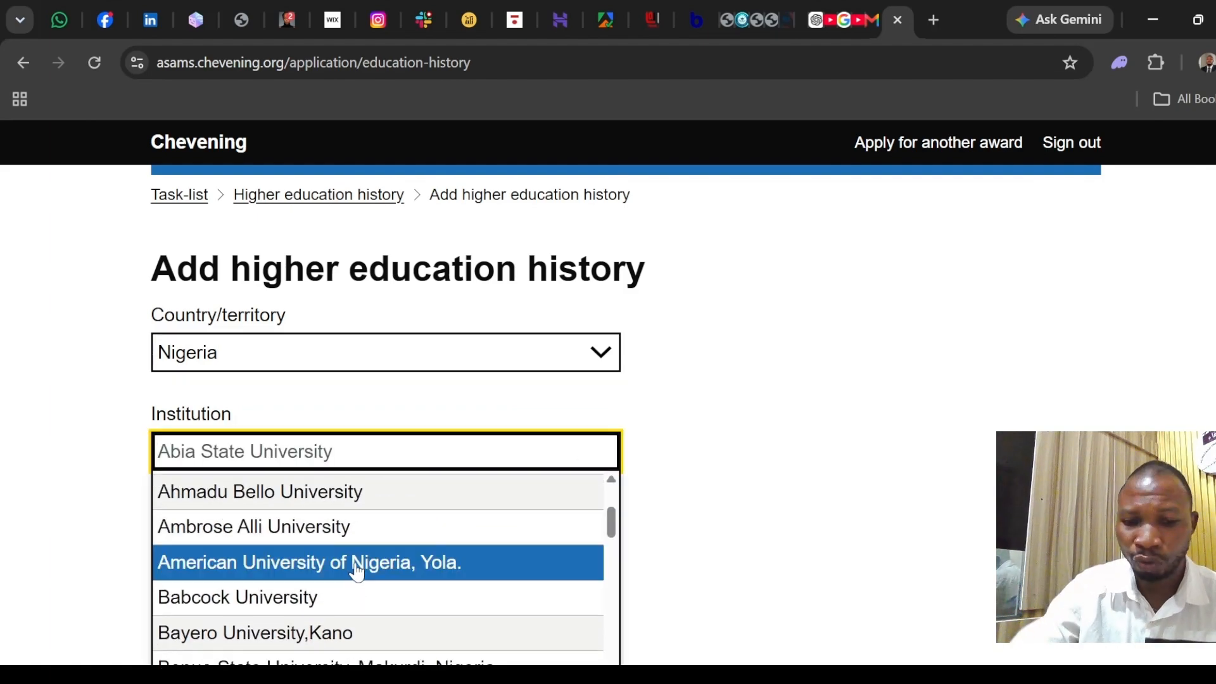
pyautogui.write('UNIVER')
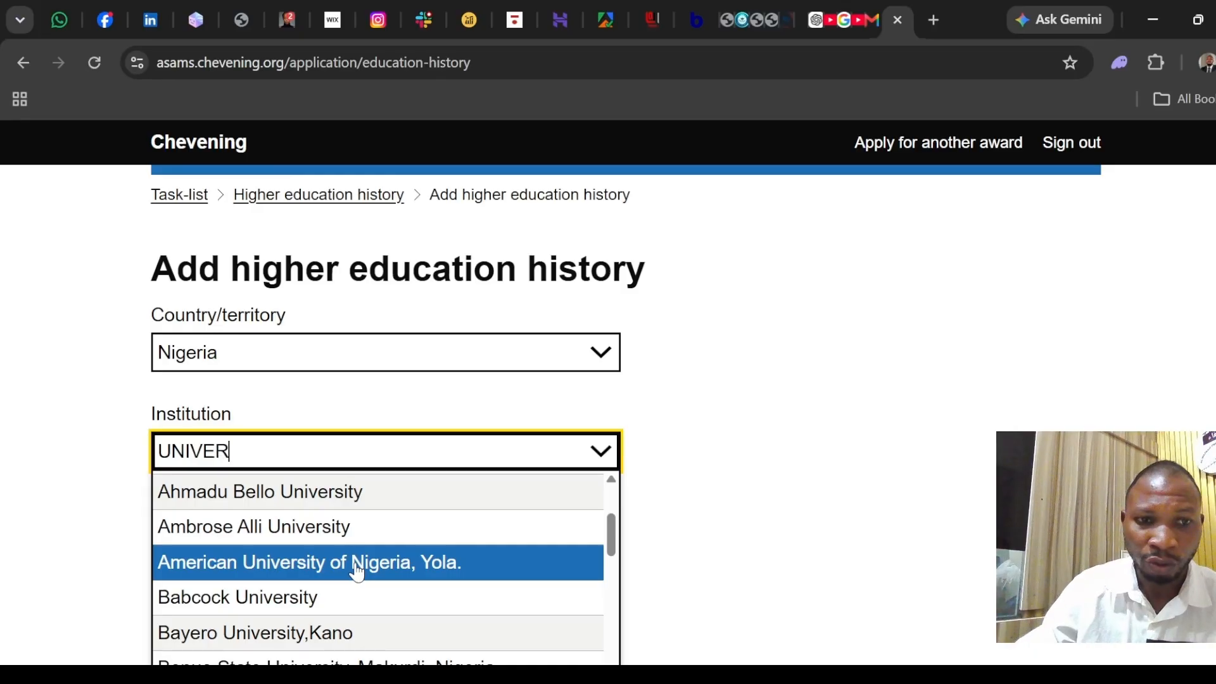
pyautogui.scroll(-5, 349, 592)
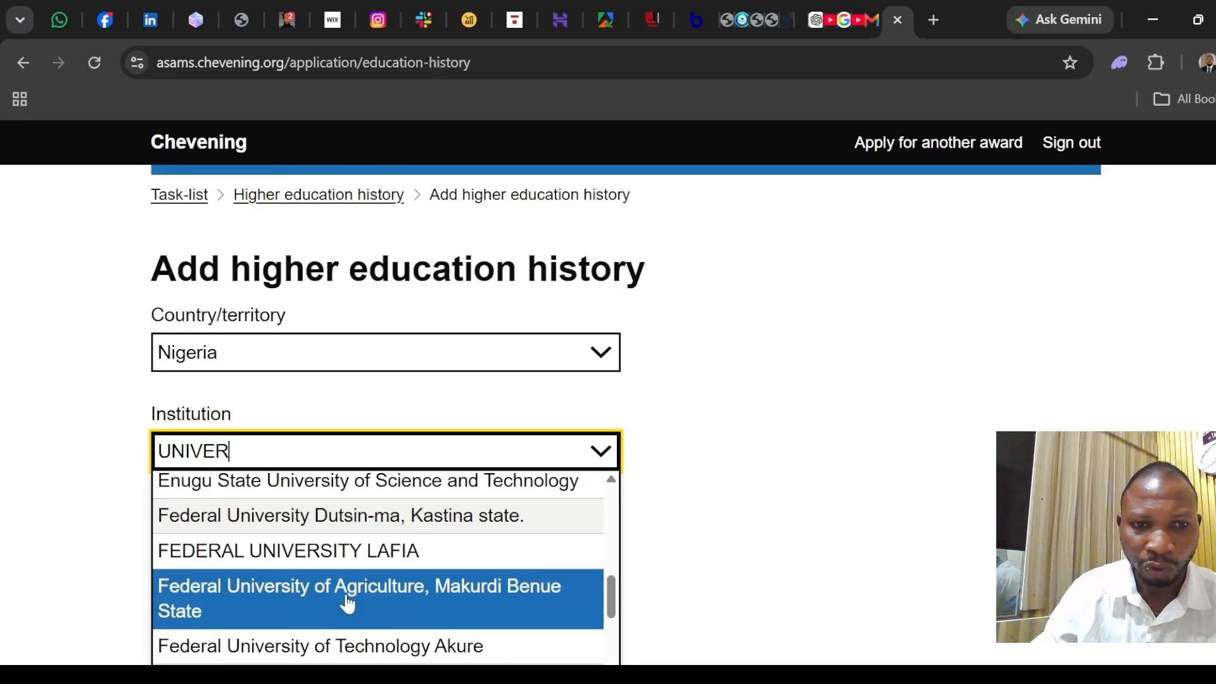
pyautogui.scroll(-10, 349, 605)
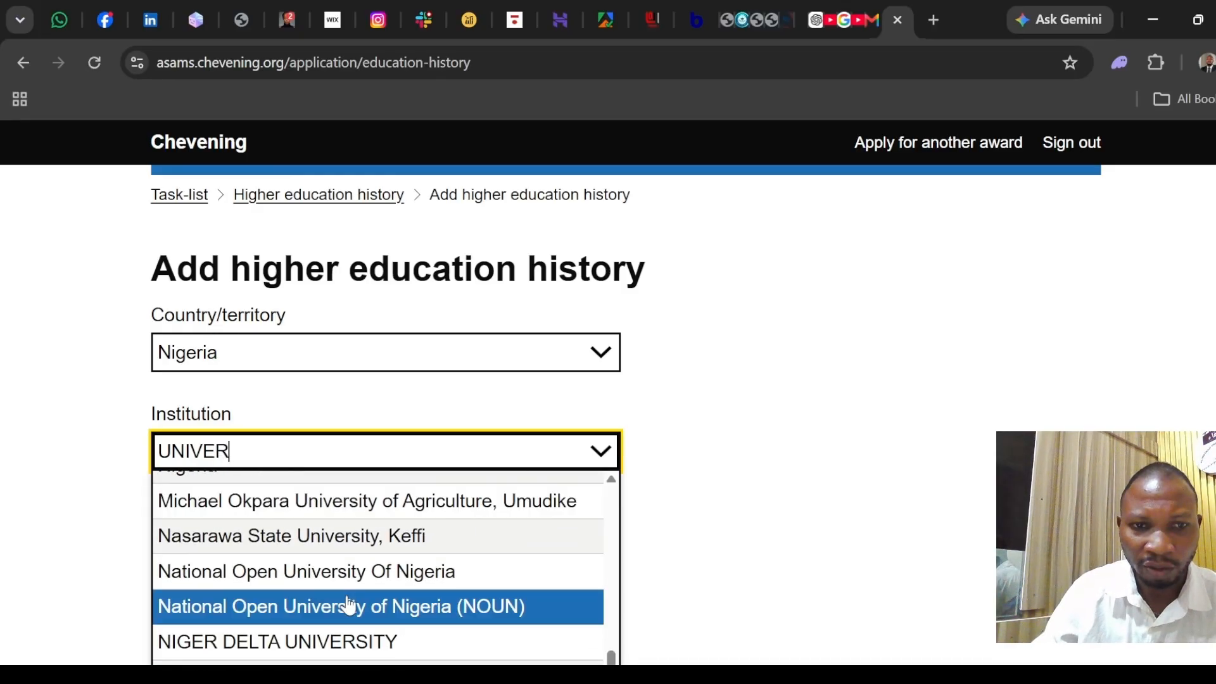
pyautogui.scroll(-15, 349, 604)
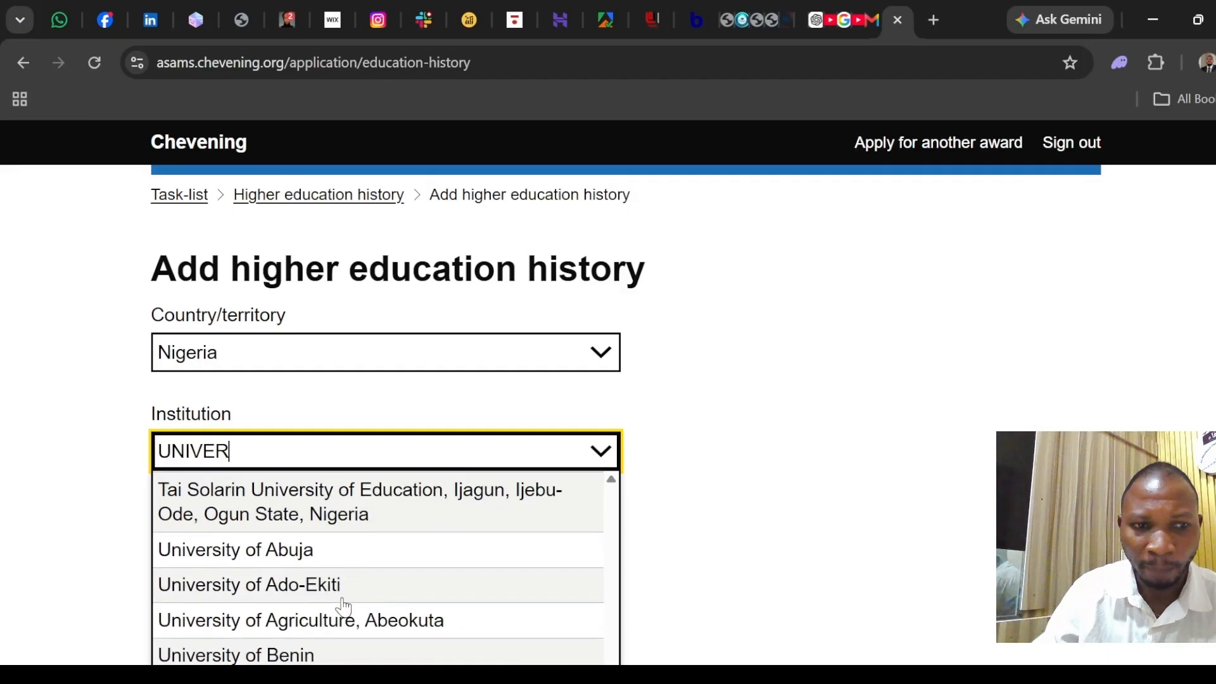
pyautogui.click(245, 435)
# Enter Business Administration as the course title and BSc as the degree type
pyautogui.click(198, 519)
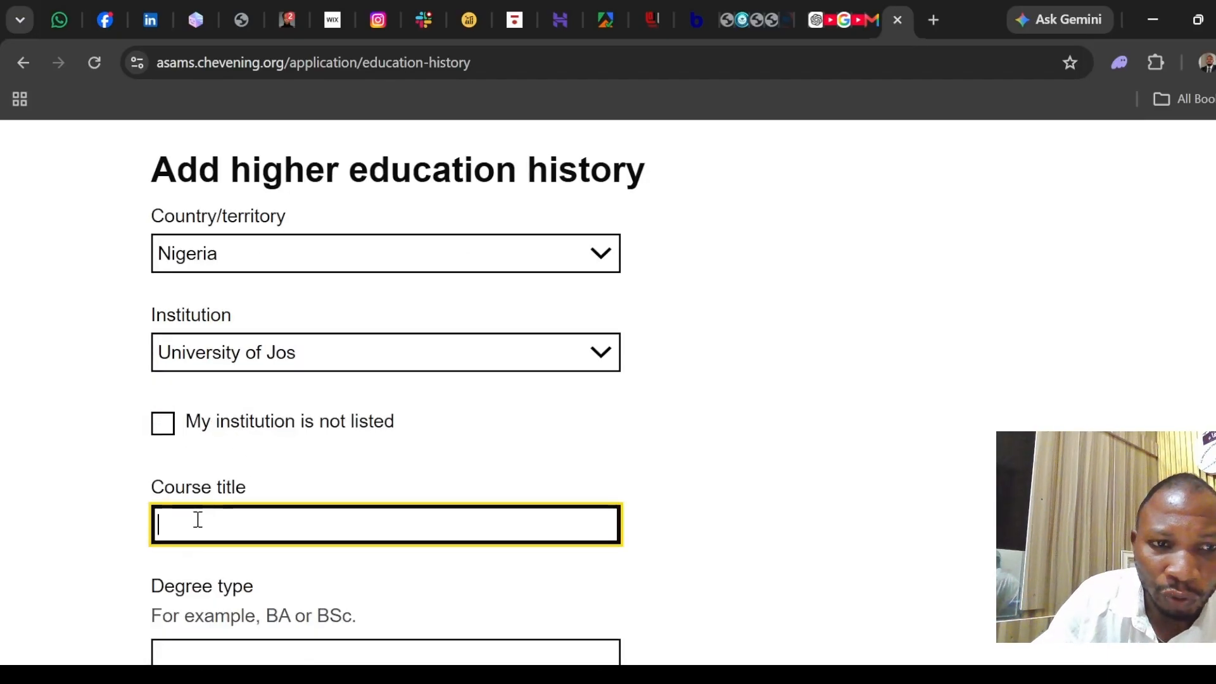
pyautogui.write('b')
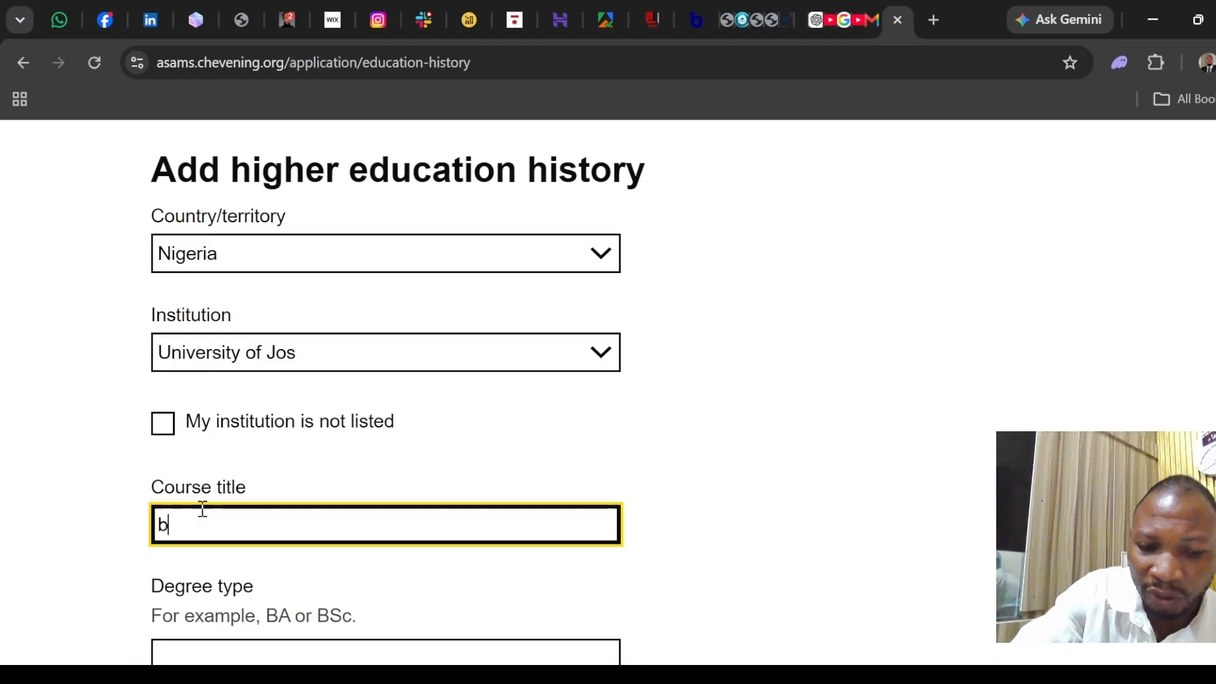
pyautogui.write('USINES')
pyautogui.press('BackSpace')
pyautogui.press('BackSpace')
pyautogui.press('BackSpace')
pyautogui.press('BackSpace')
pyautogui.press('BackSpace')
pyautogui.press('BackSpace')
pyautogui.press('BackSpace')
pyautogui.write('Bus')
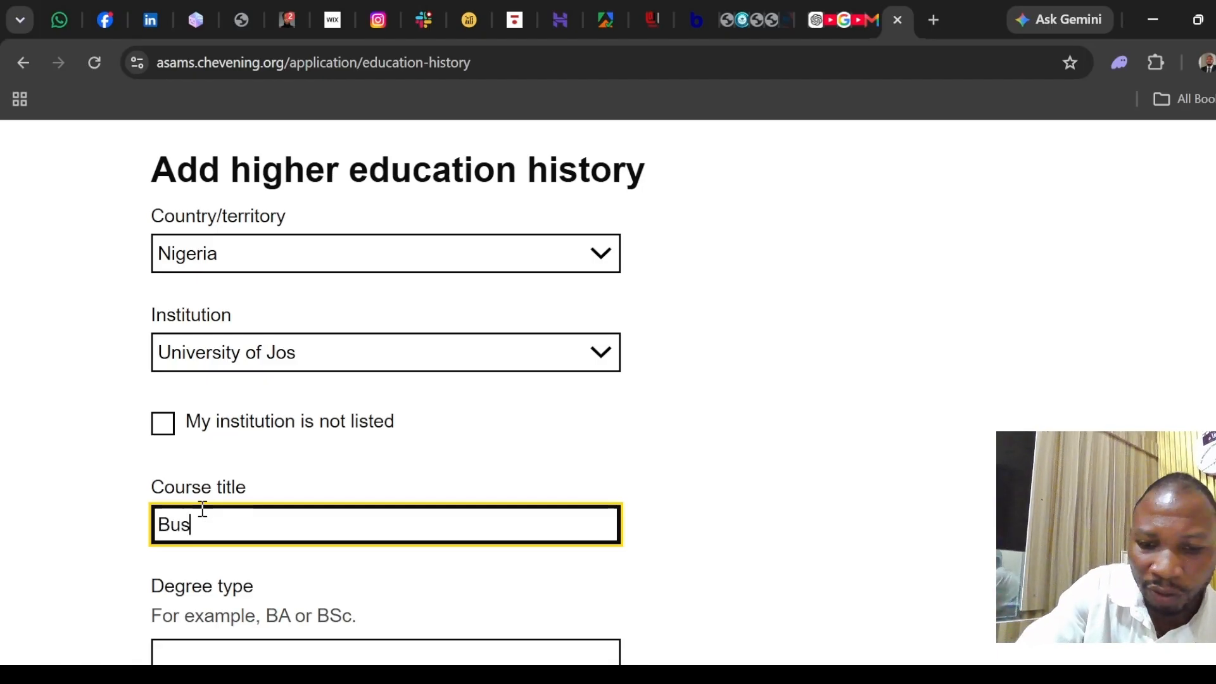
pyautogui.write('iness Admi')
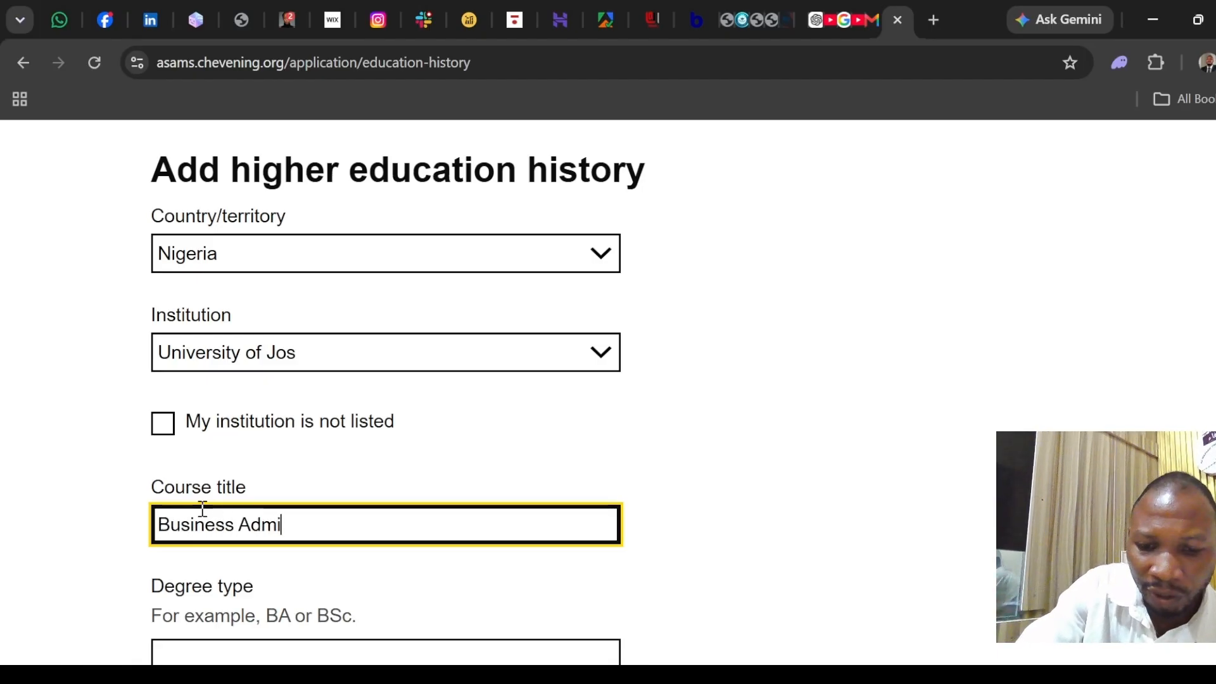
pyautogui.write('nistra')
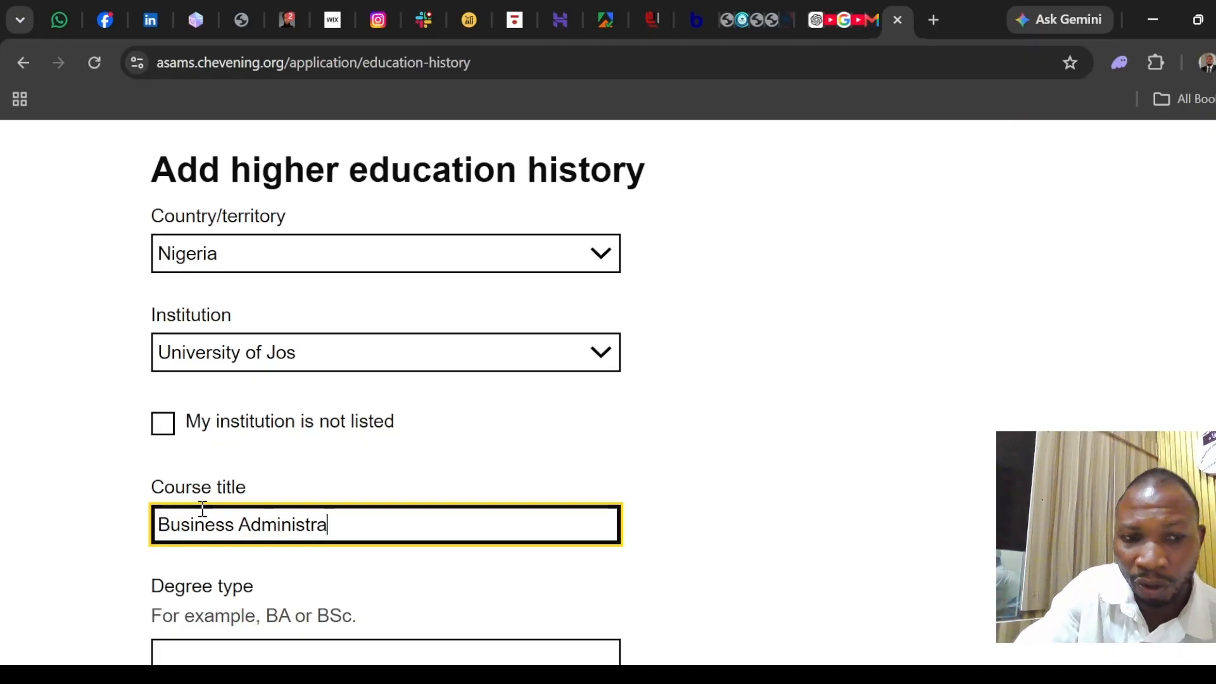
pyautogui.write('tion')
pyautogui.scroll(-3, 380, 589)
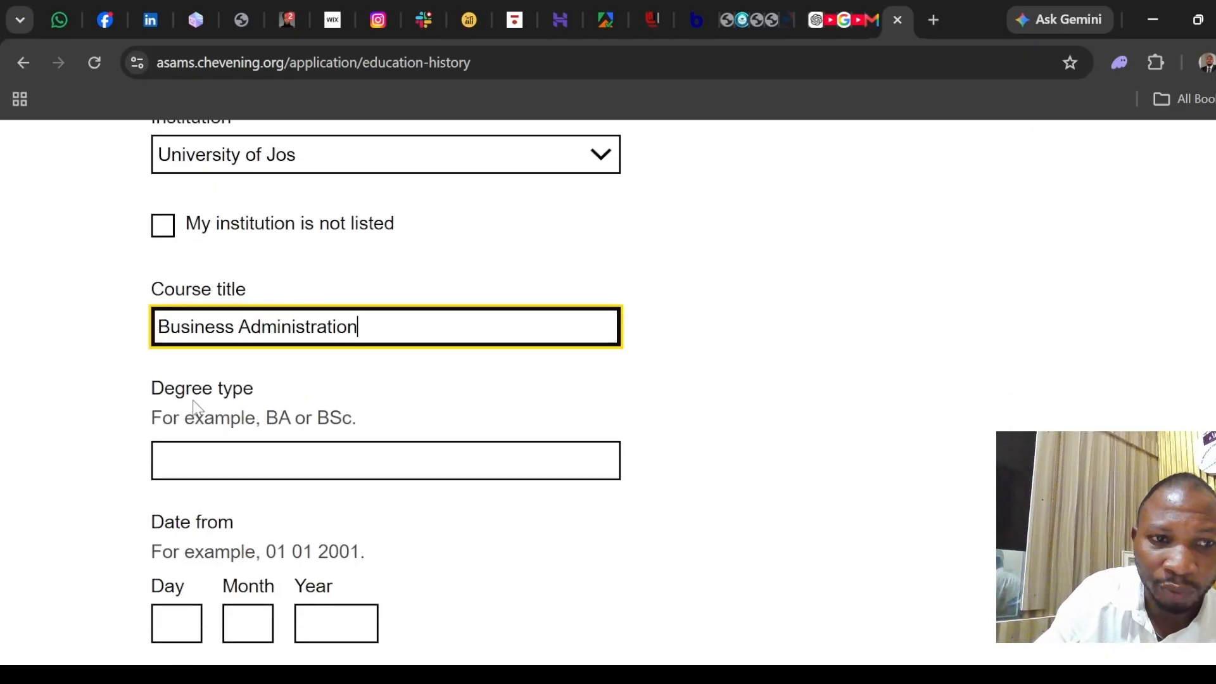
pyautogui.click(279, 452)
pyautogui.write('B')
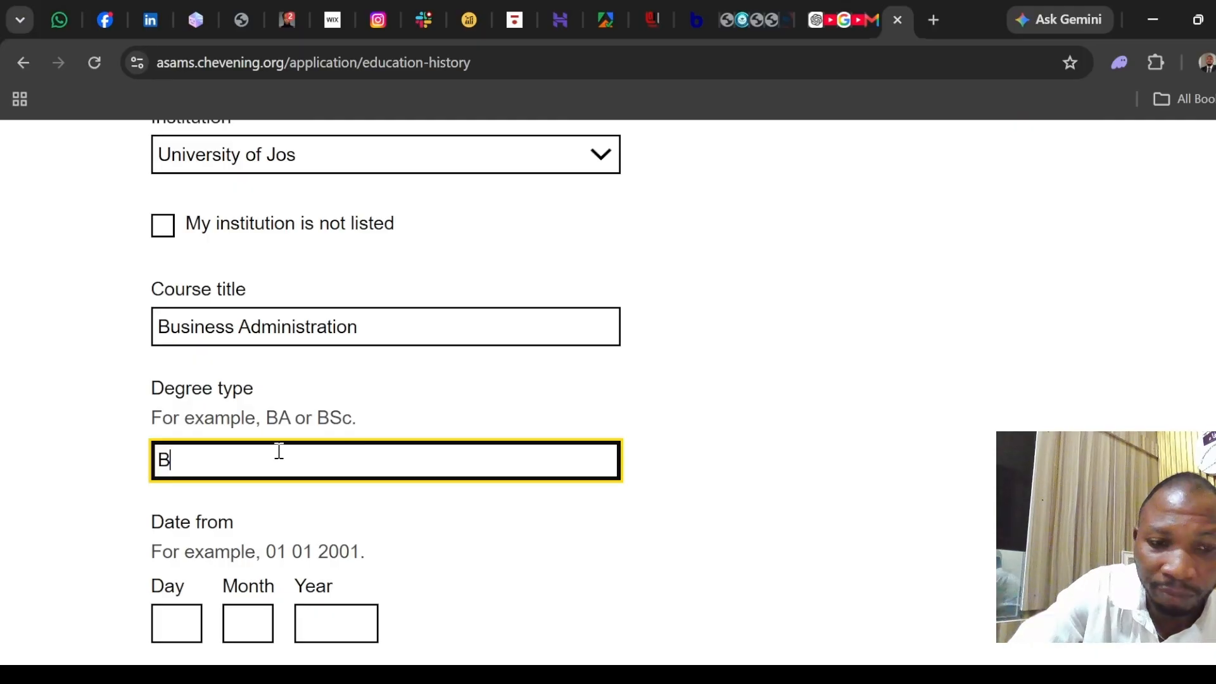
pyautogui.write('Sc')
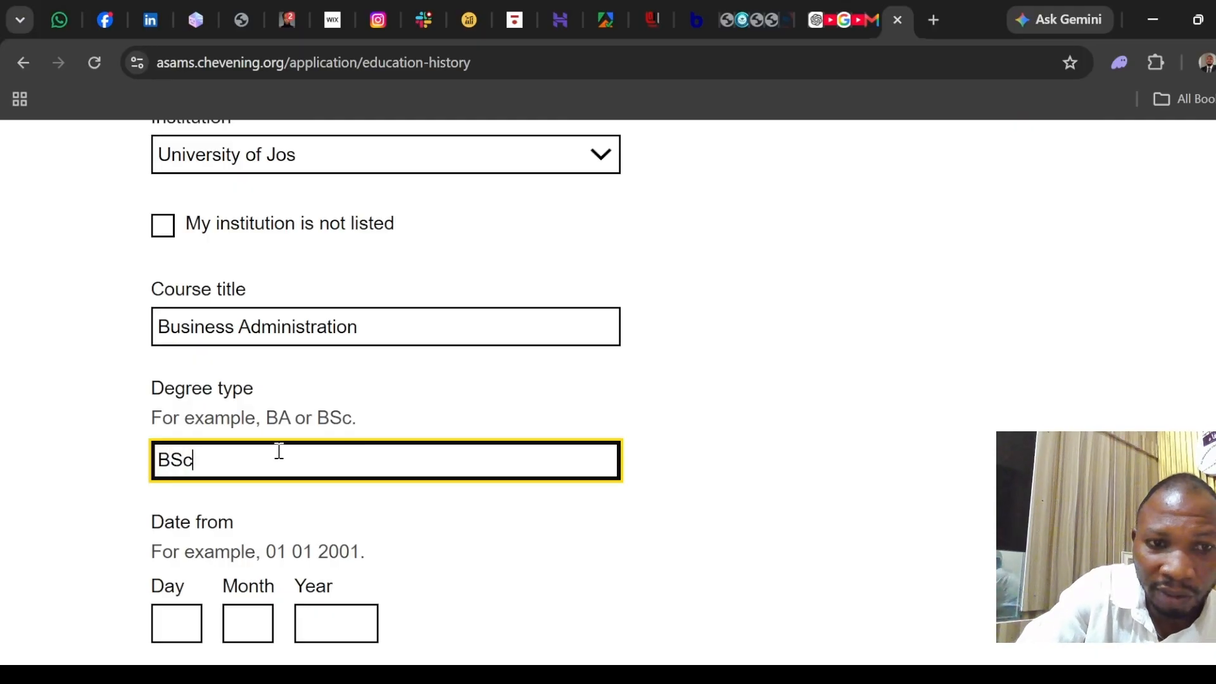
pyautogui.scroll(-2, 405, 462)
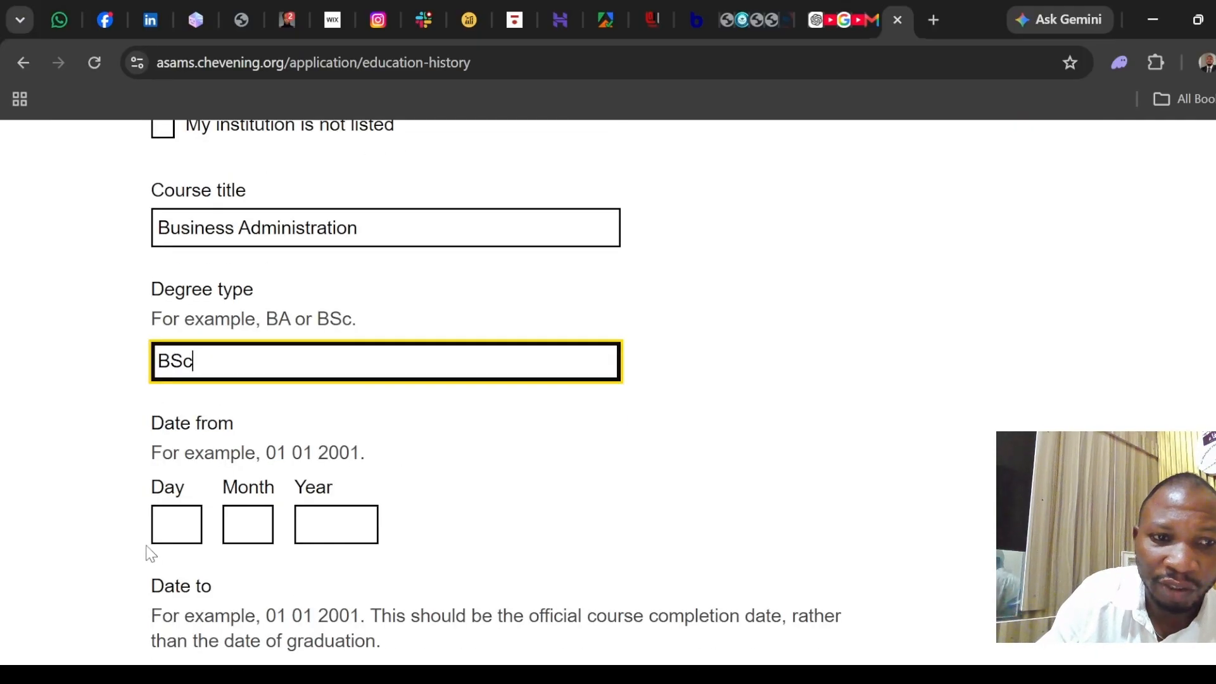
# Enter the course start date as 22/3/2018
pyautogui.click(171, 523)
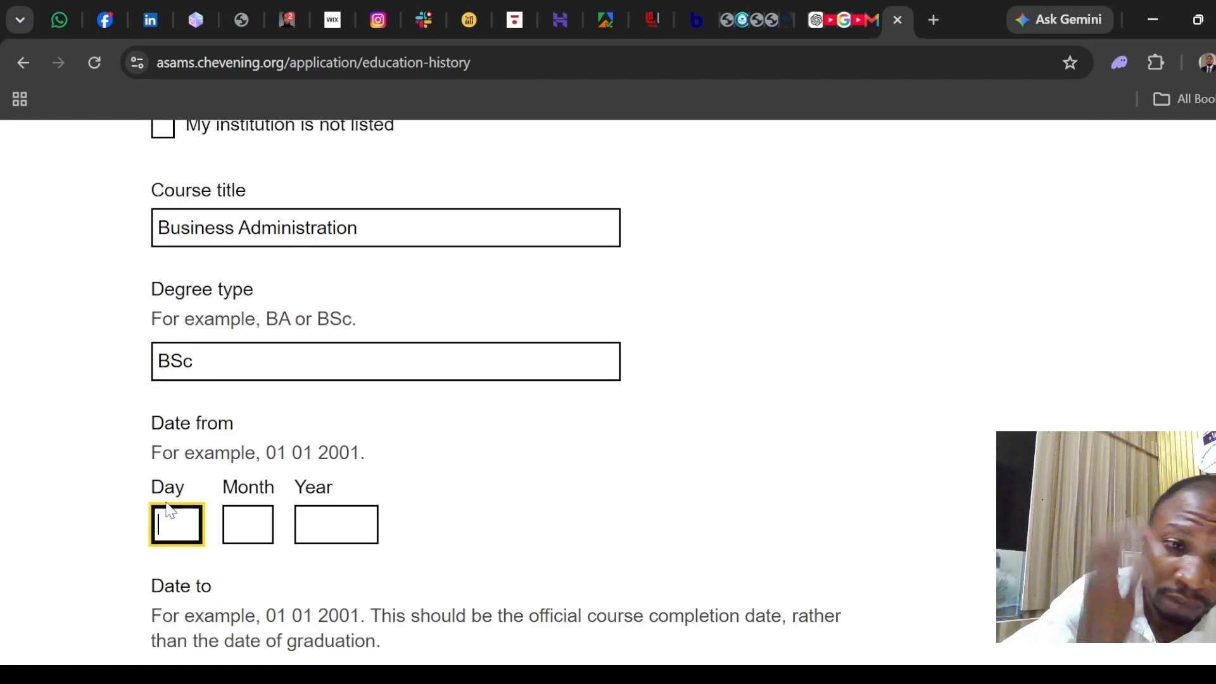
pyautogui.write('22')
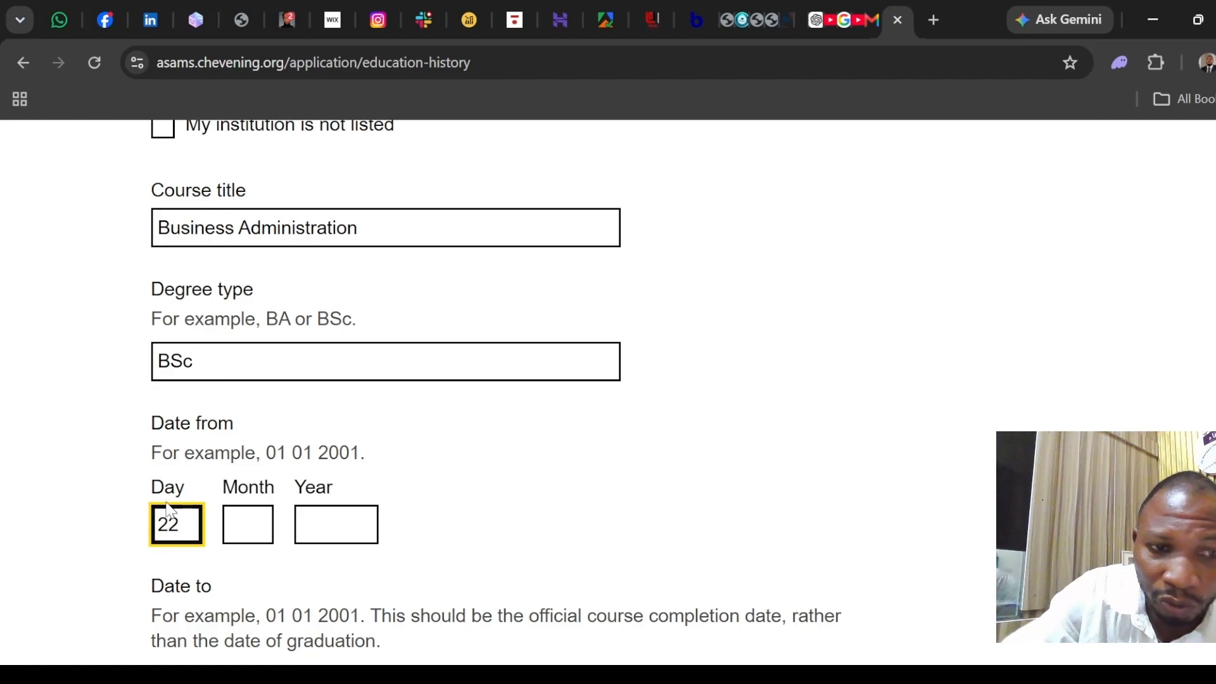
pyautogui.click(251, 516)
pyautogui.write('3')
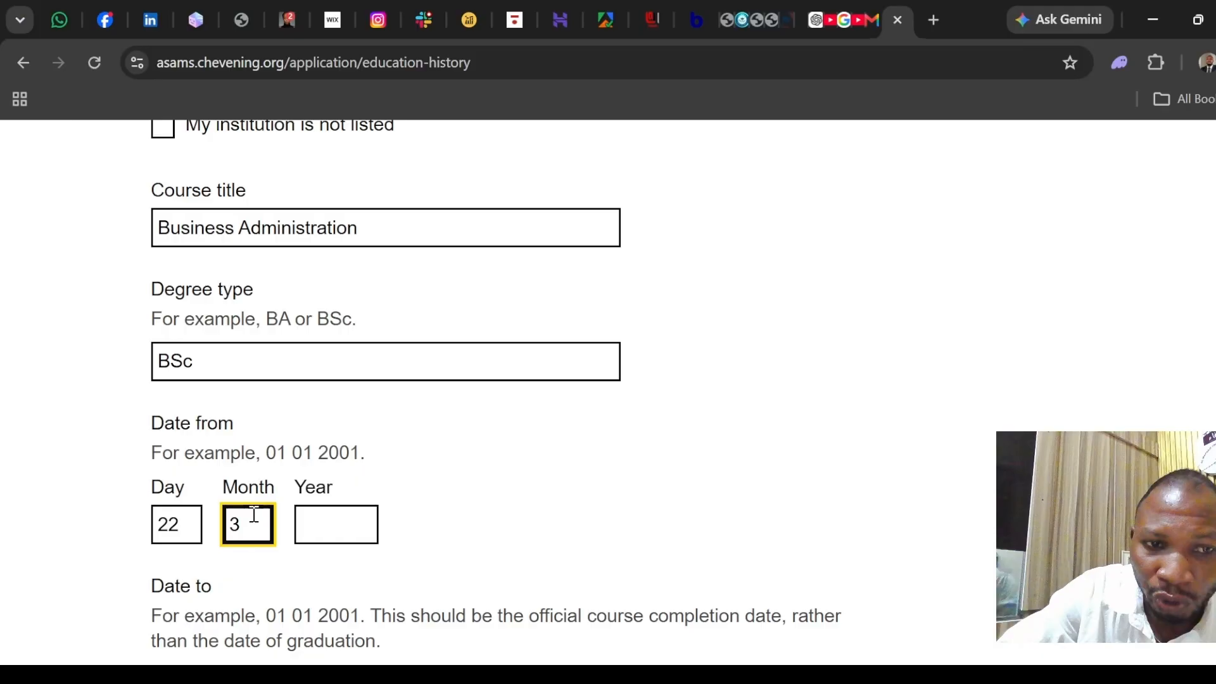
pyautogui.click(314, 526)
pyautogui.write('2018')
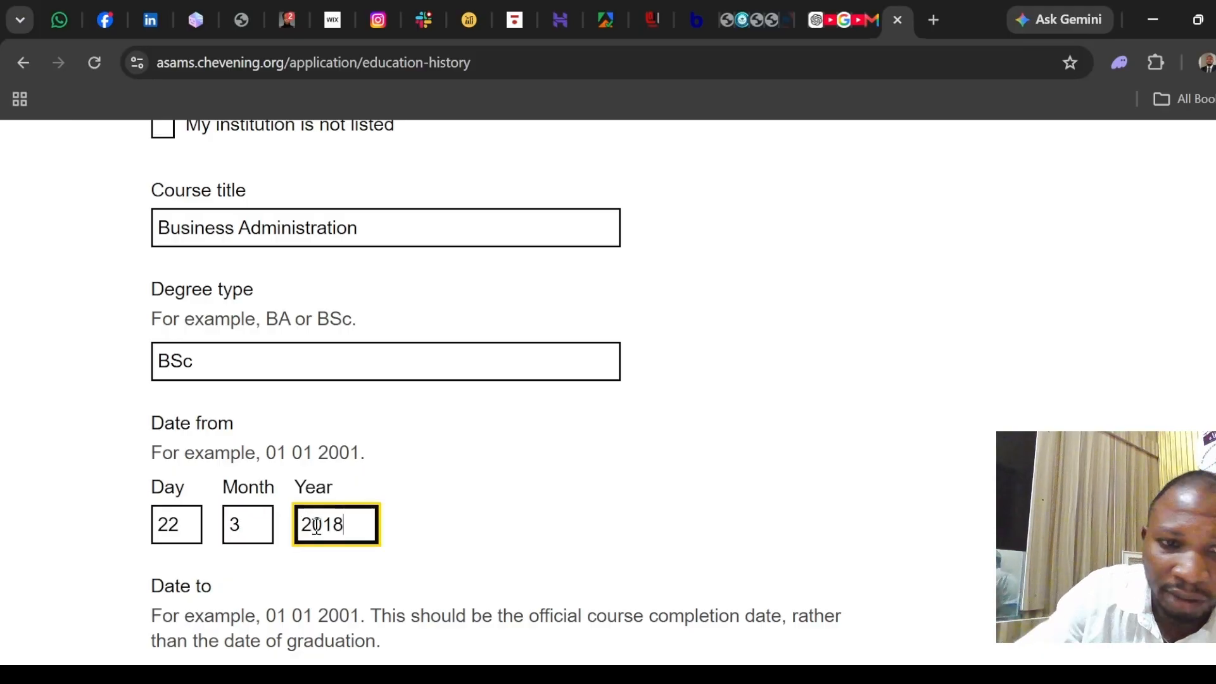
pyautogui.scroll(-3, 282, 550)
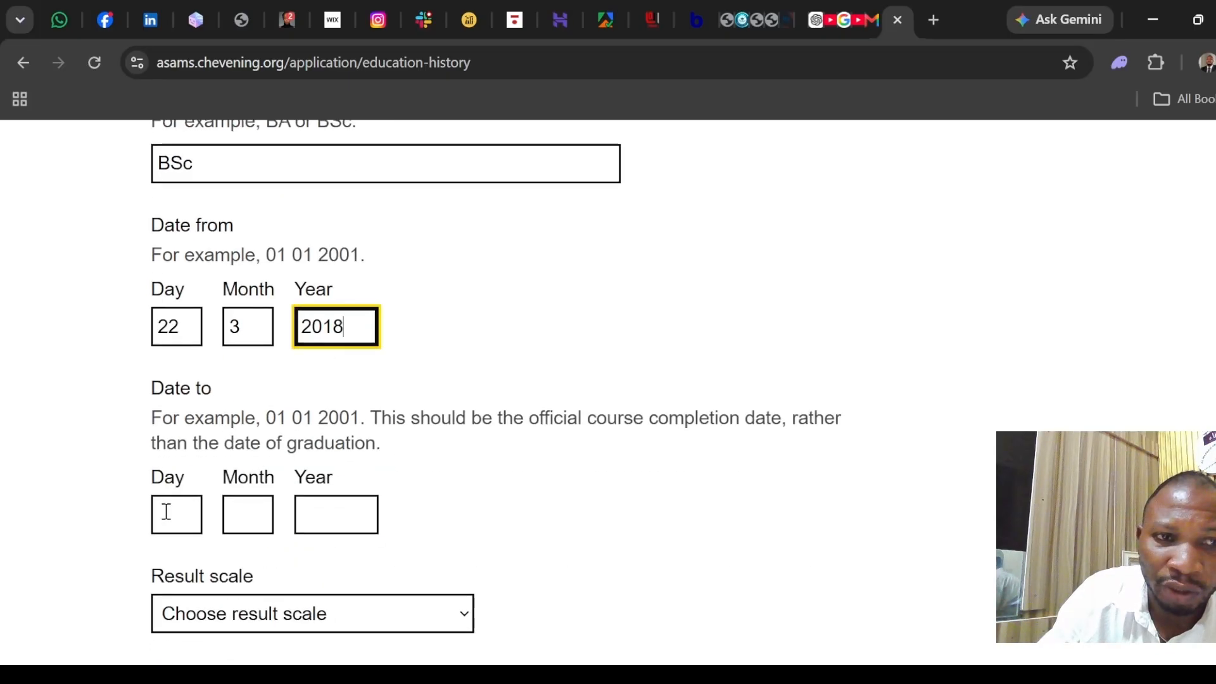
# Enter the course end date as 24/8/2022
pyautogui.click(173, 511)
pyautogui.write('24')
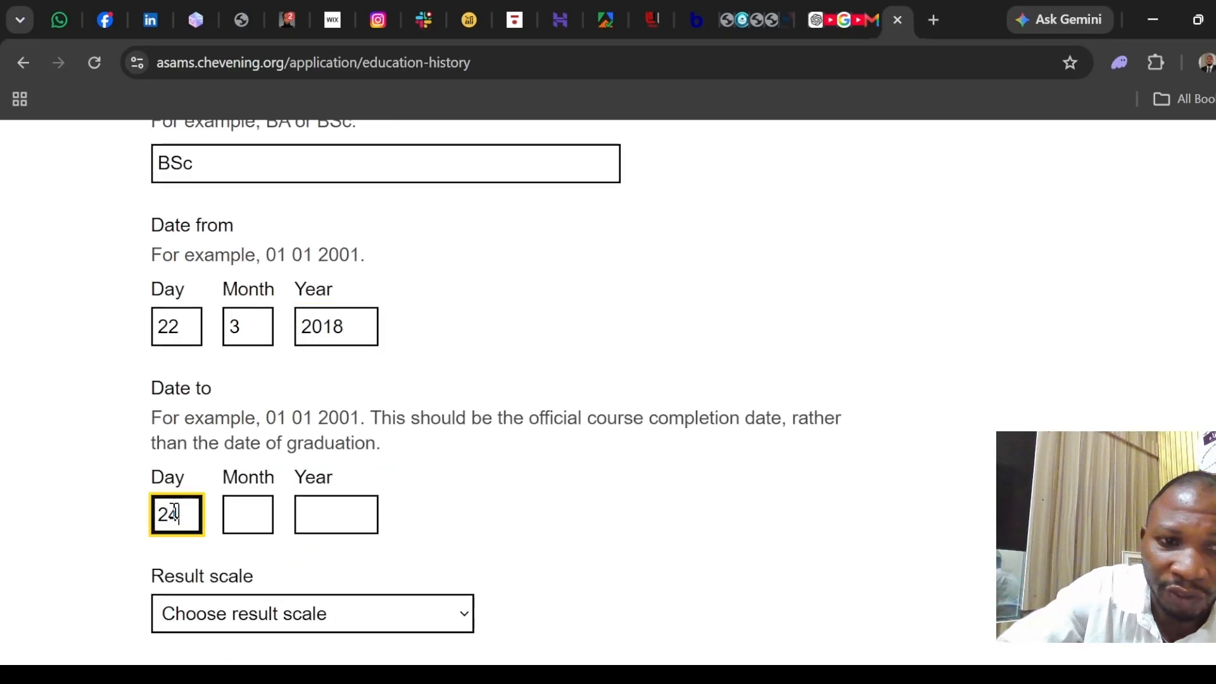
pyautogui.click(244, 513)
pyautogui.write('8')
pyautogui.click(319, 507)
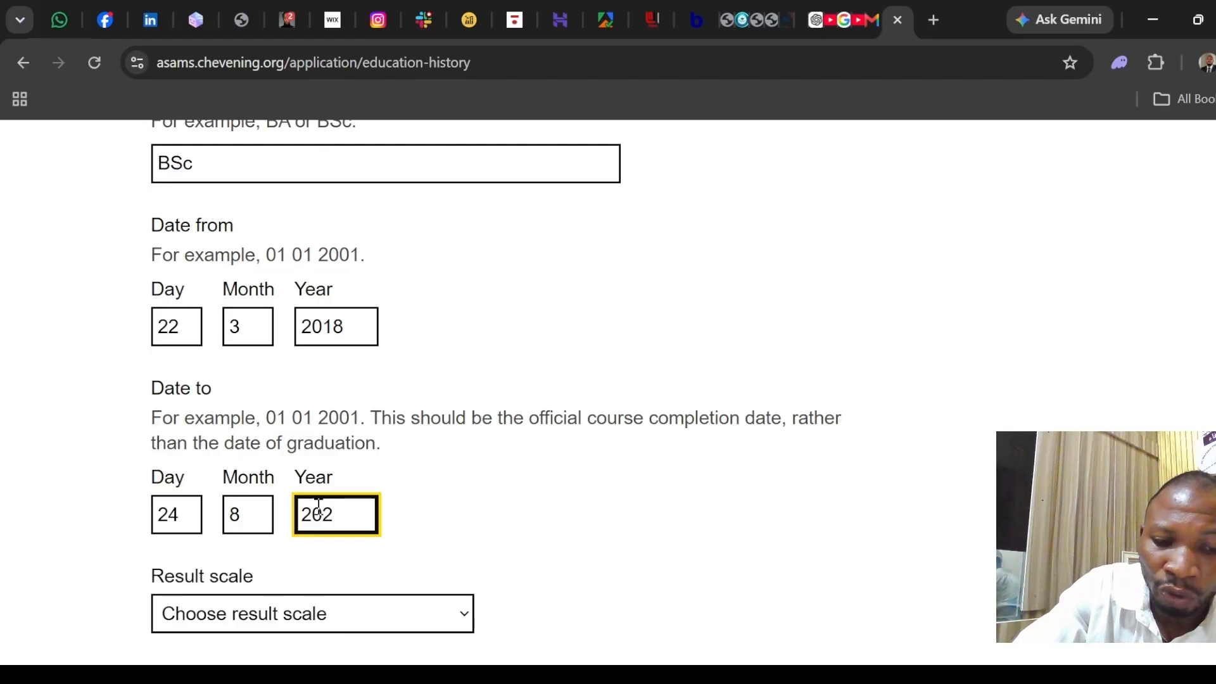
pyautogui.scroll(-3, 297, 556)
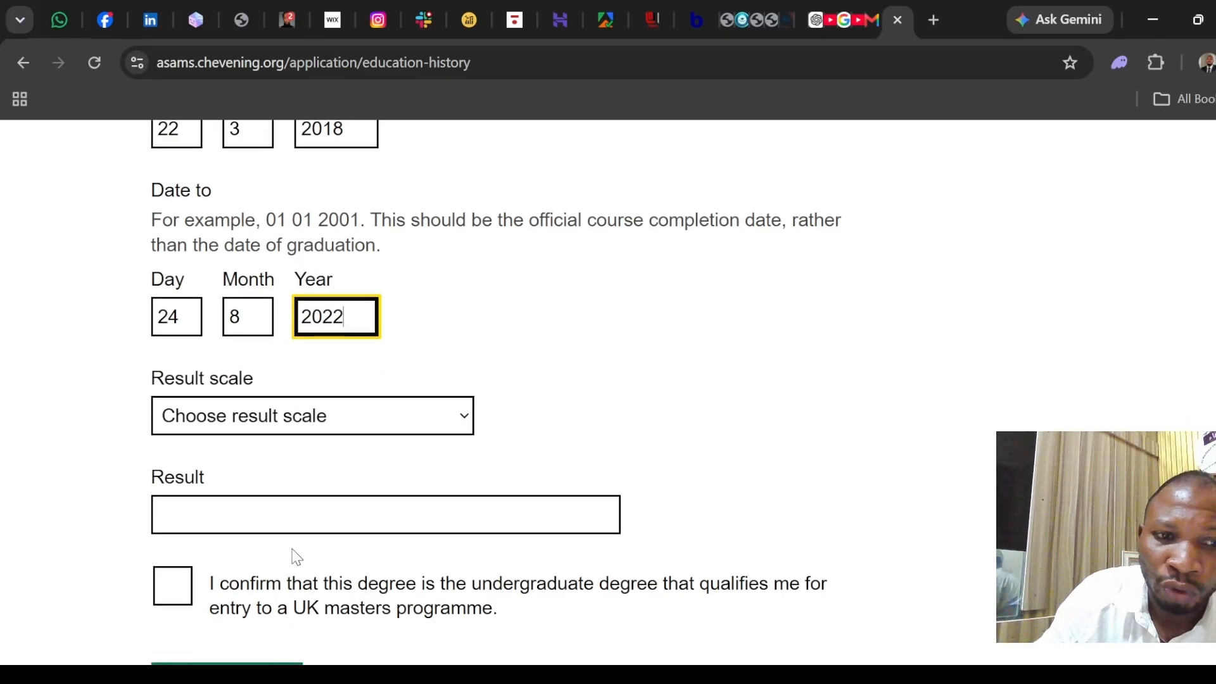
pyautogui.press('Tab')
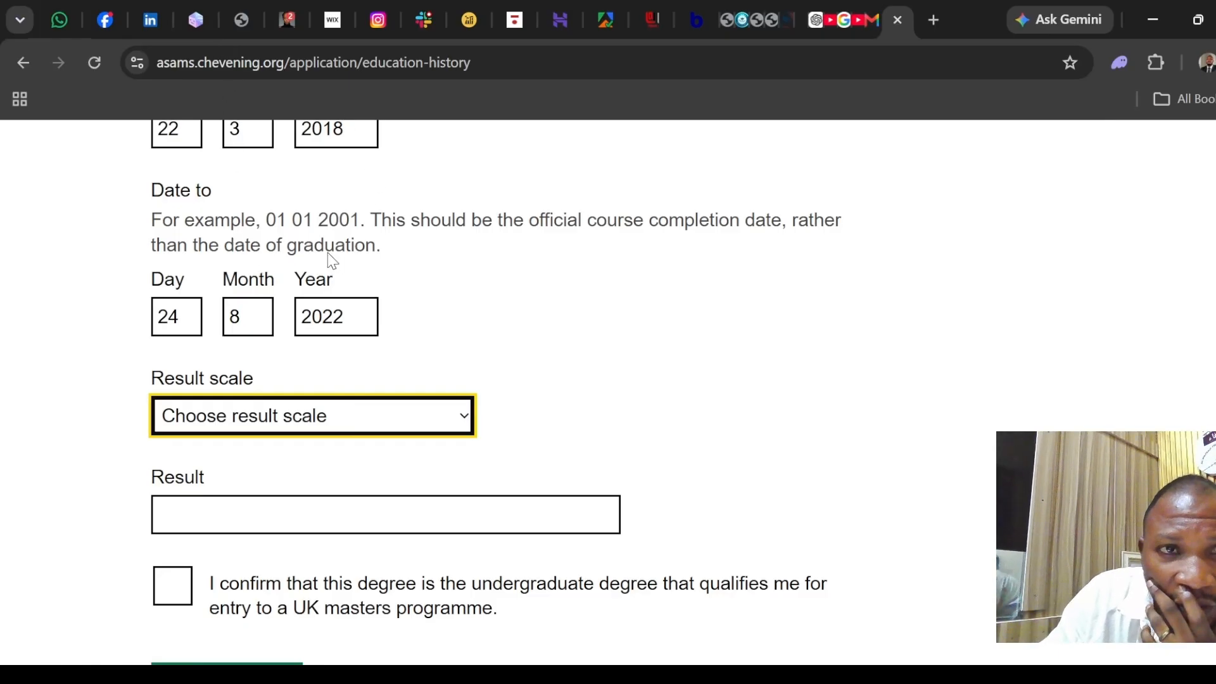
# Record the result 'Upper second class' on the GPA scale, confirm it as the qualifying degree, and save
pyautogui.press('Down')
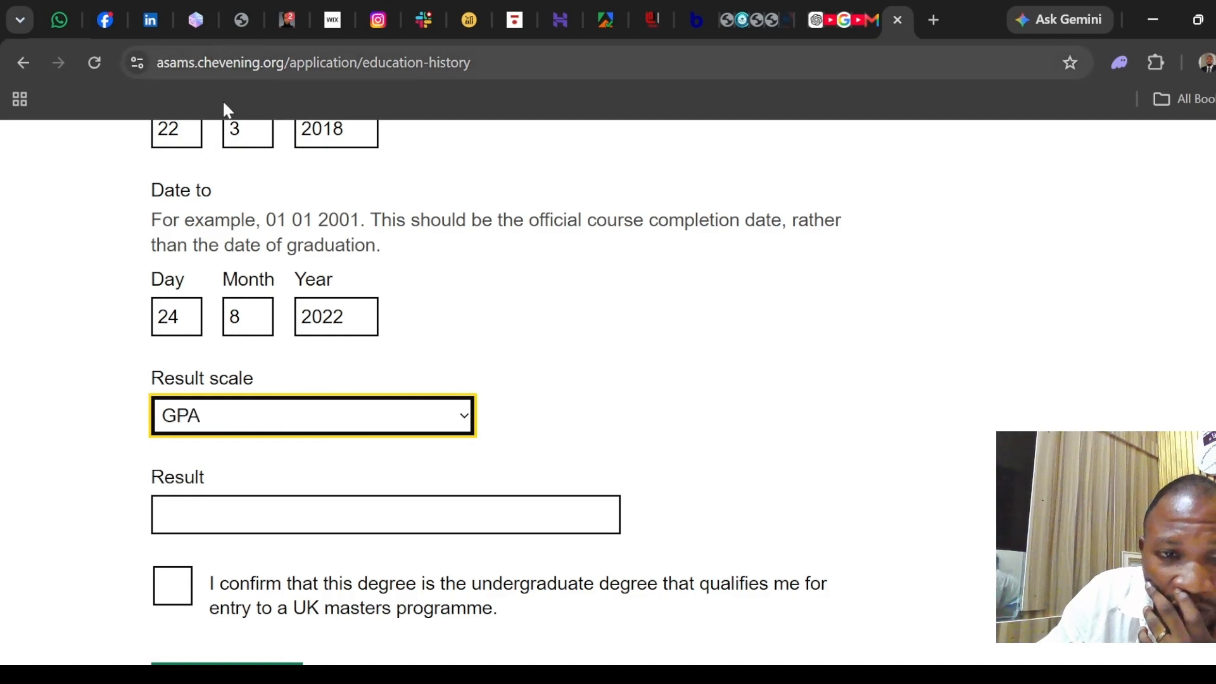
pyautogui.scroll(-1, 276, 456)
pyautogui.click(252, 421)
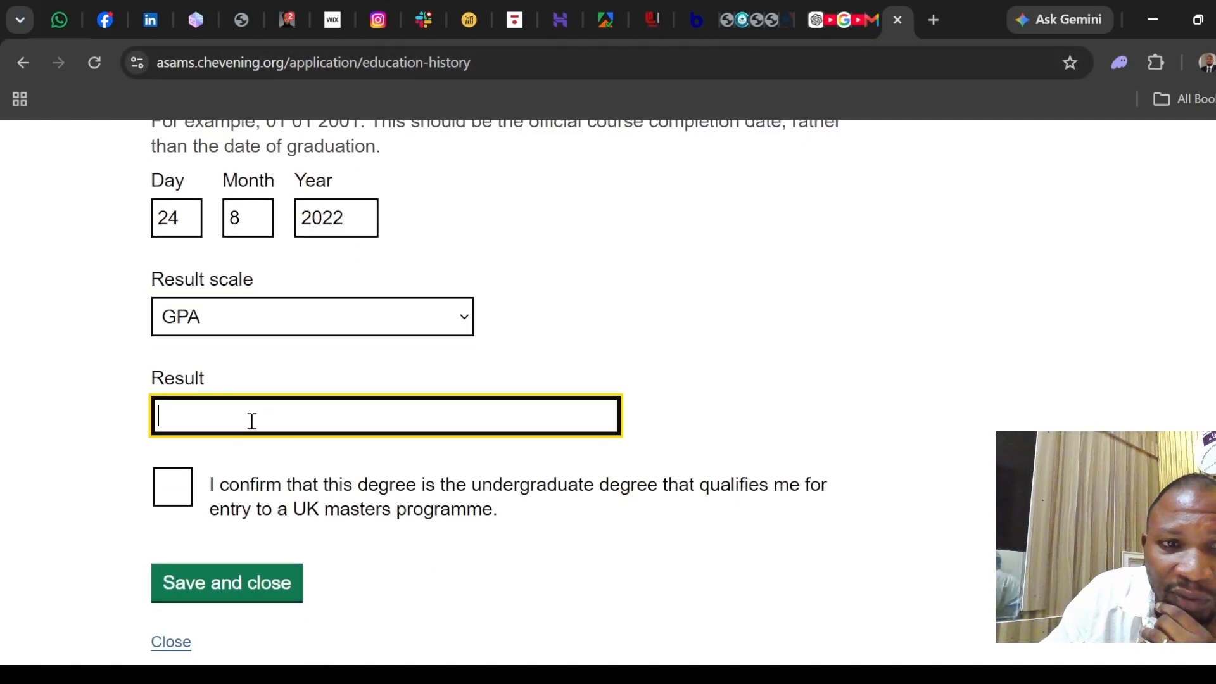
pyautogui.click(373, 332)
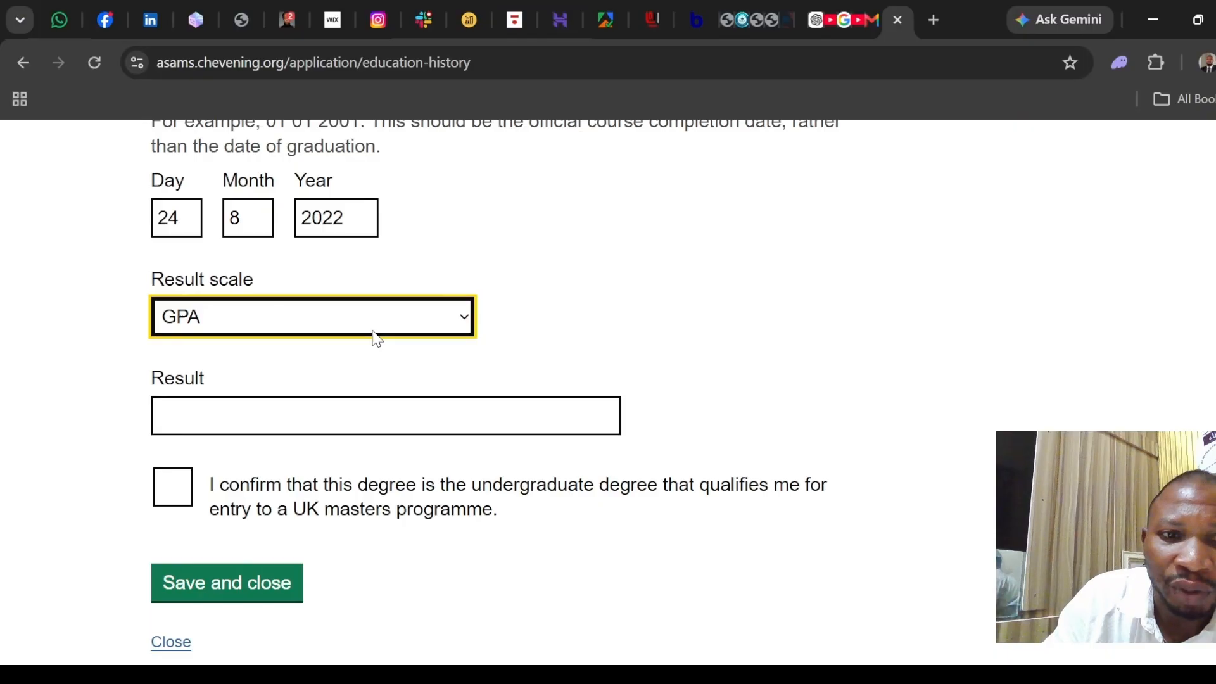
pyautogui.click(298, 421)
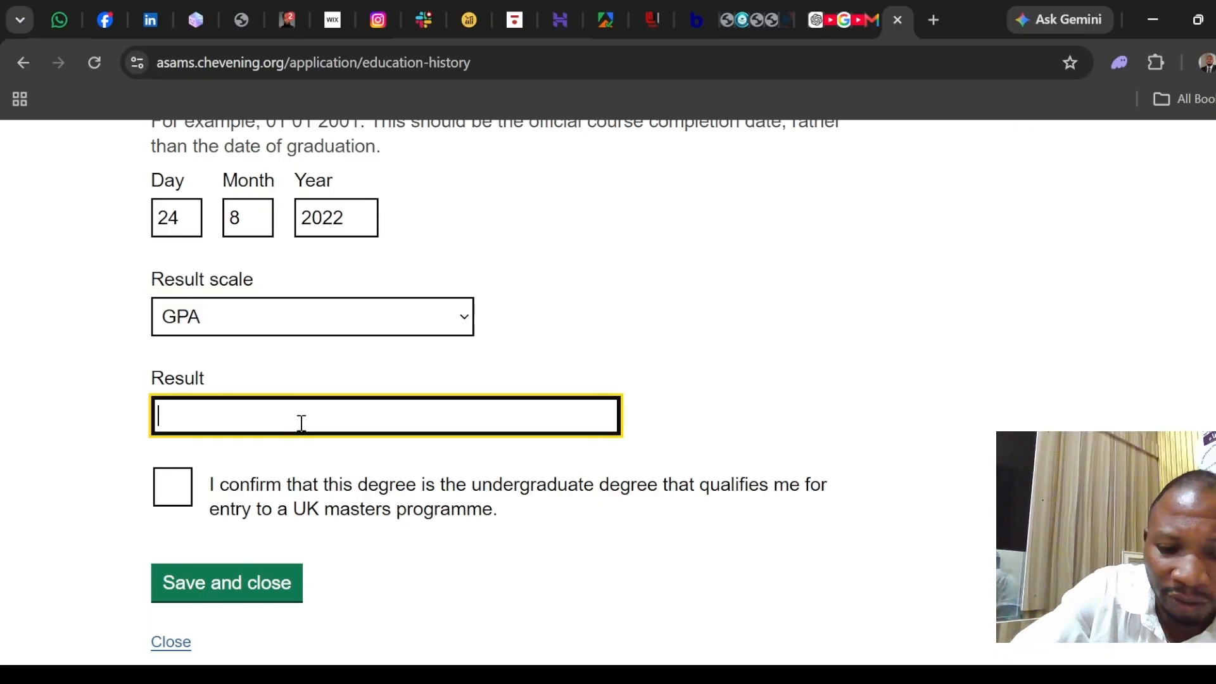
pyautogui.write('Upper ')
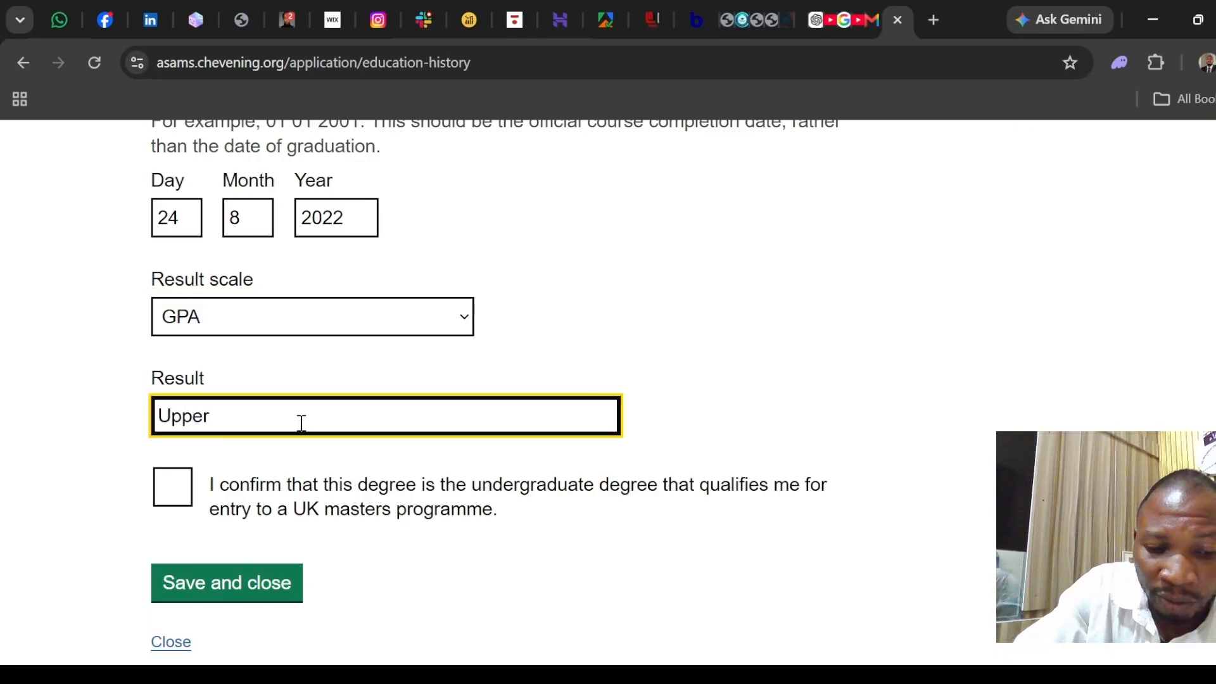
pyautogui.write('second')
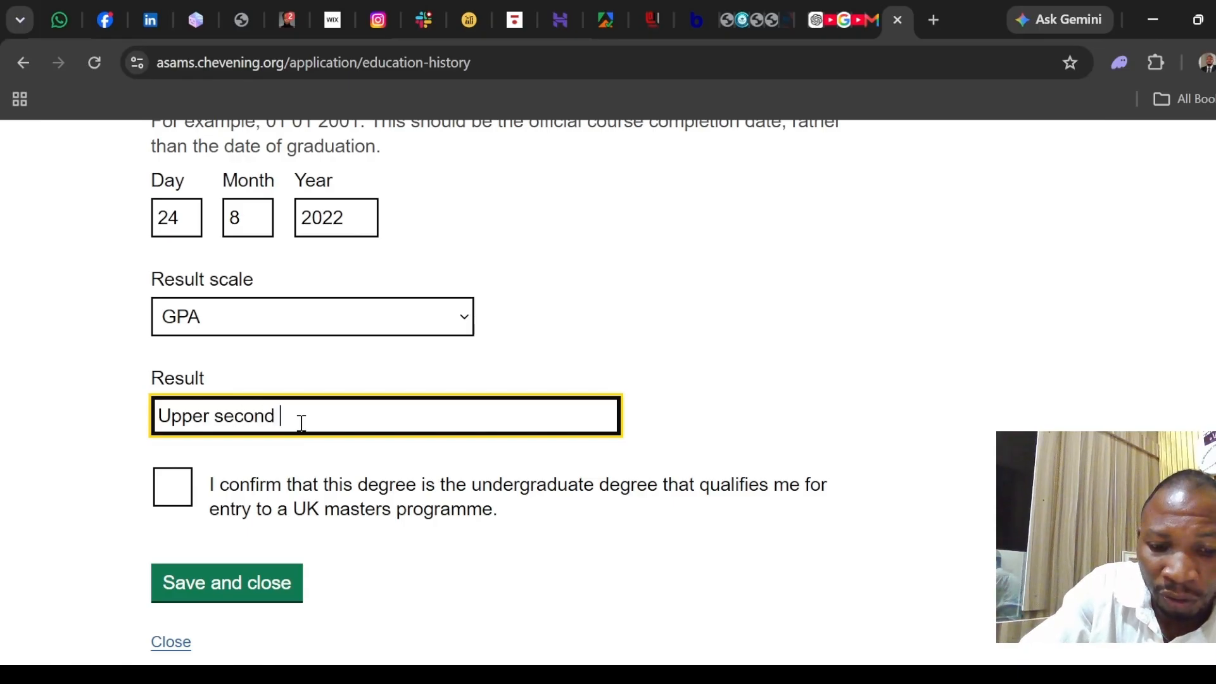
pyautogui.write(' class')
pyautogui.click(172, 487)
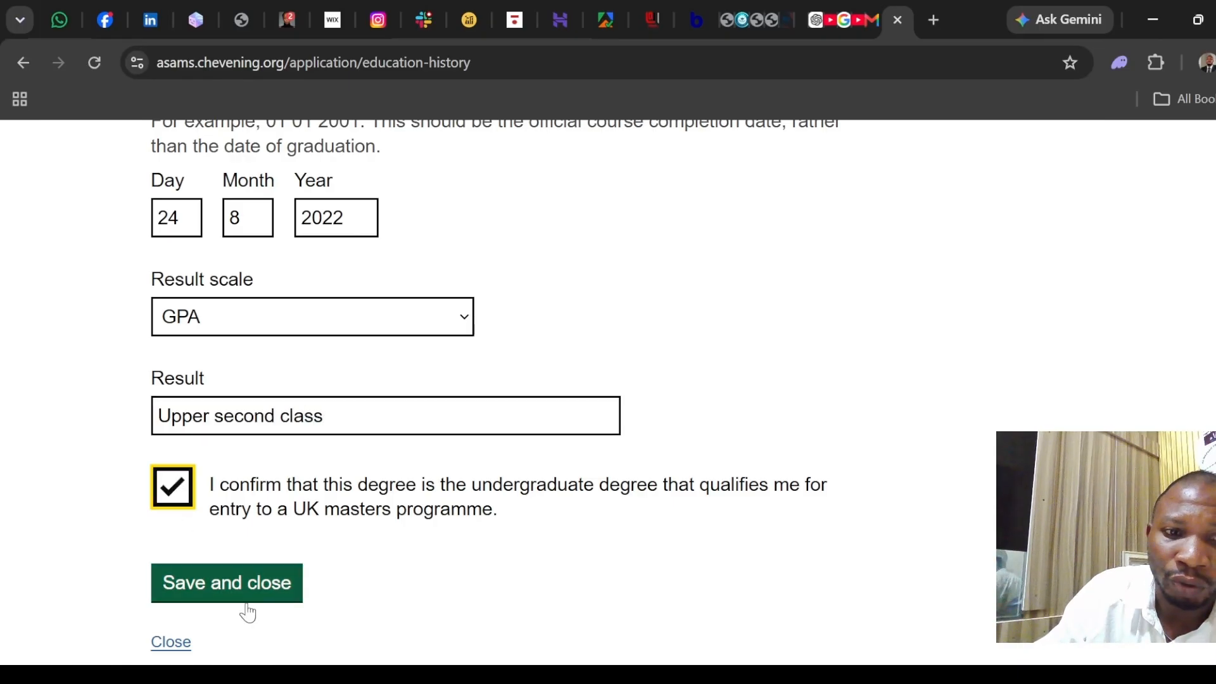
pyautogui.click(235, 586)
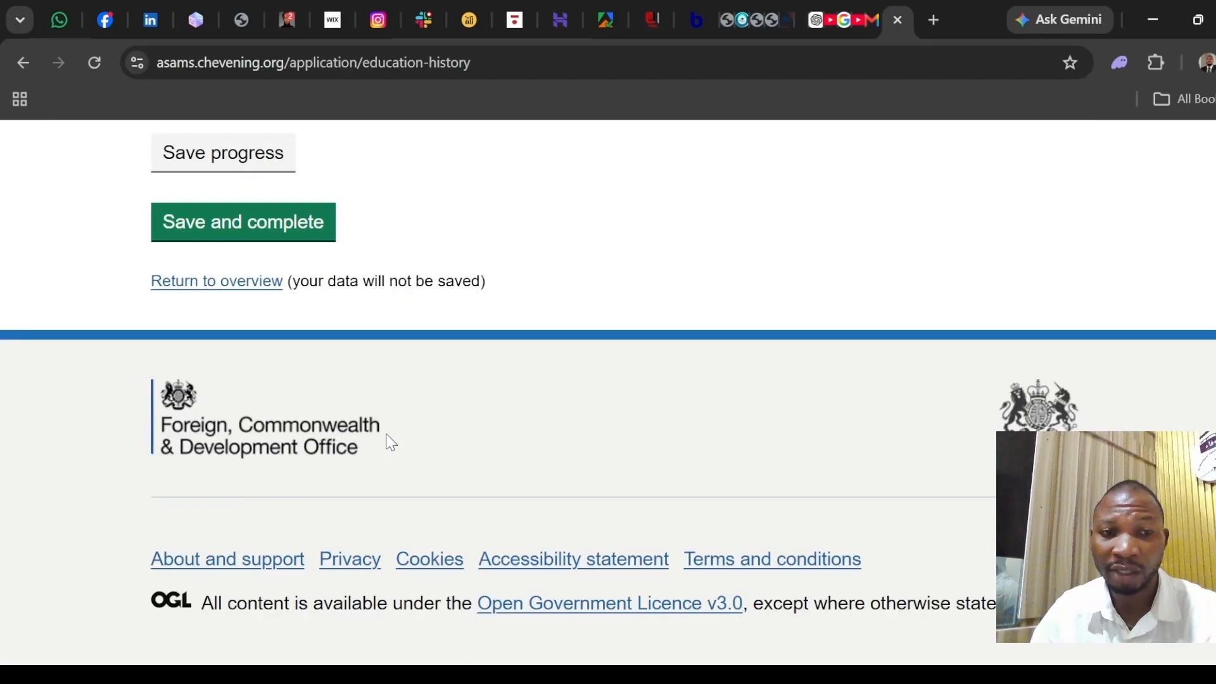
# Save the education section's progress and return to the task list
pyautogui.scroll(3, 388, 440)
pyautogui.click(208, 367)
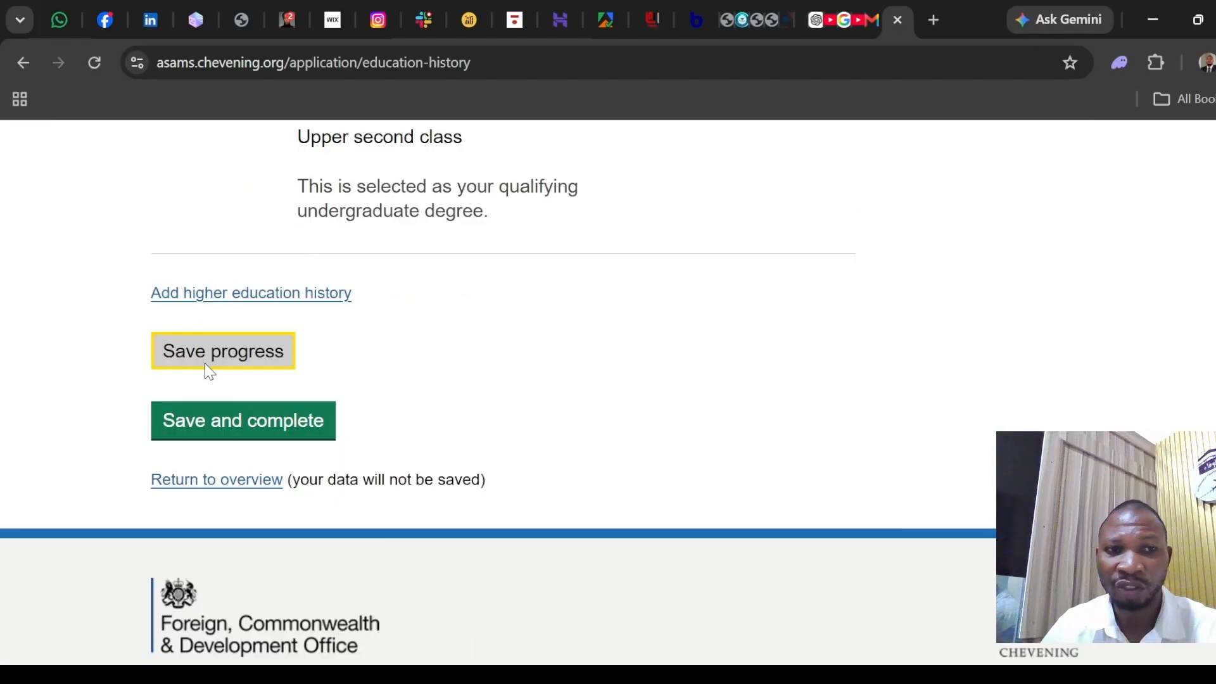
pyautogui.scroll(-9, 273, 402)
# Open Work history and start a new, empty work history entry
pyautogui.click(203, 342)
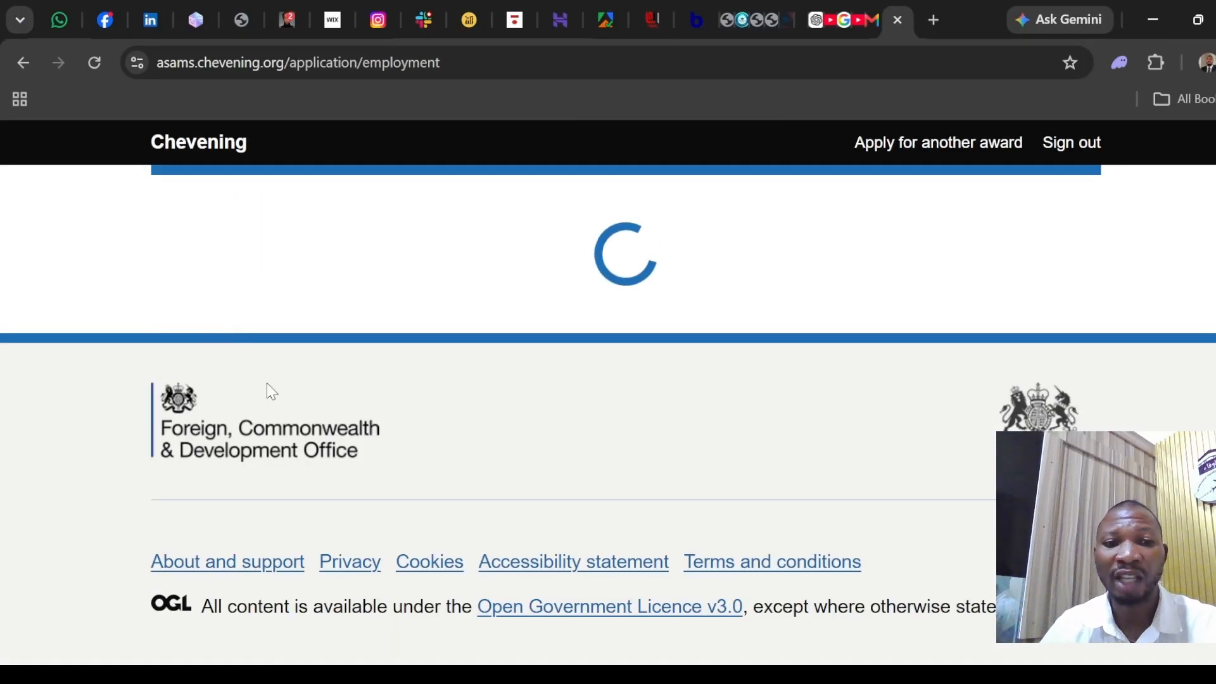
pyautogui.scroll(-5, 361, 472)
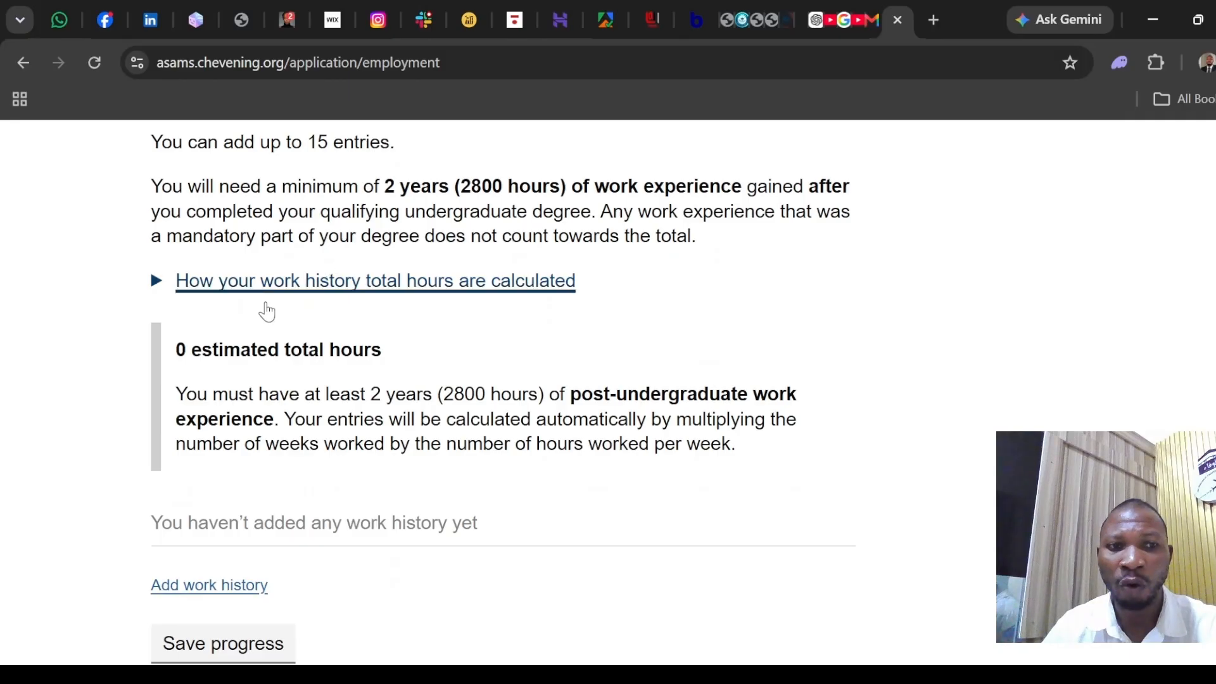
pyautogui.scroll(-2, 264, 342)
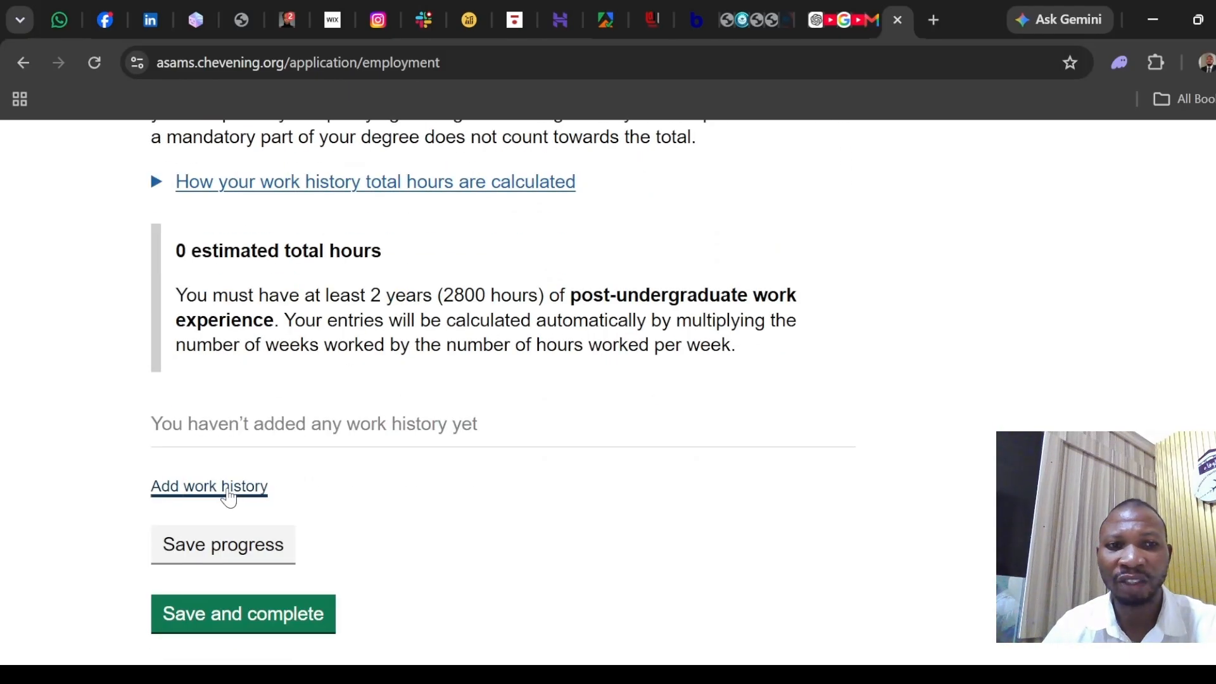
pyautogui.click(229, 498)
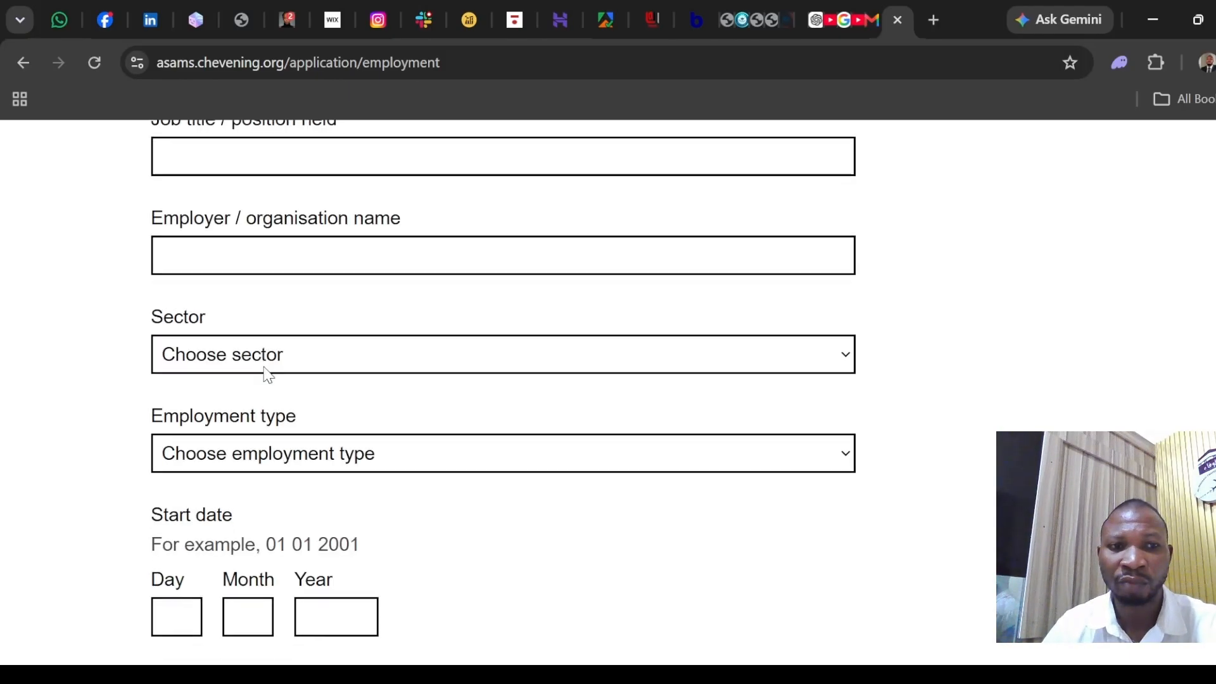
pyautogui.scroll(-1, 215, 311)
pyautogui.scroll(4, 215, 308)
# Enter job title 'Manager' at 'Maycas Total ltd', sector Business administration, employment type Full time
pyautogui.click(218, 345)
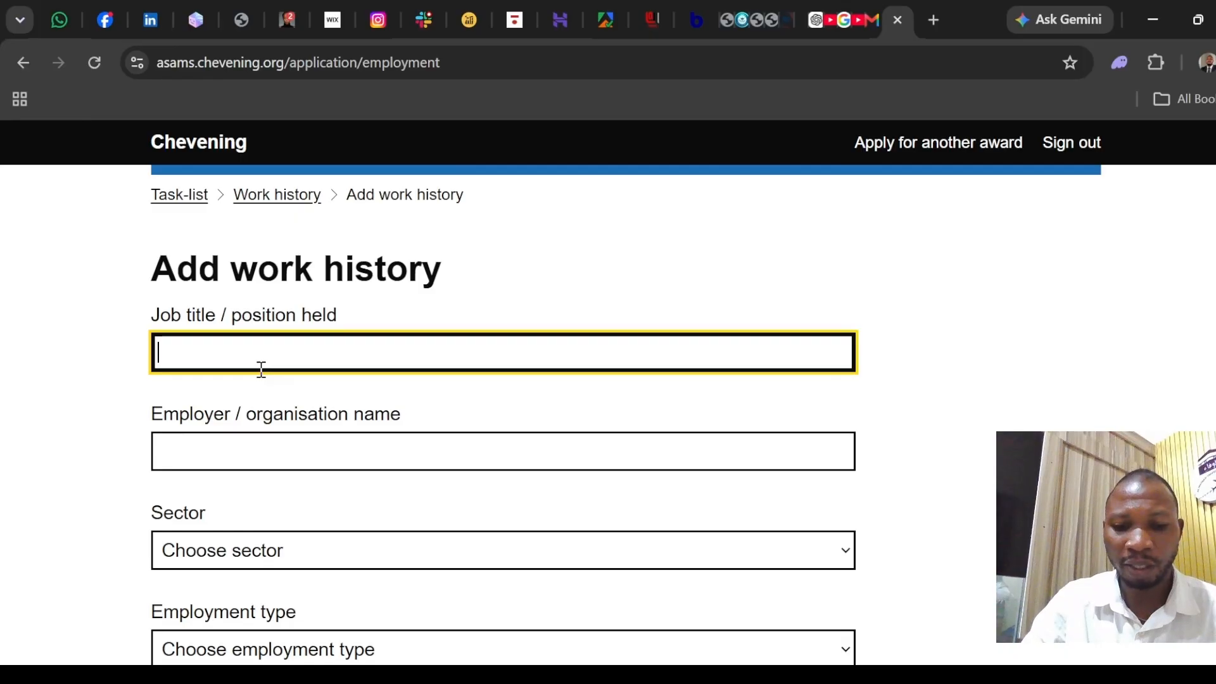
pyautogui.write('Manager')
pyautogui.click(249, 451)
pyautogui.write('M')
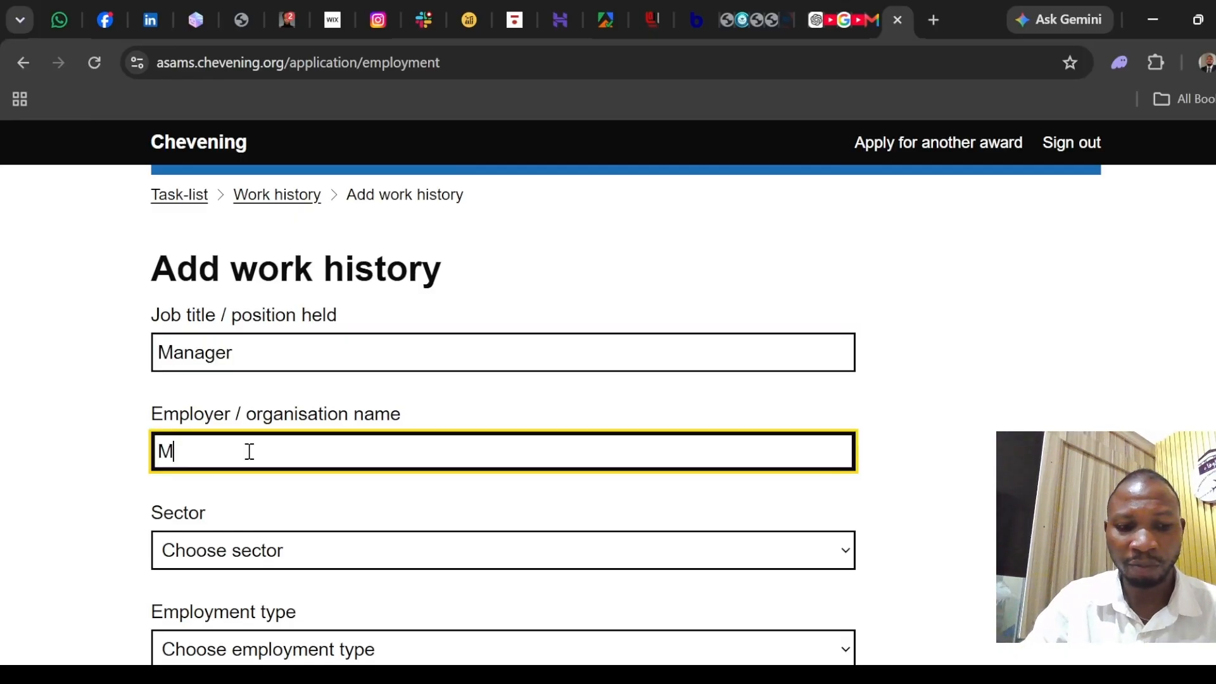
pyautogui.write('aycas Total')
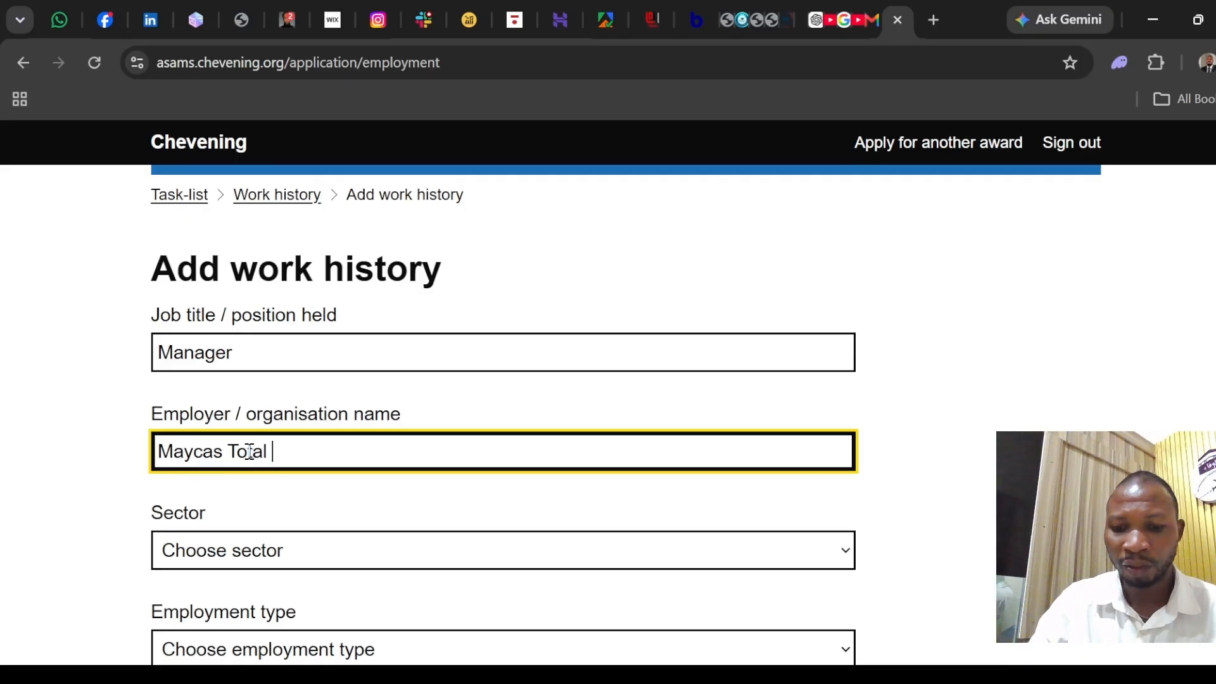
pyautogui.write(' ltd')
pyautogui.scroll(-3, 280, 353)
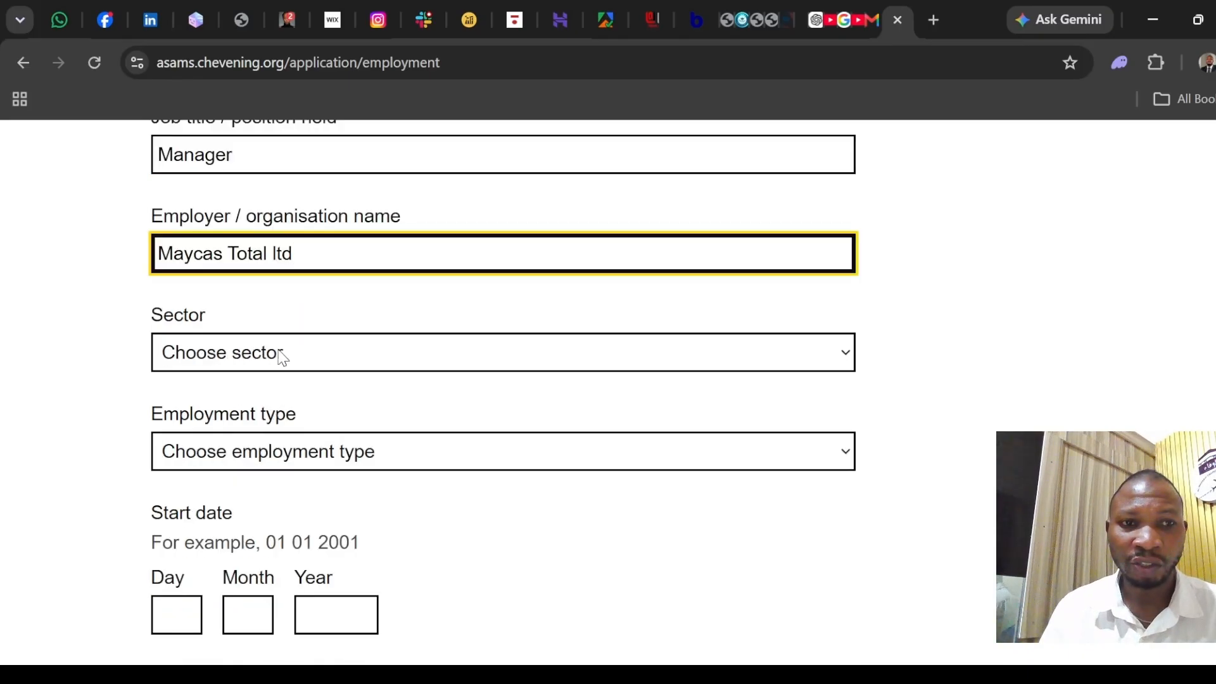
pyautogui.press('Tab')
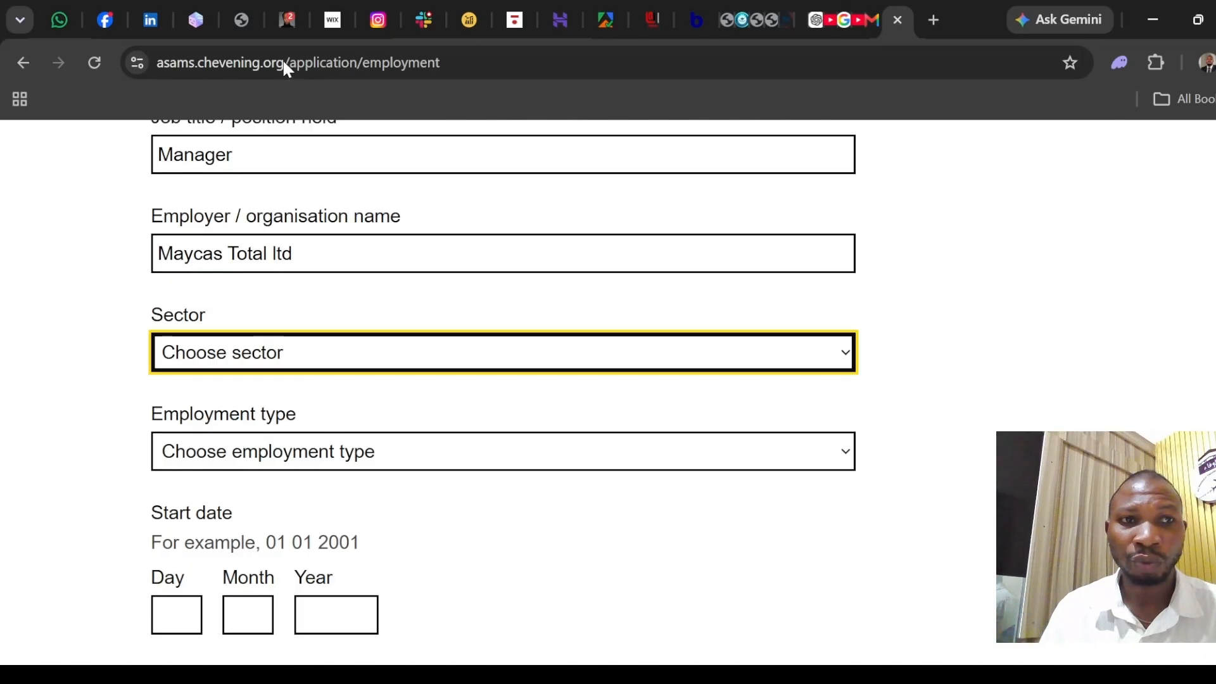
pyautogui.click(394, 221)
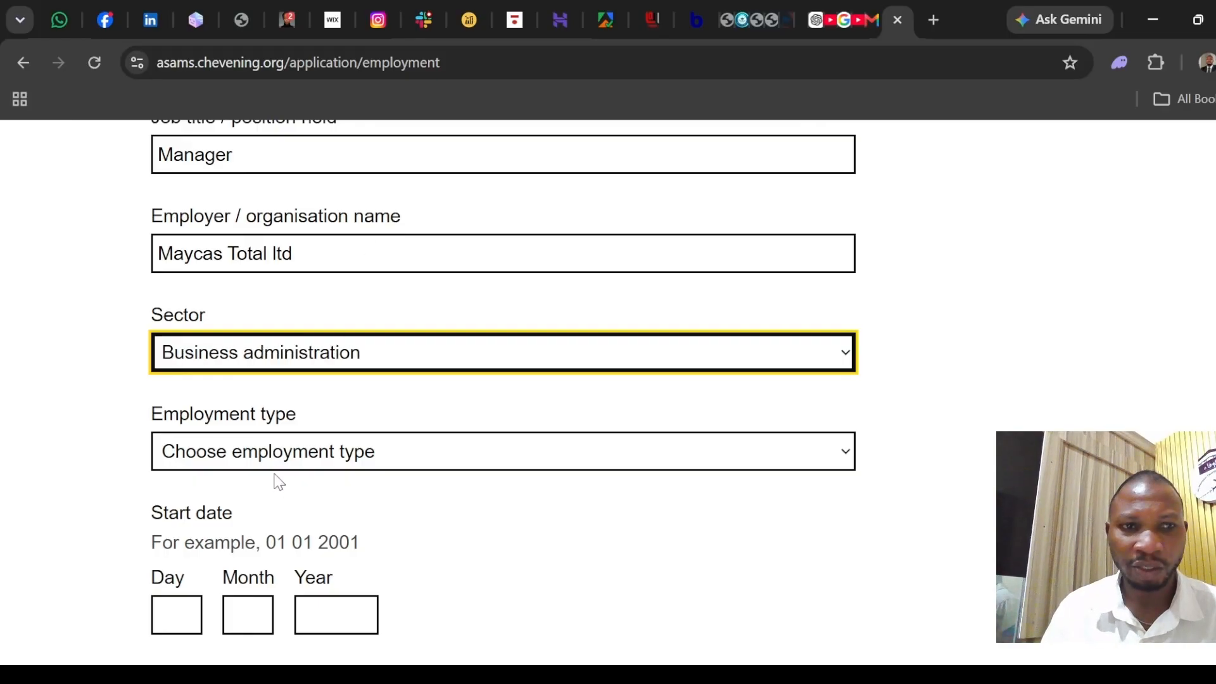
pyautogui.click(282, 455)
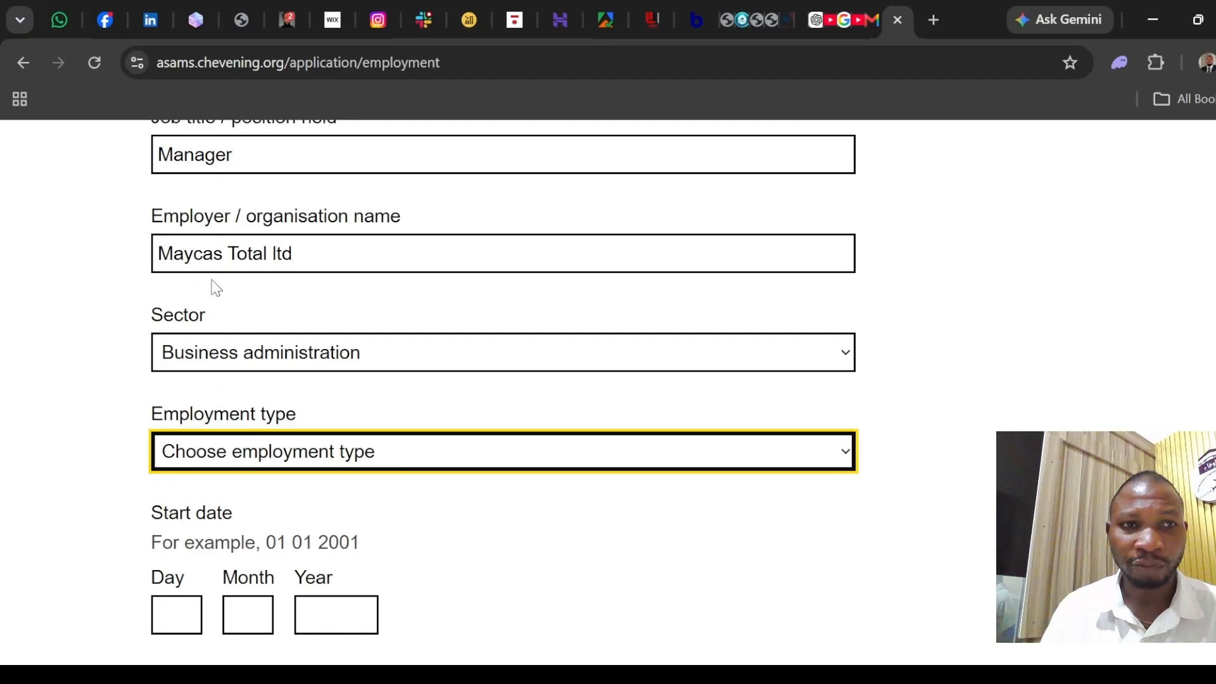
pyautogui.click(272, 248)
# Set the job start date to day 10, month 2, year 2023
pyautogui.scroll(-1, 266, 532)
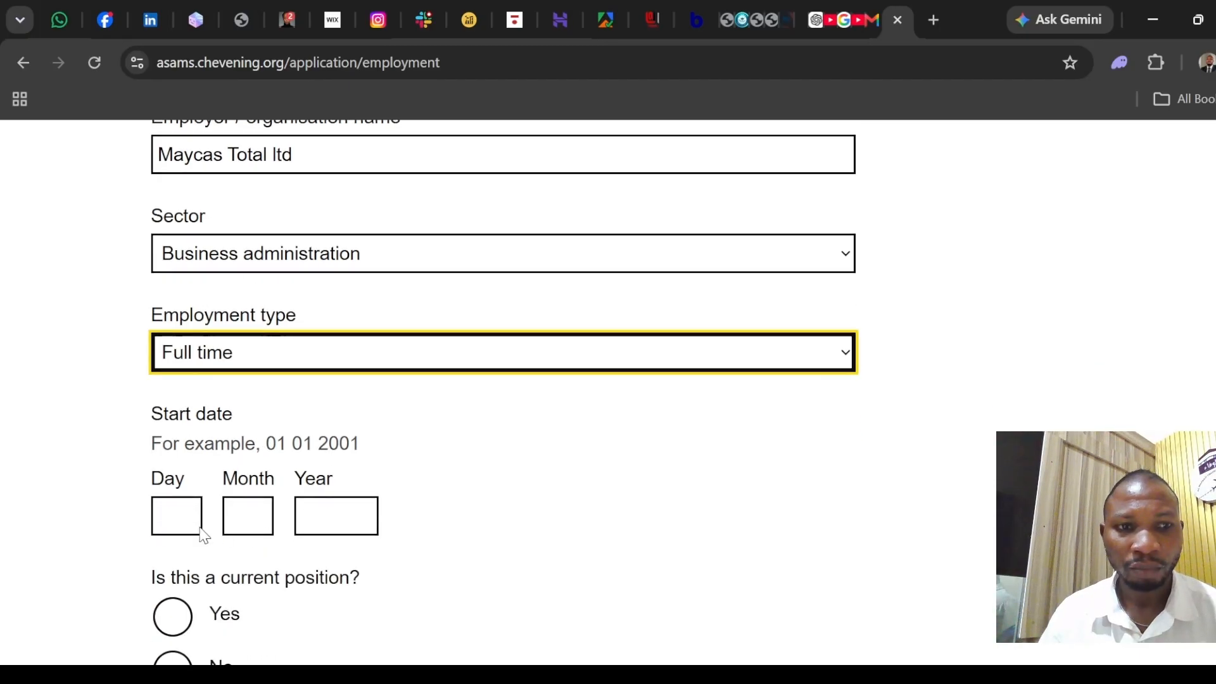
pyautogui.click(181, 517)
pyautogui.write('22')
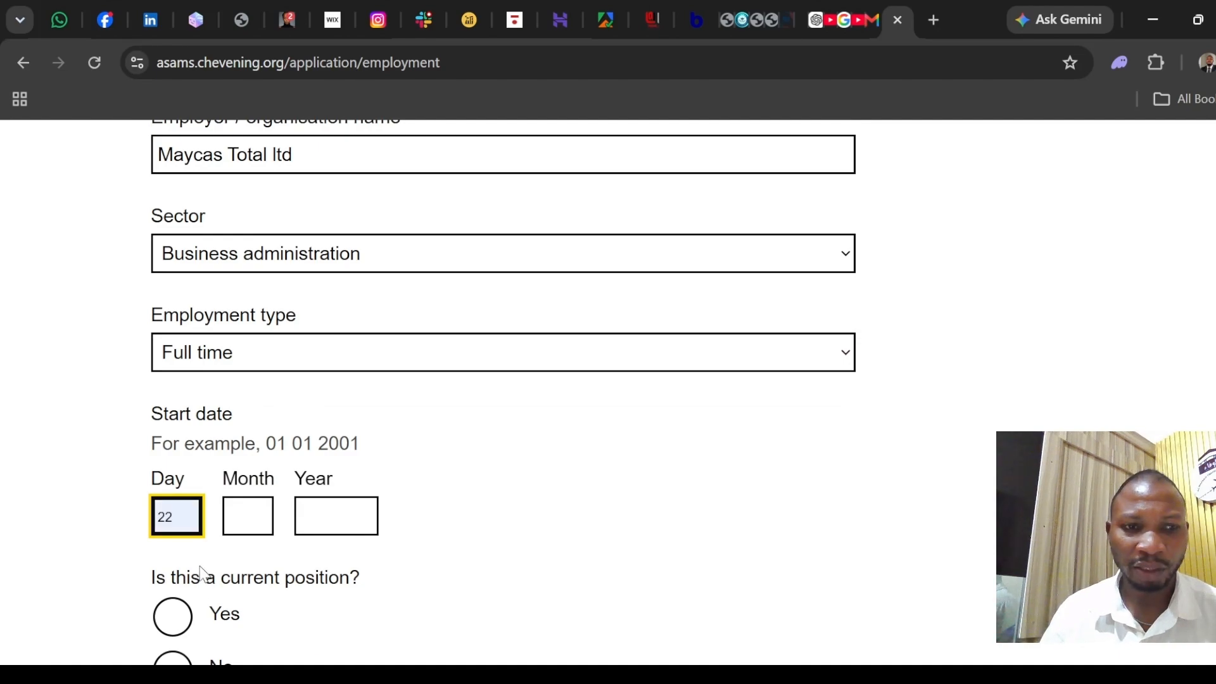
pyautogui.click(240, 521)
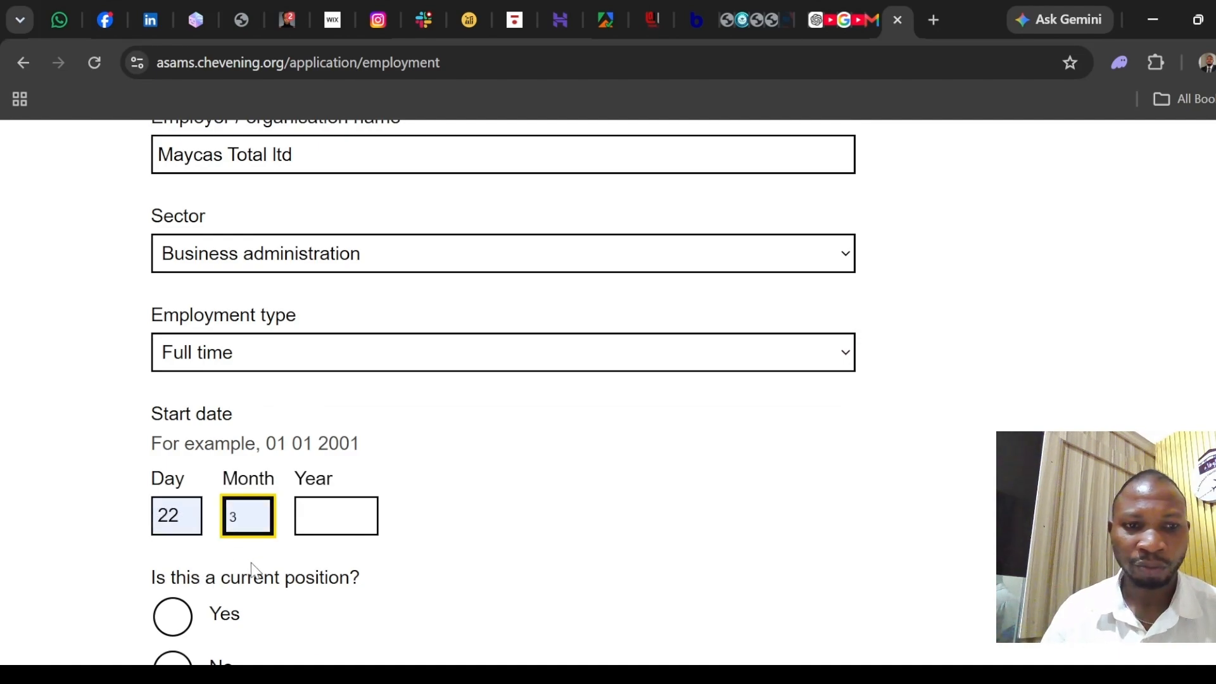
pyautogui.click(180, 517)
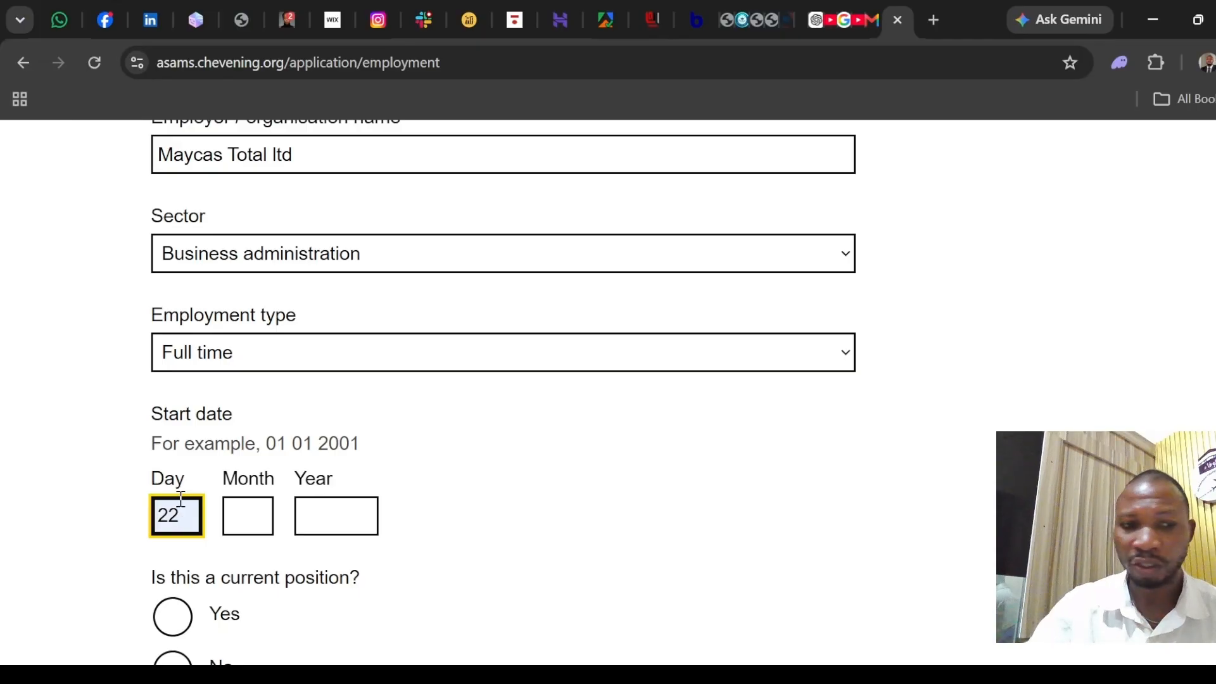
pyautogui.press('BackSpace')
pyautogui.write('10')
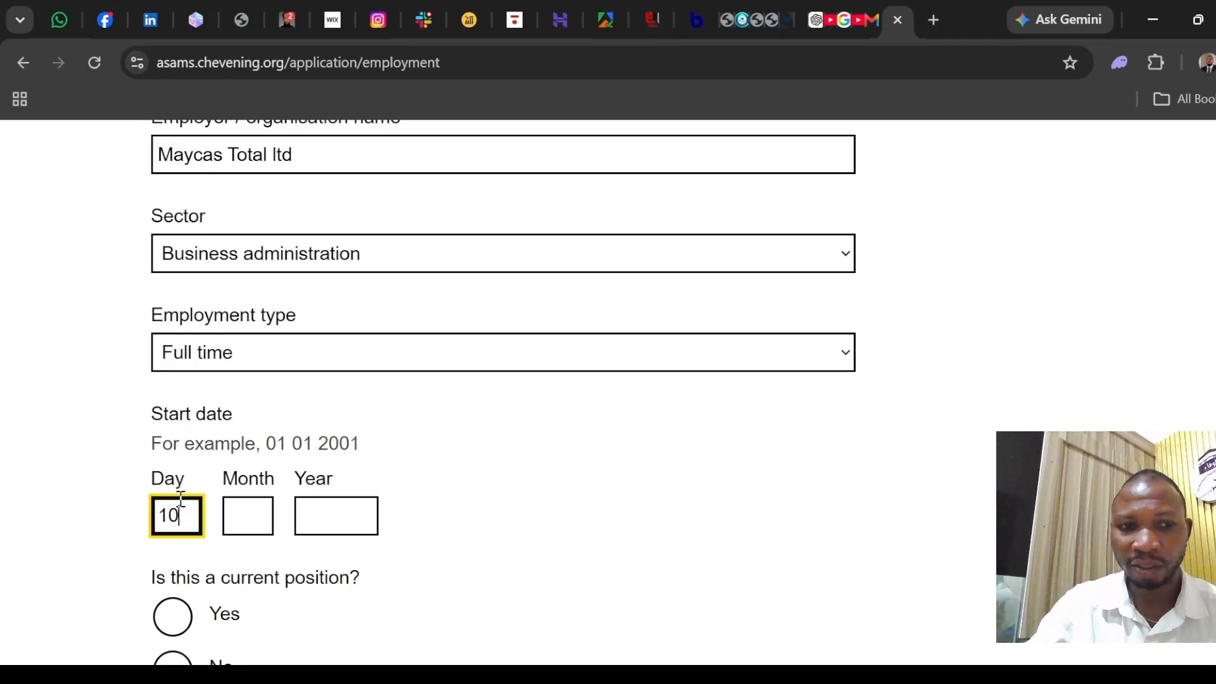
pyautogui.click(221, 519)
pyautogui.write('2')
pyautogui.click(300, 516)
pyautogui.write('2')
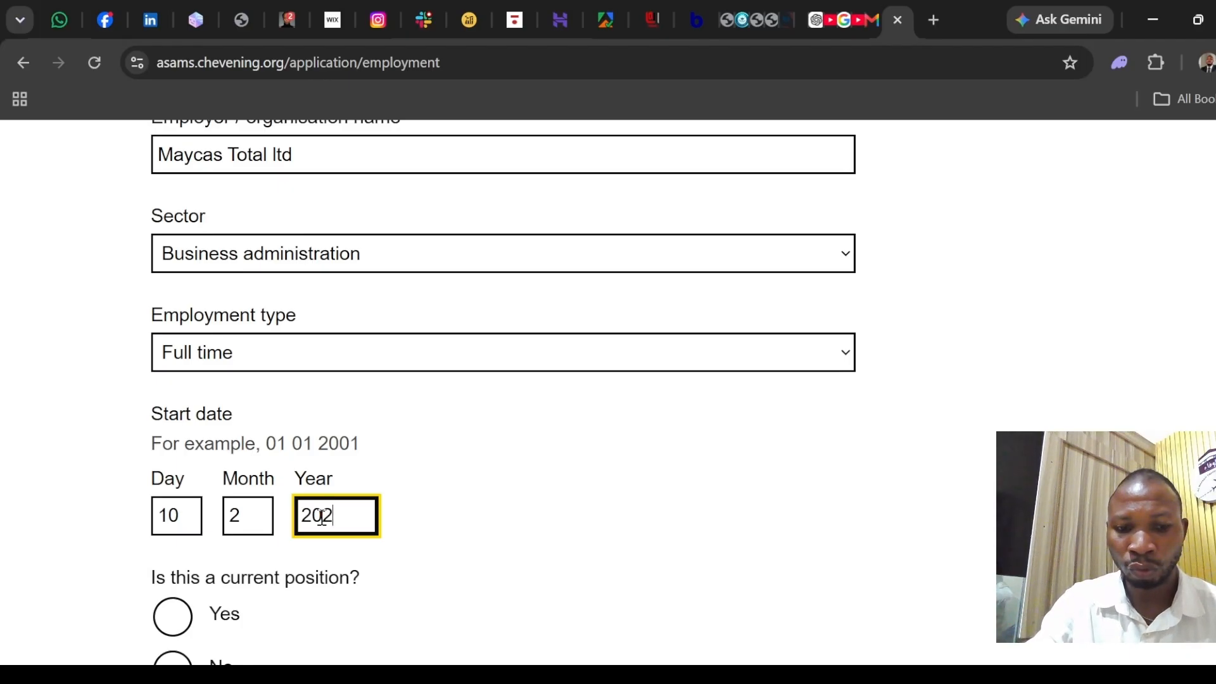
pyautogui.write('023')
# Mark the job as a current position with 24 working hours per week
pyautogui.scroll(-2, 304, 472)
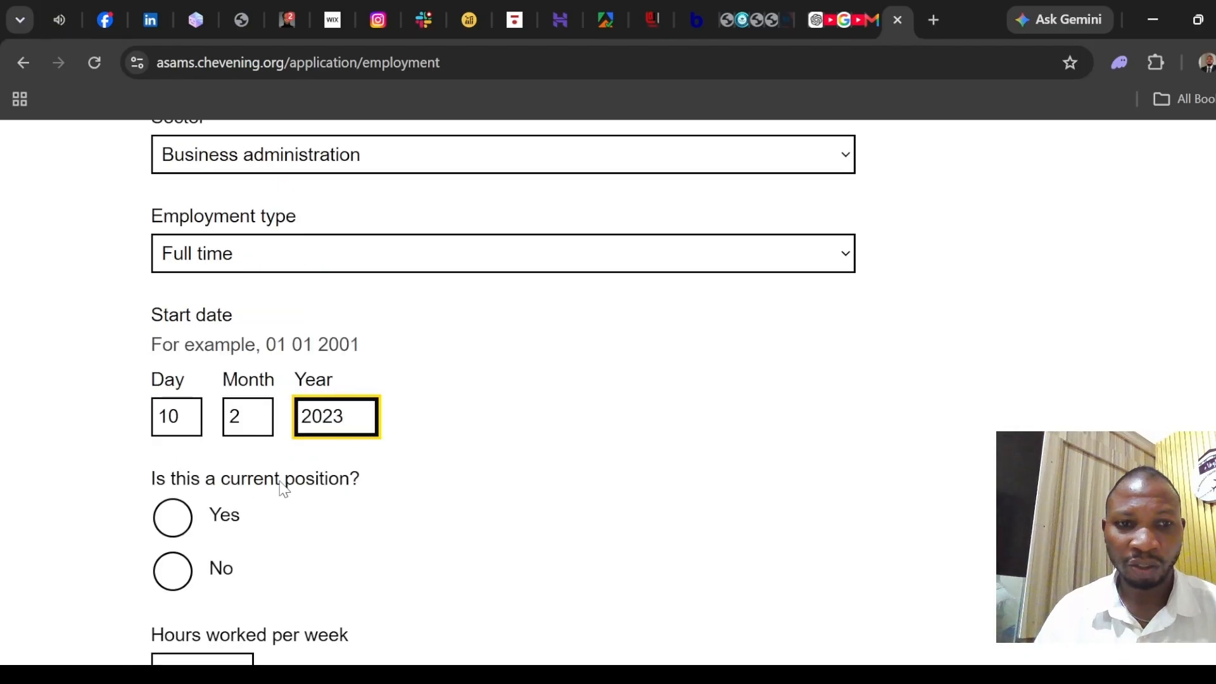
pyautogui.click(173, 515)
pyautogui.scroll(-5, 253, 531)
pyautogui.click(193, 378)
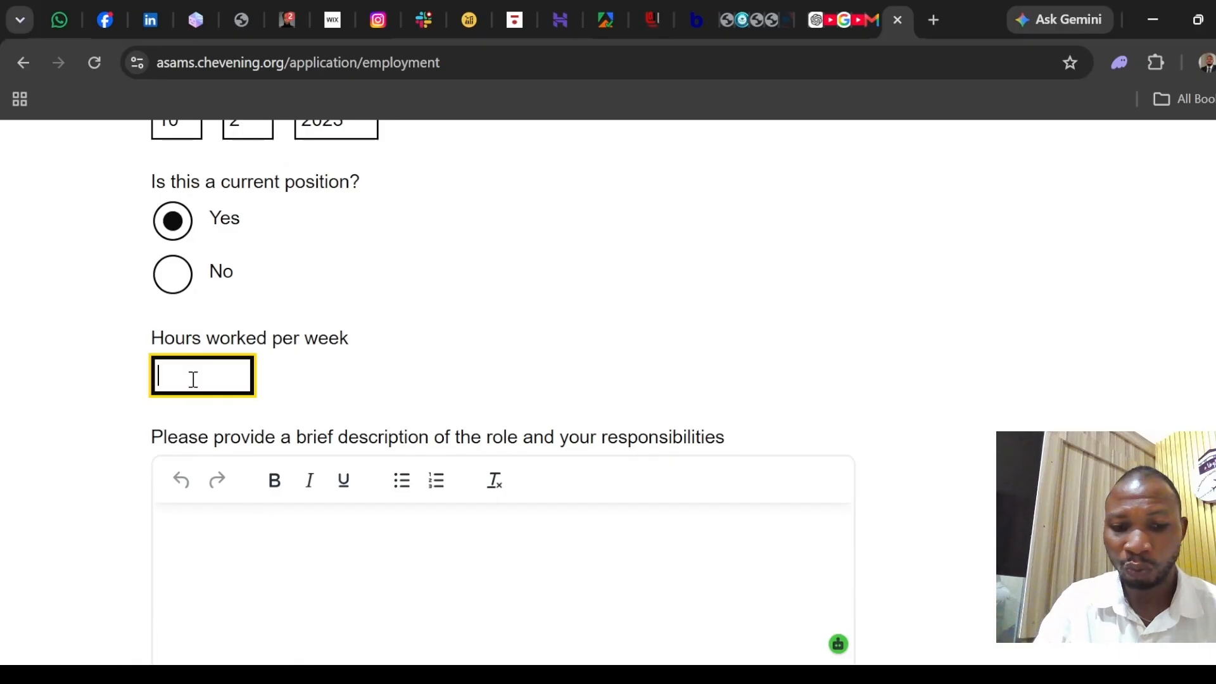
pyautogui.write('24')
pyautogui.scroll(-3, 214, 530)
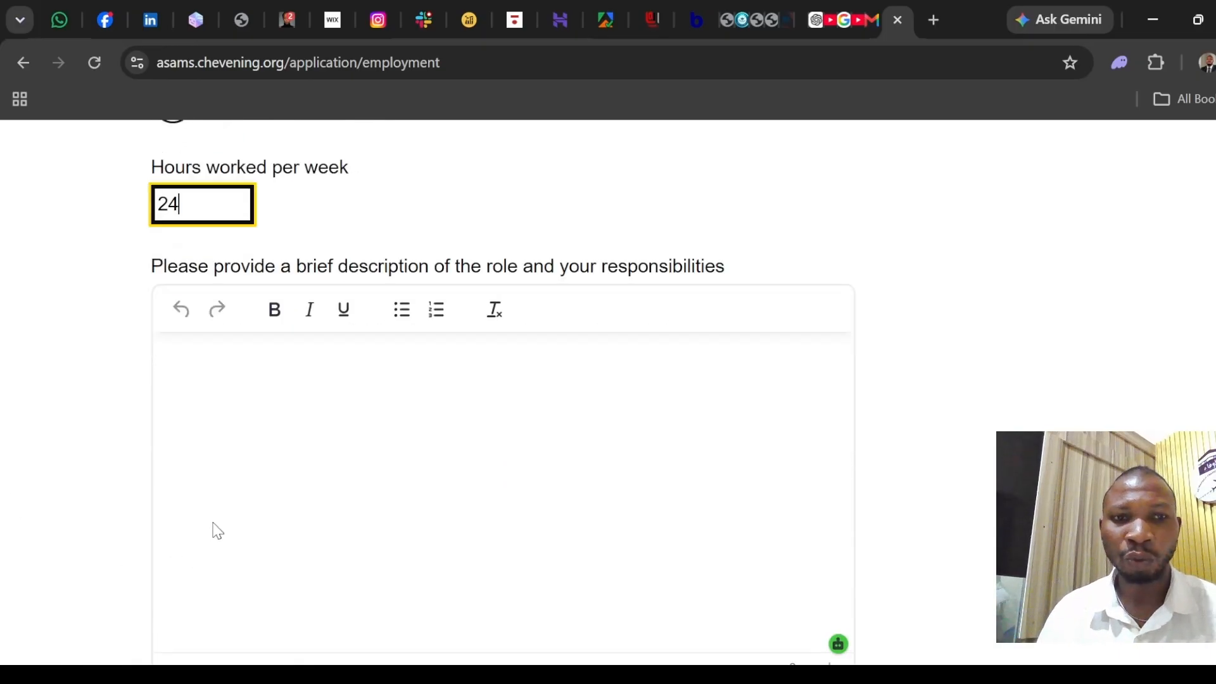
pyautogui.click(324, 418)
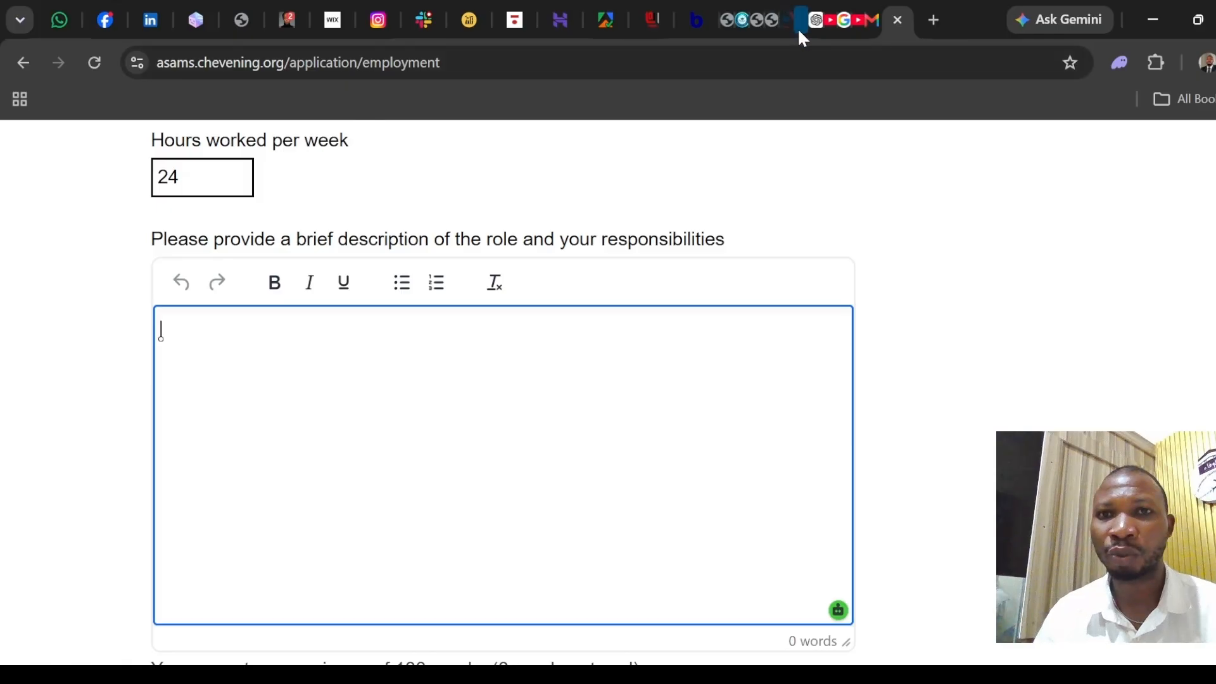
# In Gmail, select the eligibility email's greeting and opening paragraphs up to the deadline date
pyautogui.click(814, 23)
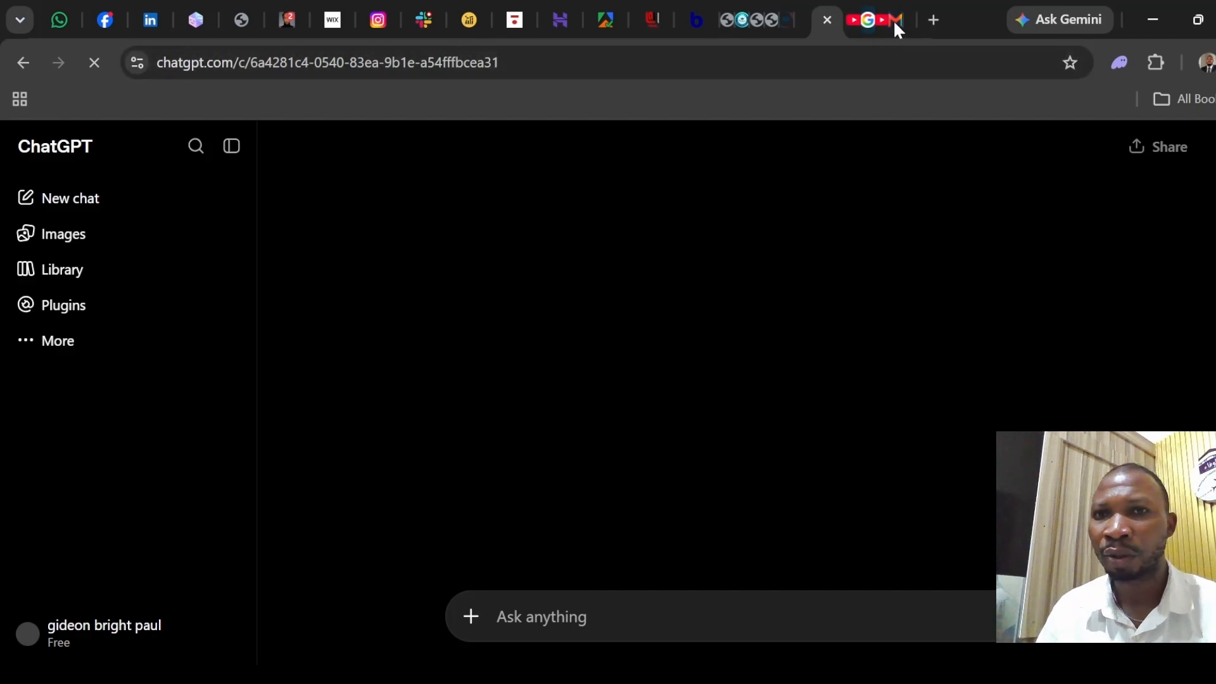
pyautogui.click(923, 14)
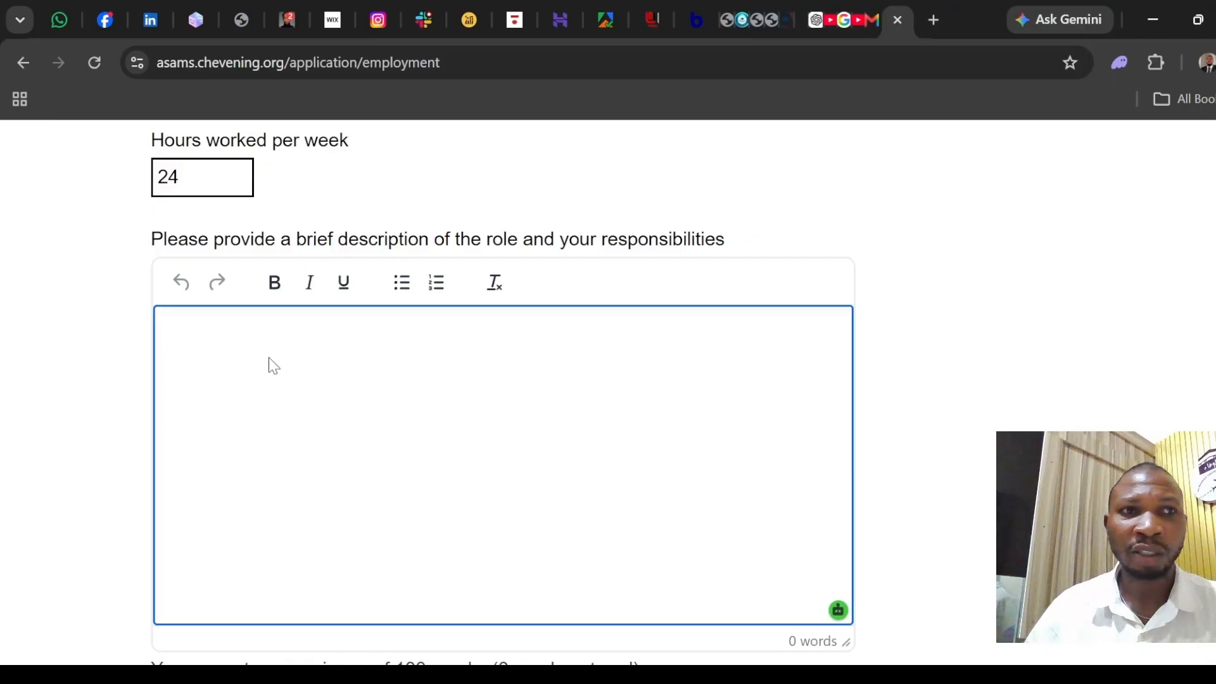
pyautogui.click(871, 24)
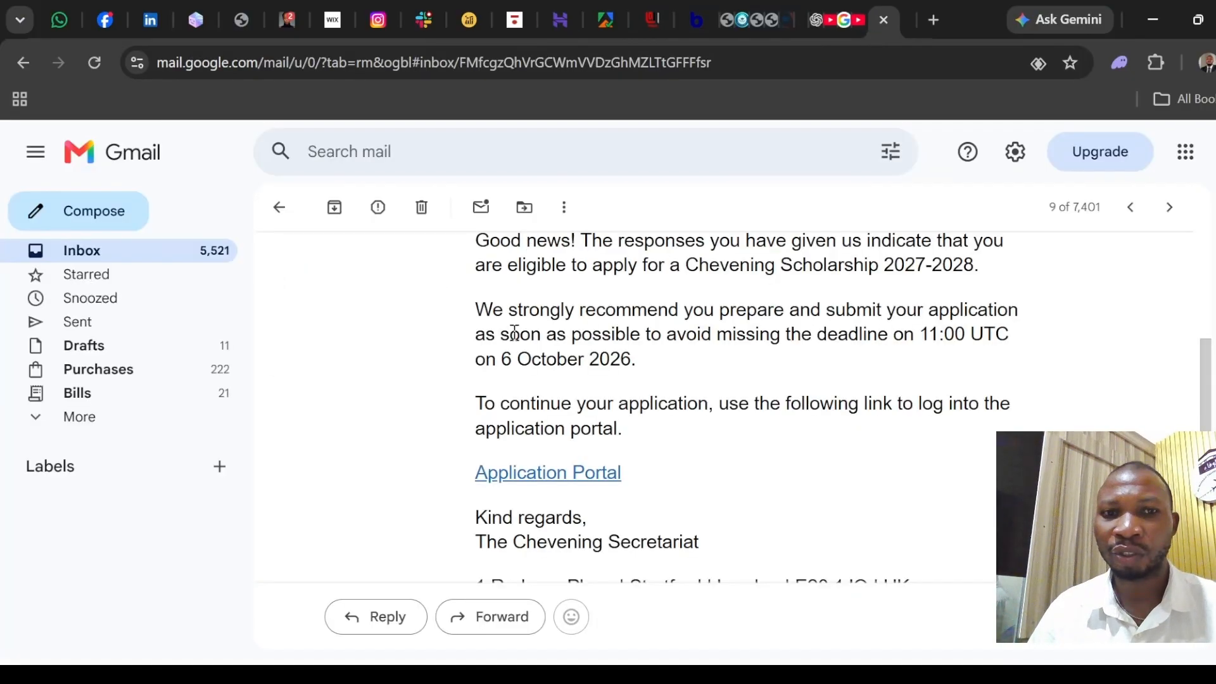
pyautogui.moveTo(475, 306); pyautogui.dragTo(605, 361)
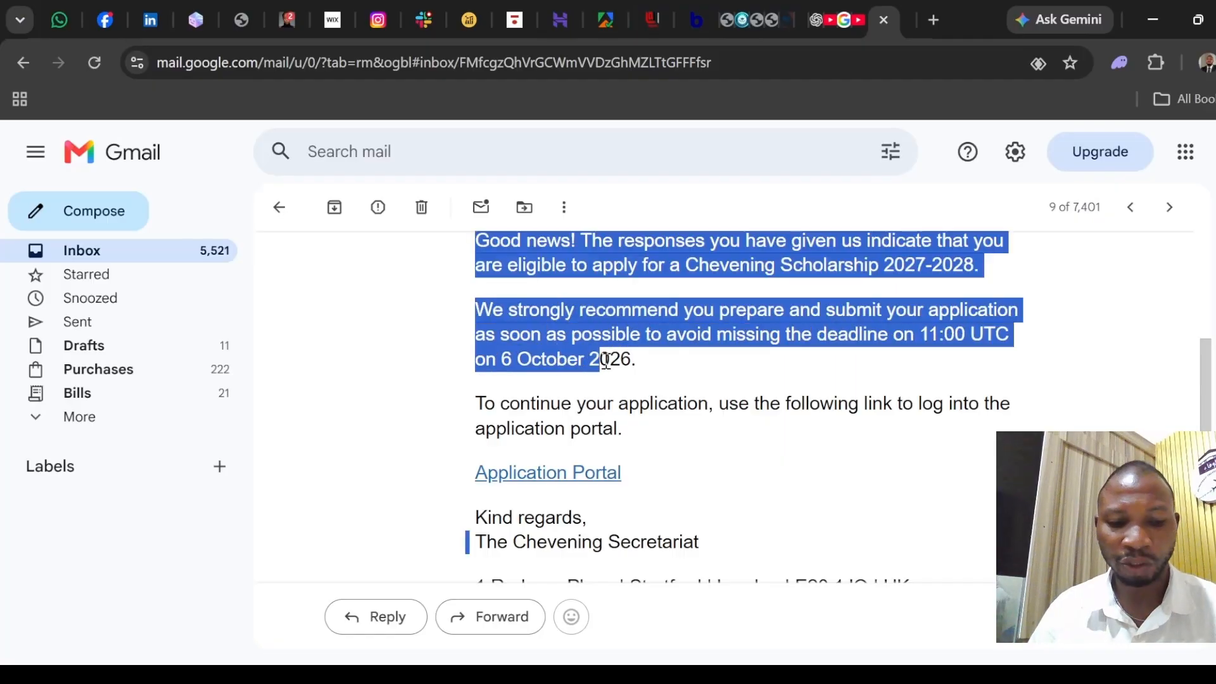
pyautogui.scroll(2, 598, 369)
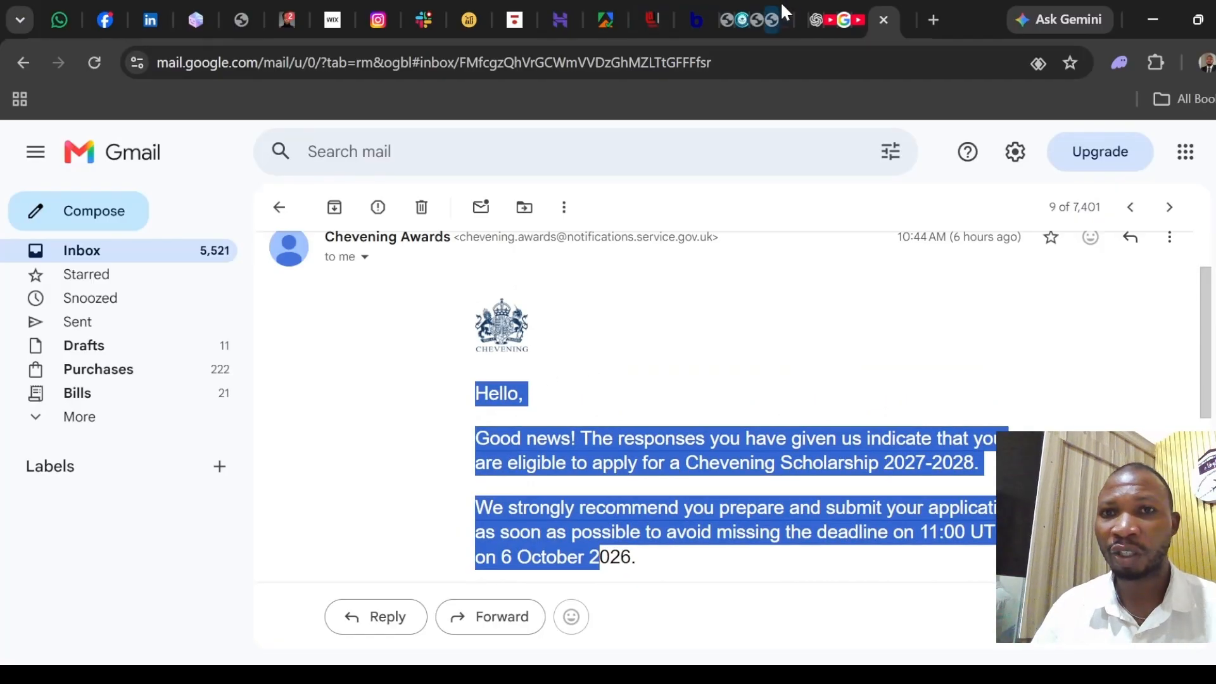
# Paste the email text as the role description, remove the 'Hello,' line, and save the job entry
pyautogui.click(907, 32)
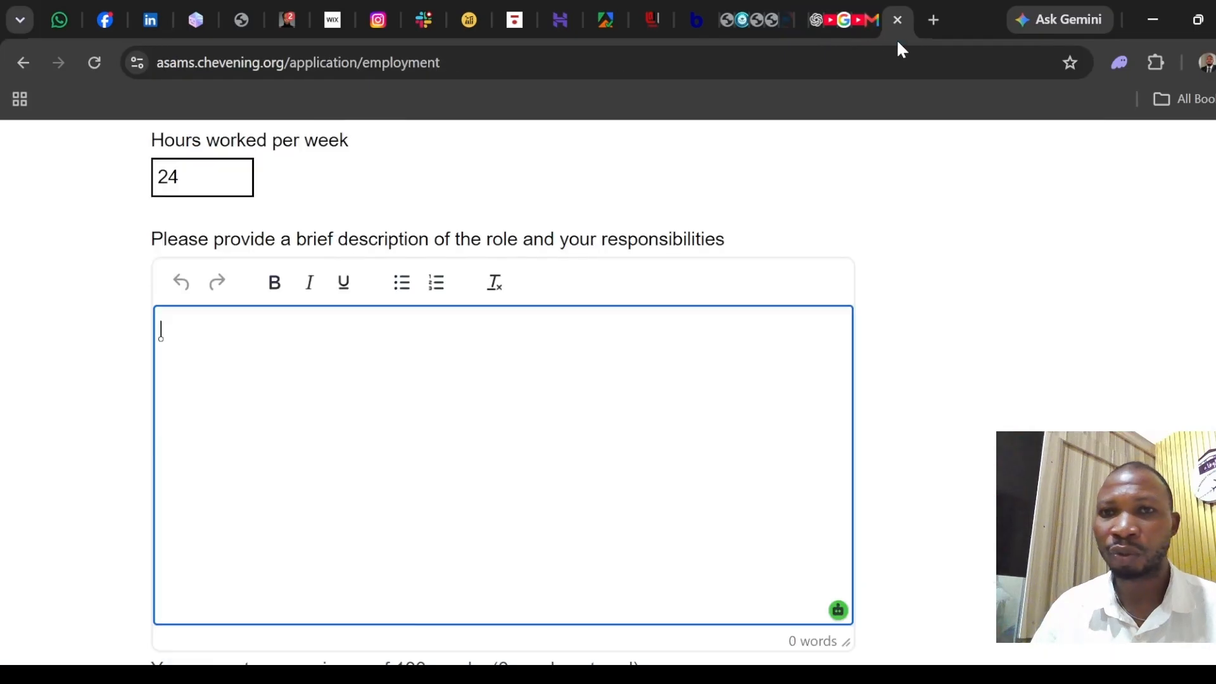
pyautogui.write('Hello,  Good news! The responses you have given us indicate that you are eligible to apply for a Chevening Scholarship 2027-2028.  We strongly recommend you prepare and submit your application as soon as possible to avoid missing the deadline on 11:00 UTC on 6 October 2')
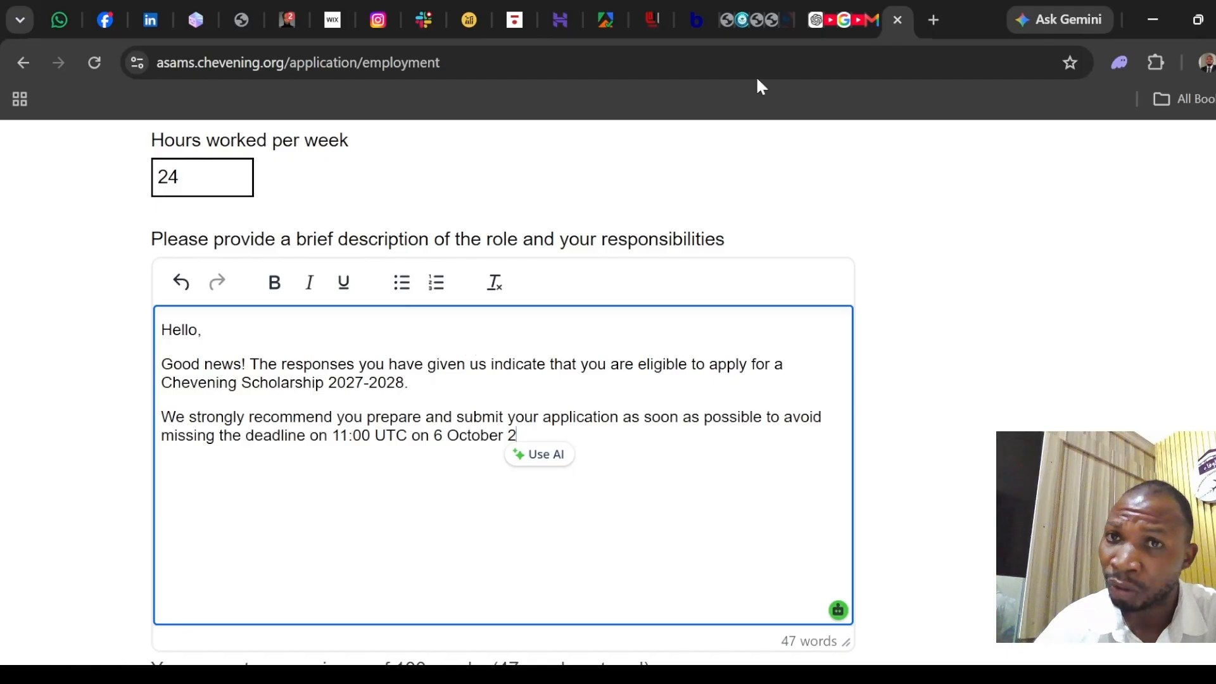
pyautogui.hotkey('ctrl', 'a')
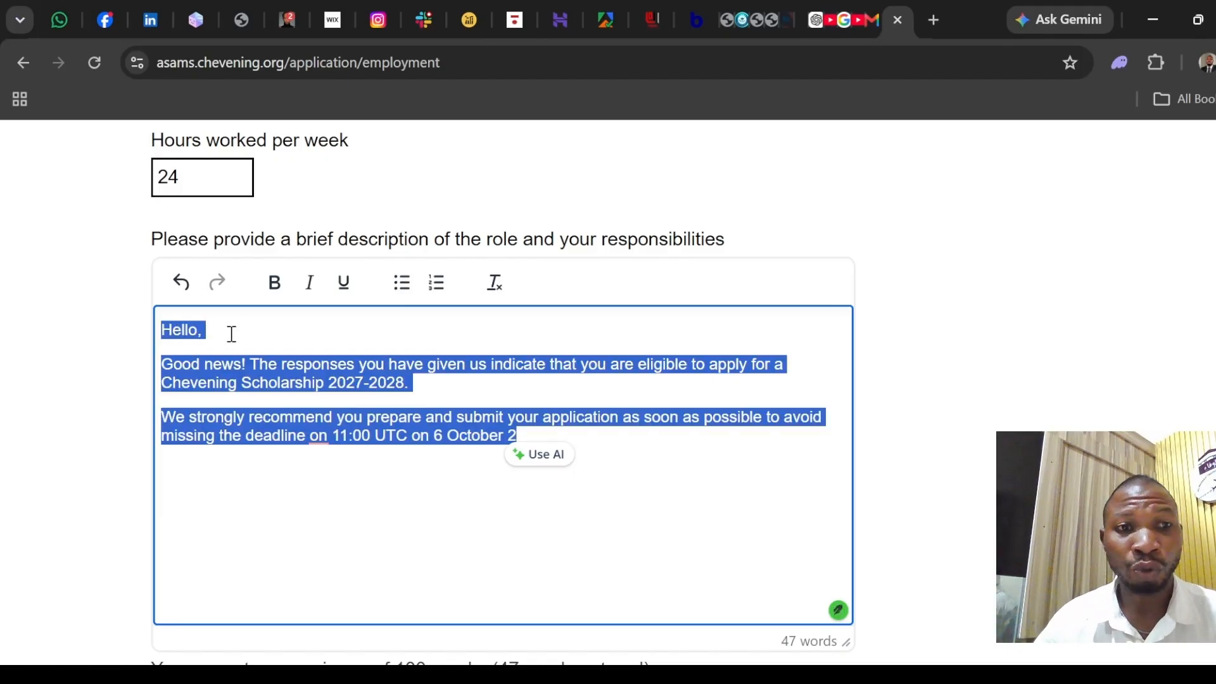
pyautogui.click(230, 332)
pyautogui.press('BackSpace')
pyautogui.press('BackSpace')
pyautogui.press('BackSpace')
pyautogui.press('BackSpace')
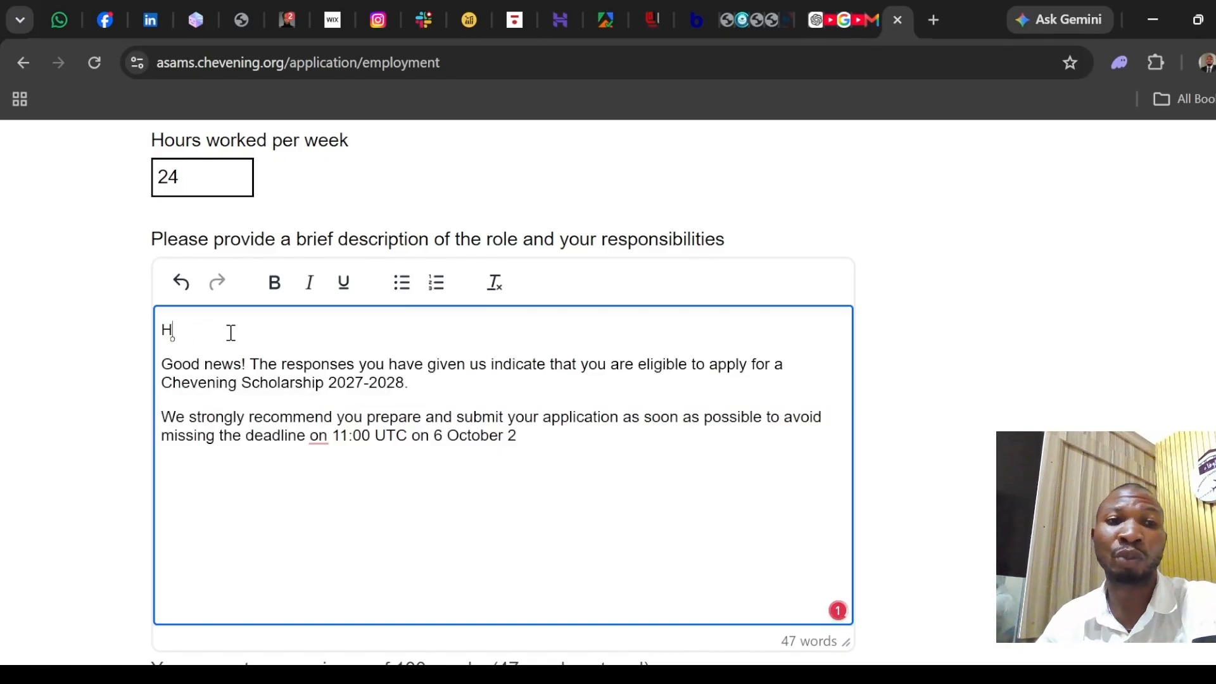
pyautogui.press('BackSpace')
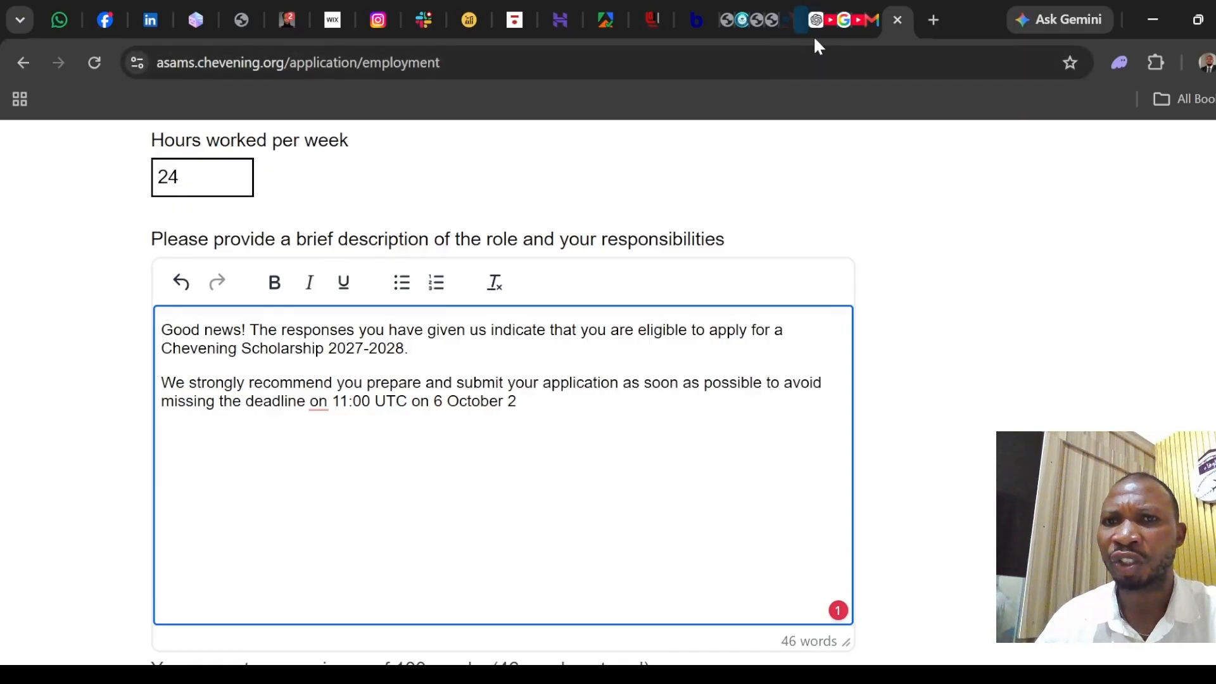
pyautogui.scroll(-5, 561, 361)
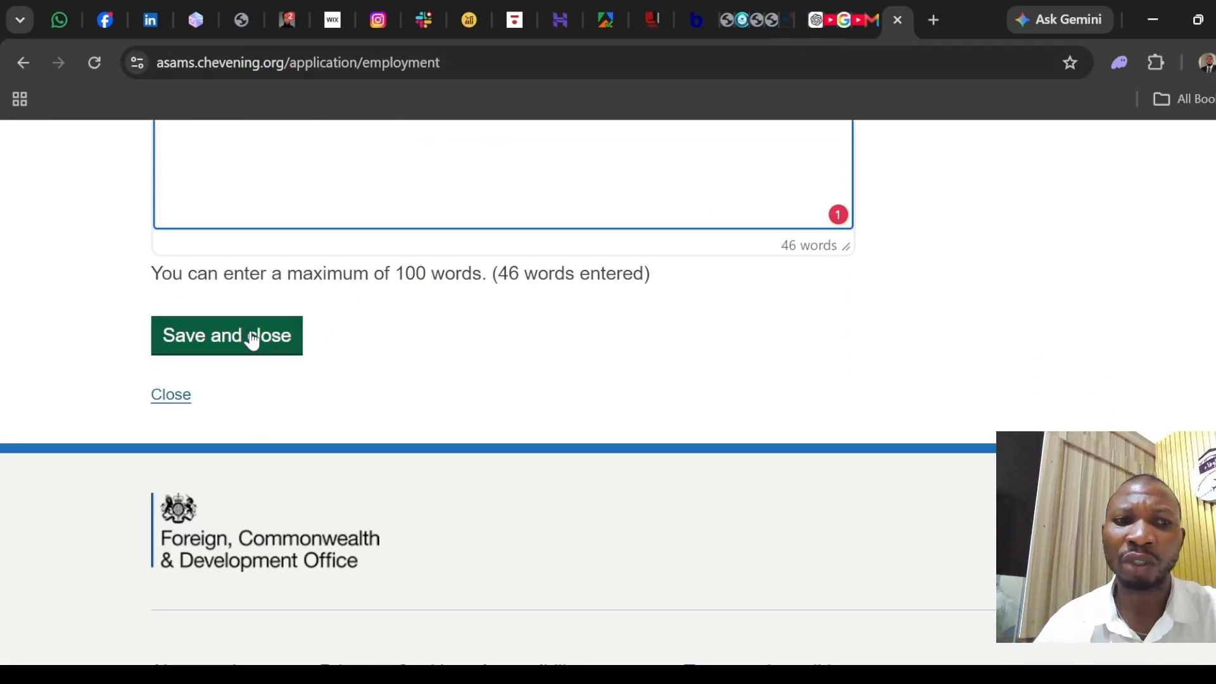
pyautogui.click(252, 336)
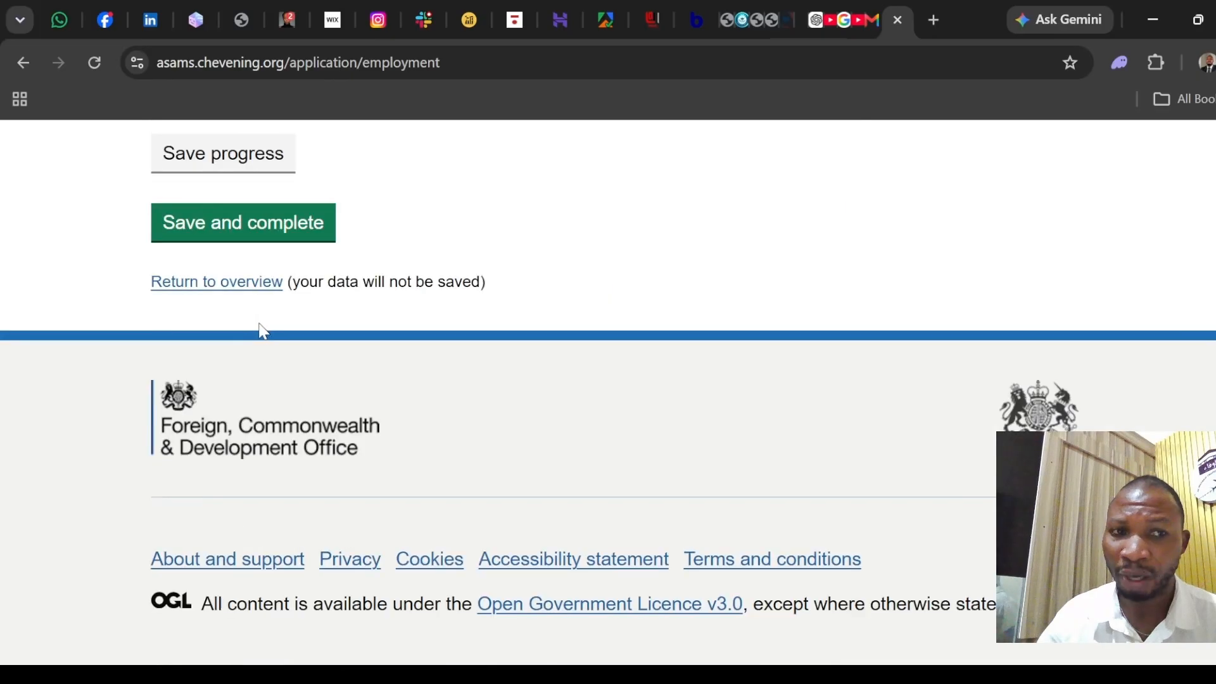
# Save the work history progress and return to the task list
pyautogui.scroll(3, 261, 372)
pyautogui.click(243, 352)
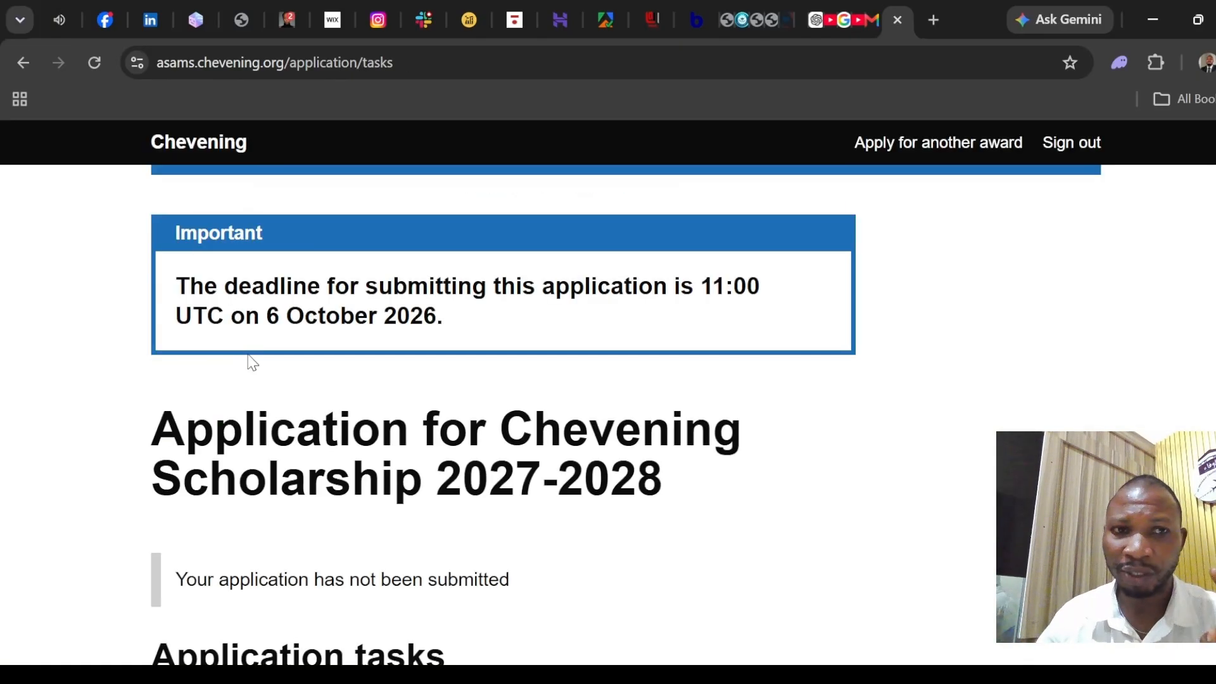
pyautogui.scroll(-10, 407, 413)
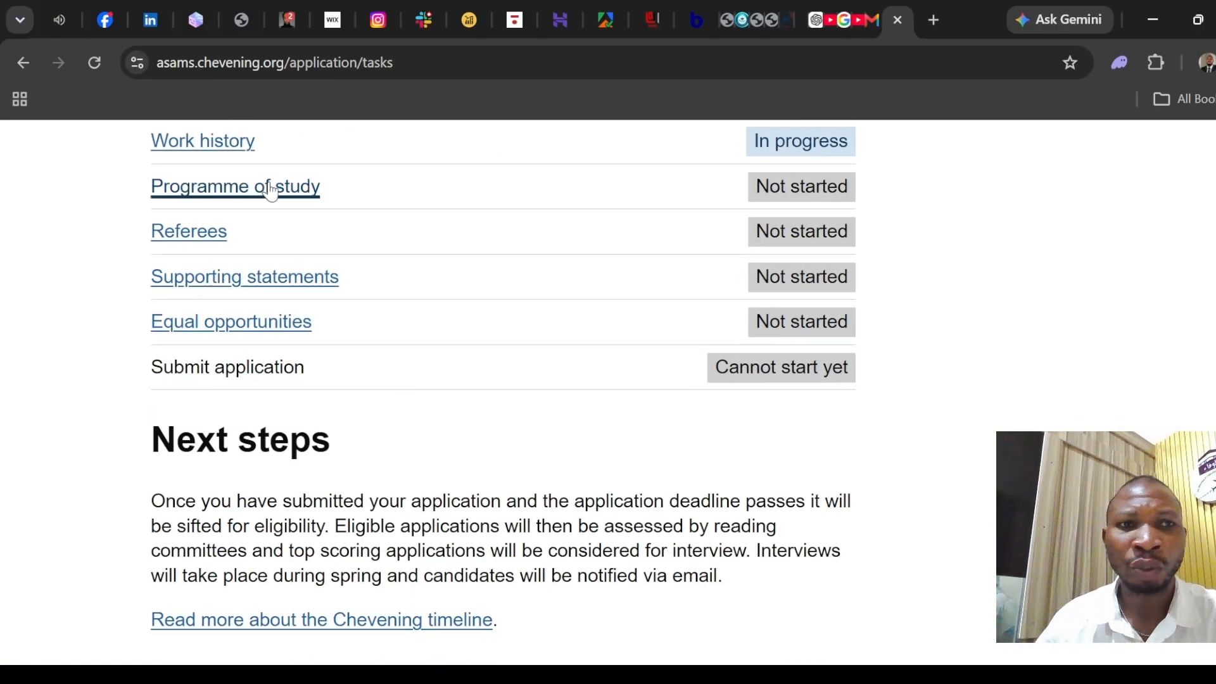
# In Programme of study, set the subject area to Business administration and add a first course choice
pyautogui.click(229, 190)
pyautogui.scroll(-10, 253, 394)
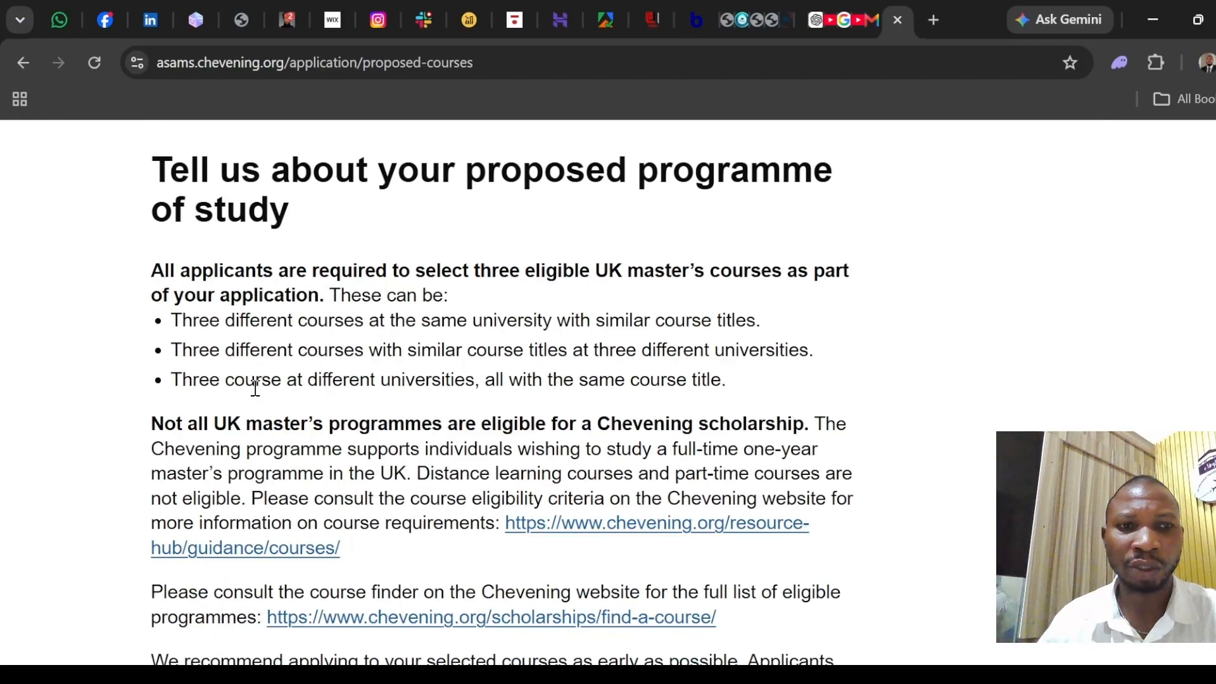
pyautogui.scroll(-2, 244, 358)
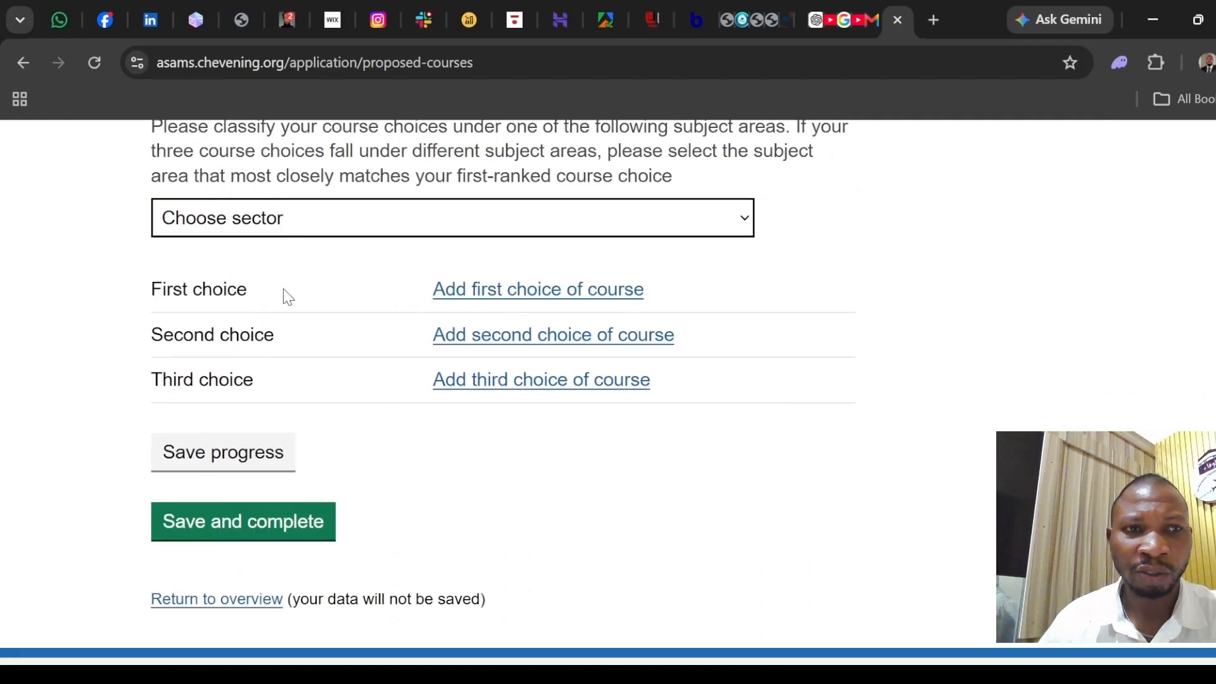
pyautogui.click(447, 228)
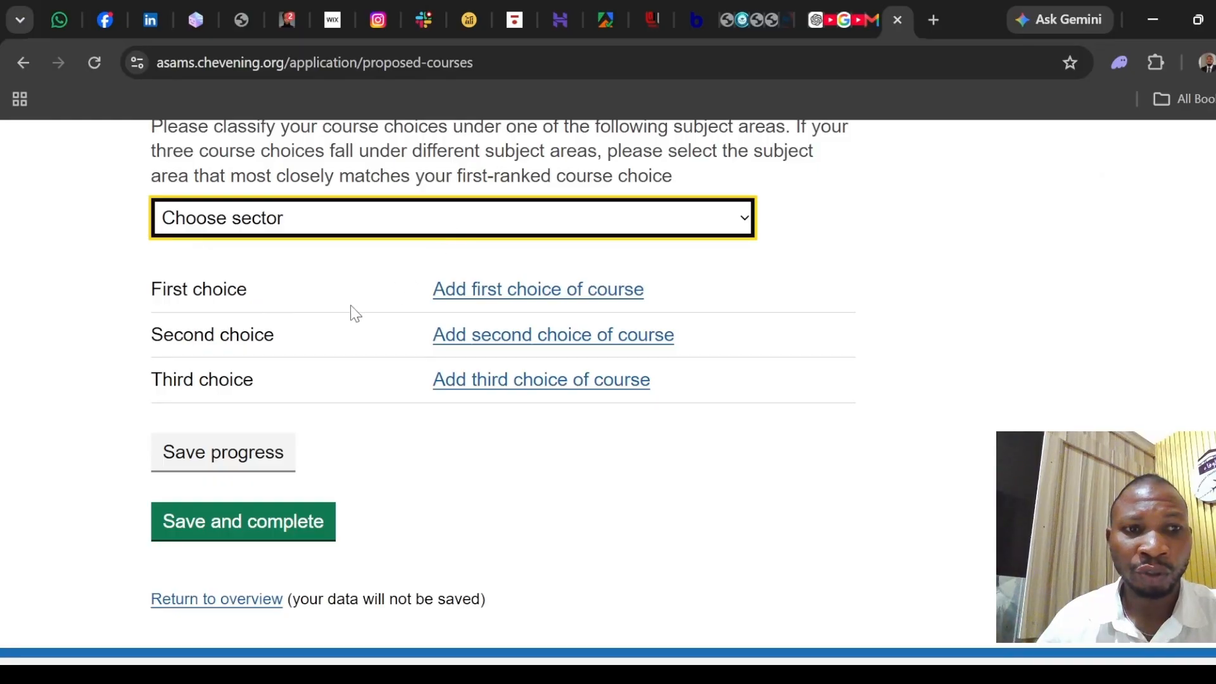
pyautogui.scroll(12, 366, 331)
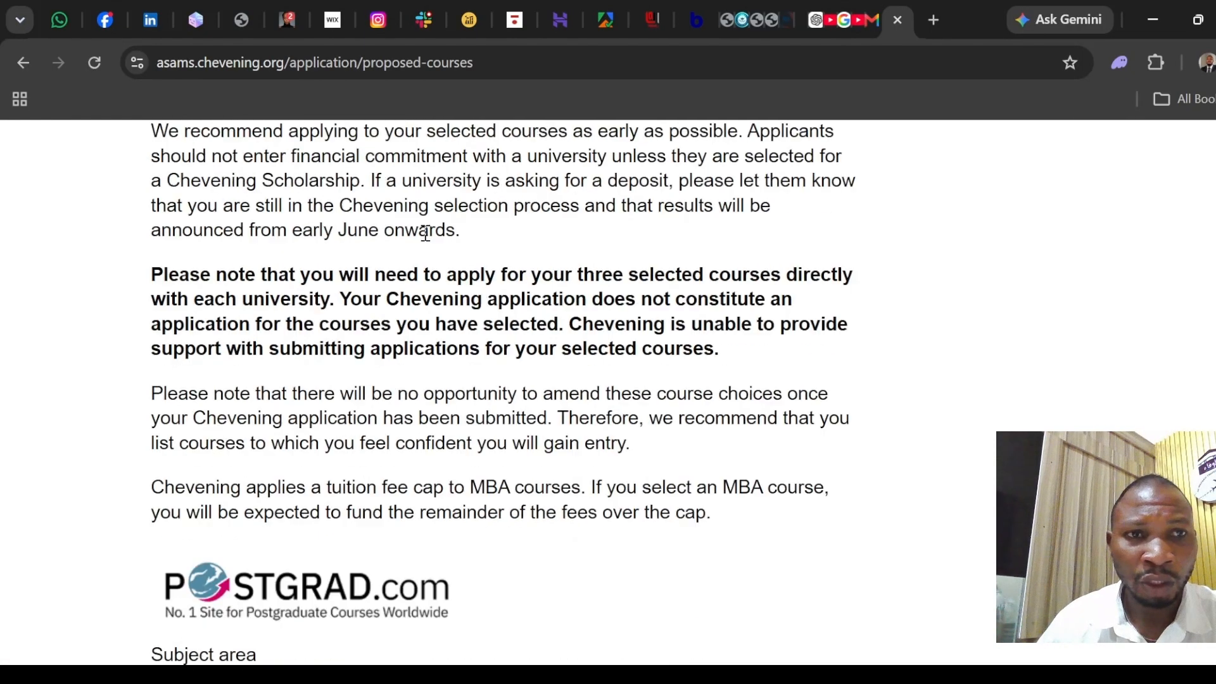
pyautogui.scroll(6, 365, 289)
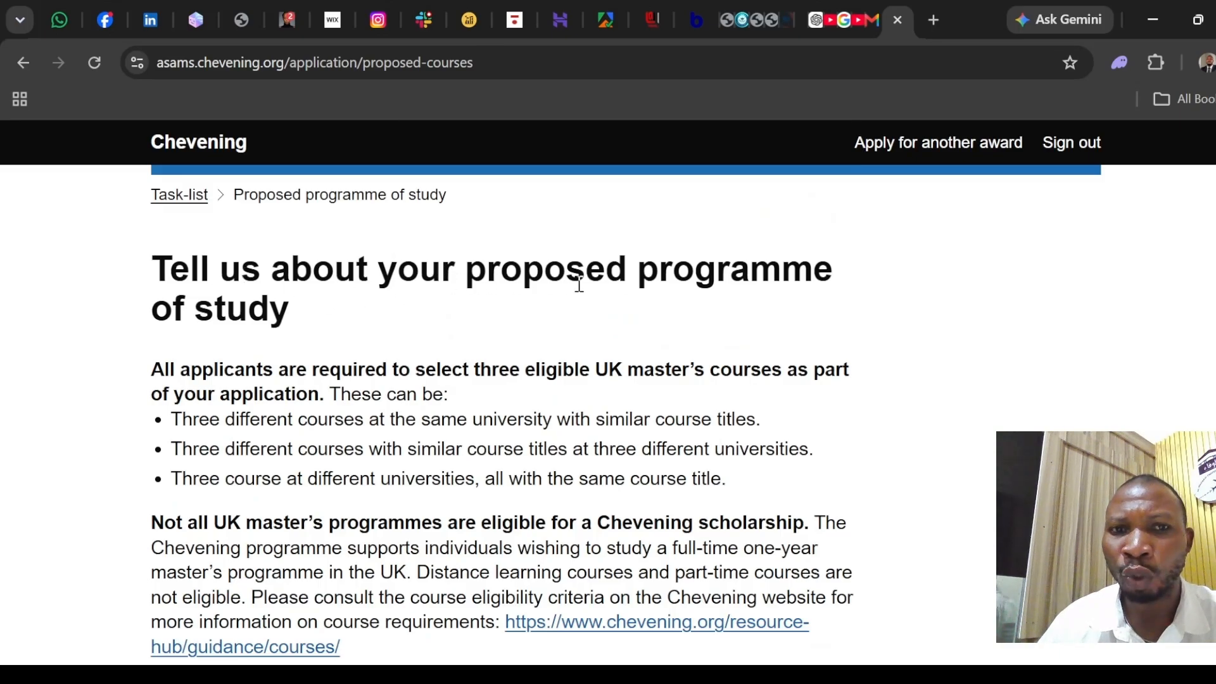
pyautogui.scroll(-14, 204, 378)
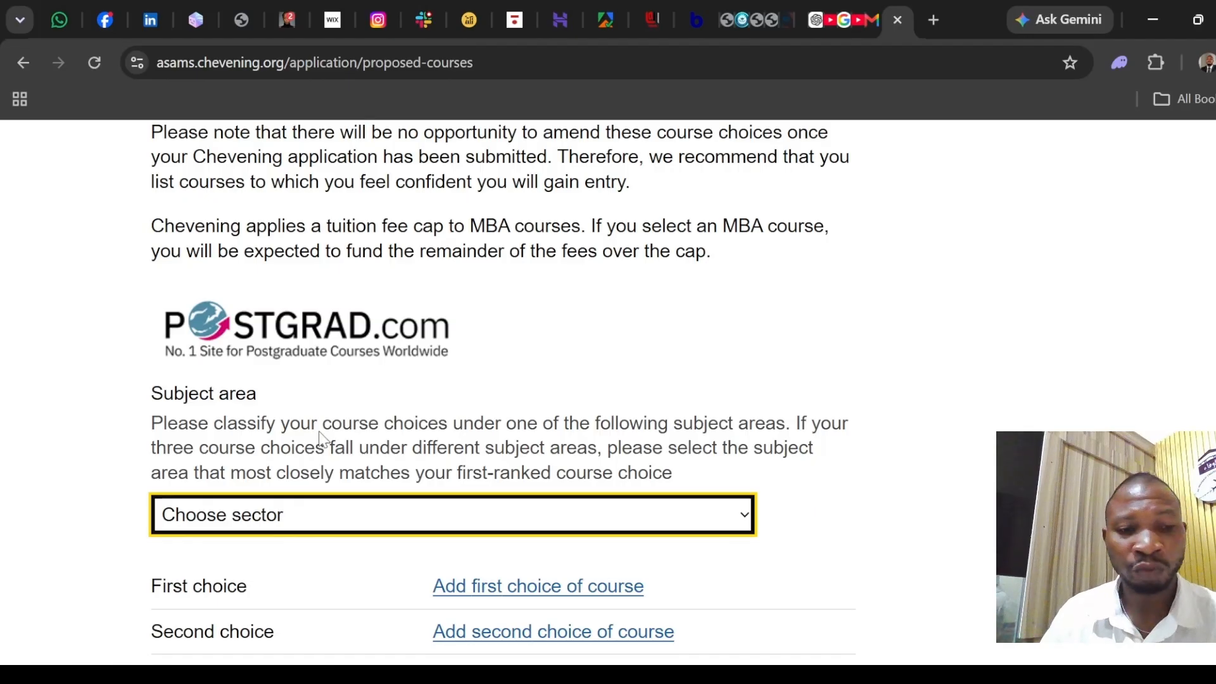
pyautogui.press('b')
pyautogui.scroll(-3, 321, 444)
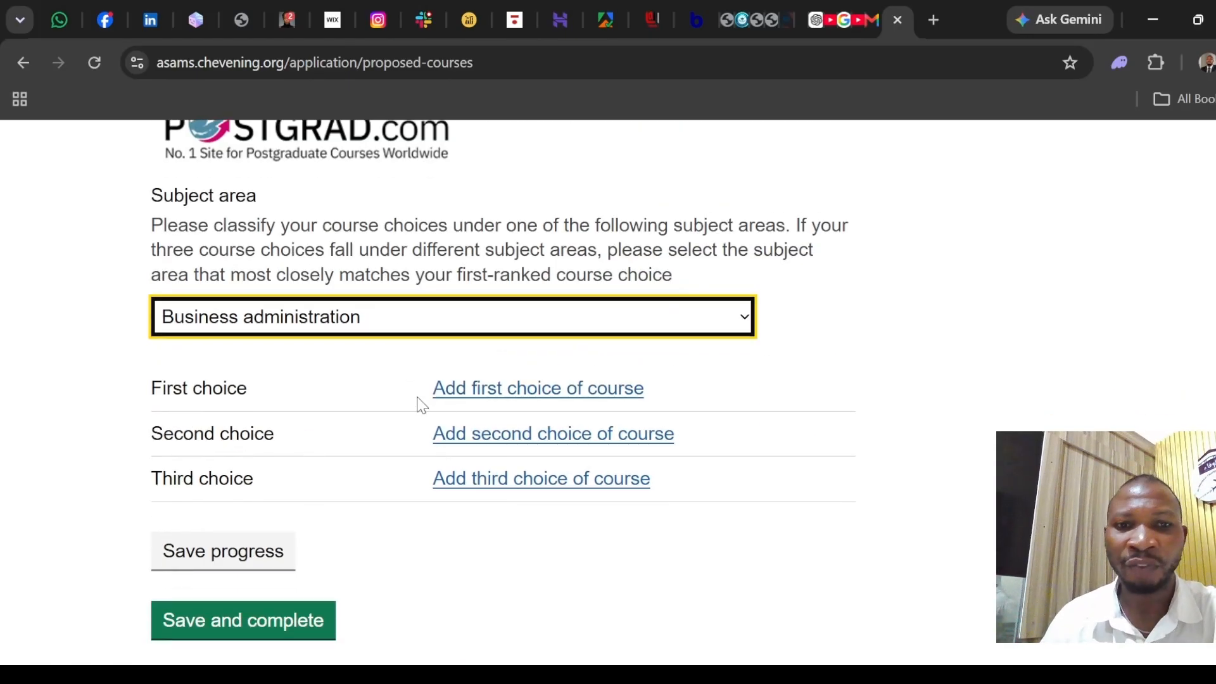
pyautogui.click(460, 403)
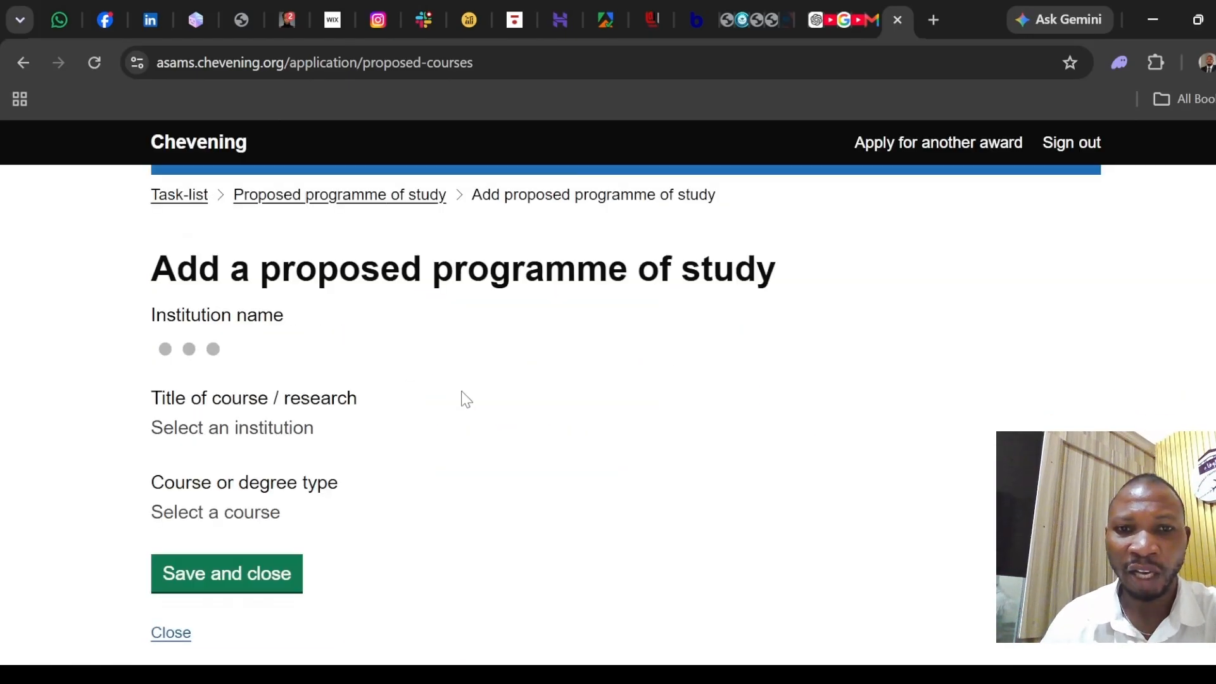
# Choose Newcastle University as the first-choice institution
pyautogui.click(303, 368)
pyautogui.scroll(-15, 426, 464)
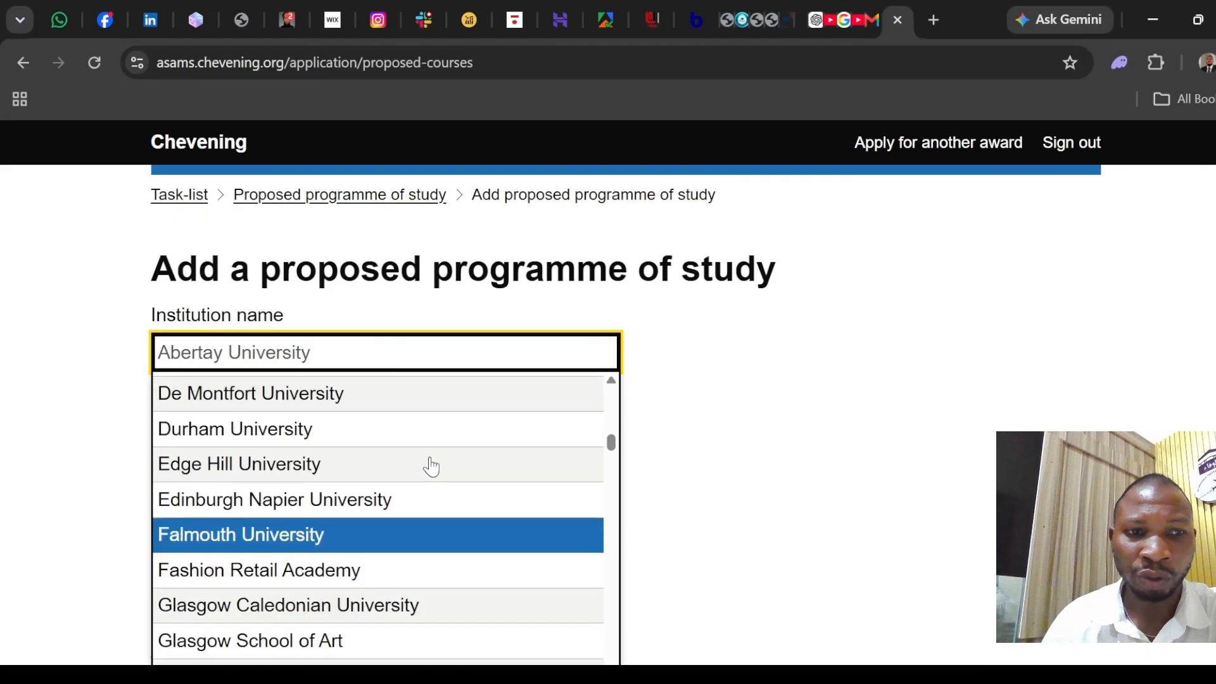
pyautogui.scroll(6, 431, 467)
pyautogui.scroll(10, 427, 467)
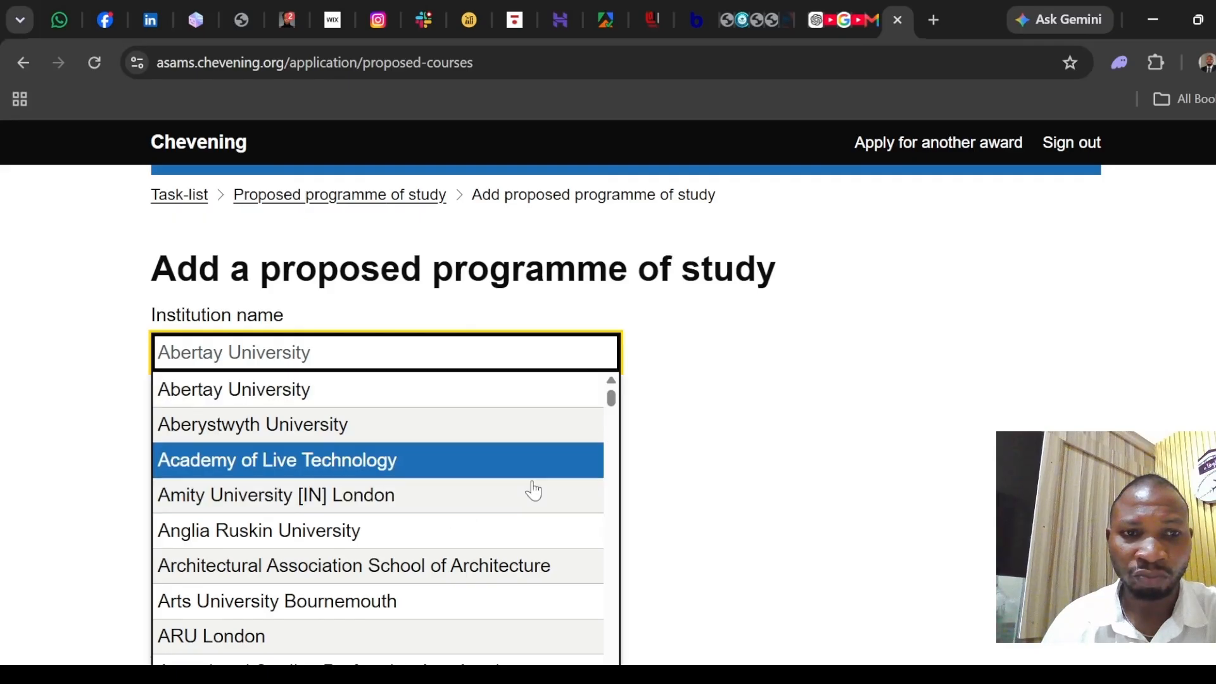
pyautogui.scroll(-20, 389, 550)
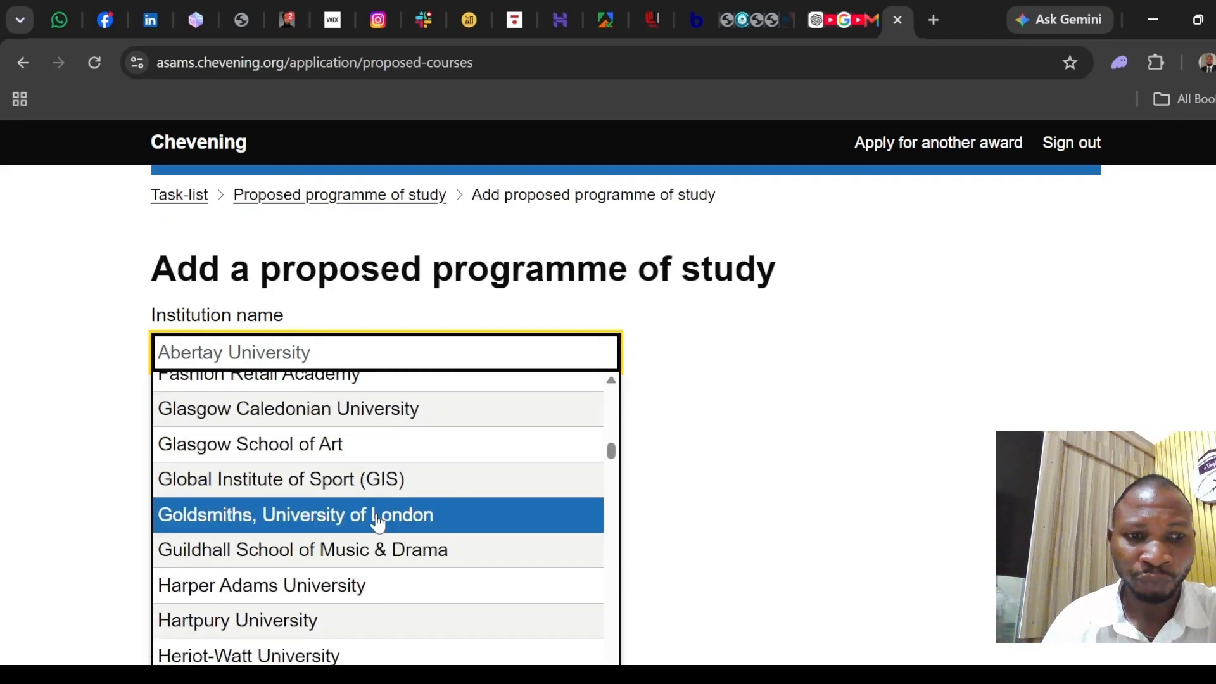
pyautogui.scroll(2, 376, 510)
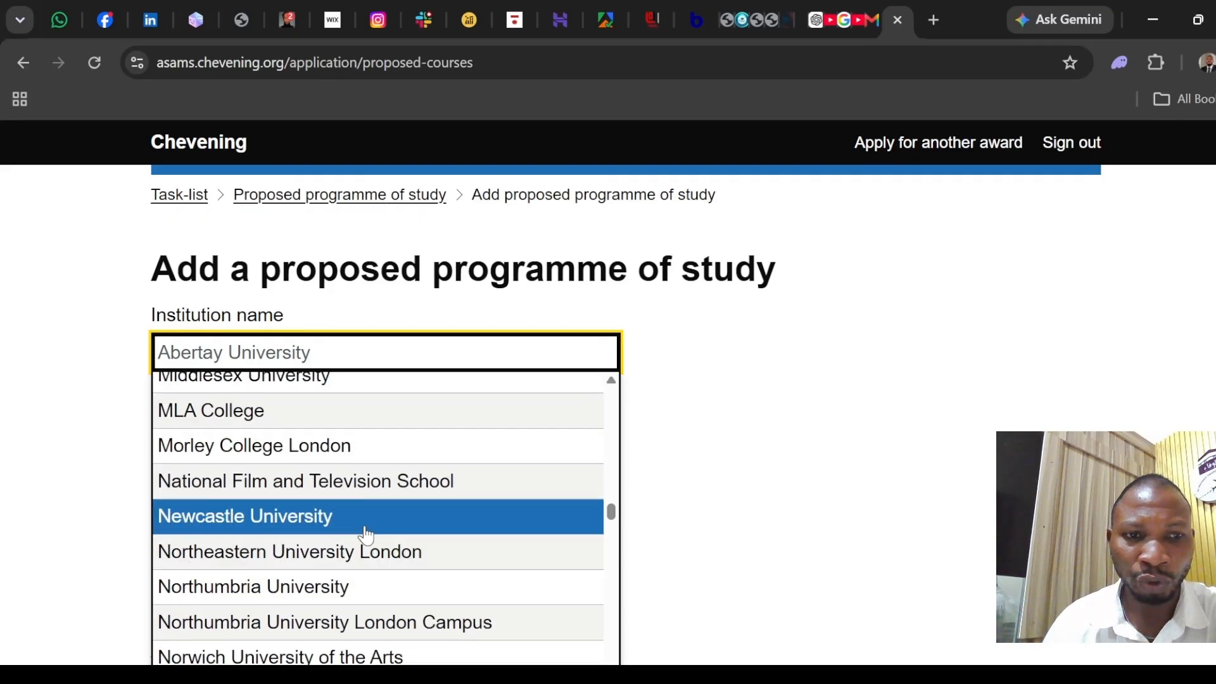
pyautogui.click(368, 530)
# Select Business Analytics as the course title, keeping the MSc qualification
pyautogui.click(591, 454)
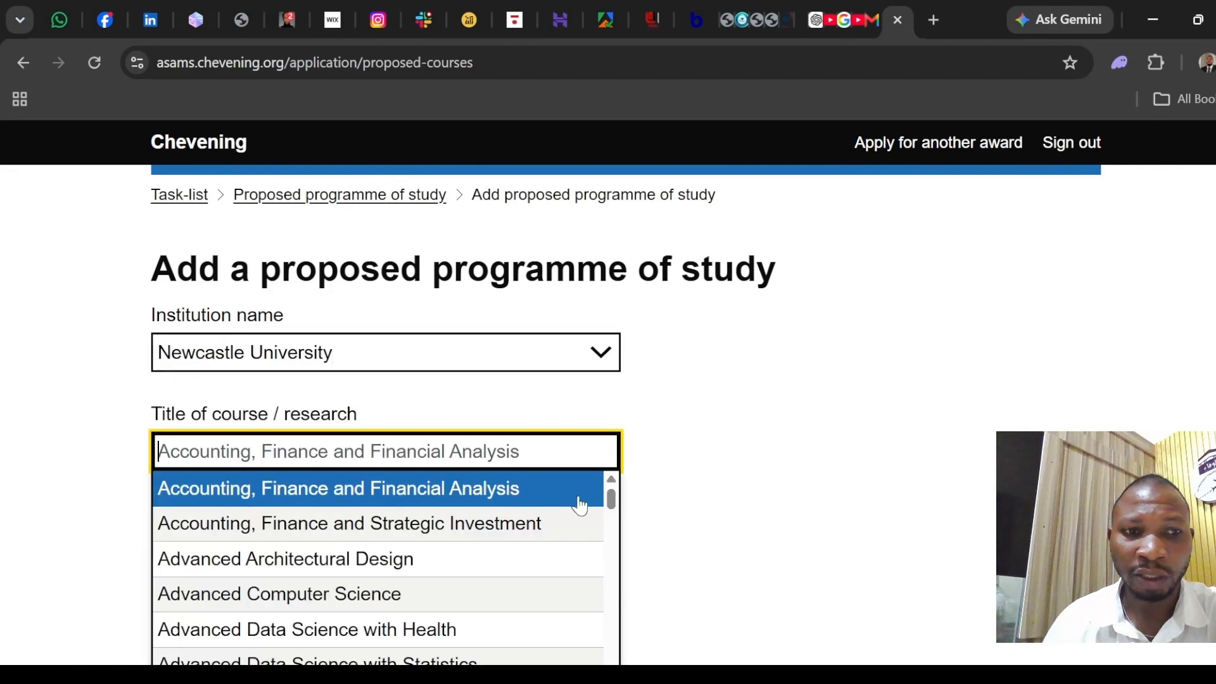
pyautogui.scroll(-3, 432, 535)
pyautogui.scroll(-7, 432, 535)
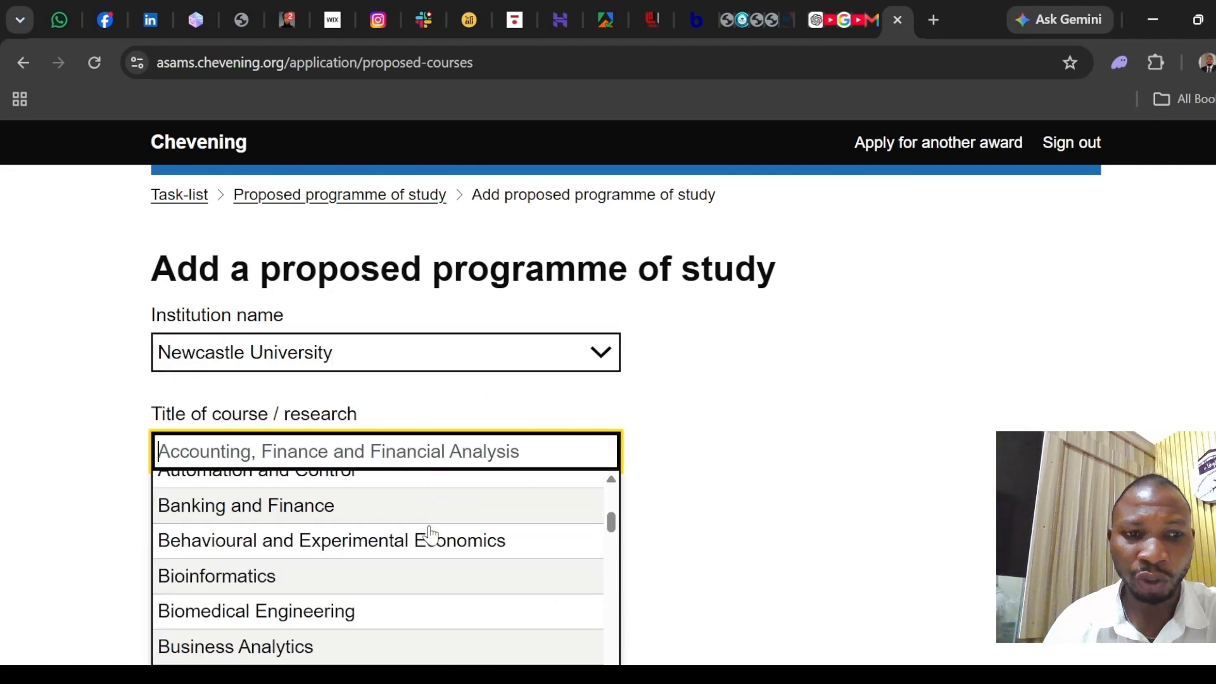
pyautogui.scroll(5, 430, 534)
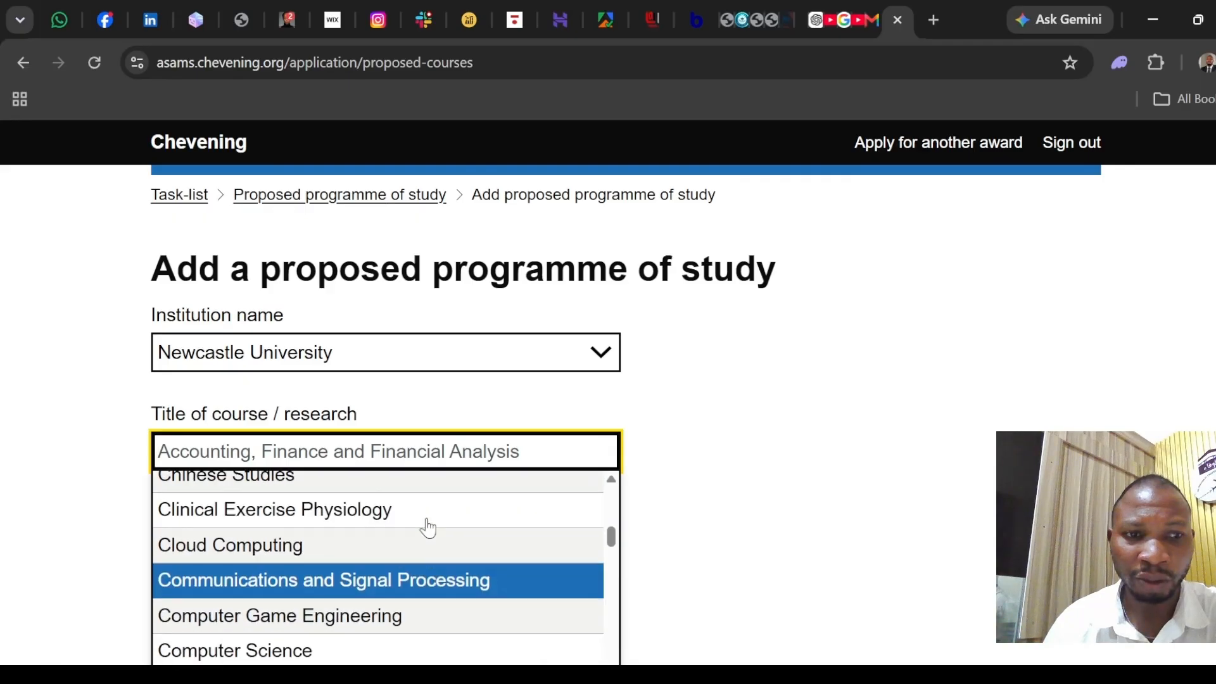
pyautogui.scroll(4, 428, 527)
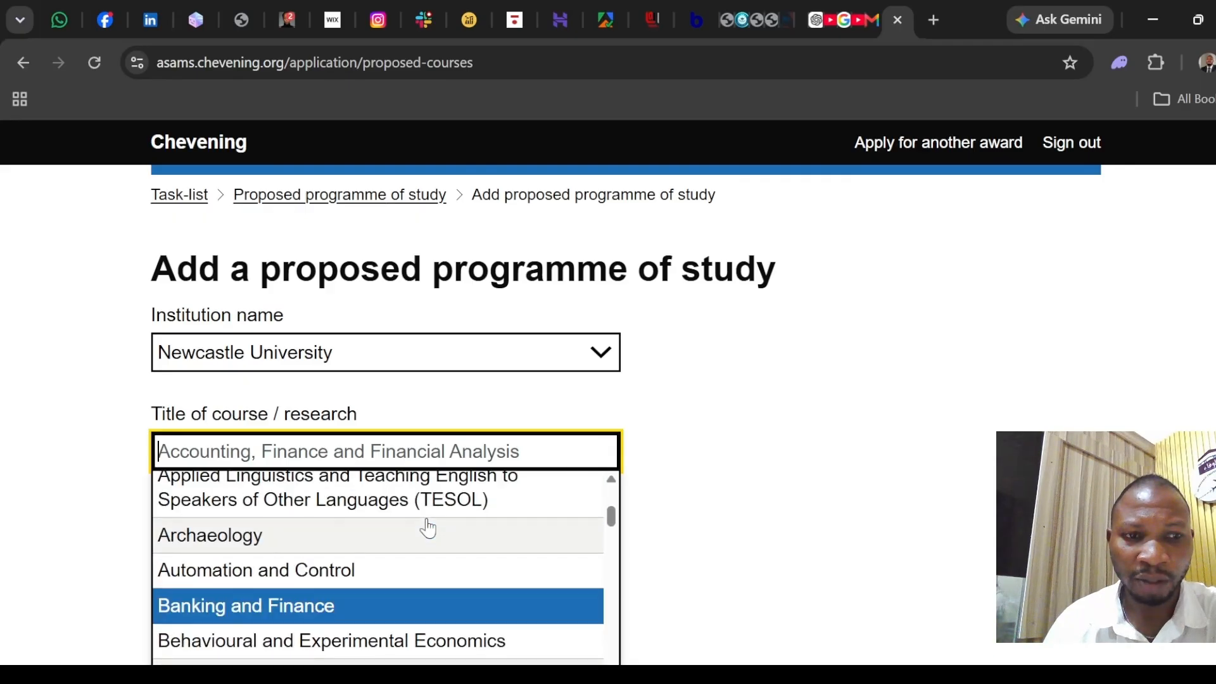
pyautogui.scroll(-2, 429, 528)
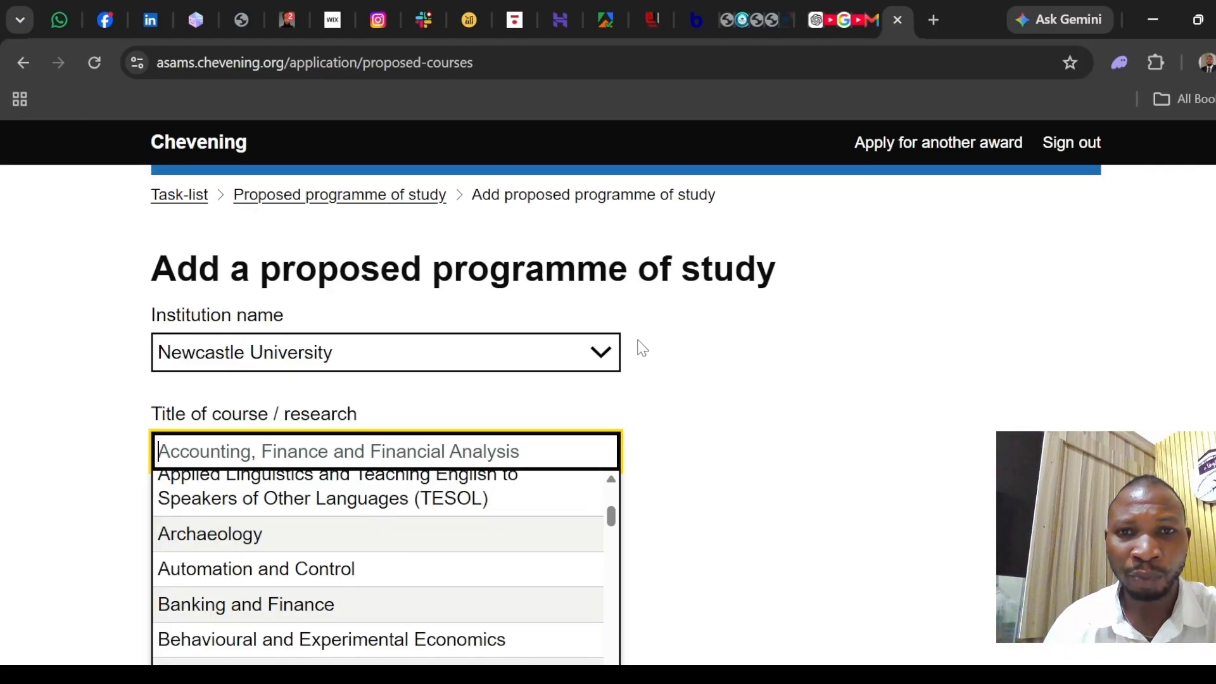
pyautogui.scroll(-2, 297, 578)
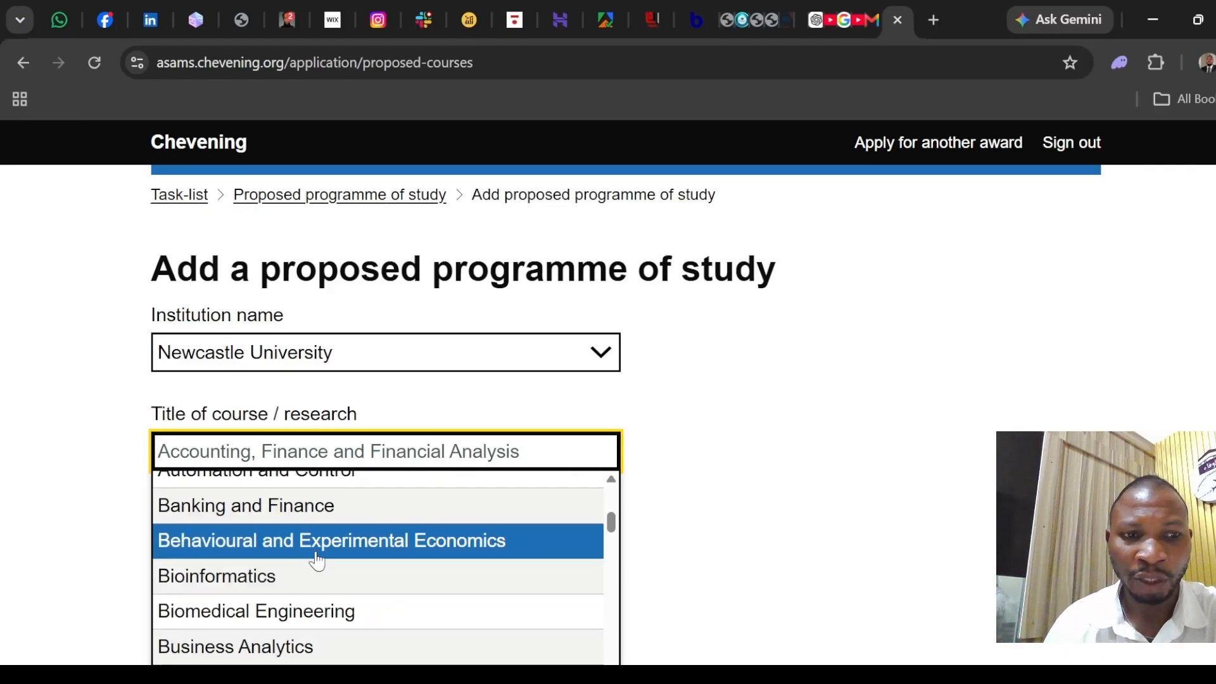
pyautogui.scroll(-3, 317, 561)
pyautogui.click(314, 551)
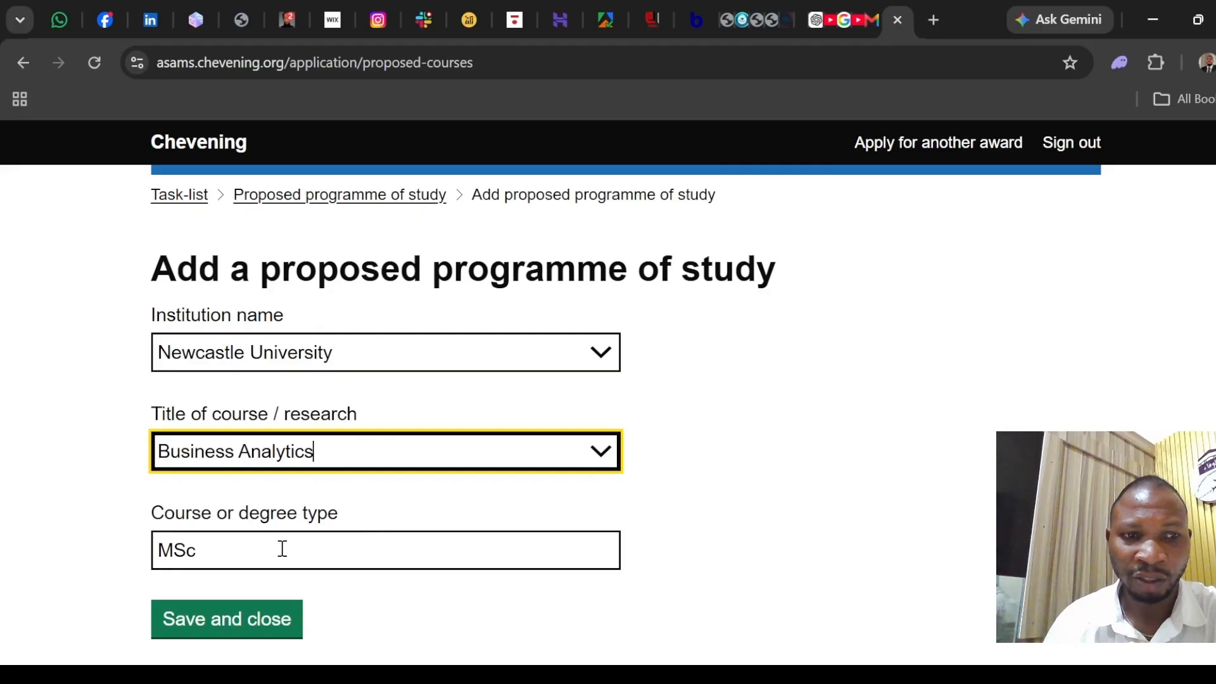
# Save the first course choice and the programme of study progress
pyautogui.click(243, 614)
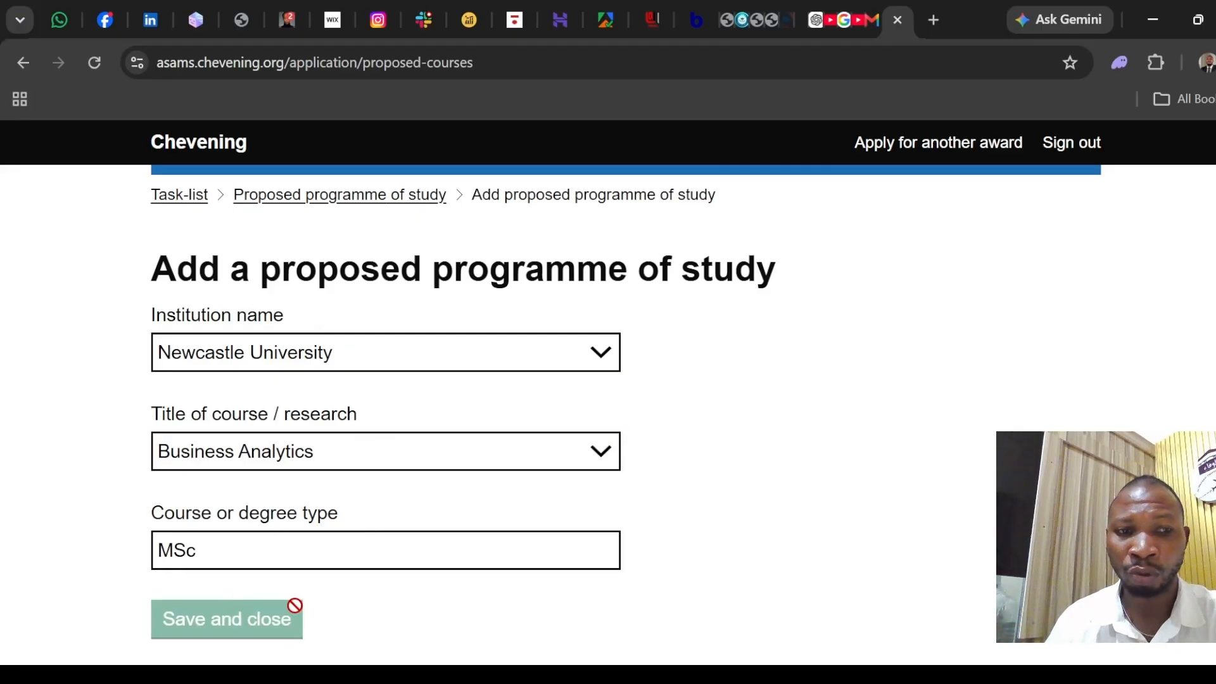
pyautogui.scroll(-8, 285, 505)
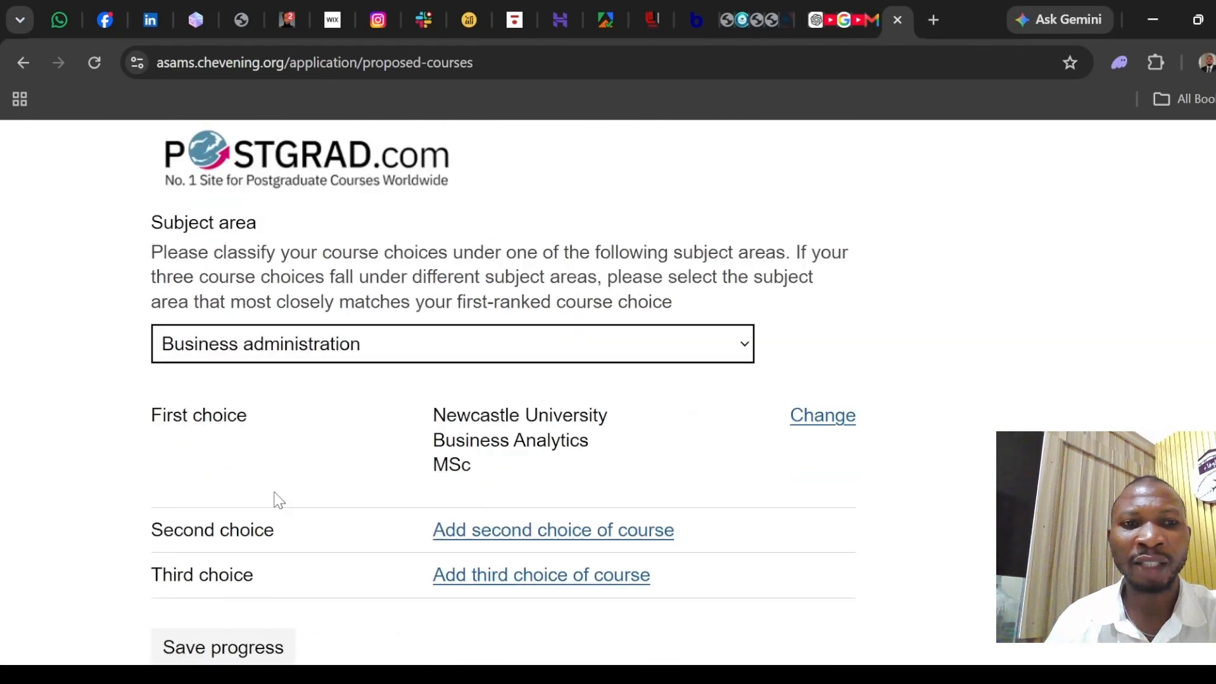
pyautogui.scroll(-6, 279, 501)
pyautogui.scroll(3, 279, 500)
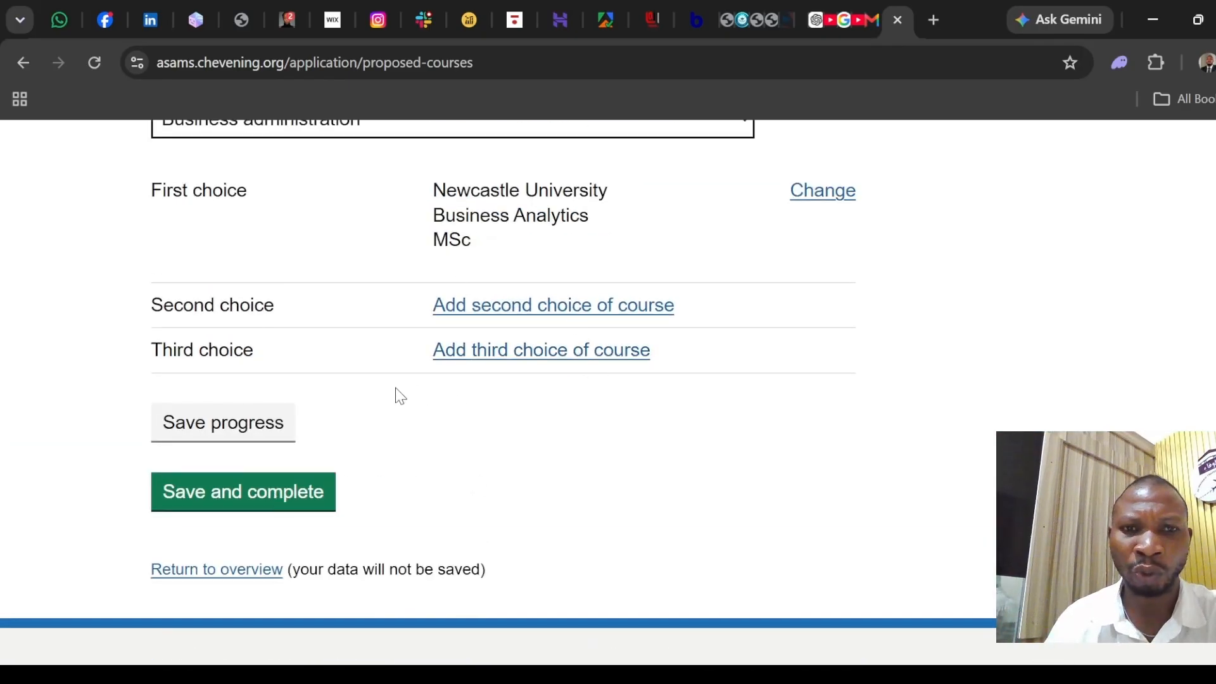
pyautogui.click(247, 442)
# Open the Referees section and review the Add referee details page
pyautogui.scroll(-5, 364, 436)
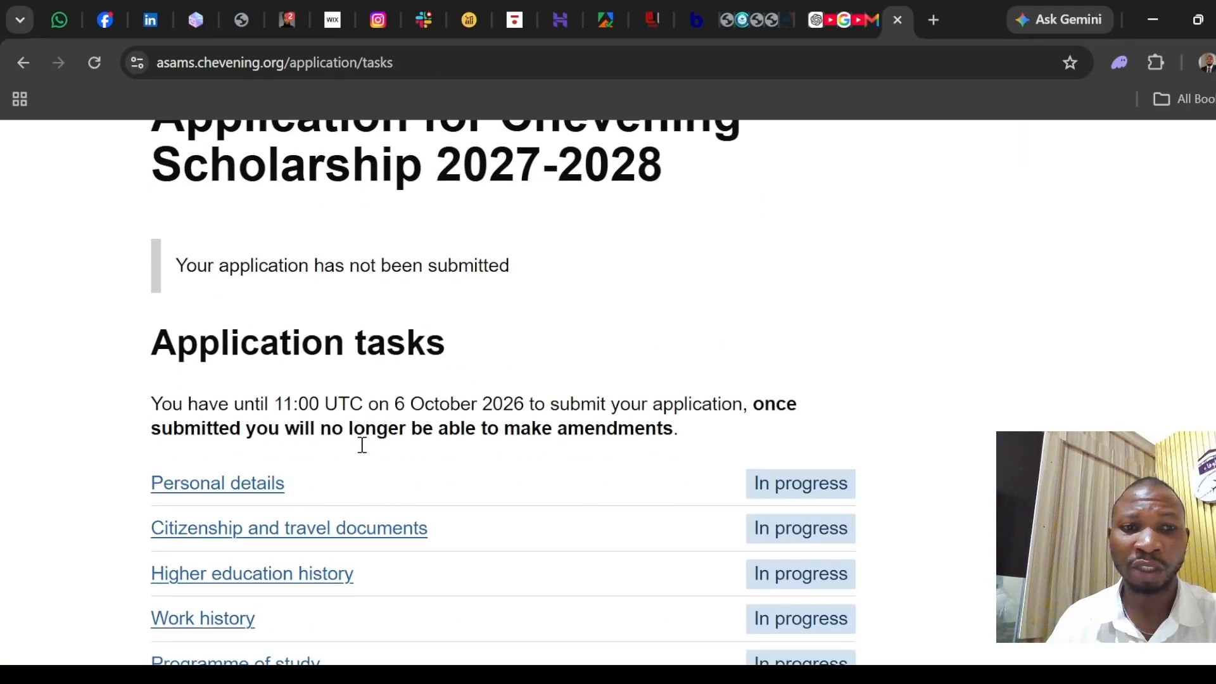
pyautogui.scroll(-3, 349, 438)
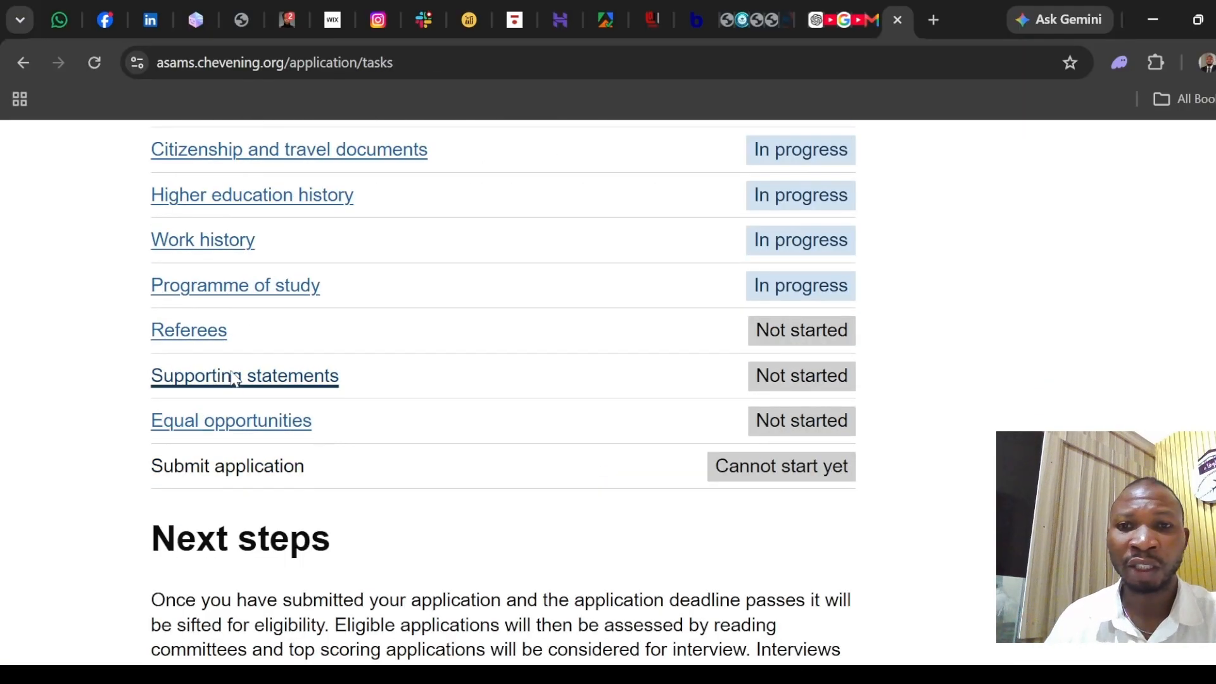
pyautogui.click(210, 337)
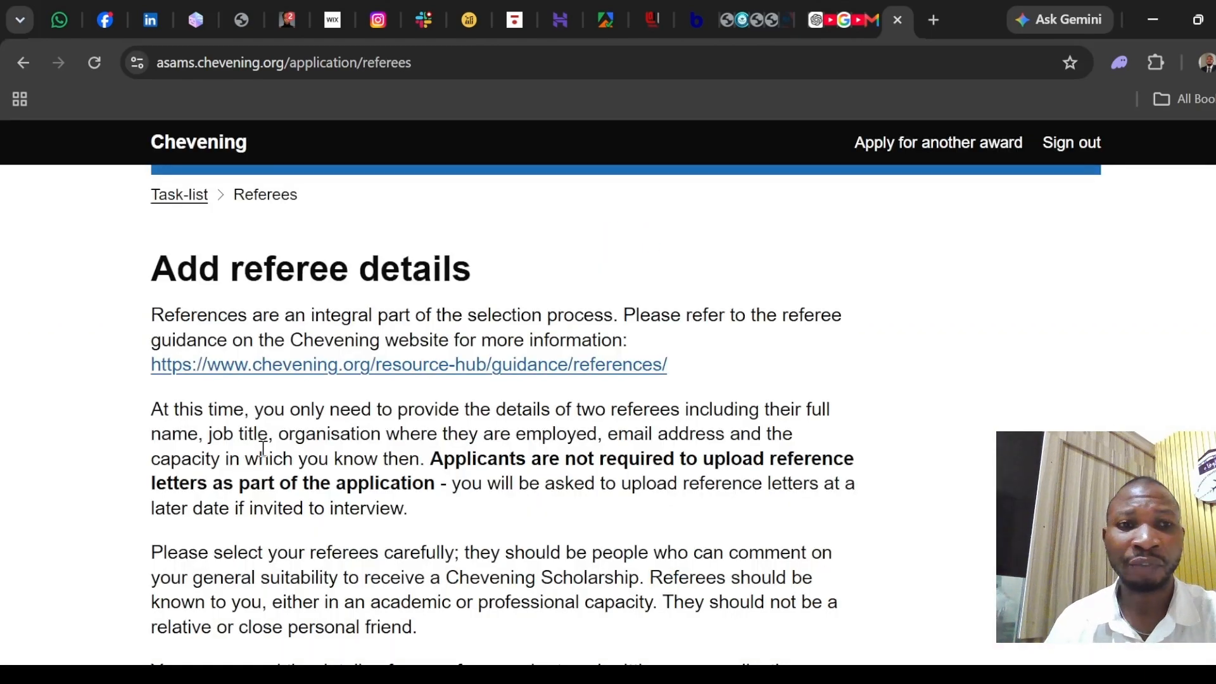
pyautogui.scroll(-5, 270, 423)
pyautogui.scroll(-1, 268, 424)
pyautogui.scroll(1, 279, 412)
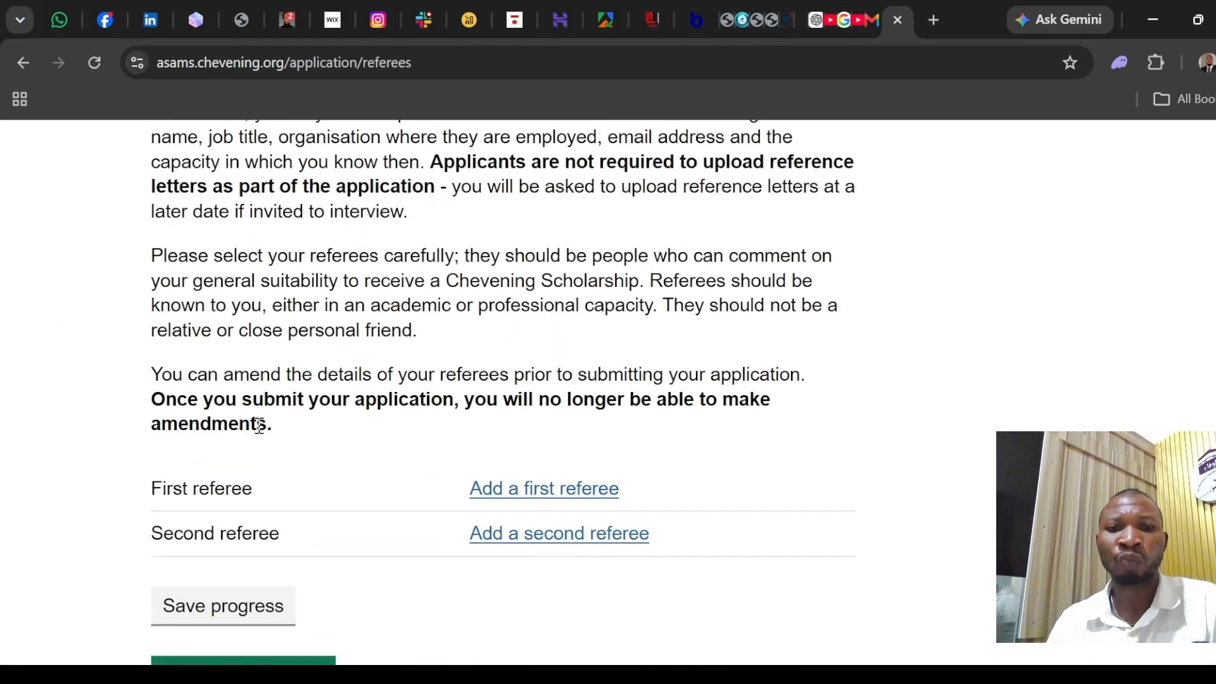
pyautogui.scroll(5, 254, 418)
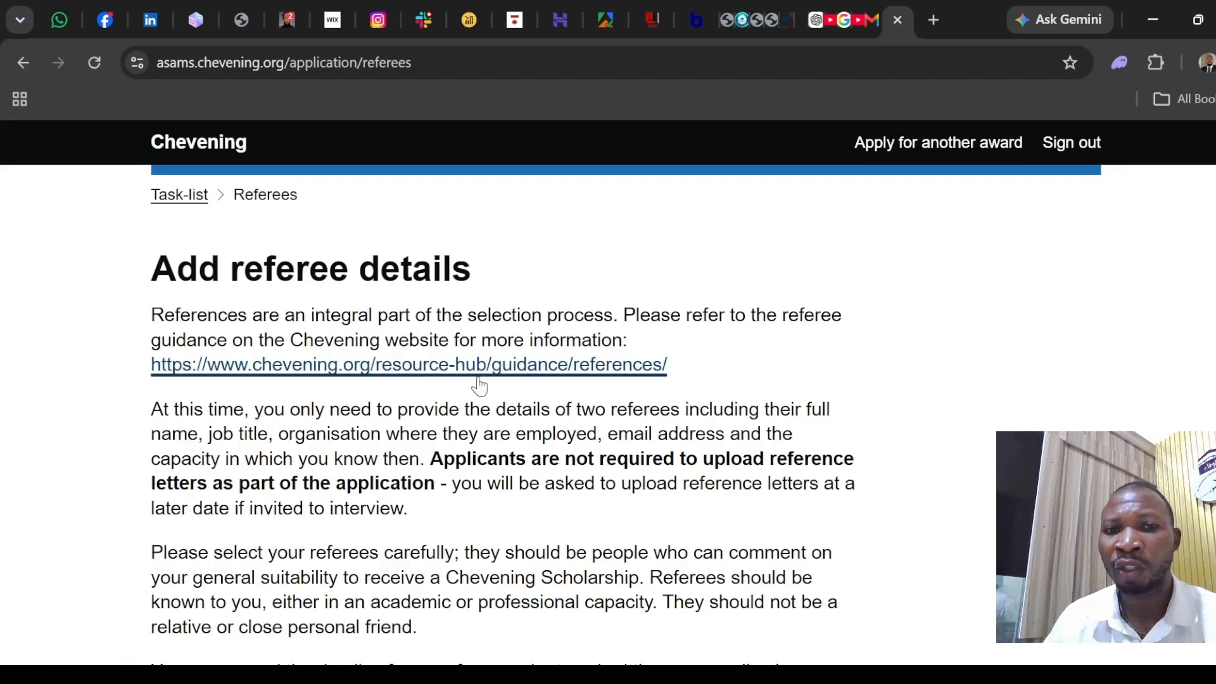
pyautogui.scroll(-3, 442, 453)
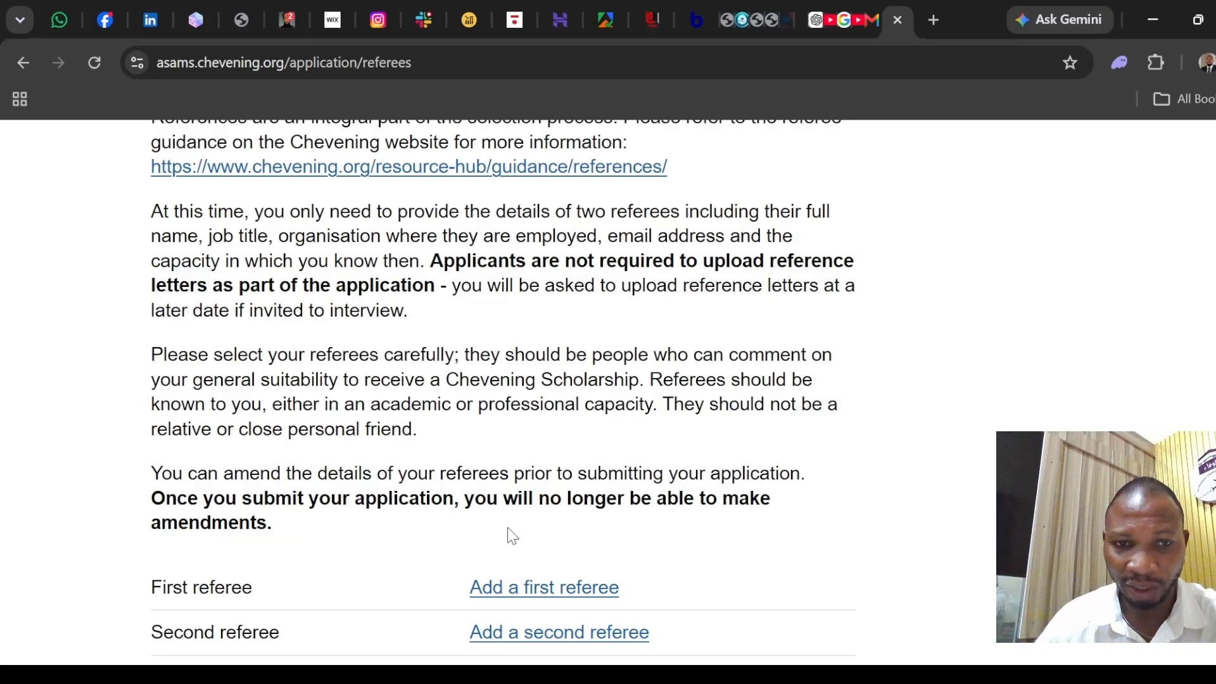
# Add a first referee: fill in their full name, job title Manager, organisation 'Alwafaah travel'
pyautogui.click(539, 591)
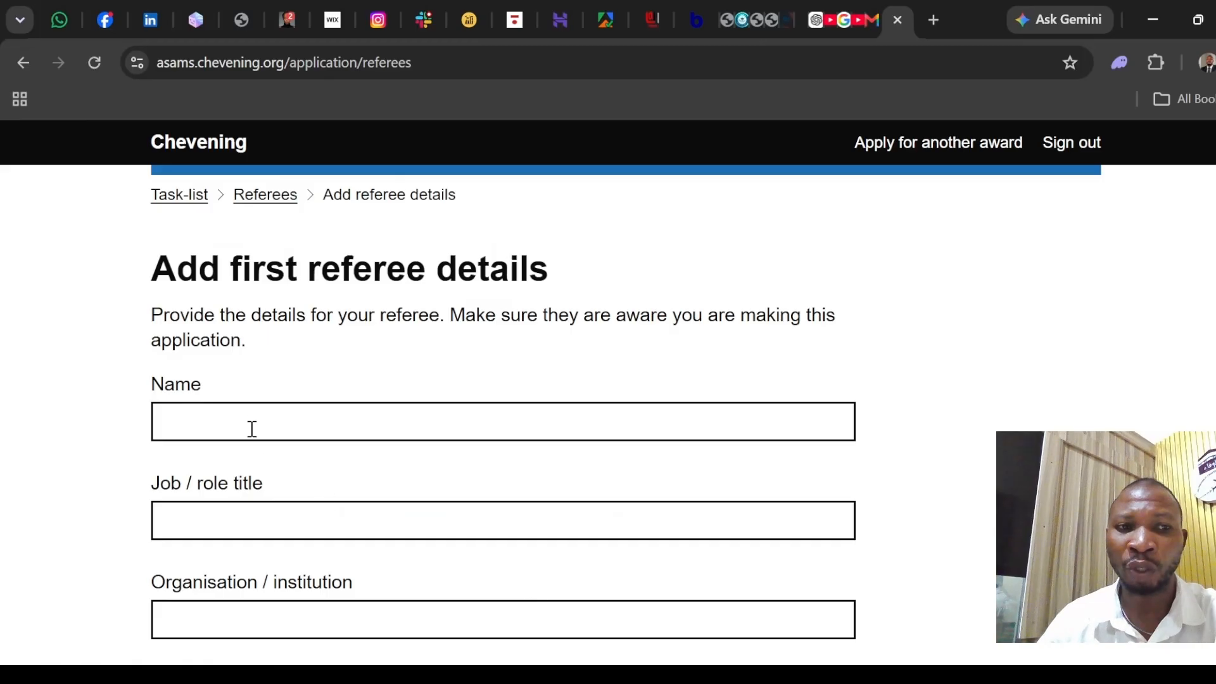
pyautogui.click(252, 421)
pyautogui.press('Down')
pyautogui.press('Down')
pyautogui.press('Down')
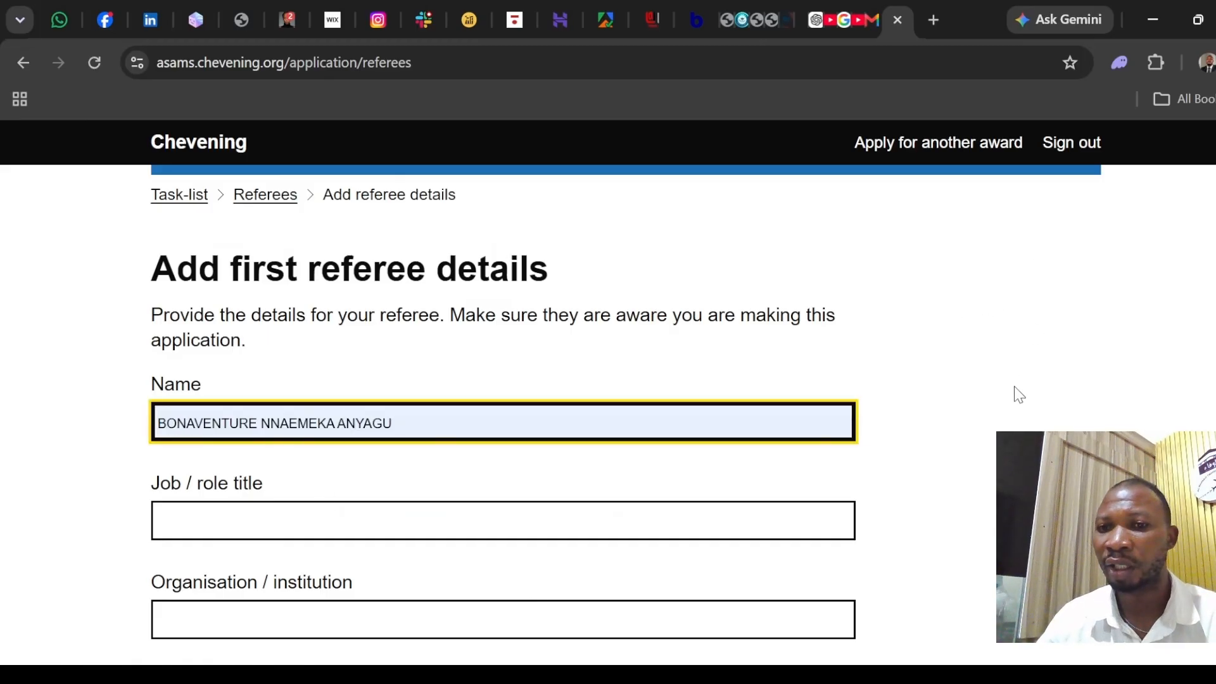
pyautogui.press('Return')
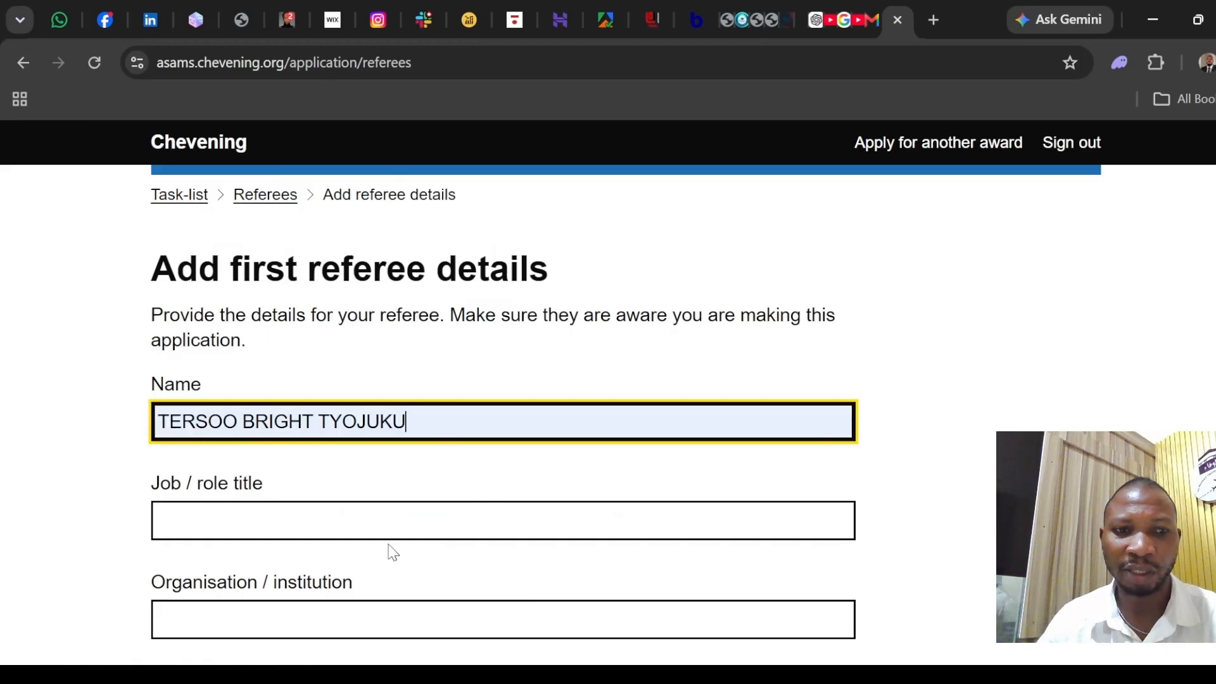
pyautogui.click(385, 521)
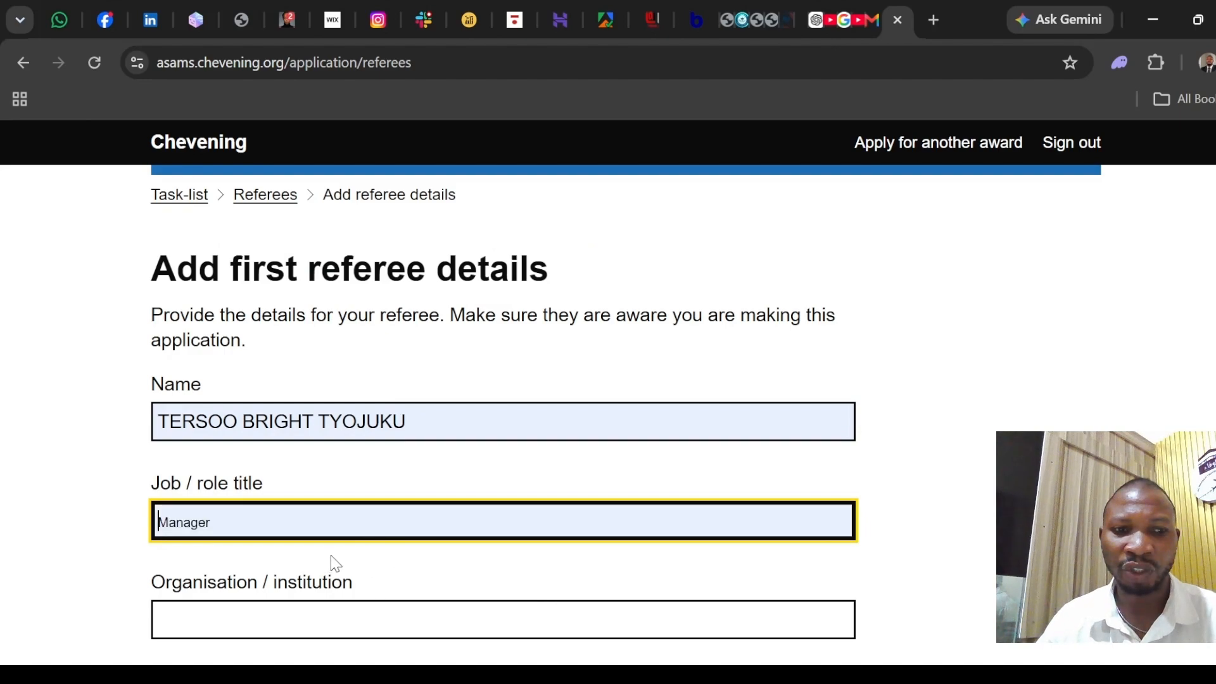
pyautogui.scroll(-3, 392, 498)
pyautogui.press('Return')
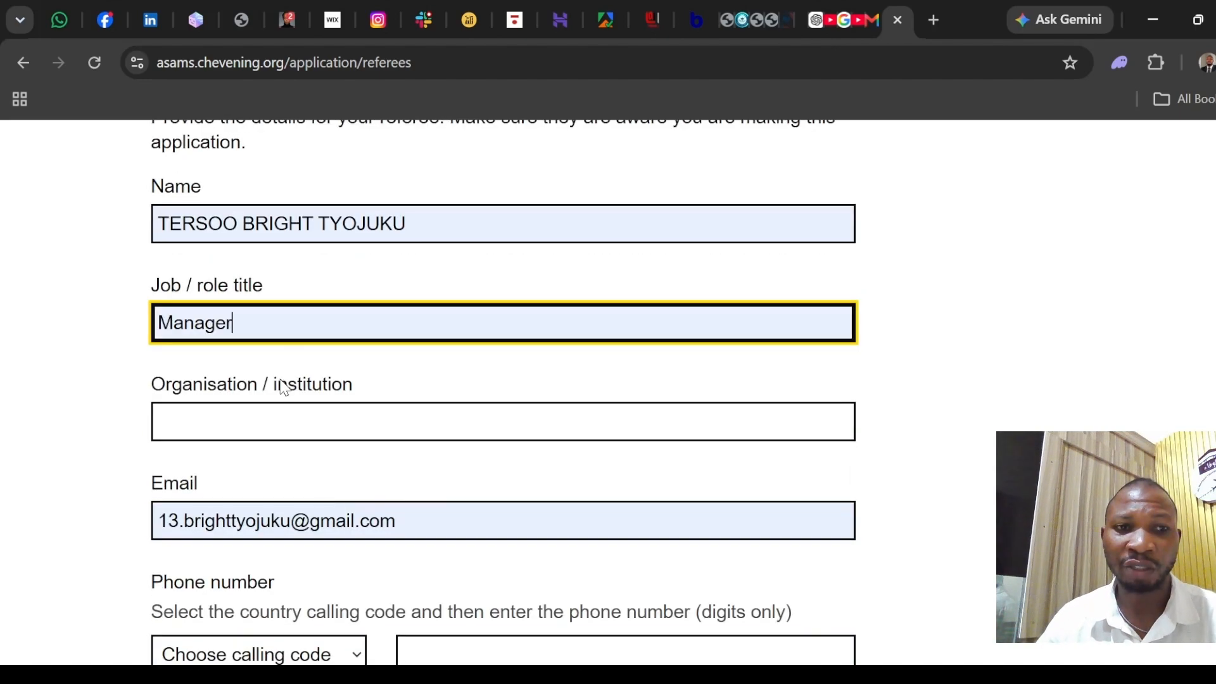
pyautogui.click(276, 411)
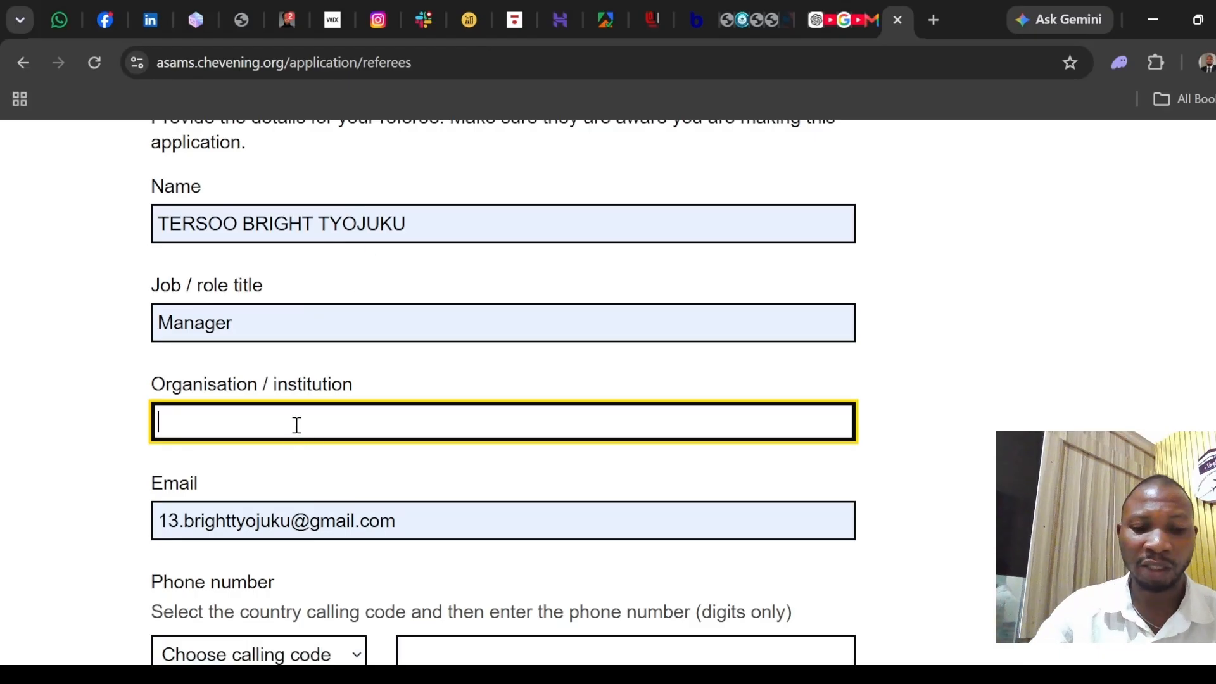
pyautogui.write('Al')
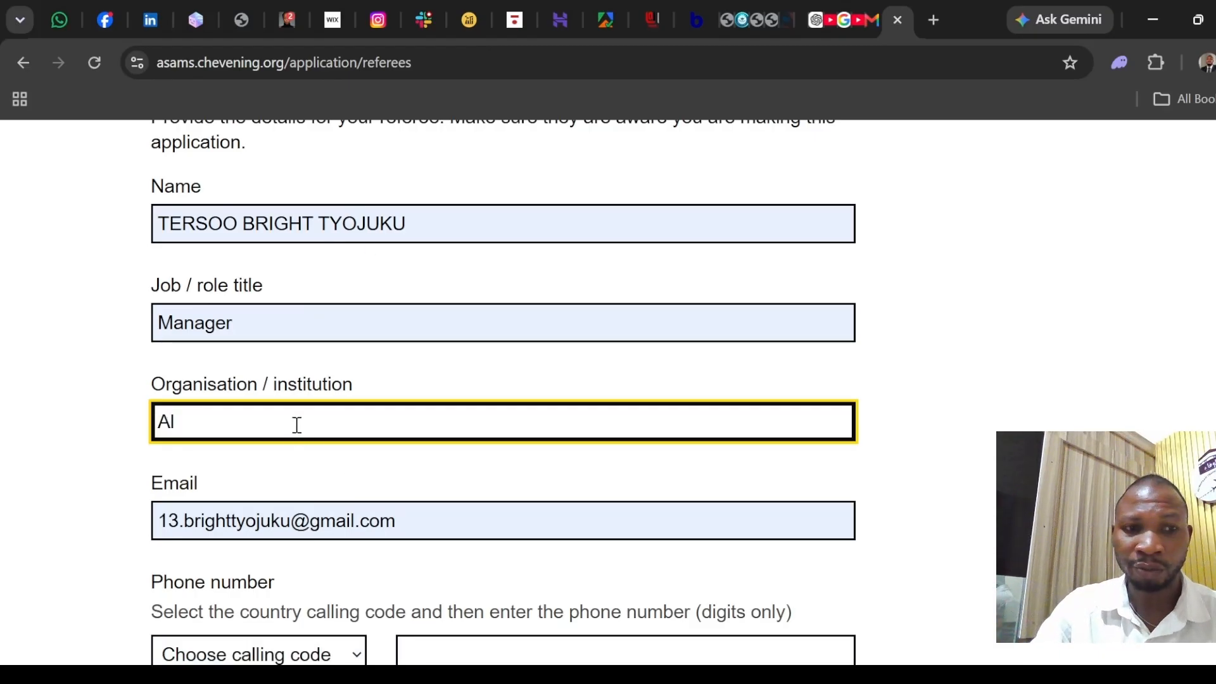
pyautogui.write('wafaa')
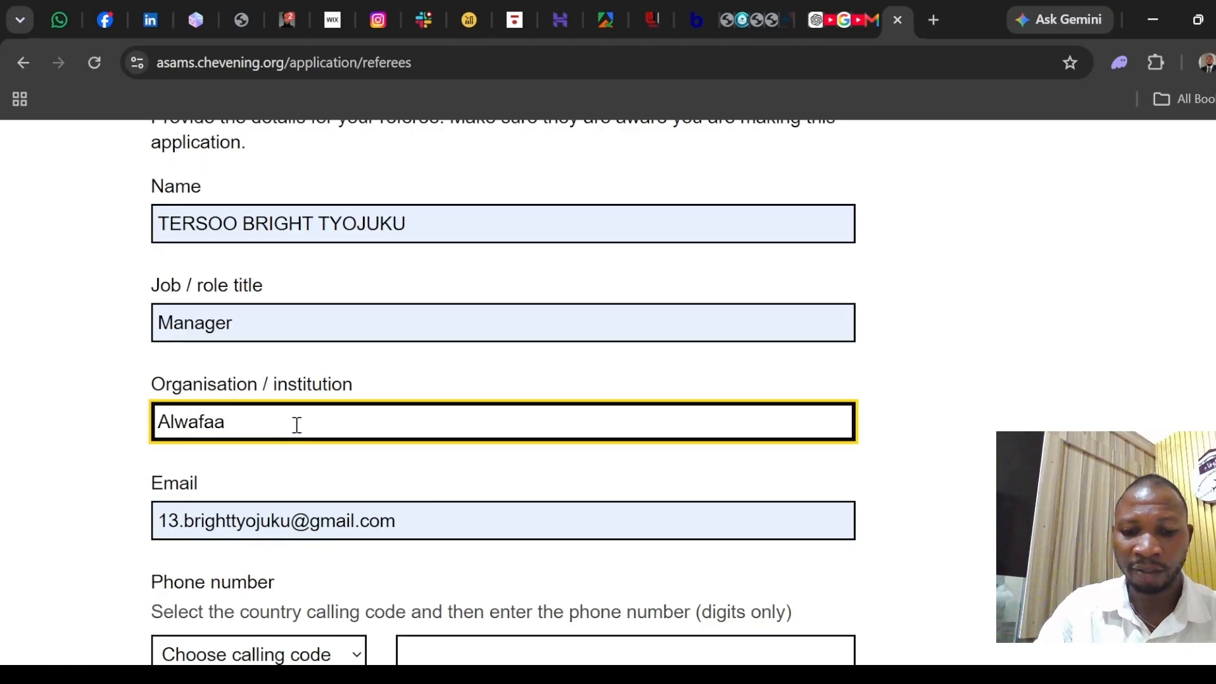
pyautogui.write('h travel')
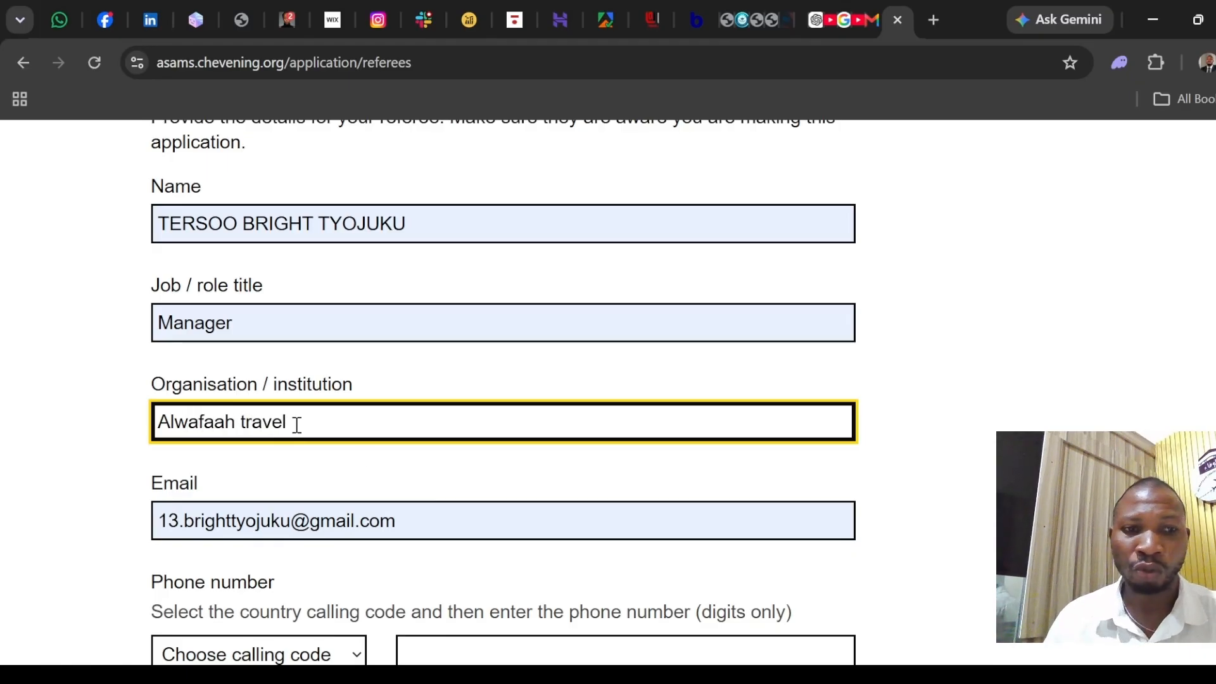
# Enter the referee's phone number with the +234 (NG) calling code
pyautogui.scroll(-3, 378, 467)
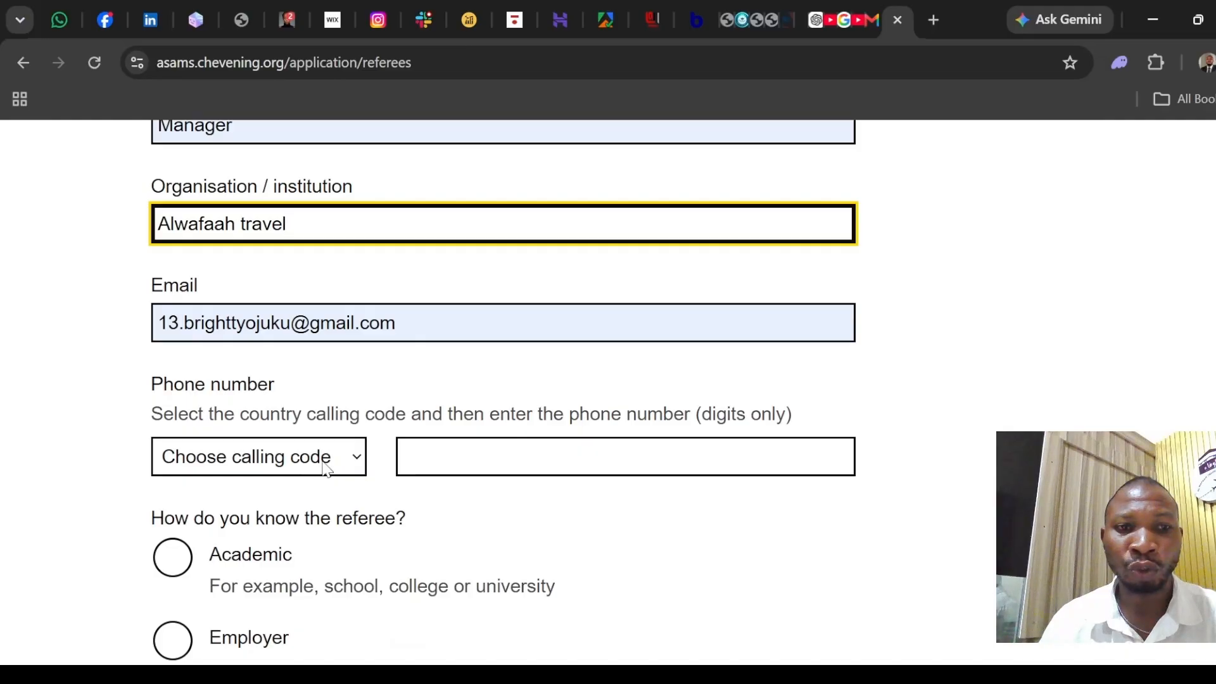
pyautogui.click(324, 469)
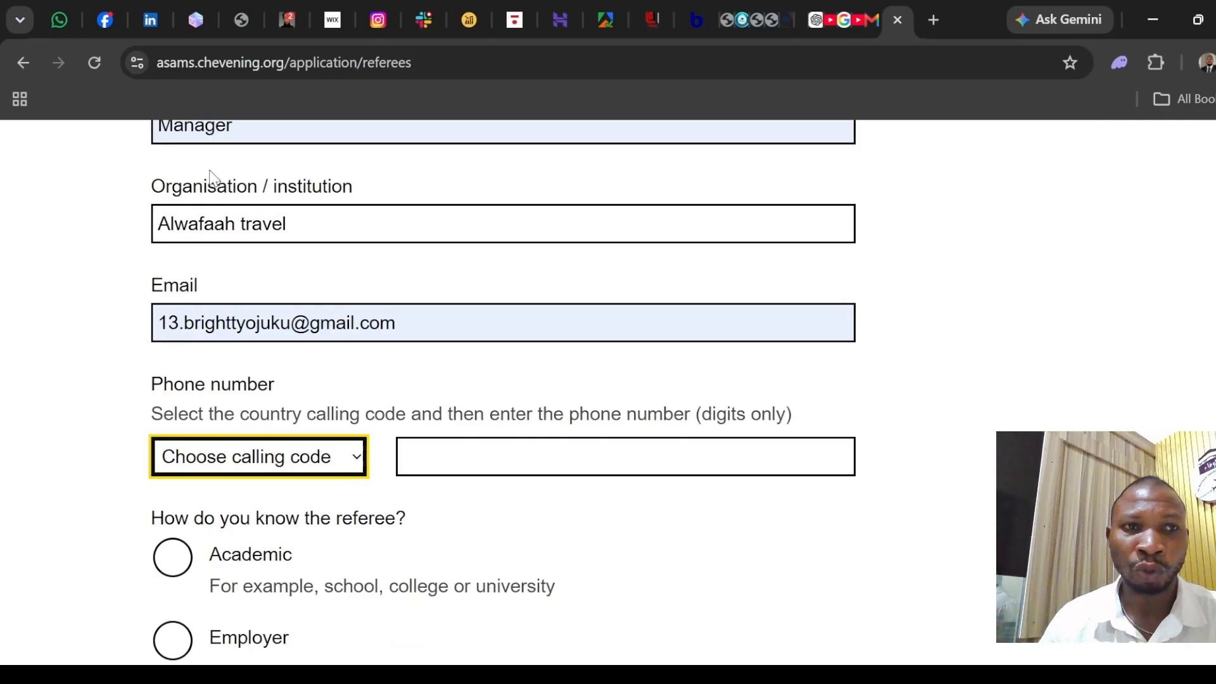
pyautogui.click(191, 123)
pyautogui.click(492, 458)
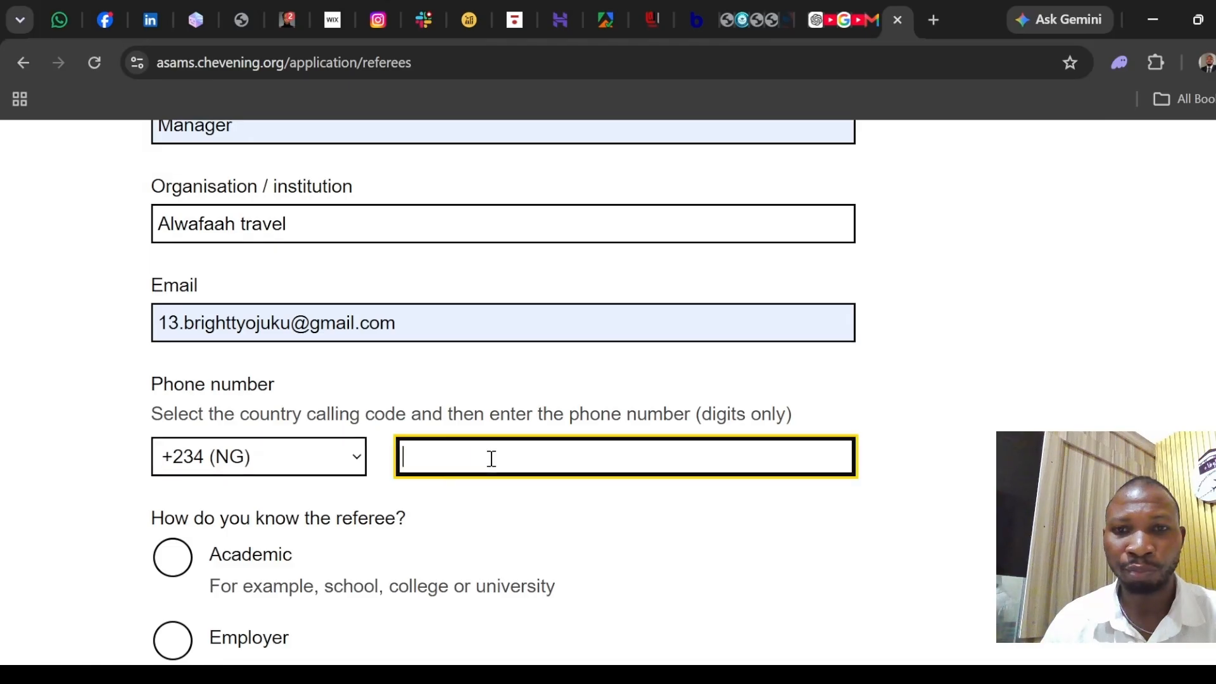
pyautogui.hotkey('ctrl', 'v')
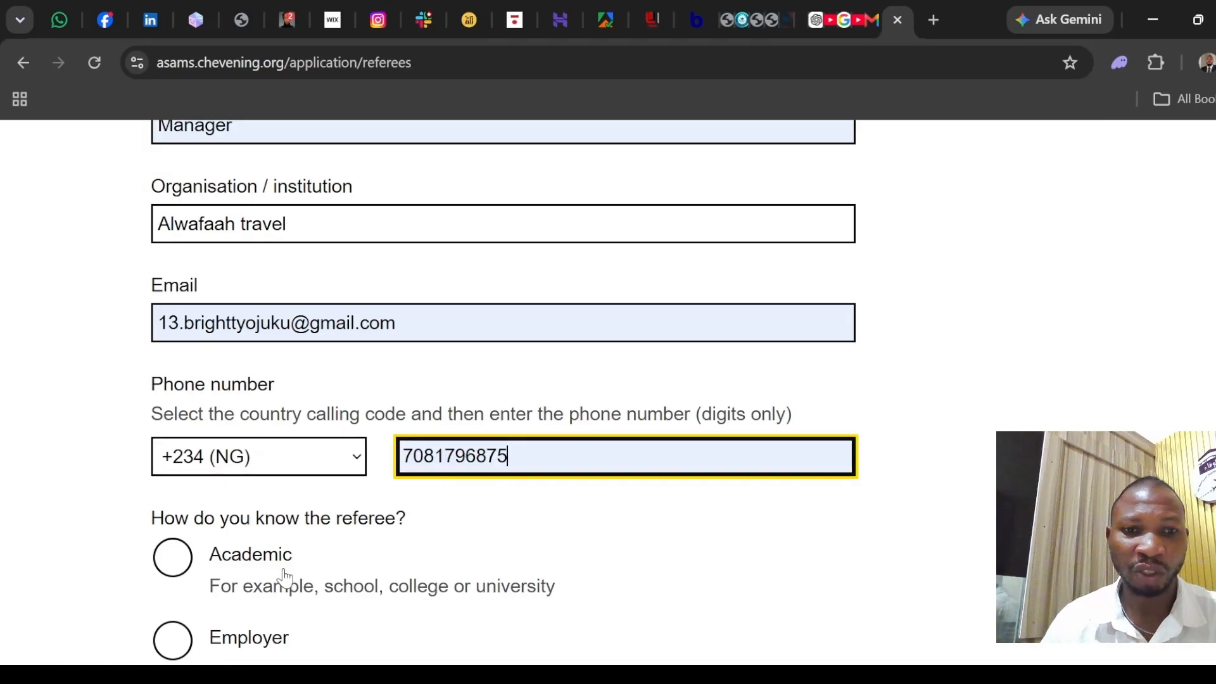
# Mark the referee as known through an employer, confirm consent, and save the referee details
pyautogui.scroll(-6, 283, 575)
pyautogui.scroll(1, 285, 575)
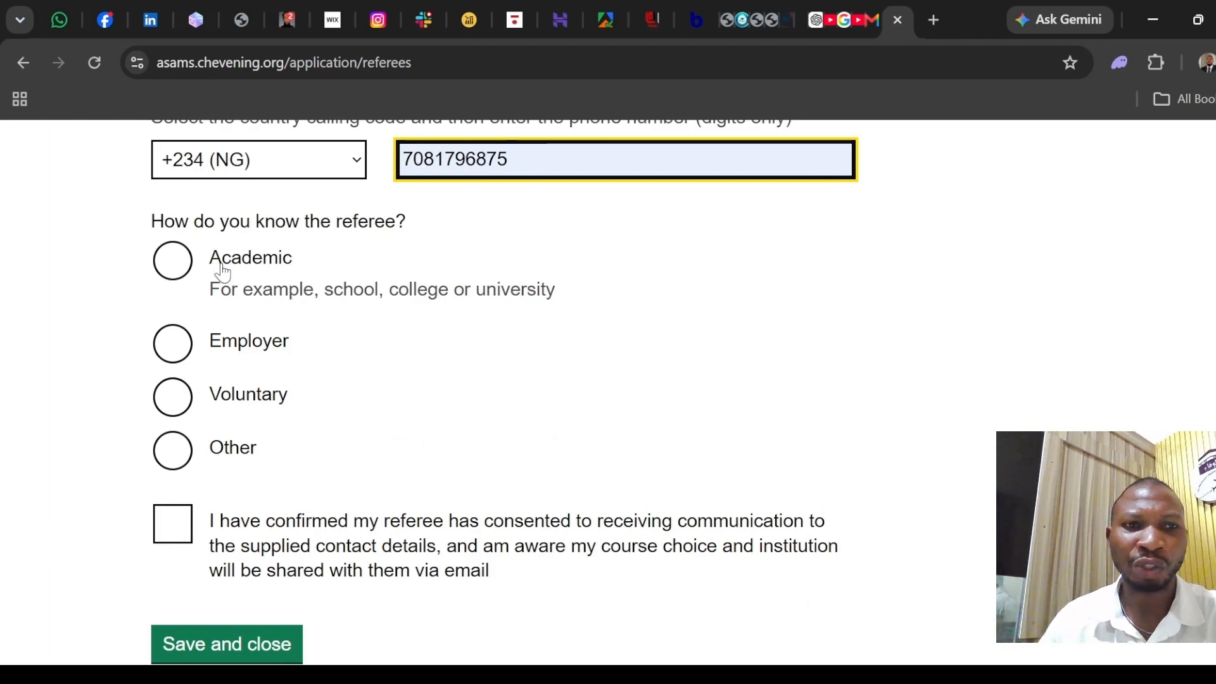
pyautogui.click(174, 348)
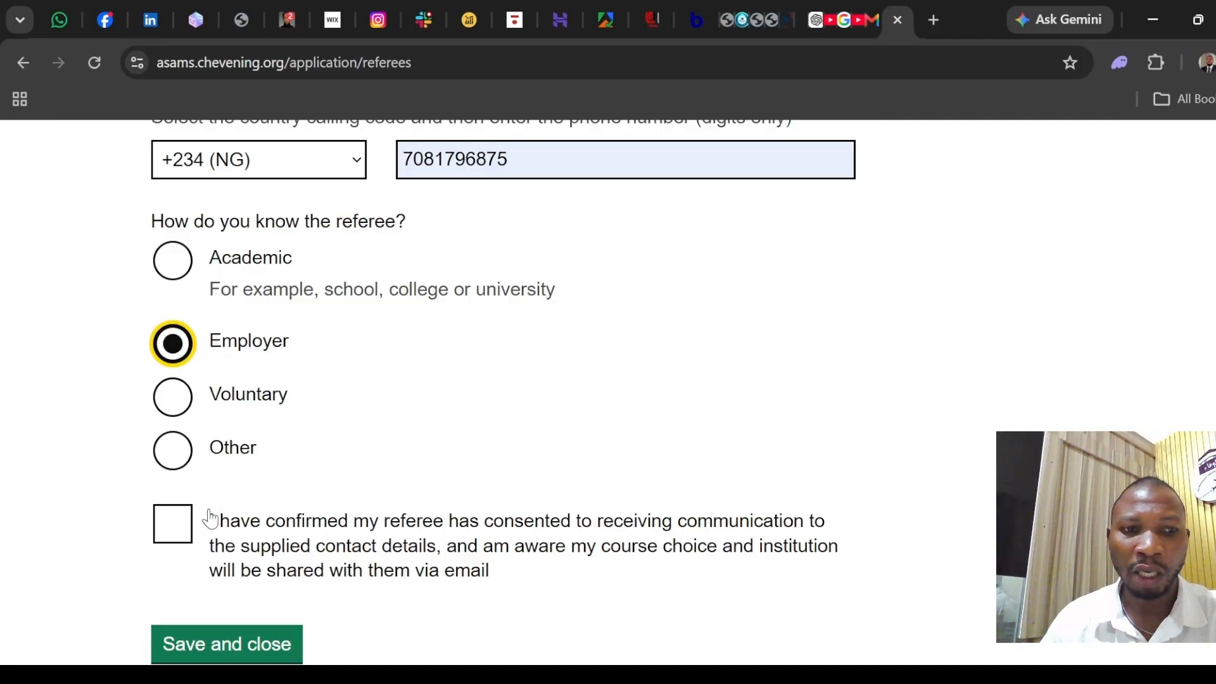
pyautogui.click(182, 525)
pyautogui.click(251, 646)
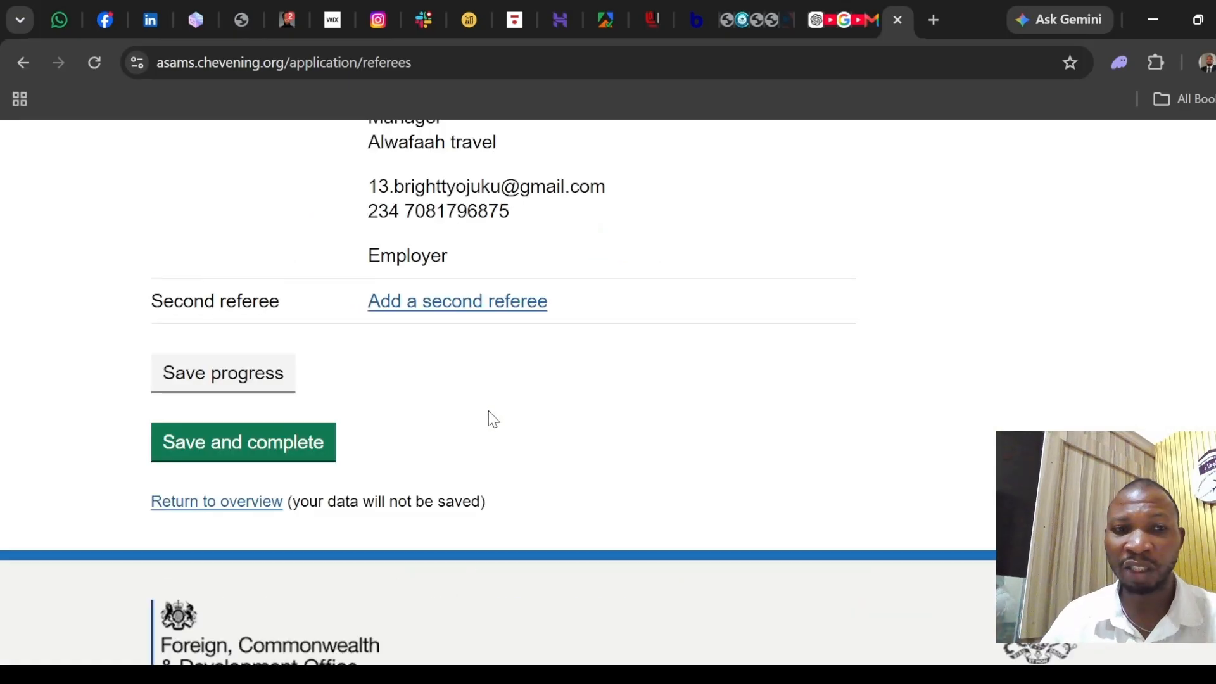
pyautogui.click(223, 380)
pyautogui.scroll(-10, 352, 468)
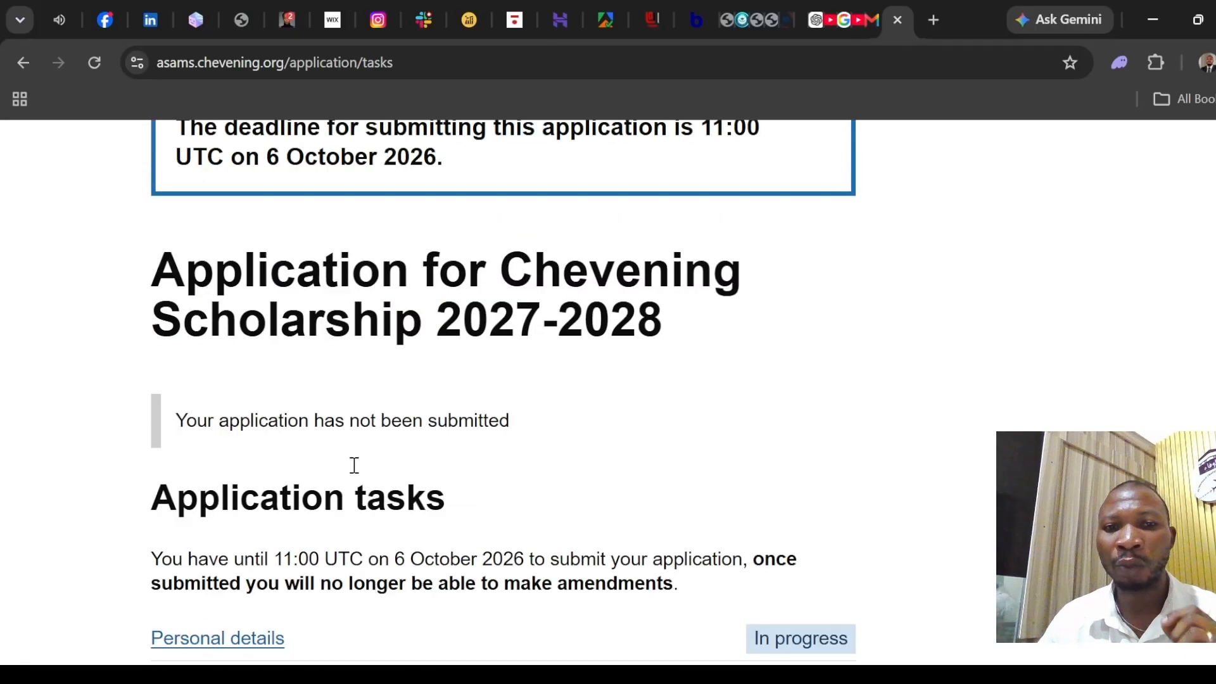
pyautogui.scroll(-2, 353, 468)
# Open Supporting statements and scroll to the empty answer box for the leadership question
pyautogui.click(223, 277)
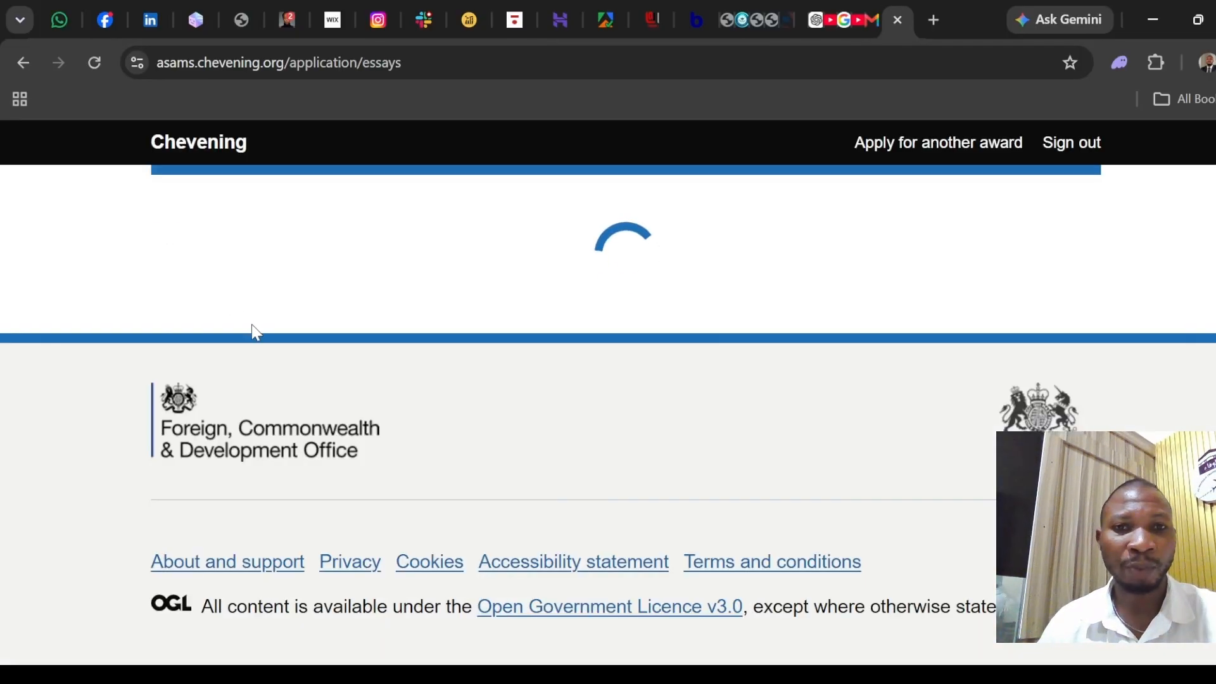
pyautogui.scroll(-3, 377, 472)
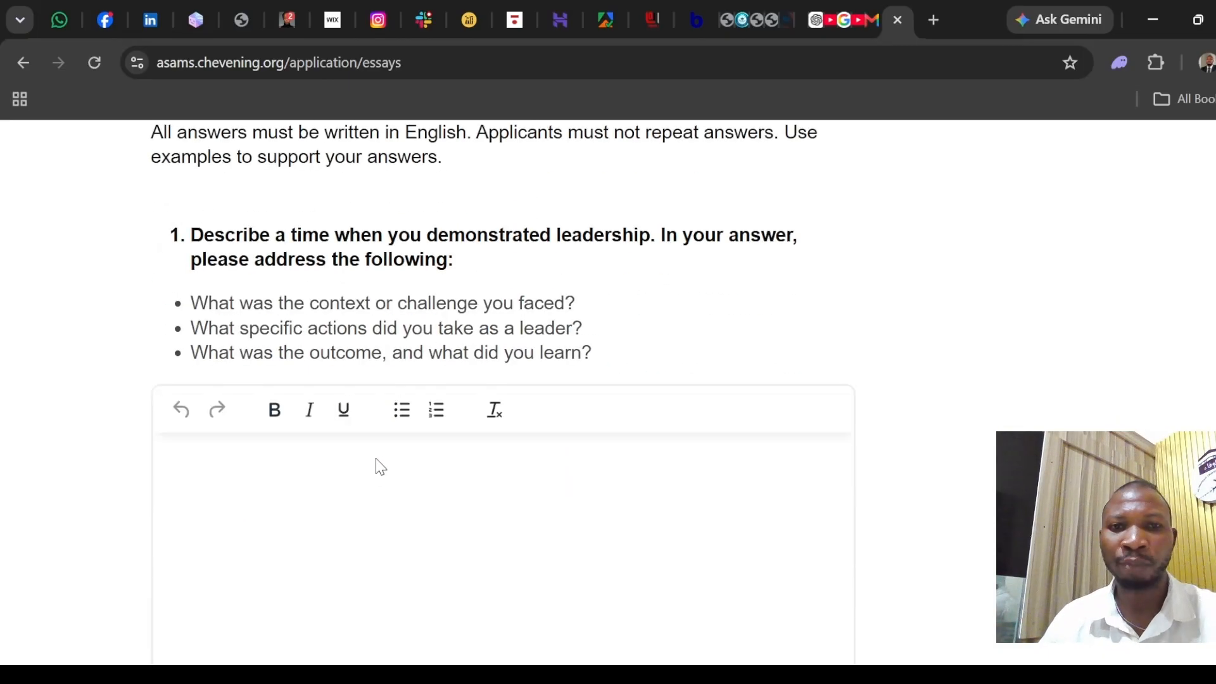
pyautogui.scroll(2, 323, 325)
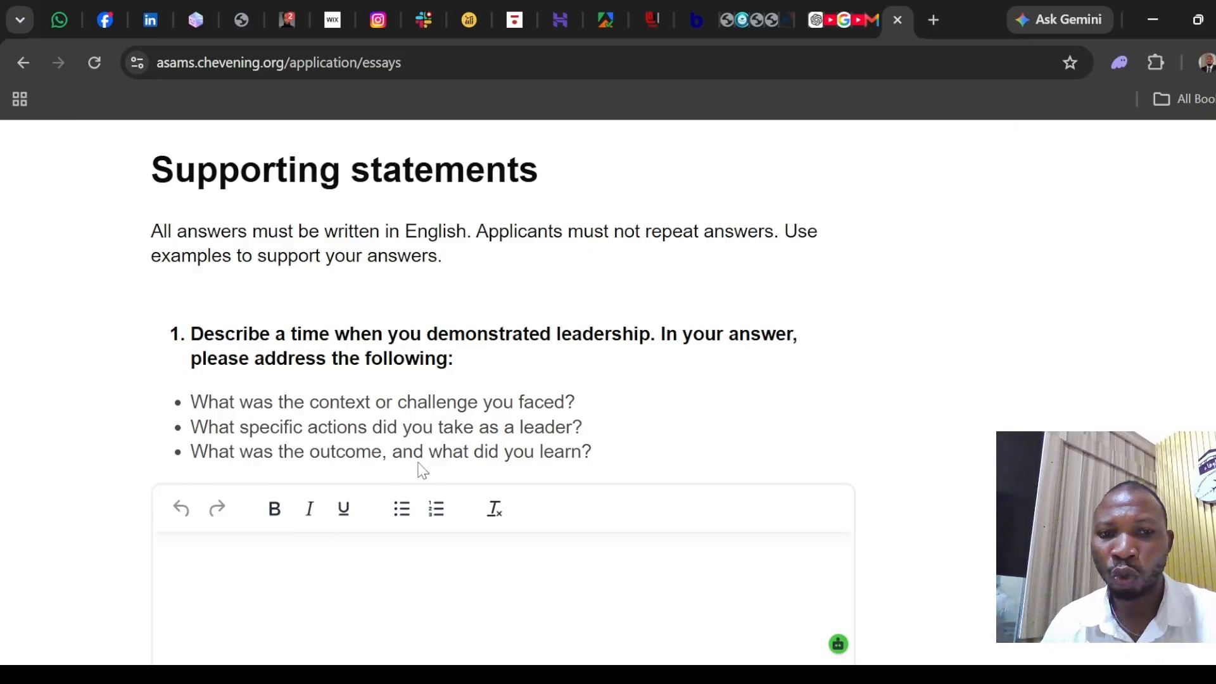
pyautogui.scroll(-3, 507, 482)
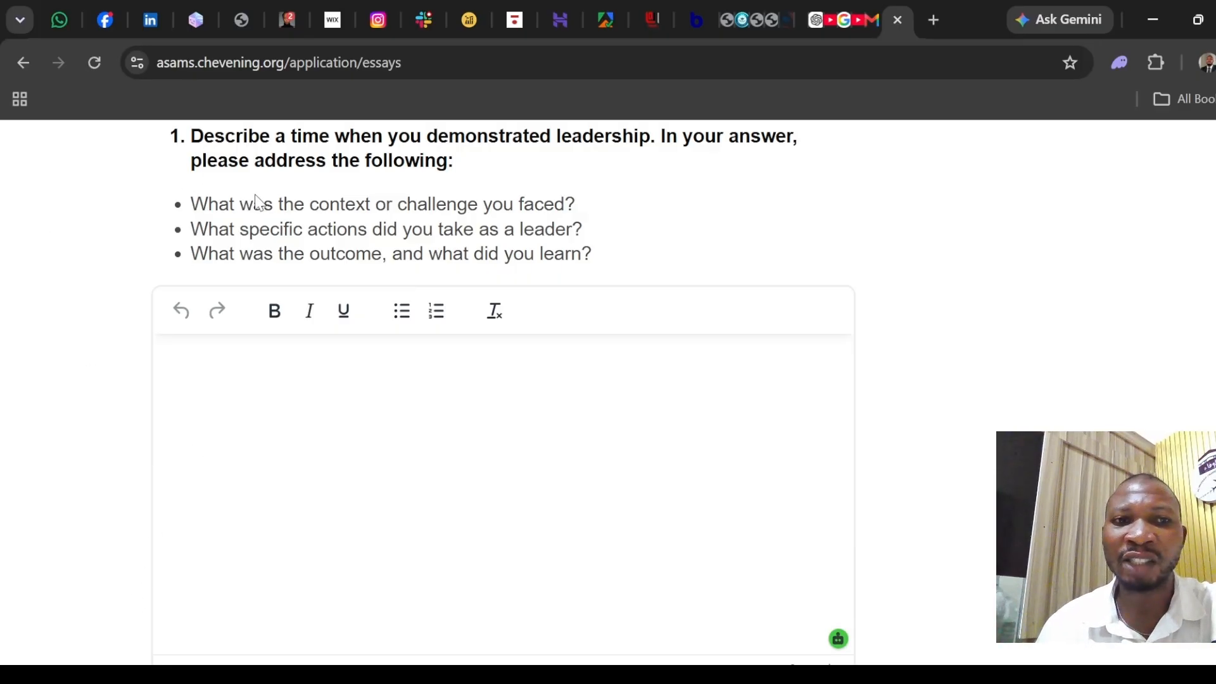
# Paste the 47-word eligibility message into the question 1 answer
pyautogui.click(347, 422)
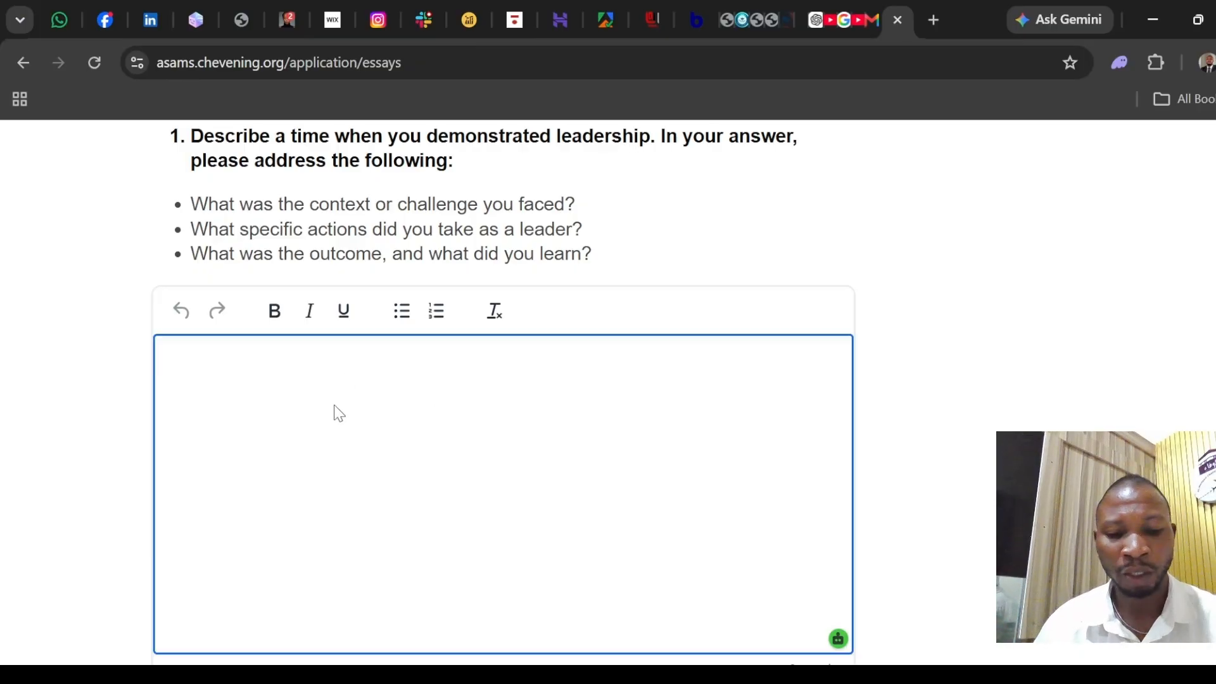
pyautogui.write('v')
pyautogui.press('BackSpace')
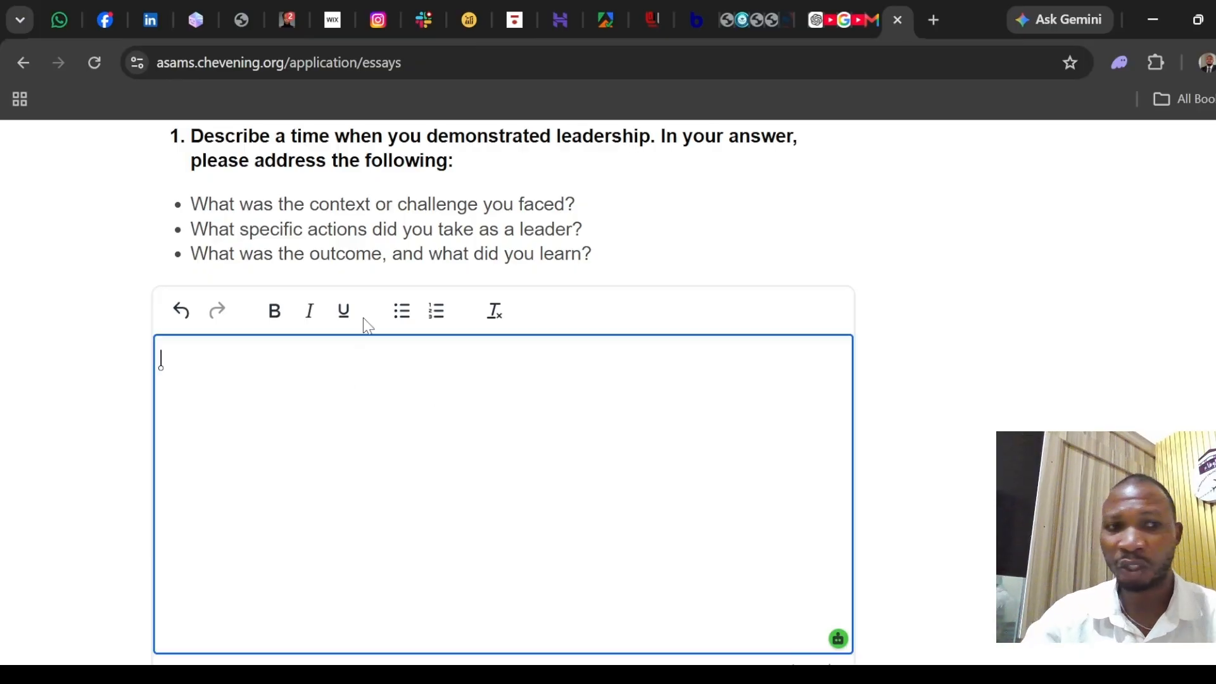
pyautogui.write('Hello,  Good news! The responses you have given us indicate that you are eligible to apply for a Chevening Scholarship 2027-2028.  We strongly recommend you prepare and submit your application as soon as possible to avoid missing the deadline on 11:00 UTC on 6 October 2')
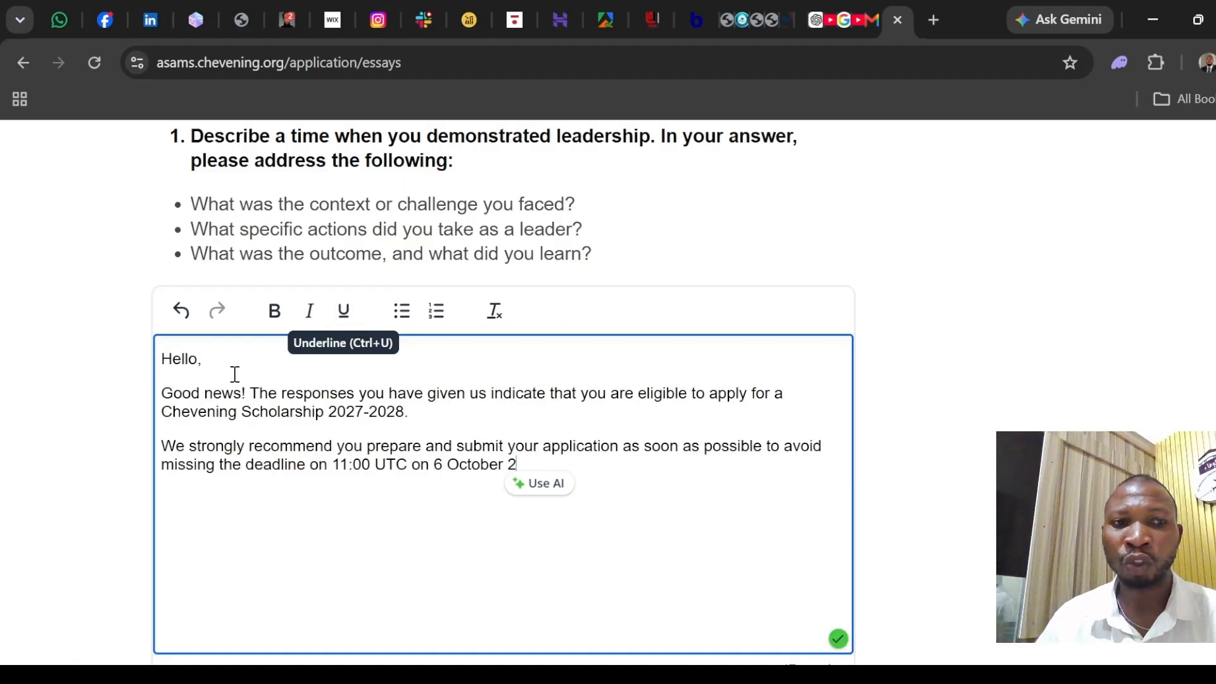
# Paste the same eligibility message into the answers for questions 2 and 3
pyautogui.scroll(-10, 346, 441)
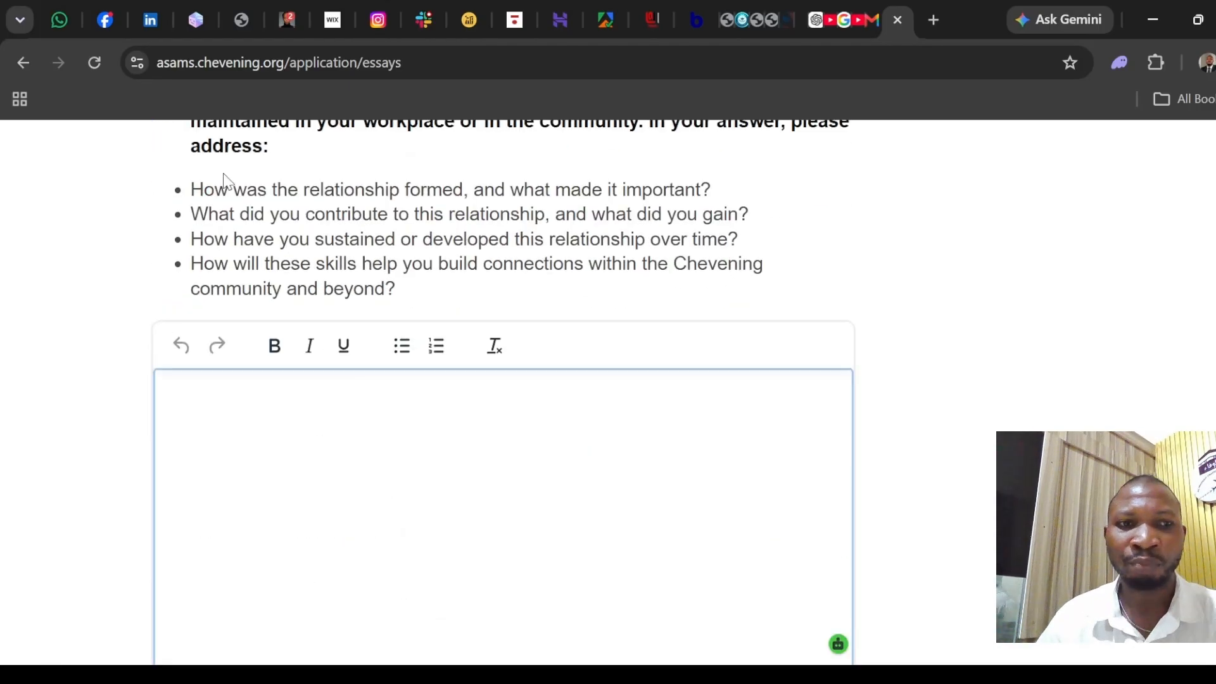
pyautogui.click(245, 402)
pyautogui.write('Hello,  Good news! The responses you have given us indicate that you are eligible to apply for a Chevening Scholarship 2027-2028.  We strongly recommend you prepare and submit your application as soon as possible to avoid missing the deadline on 11:00 UTC on 6 October 2')
pyautogui.scroll(-12, 241, 456)
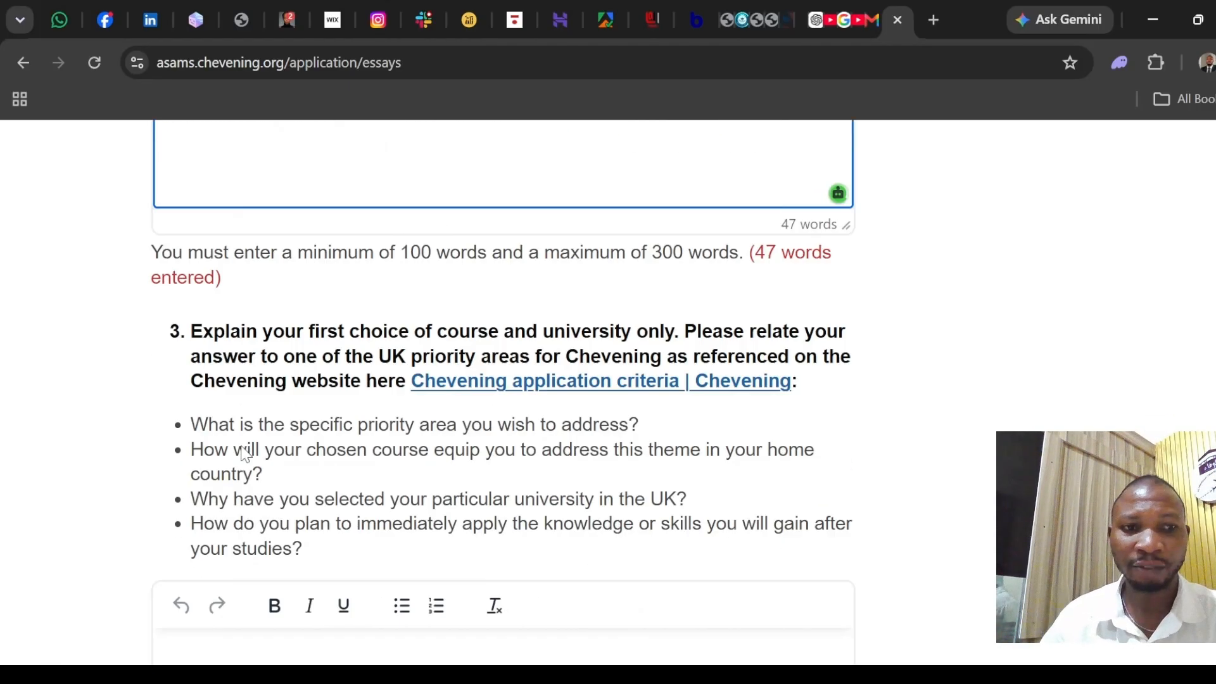
pyautogui.click(248, 431)
pyautogui.hotkey('ctrl', 'v')
# Paste the message into question 4's answer and save the essay progress
pyautogui.scroll(-10, 252, 425)
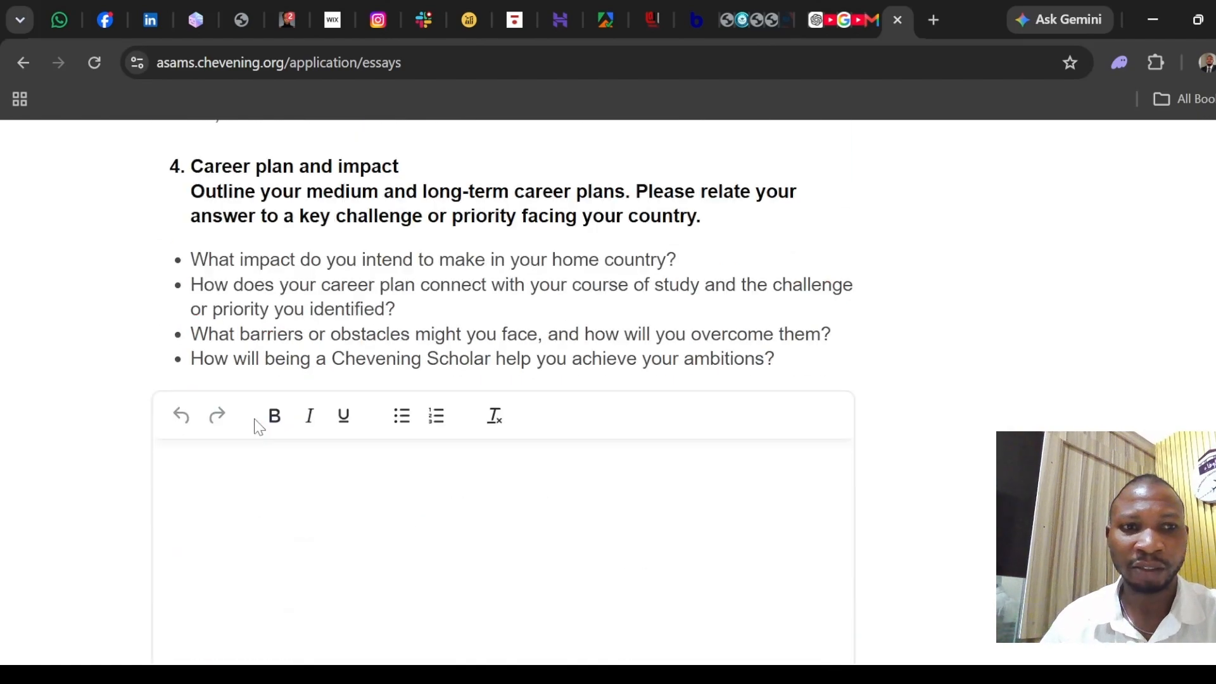
pyautogui.scroll(5, 248, 400)
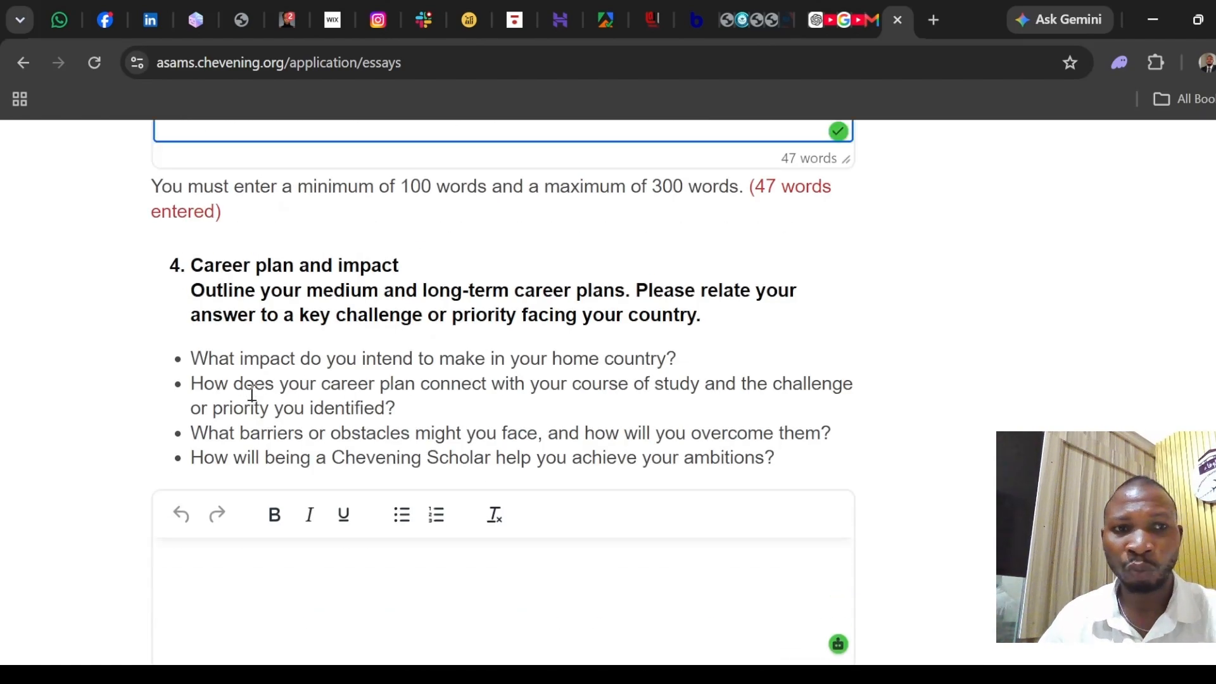
pyautogui.scroll(12, 257, 396)
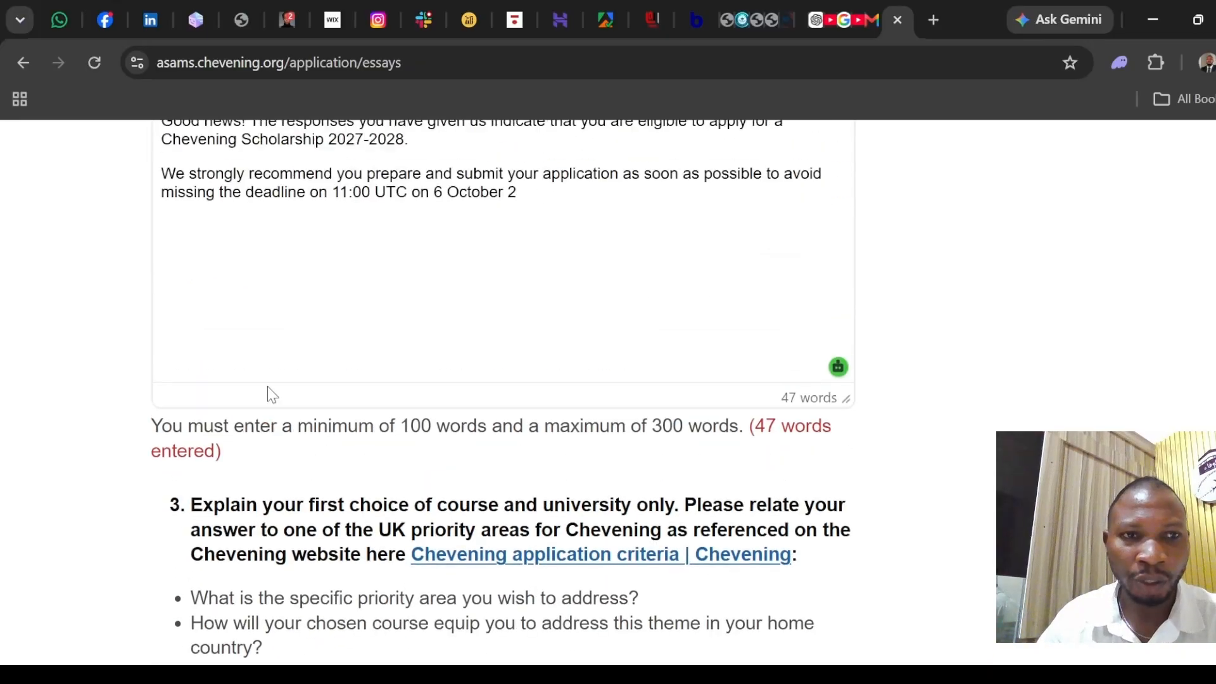
pyautogui.scroll(8, 264, 391)
pyautogui.scroll(-7, 261, 393)
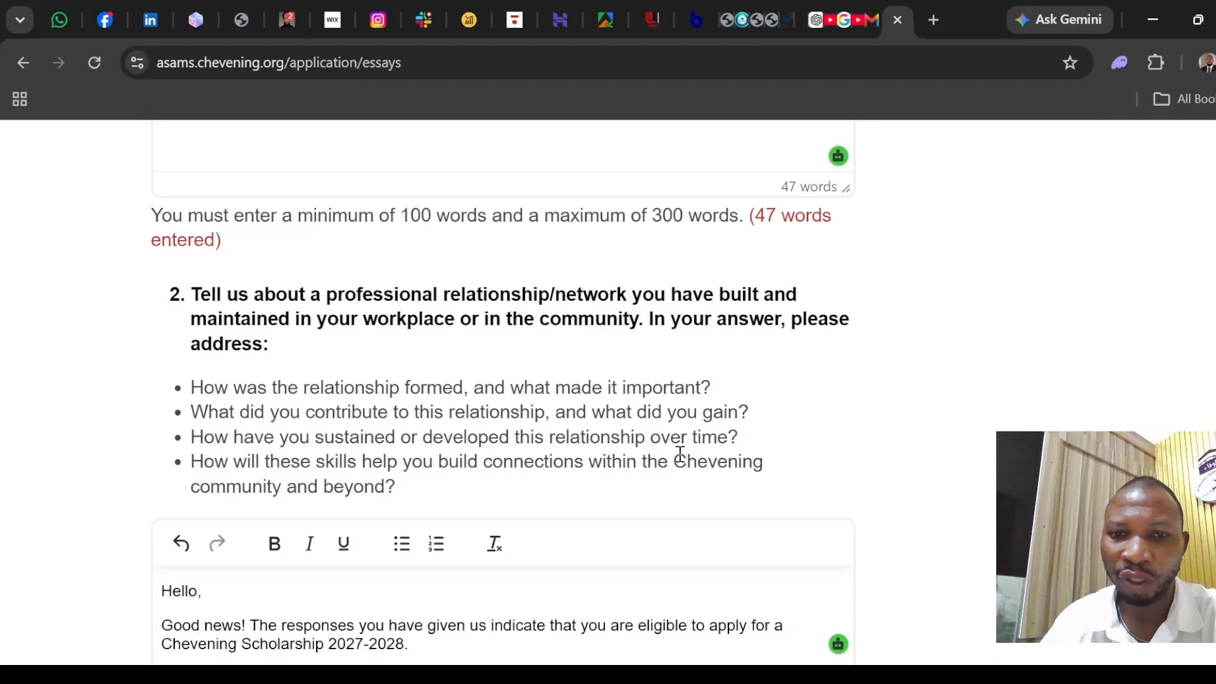
pyautogui.scroll(-2, 267, 453)
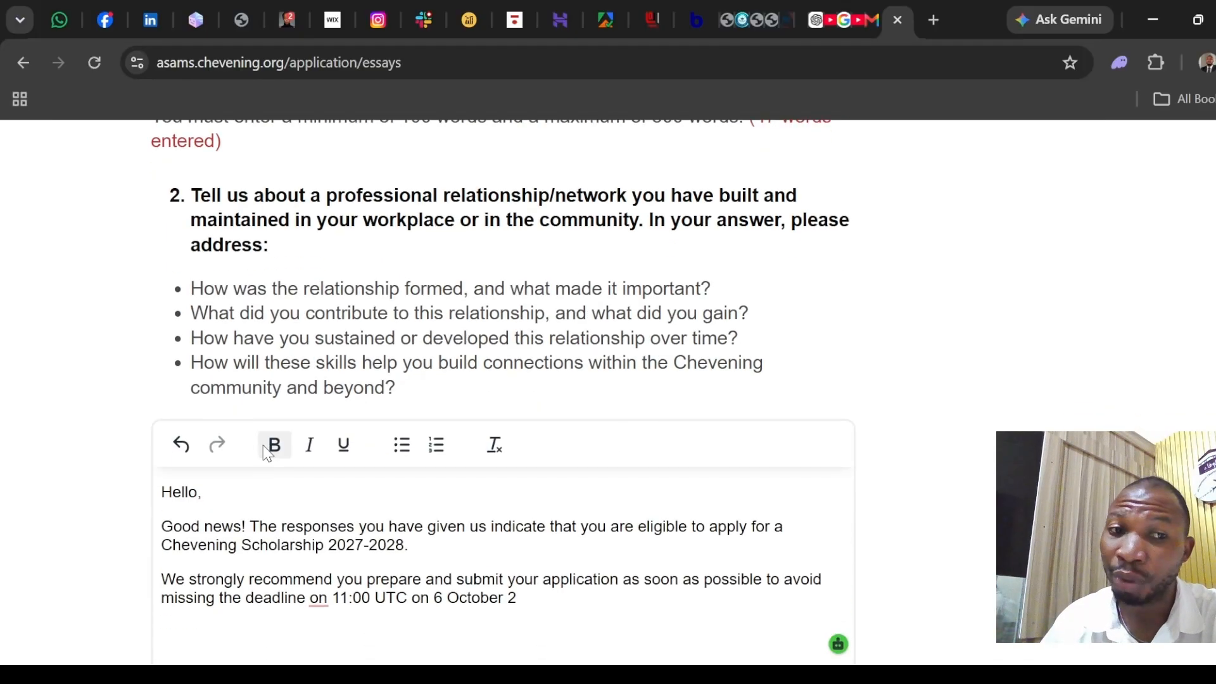
pyautogui.scroll(-4, 266, 453)
pyautogui.scroll(-2, 264, 453)
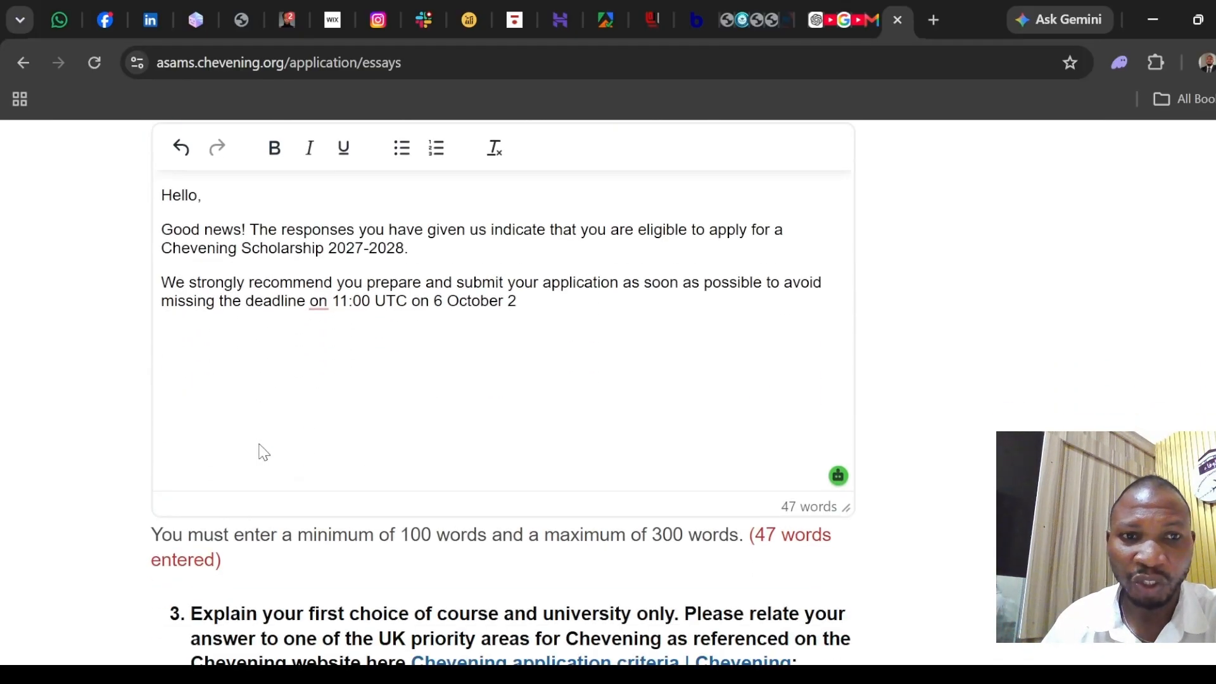
pyautogui.scroll(-2, 264, 452)
pyautogui.scroll(4, 260, 450)
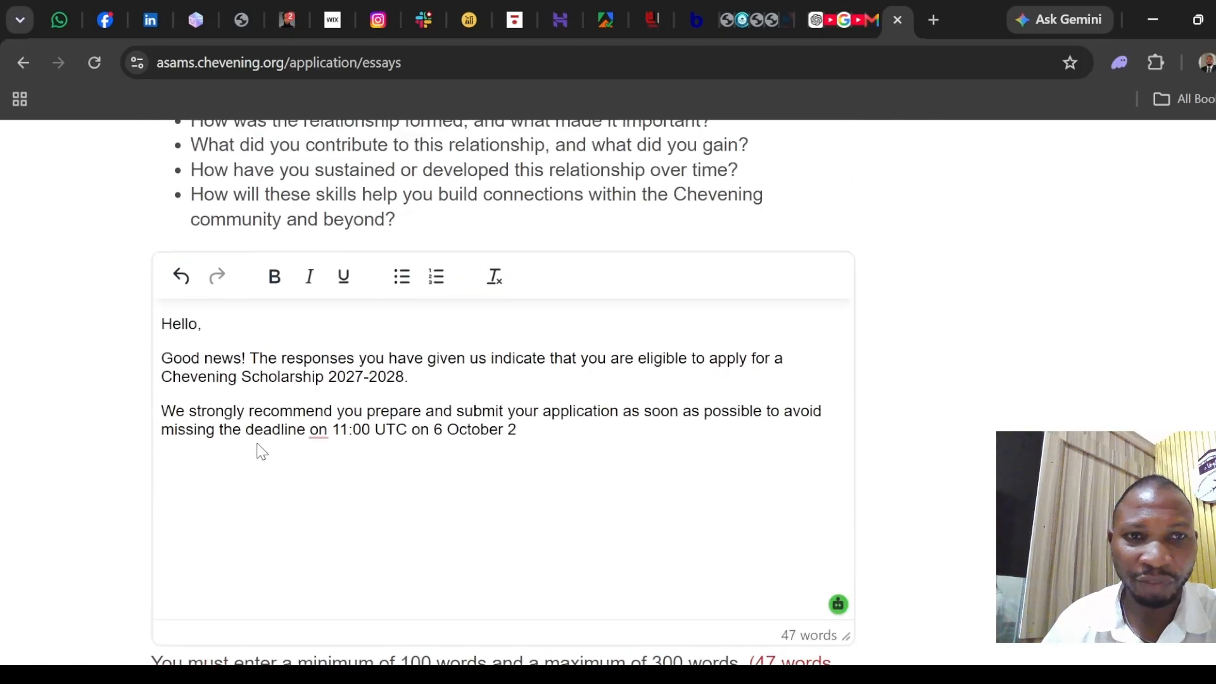
pyautogui.scroll(-1, 259, 447)
pyautogui.scroll(-10, 259, 443)
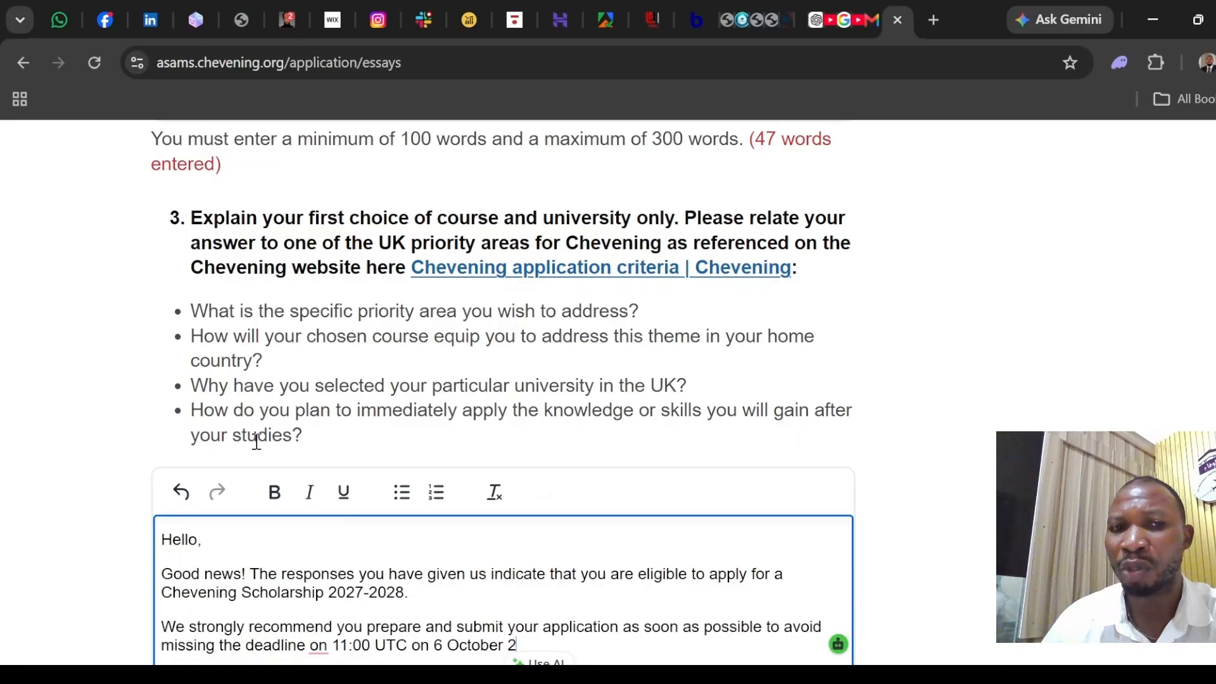
pyautogui.scroll(-2, 299, 415)
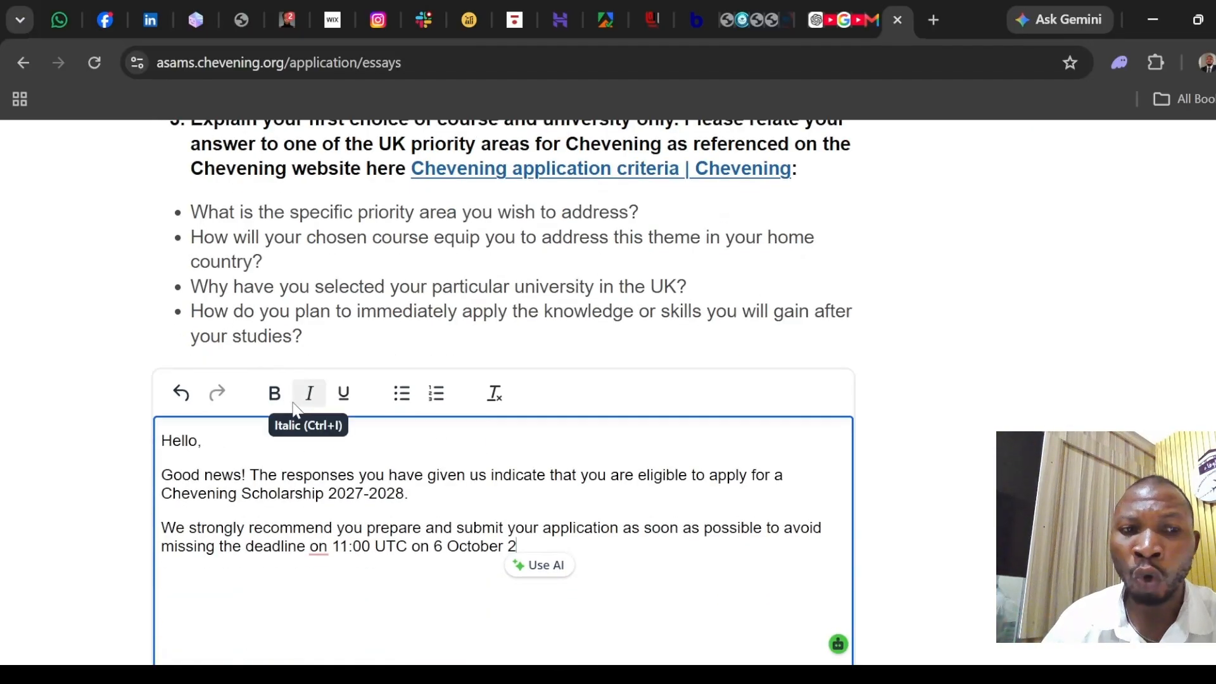
pyautogui.scroll(-16, 297, 405)
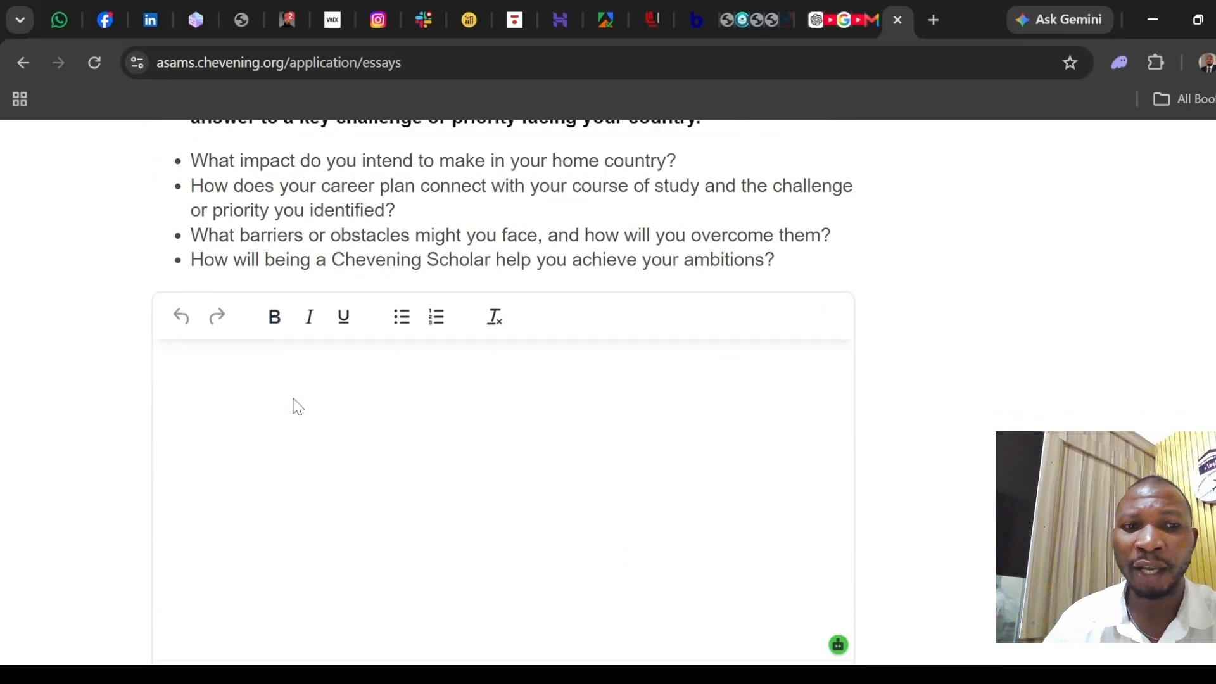
pyautogui.click(293, 405)
pyautogui.hotkey('ctrl', 'v')
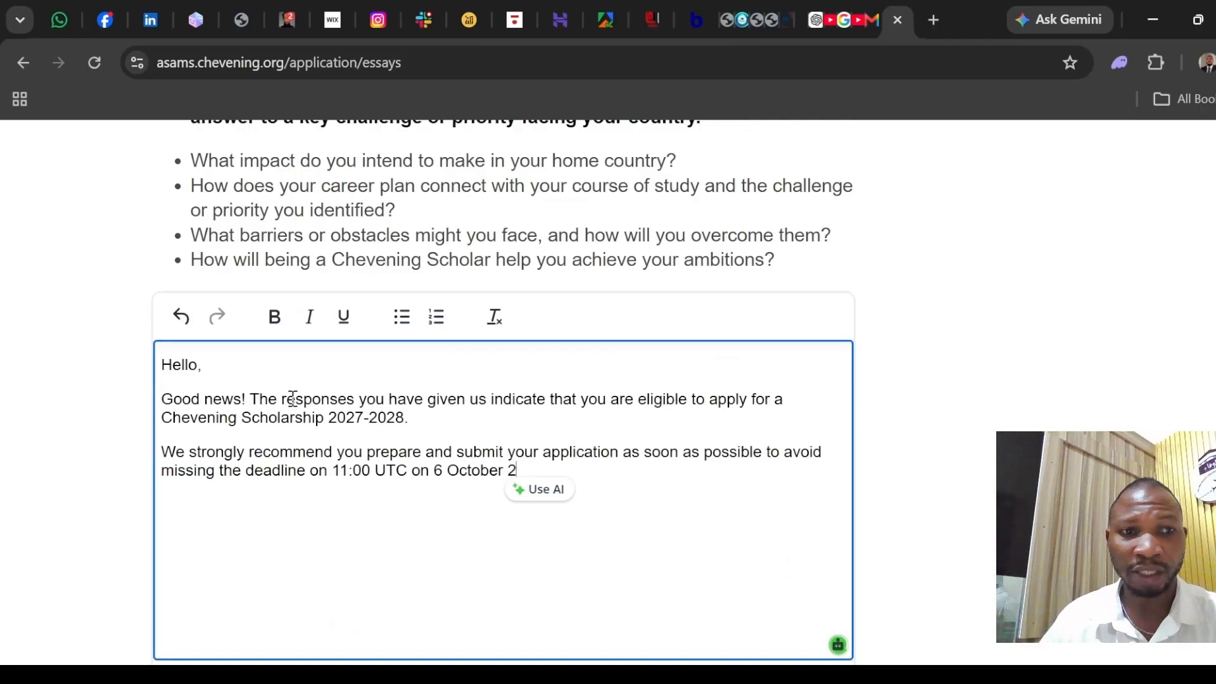
pyautogui.scroll(-8, 293, 407)
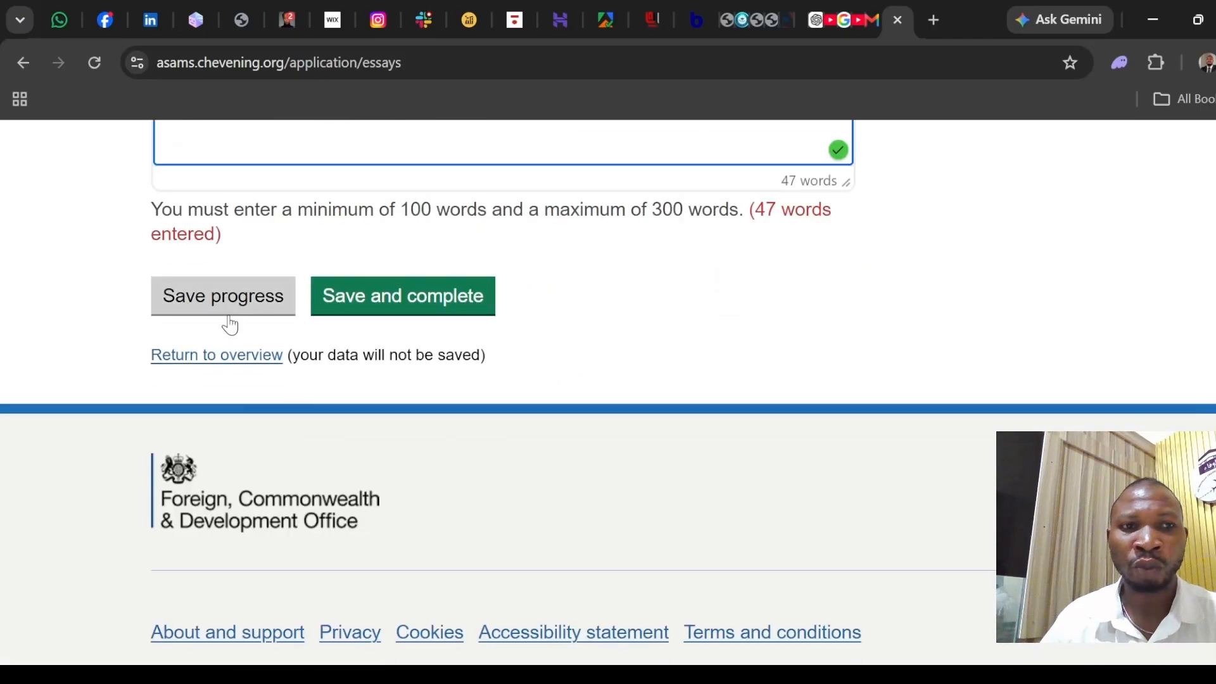
pyautogui.click(241, 318)
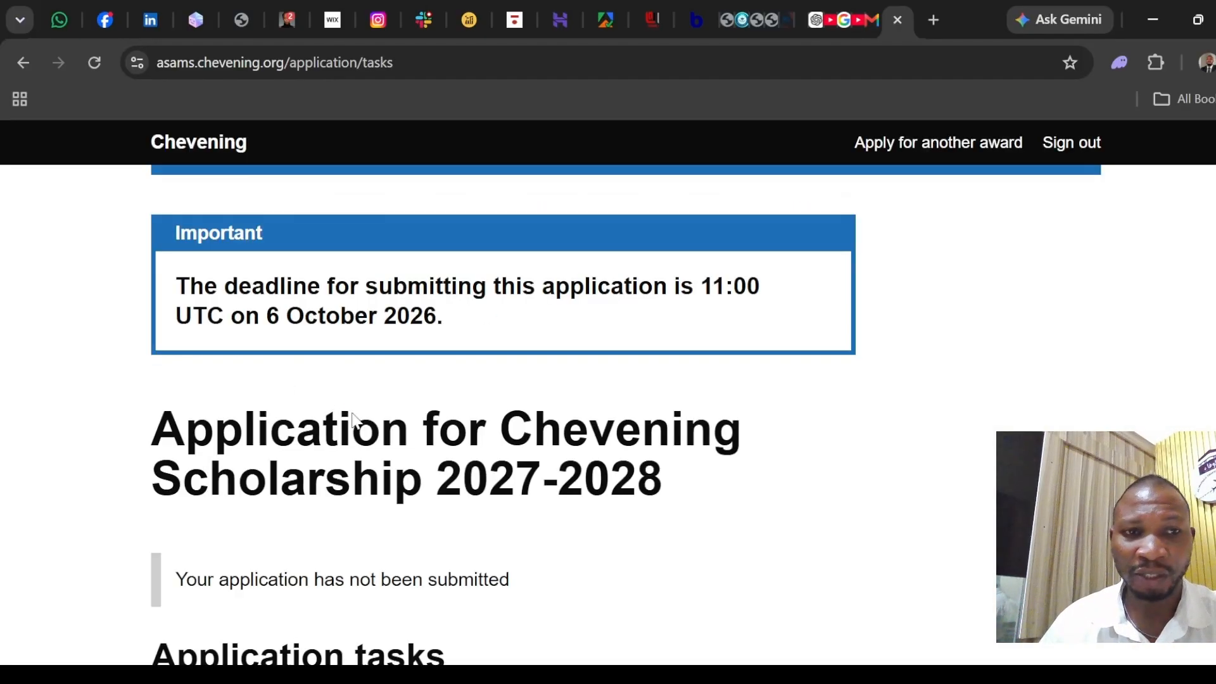
# Open the Equal opportunities task from the application overview
pyautogui.scroll(-10, 352, 425)
pyautogui.scroll(-3, 412, 447)
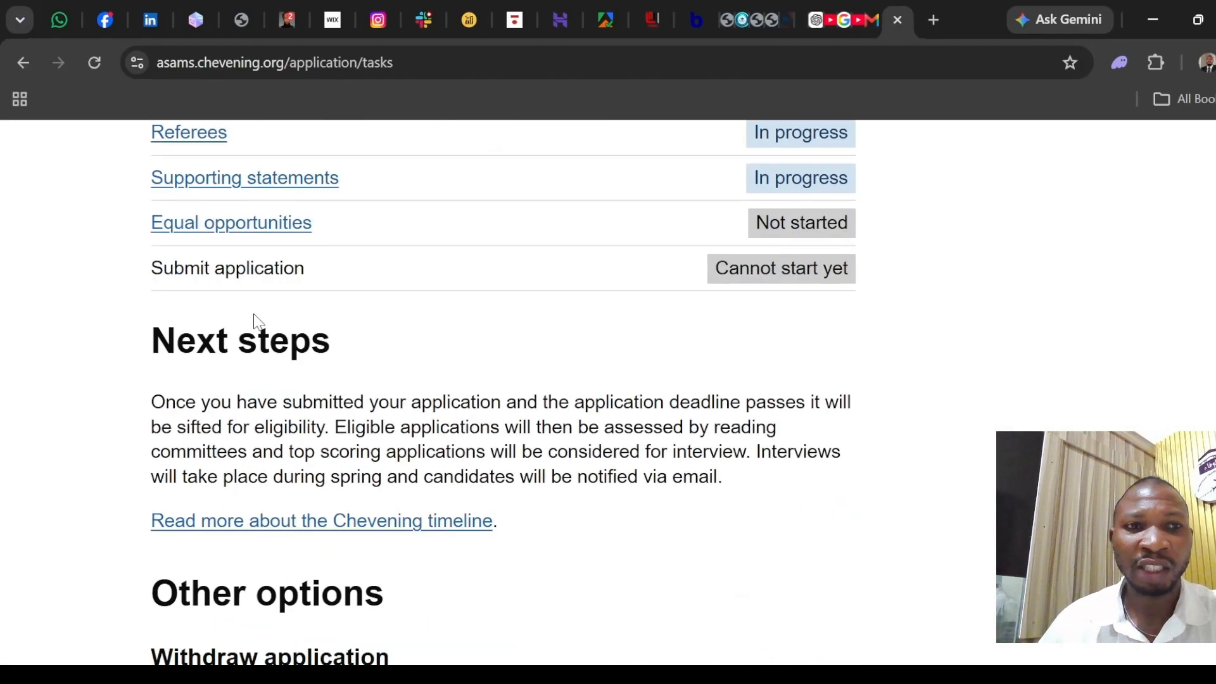
pyautogui.click(206, 235)
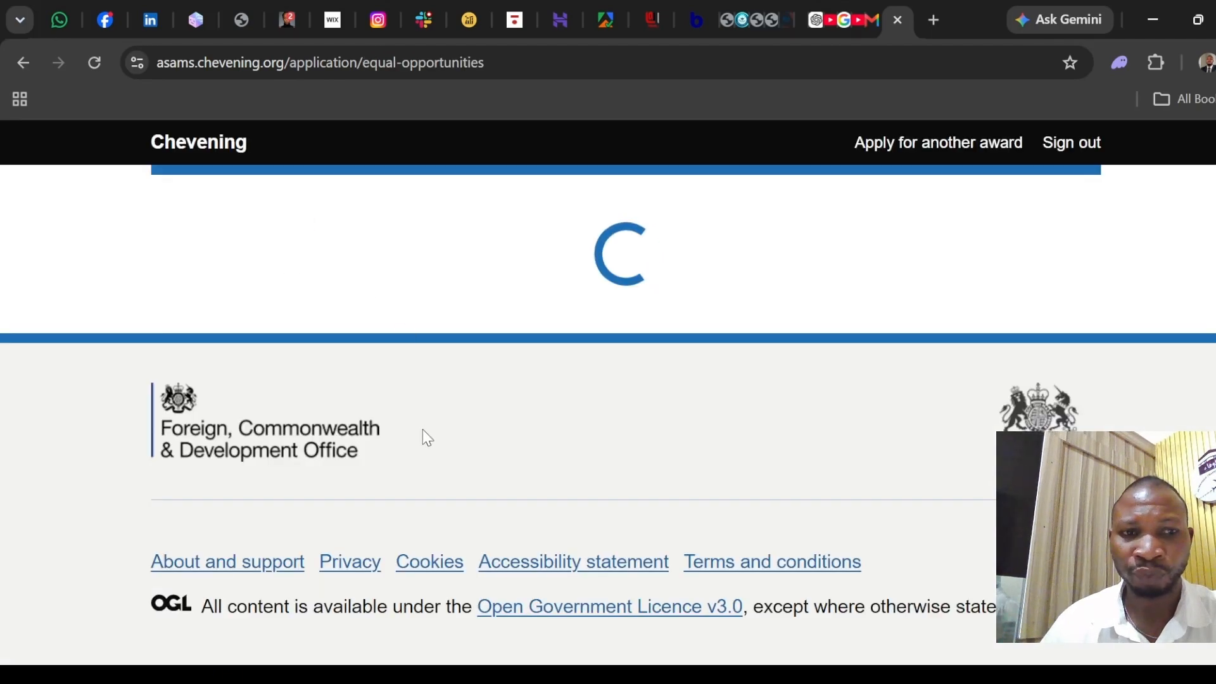
# Set the country of birth to Nigeria
pyautogui.scroll(2, 401, 436)
pyautogui.scroll(2, 401, 436)
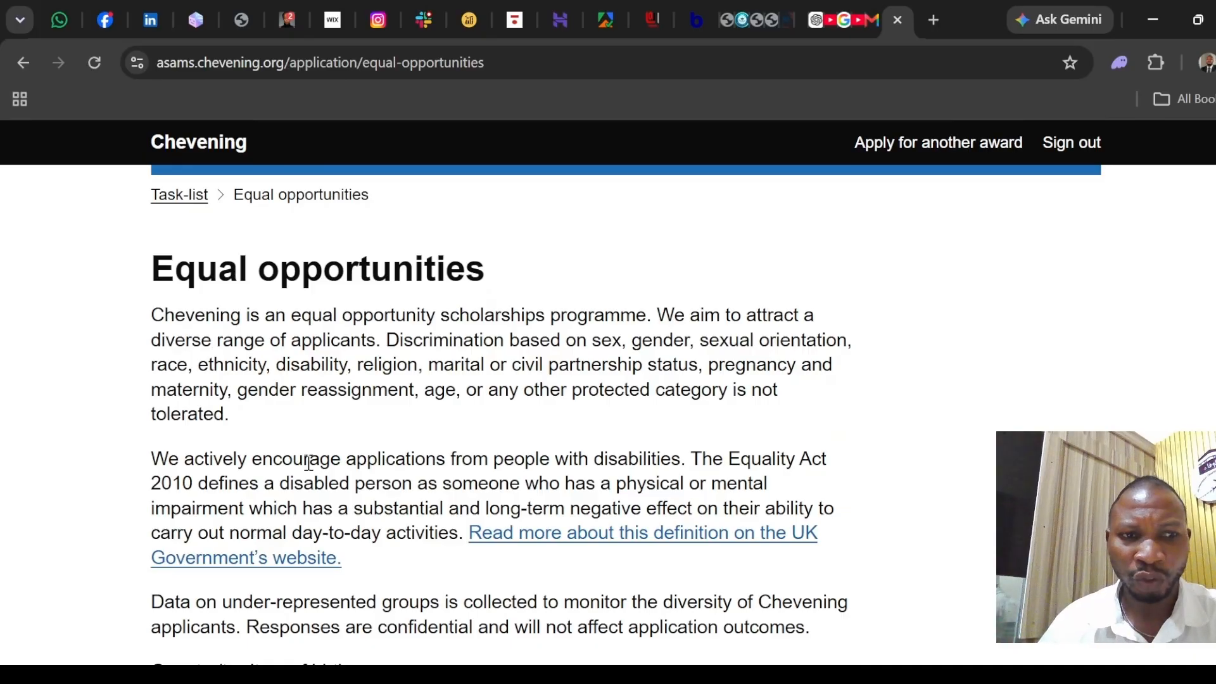
pyautogui.scroll(-5, 308, 463)
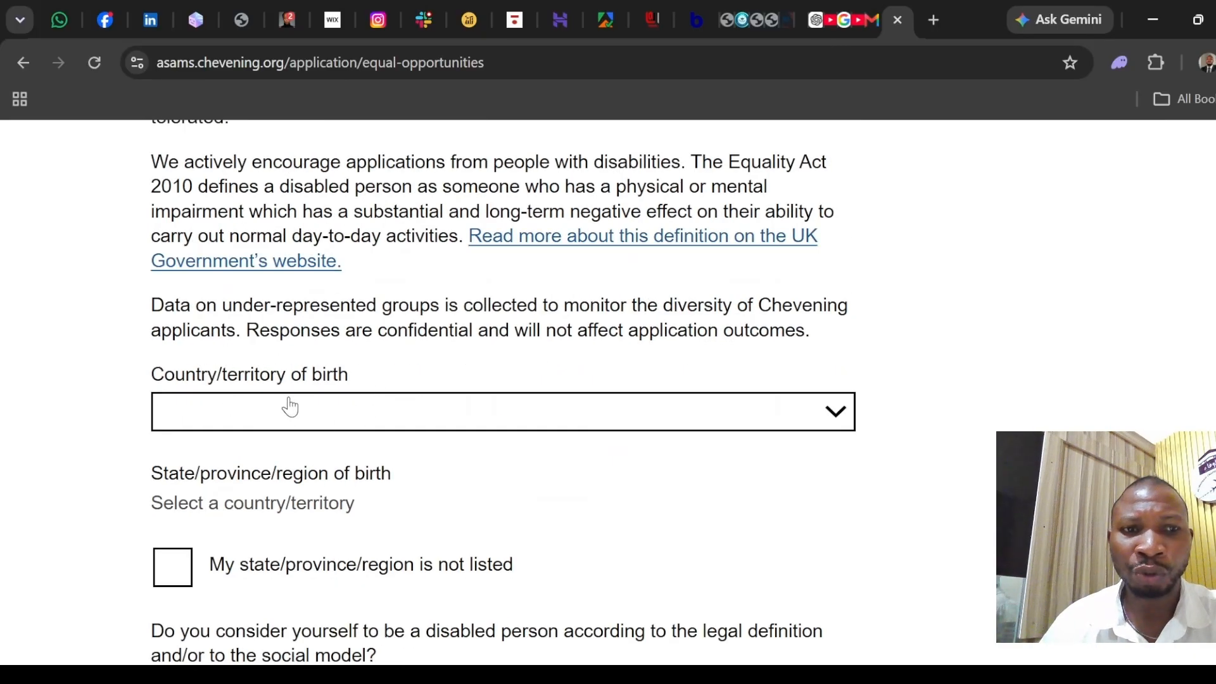
pyautogui.click(355, 407)
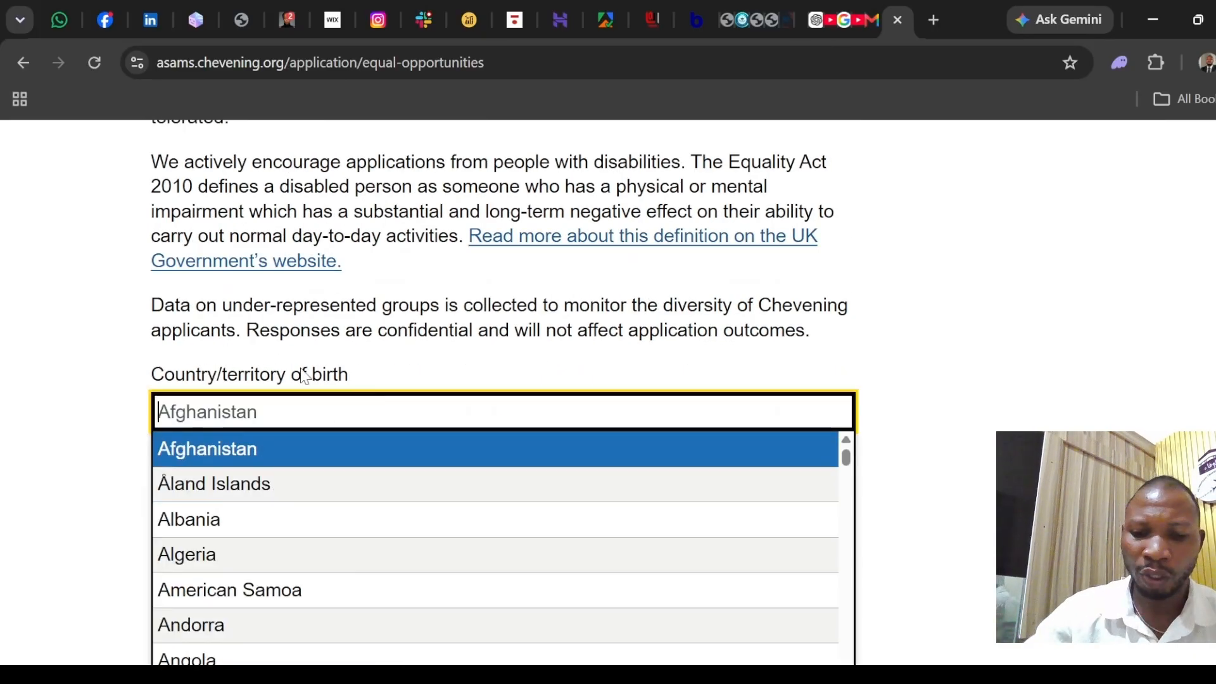
pyautogui.write('nid')
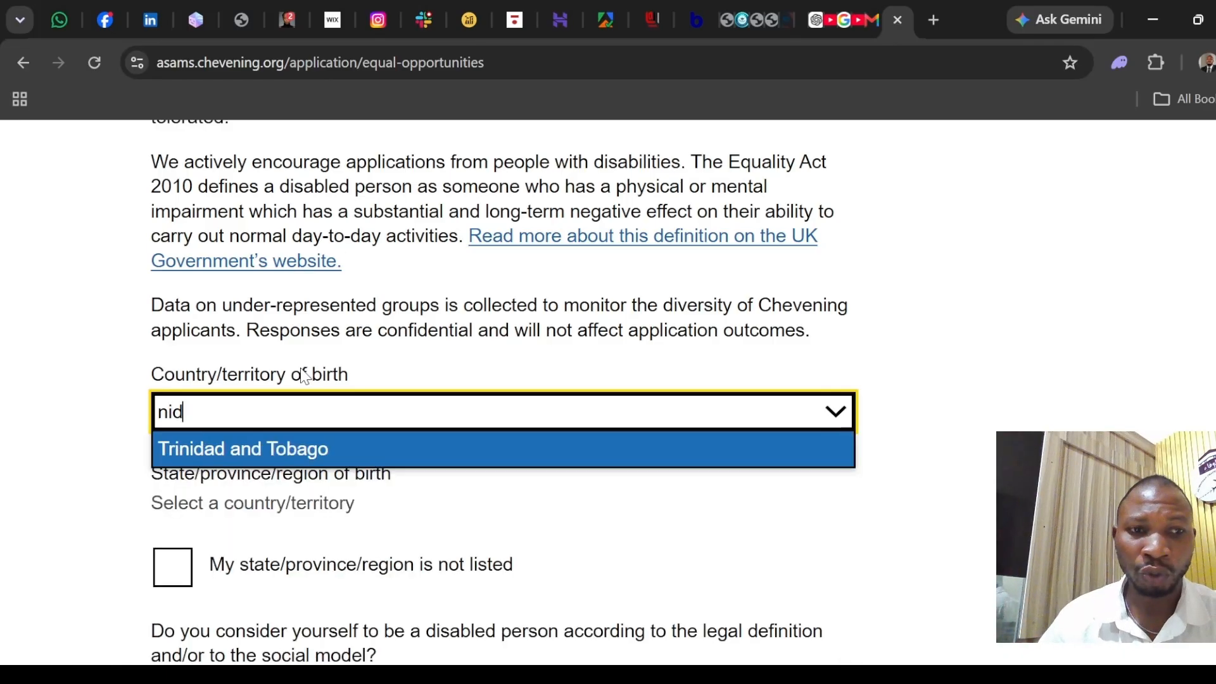
pyautogui.press('BackSpace')
pyautogui.write('g')
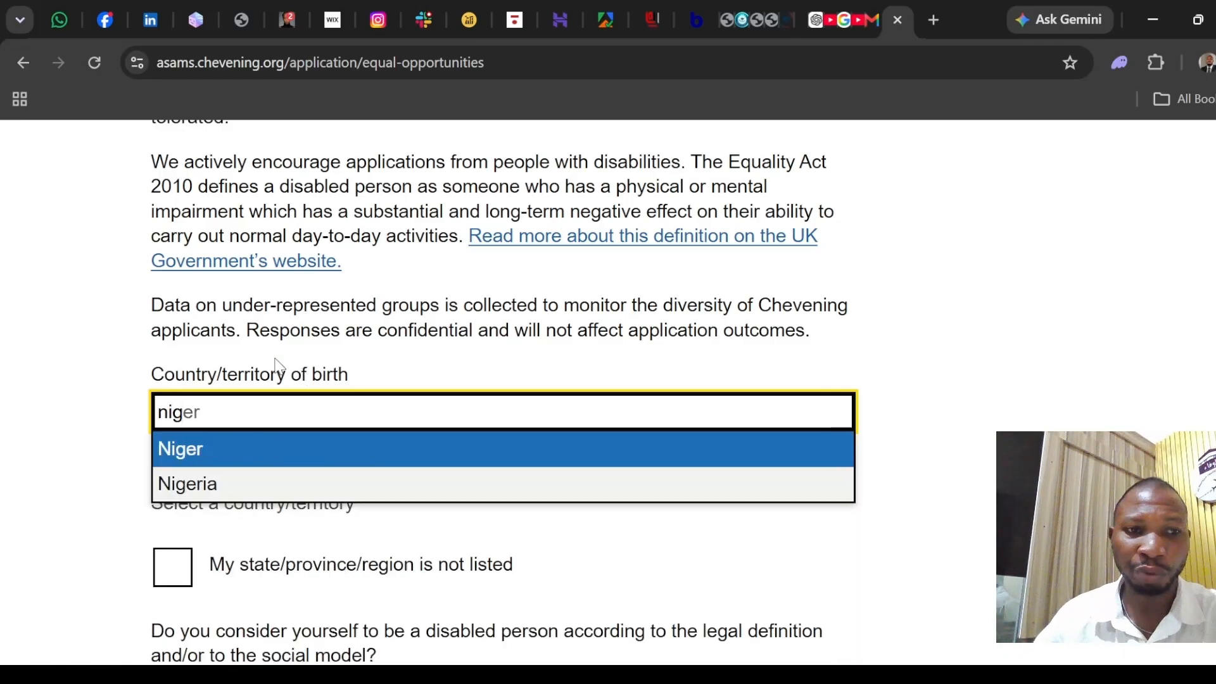
pyautogui.click(217, 501)
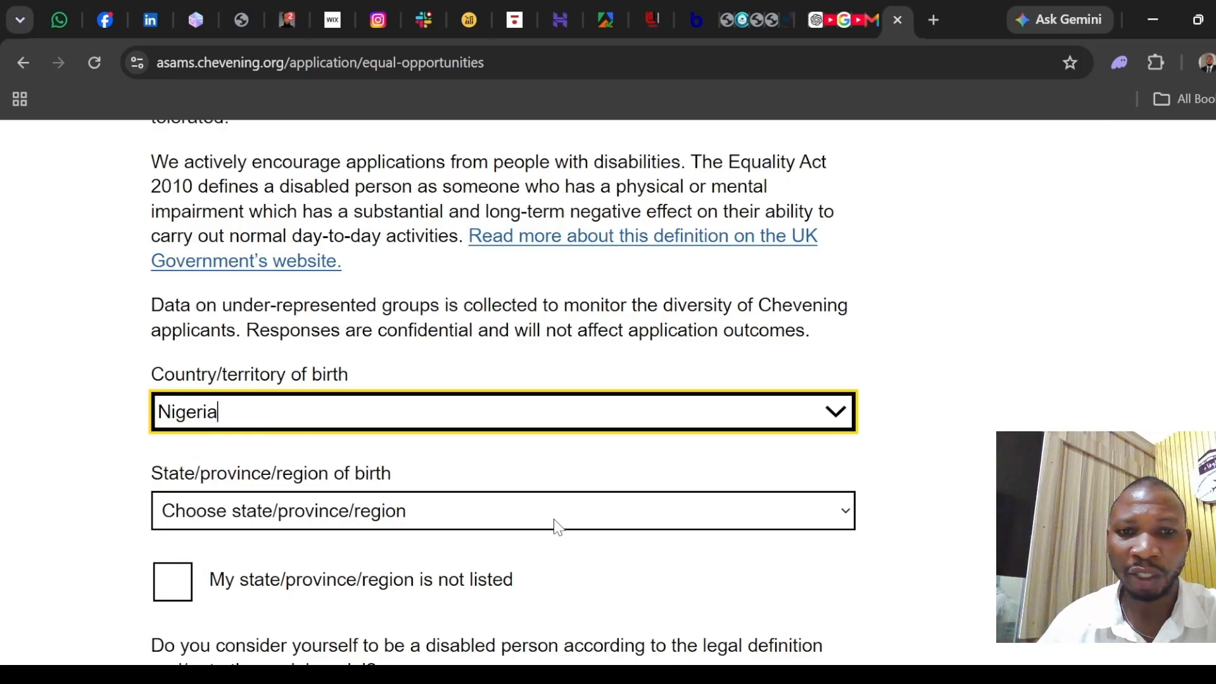
# Choose Abuja as the state/province/region of birth
pyautogui.click(557, 512)
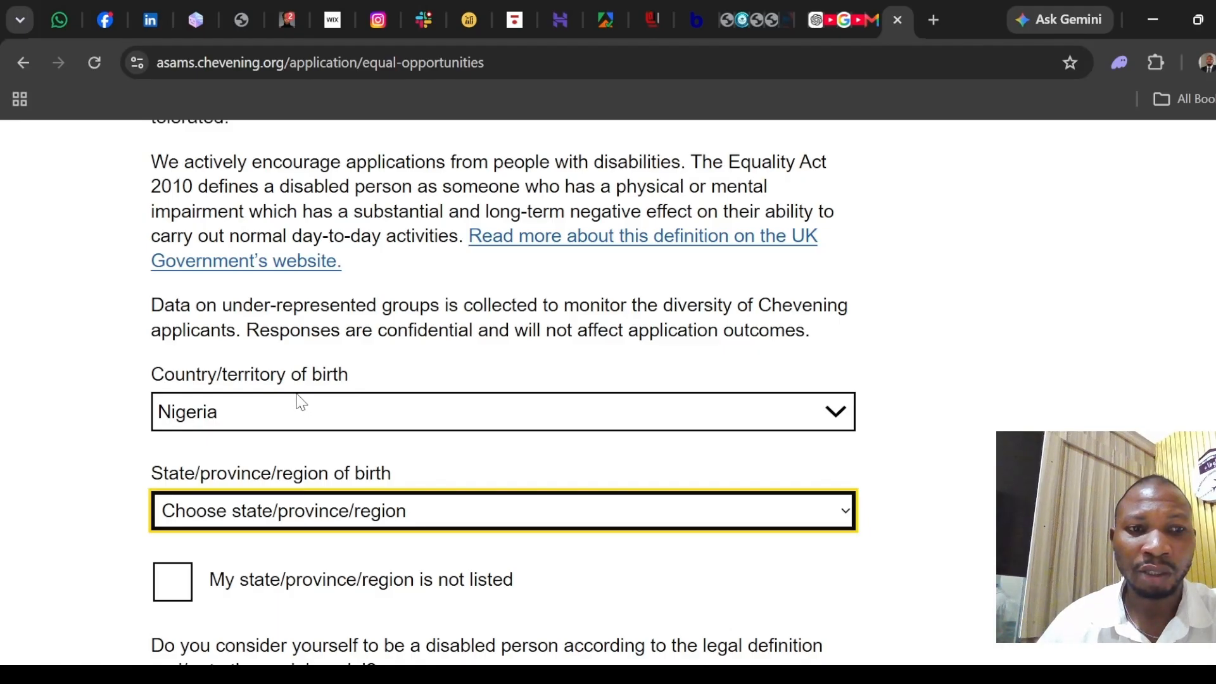
pyautogui.click(248, 82)
pyautogui.scroll(-1, 343, 533)
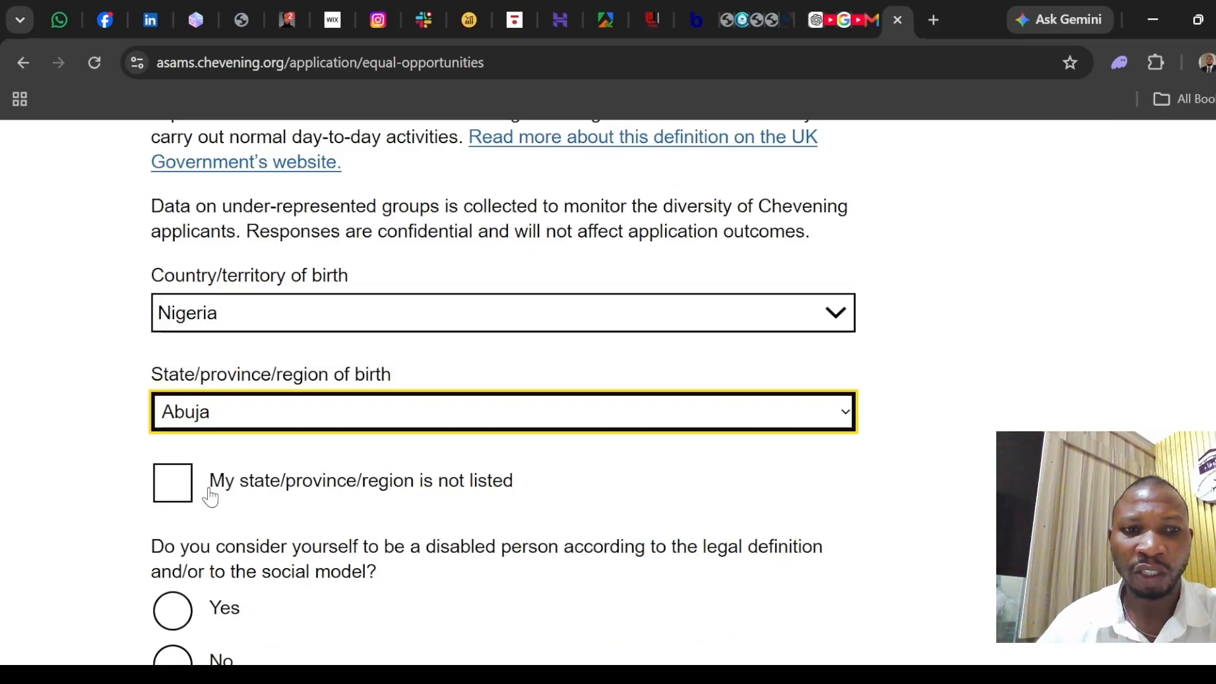
# Answer No to the disability and minority questions and select The capital city
pyautogui.scroll(-2, 382, 550)
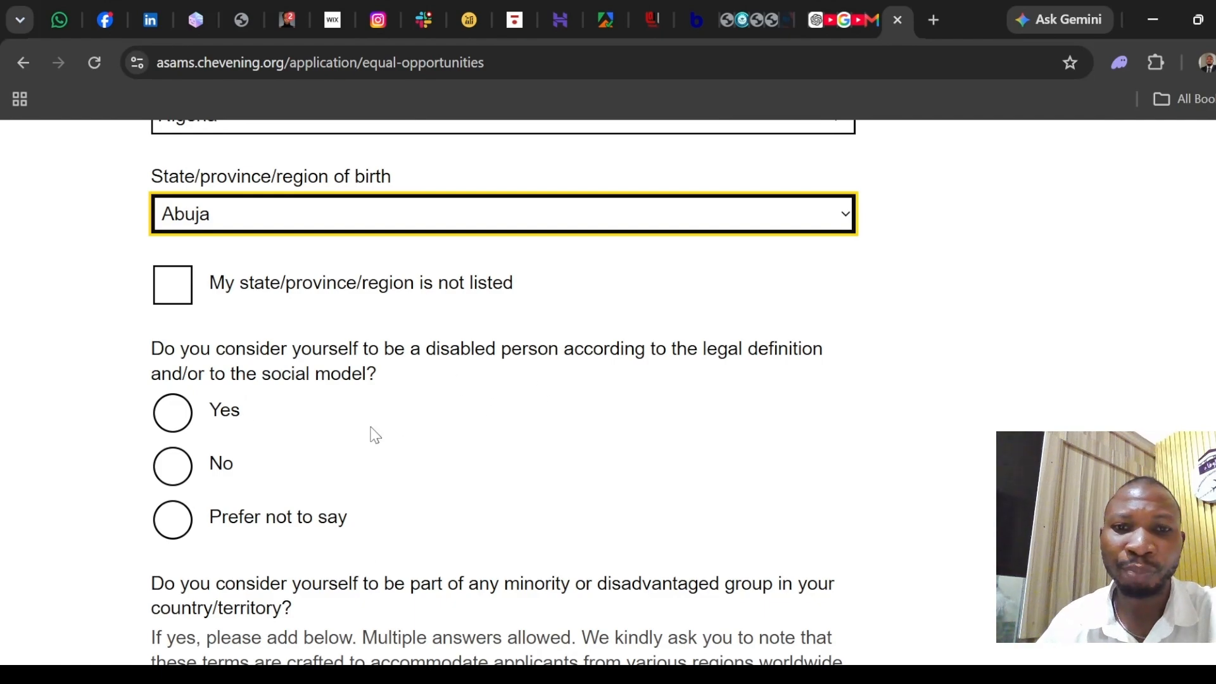
pyautogui.click(177, 466)
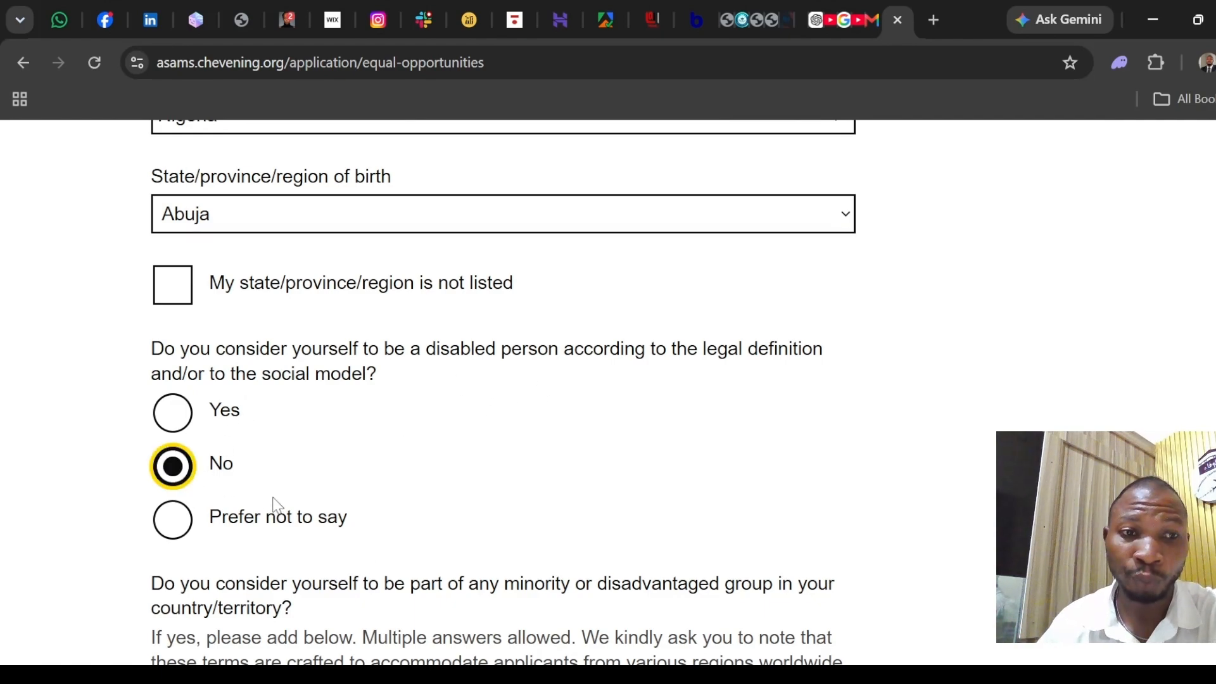
pyautogui.scroll(-4, 255, 273)
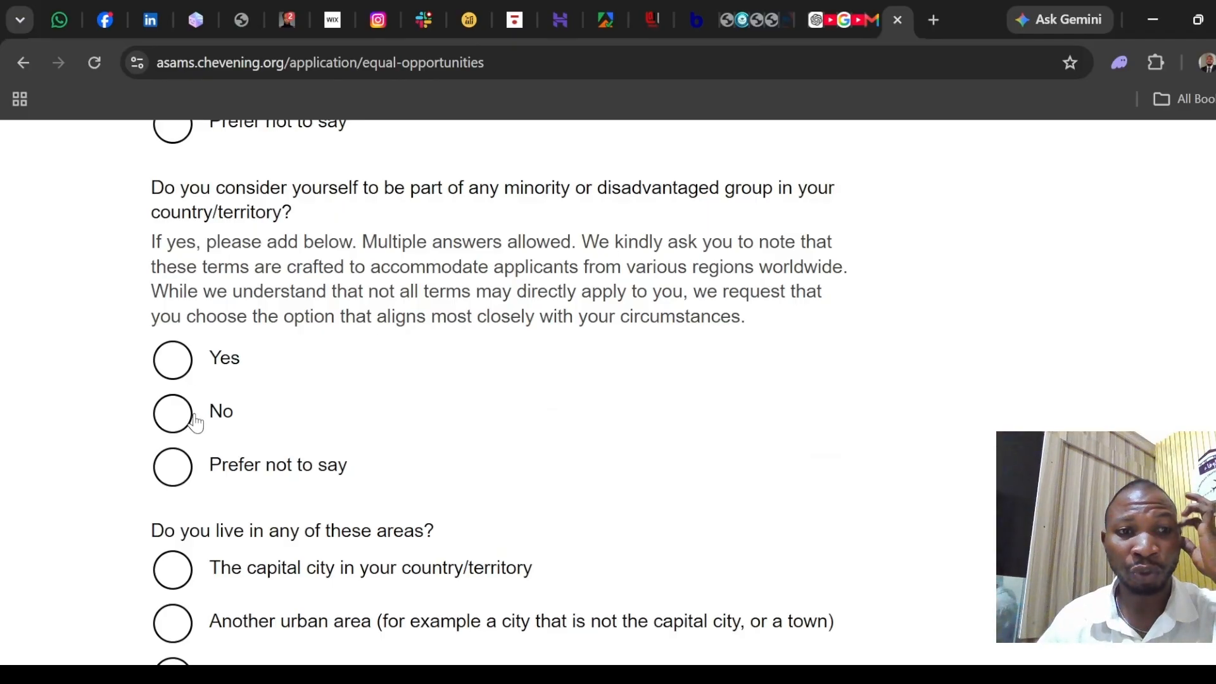
pyautogui.click(174, 415)
pyautogui.scroll(-2, 229, 447)
pyautogui.scroll(-1, 229, 447)
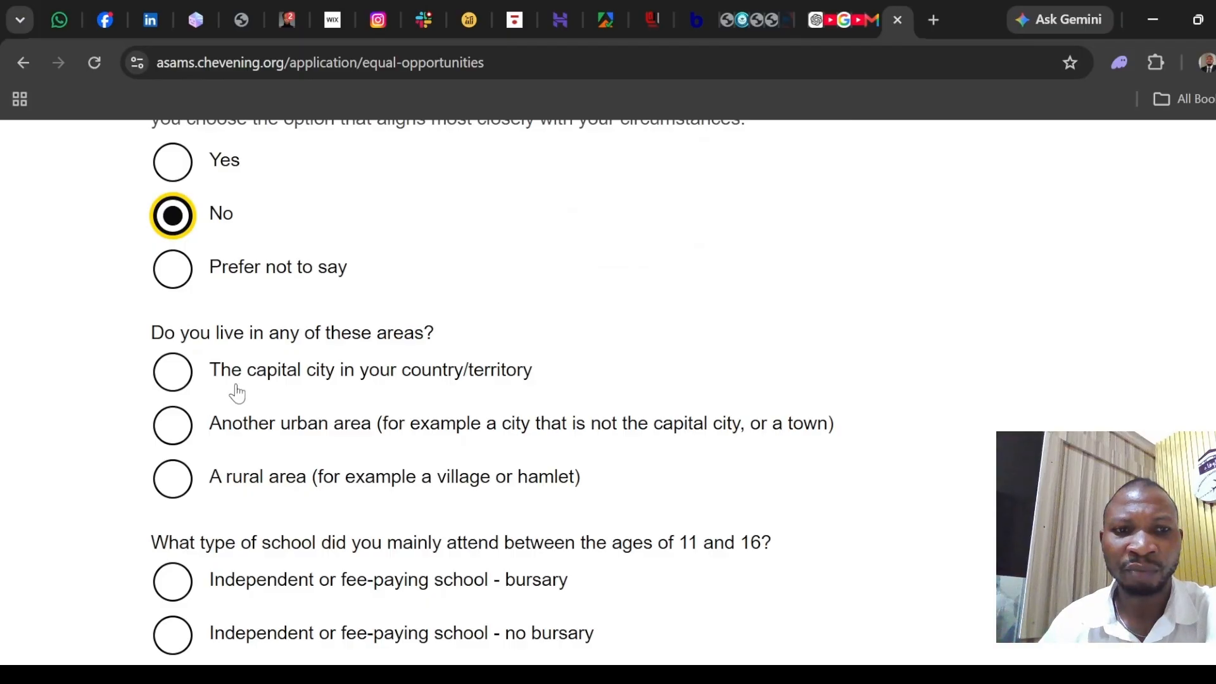
pyautogui.click(174, 388)
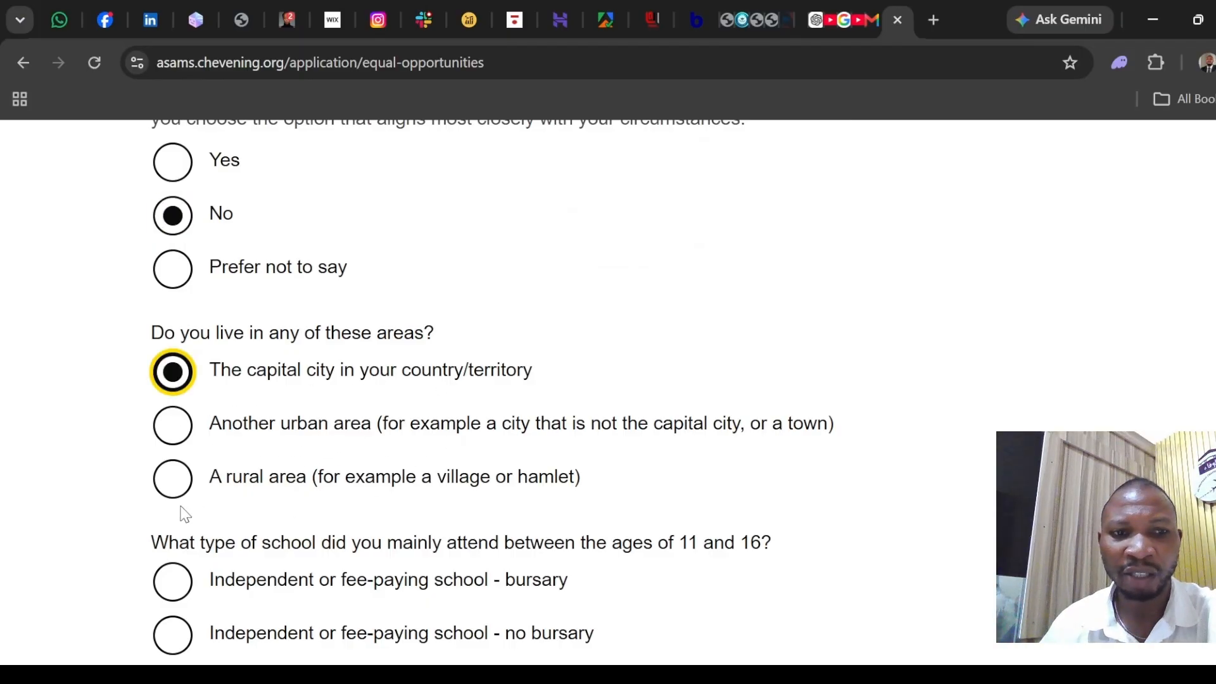
# Select 'Independent or fee-paying school - no bursary' and a parent with a degree-level qualification
pyautogui.scroll(-2, 239, 523)
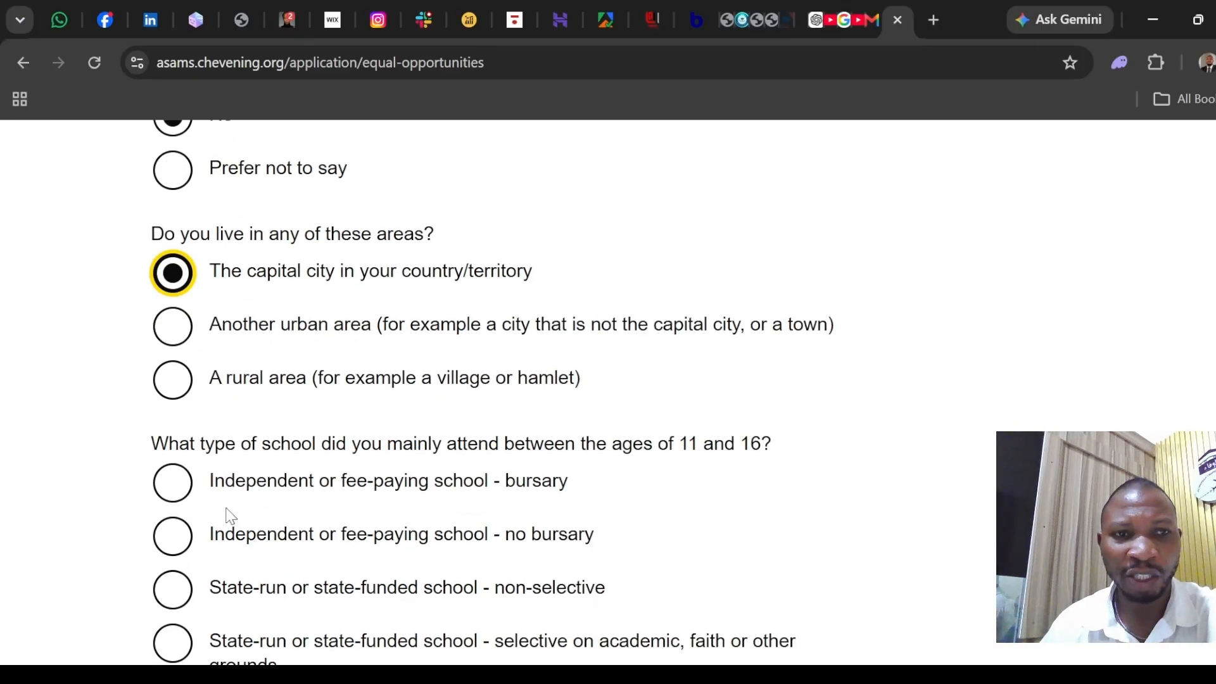
pyautogui.scroll(-4, 225, 514)
pyautogui.scroll(4, 117, 354)
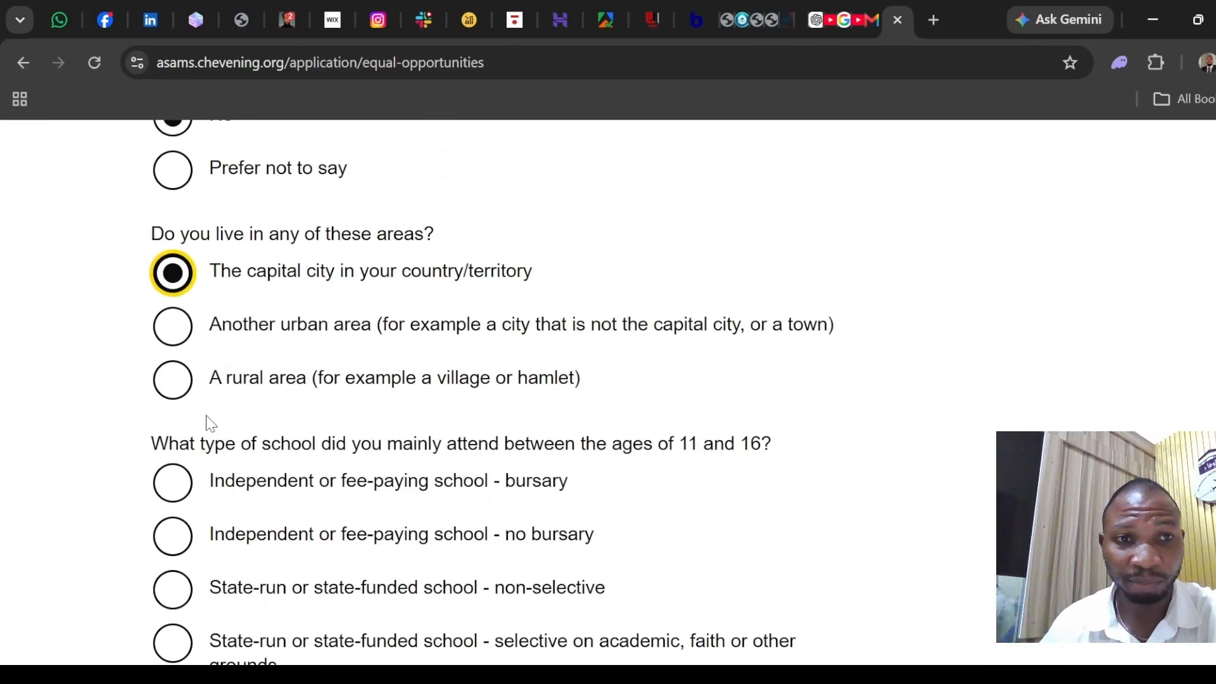
pyautogui.scroll(-2, 190, 399)
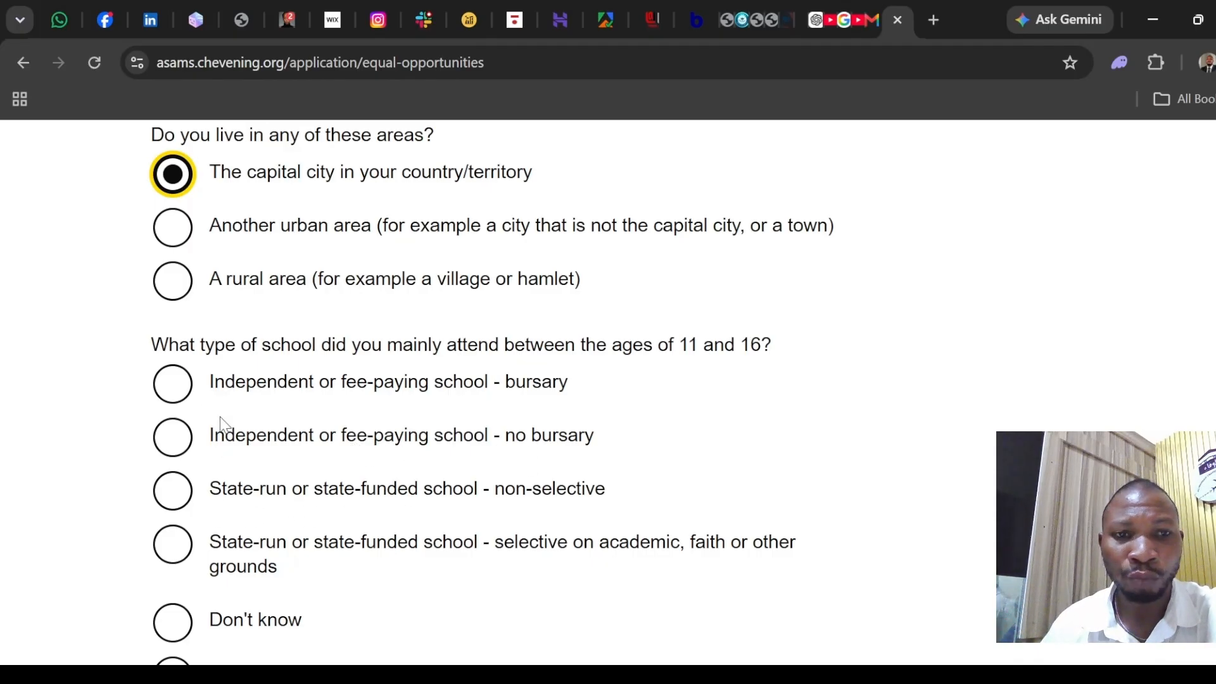
pyautogui.click(180, 448)
pyautogui.scroll(-3, 190, 462)
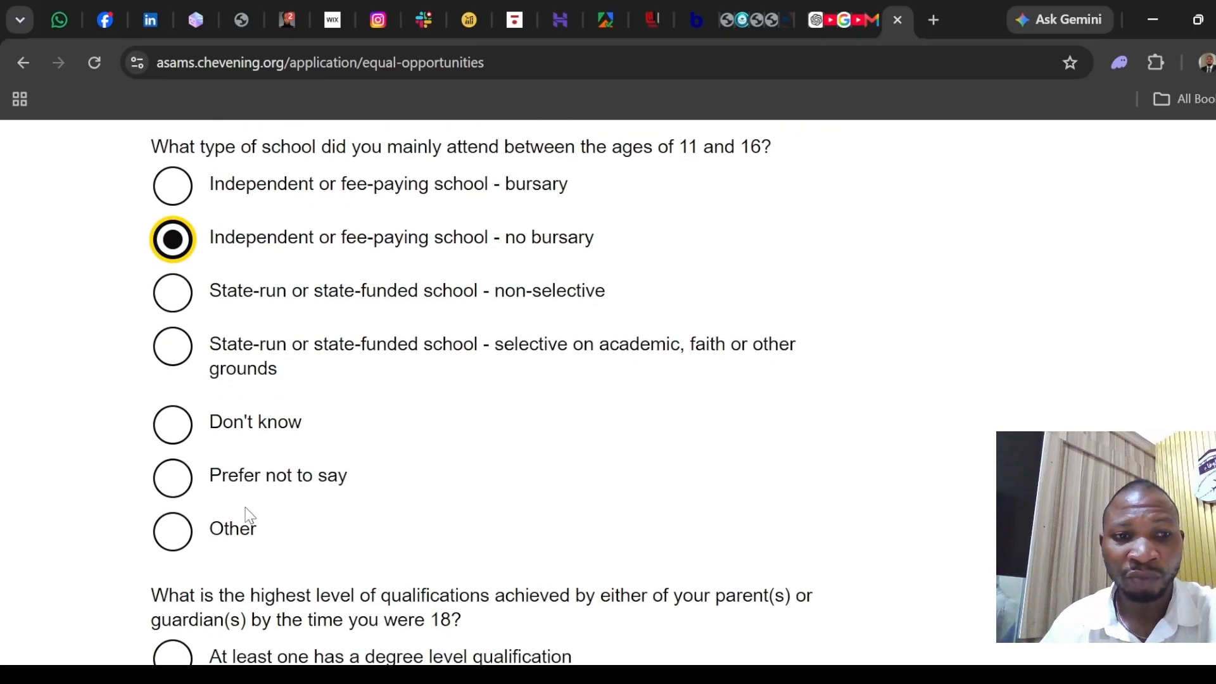
pyautogui.scroll(-2, 215, 469)
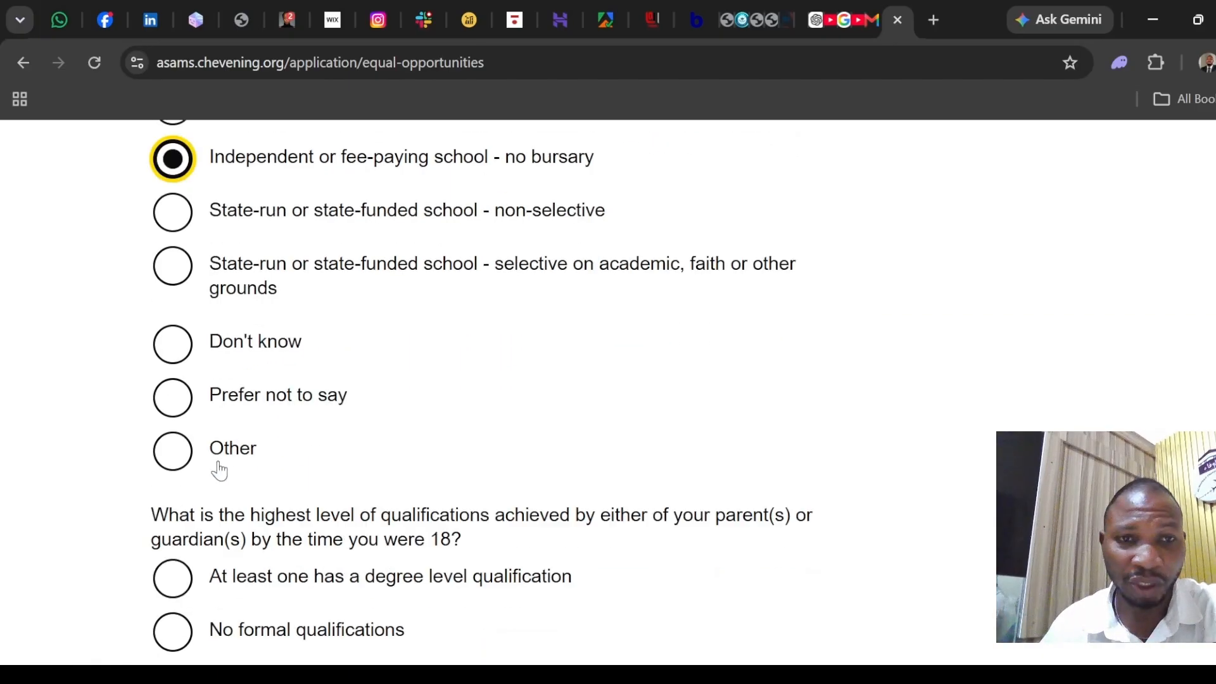
pyautogui.scroll(-3, 220, 437)
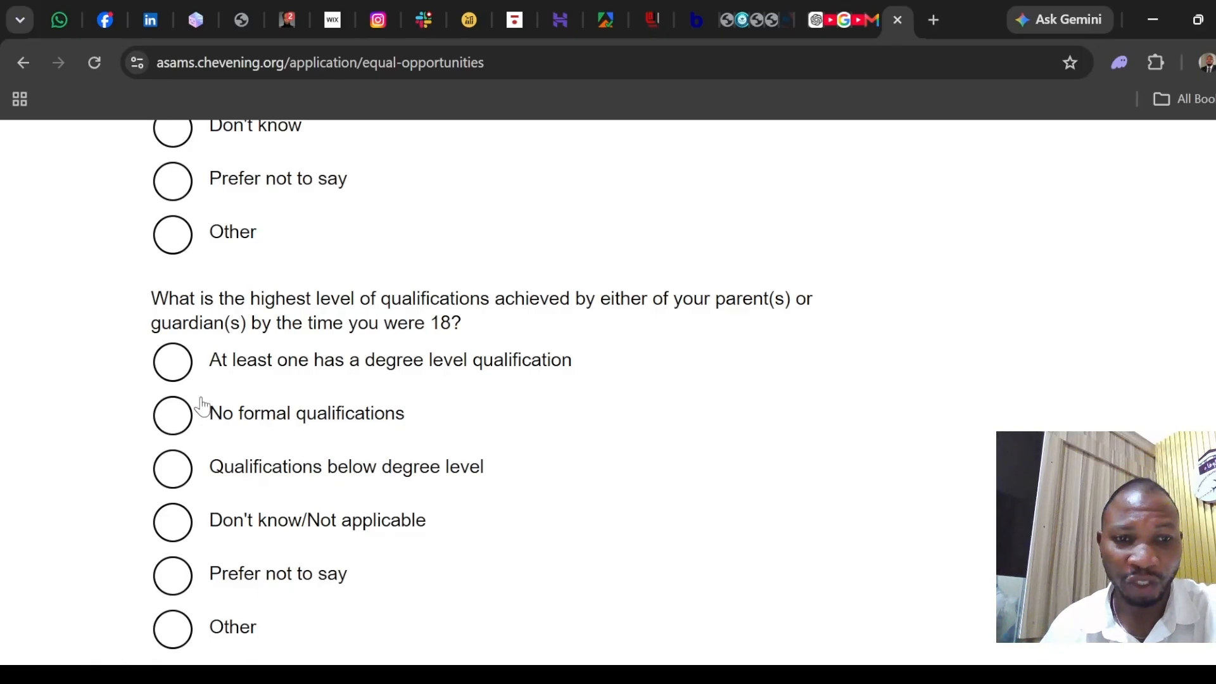
pyautogui.click(172, 363)
pyautogui.scroll(-2, 266, 448)
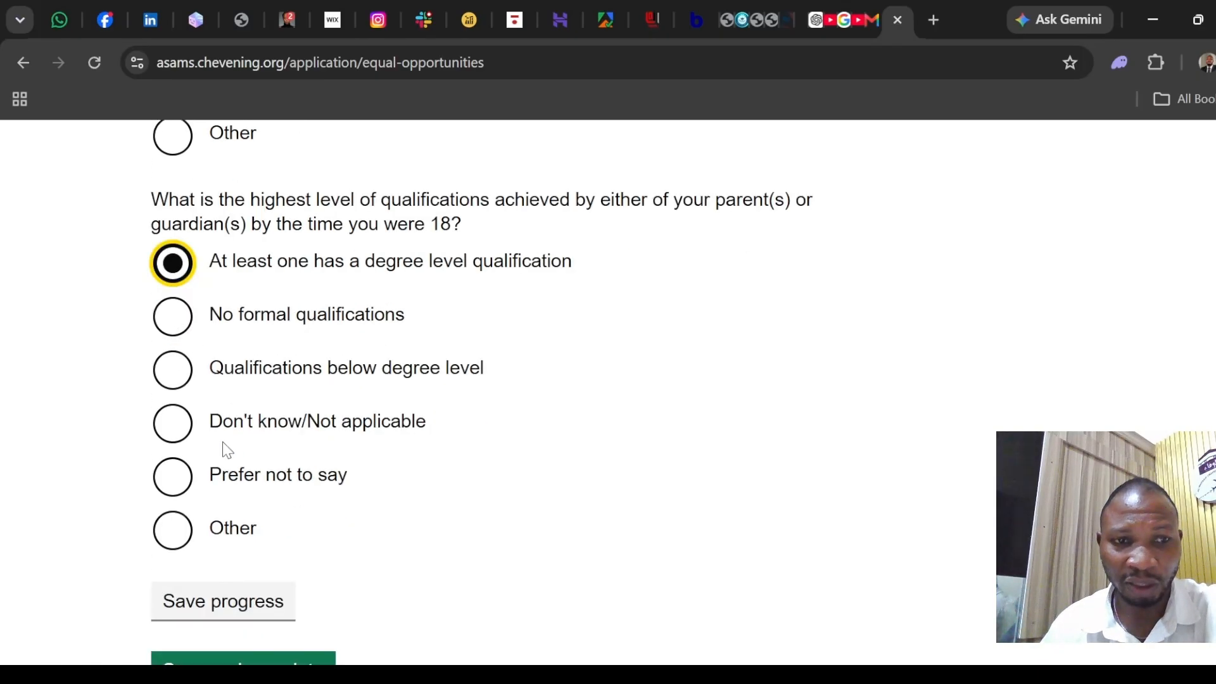
pyautogui.scroll(-3, 190, 443)
# Save the equal opportunities answers
pyautogui.click(229, 423)
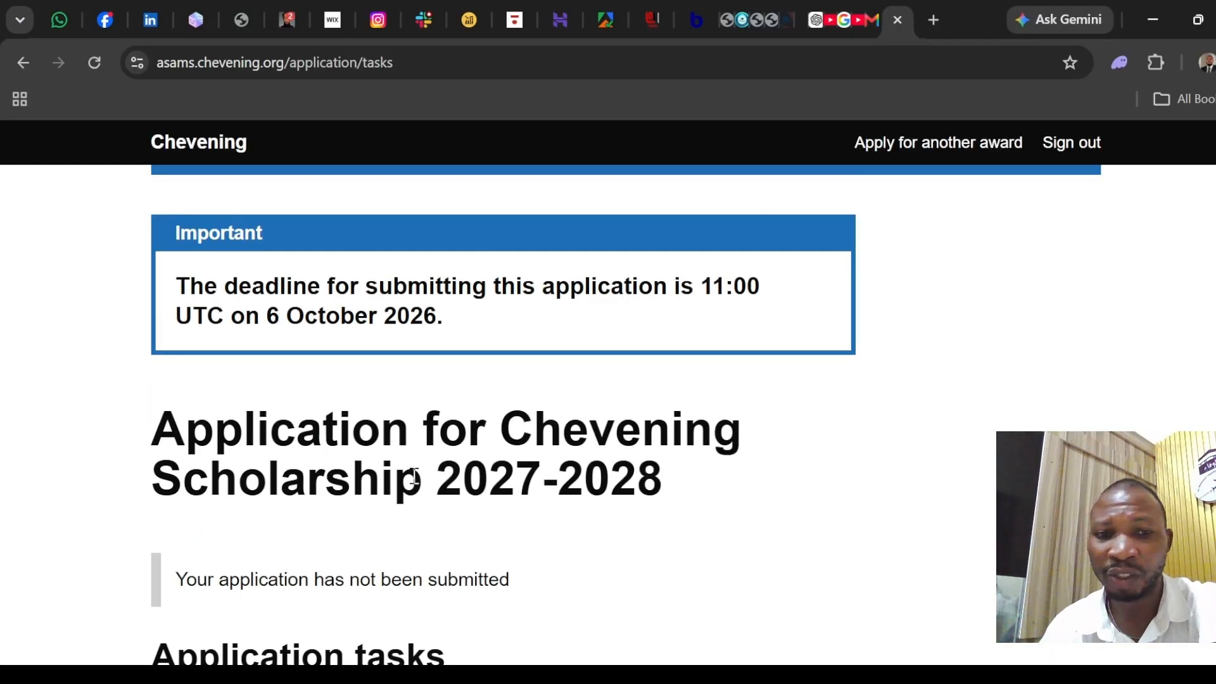
pyautogui.scroll(-10, 369, 486)
pyautogui.scroll(1, 374, 501)
pyautogui.scroll(1, 374, 492)
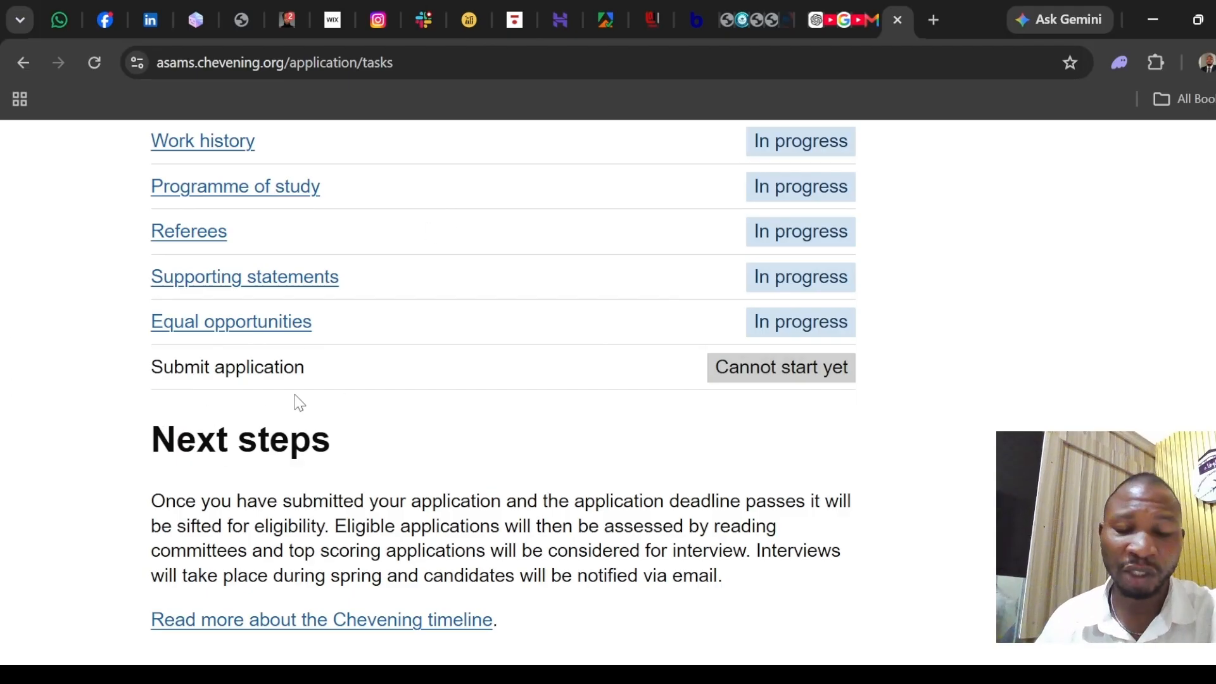
# Reopen the Equal opportunities section and scroll through it
pyautogui.click(261, 329)
pyautogui.scroll(-20, 368, 389)
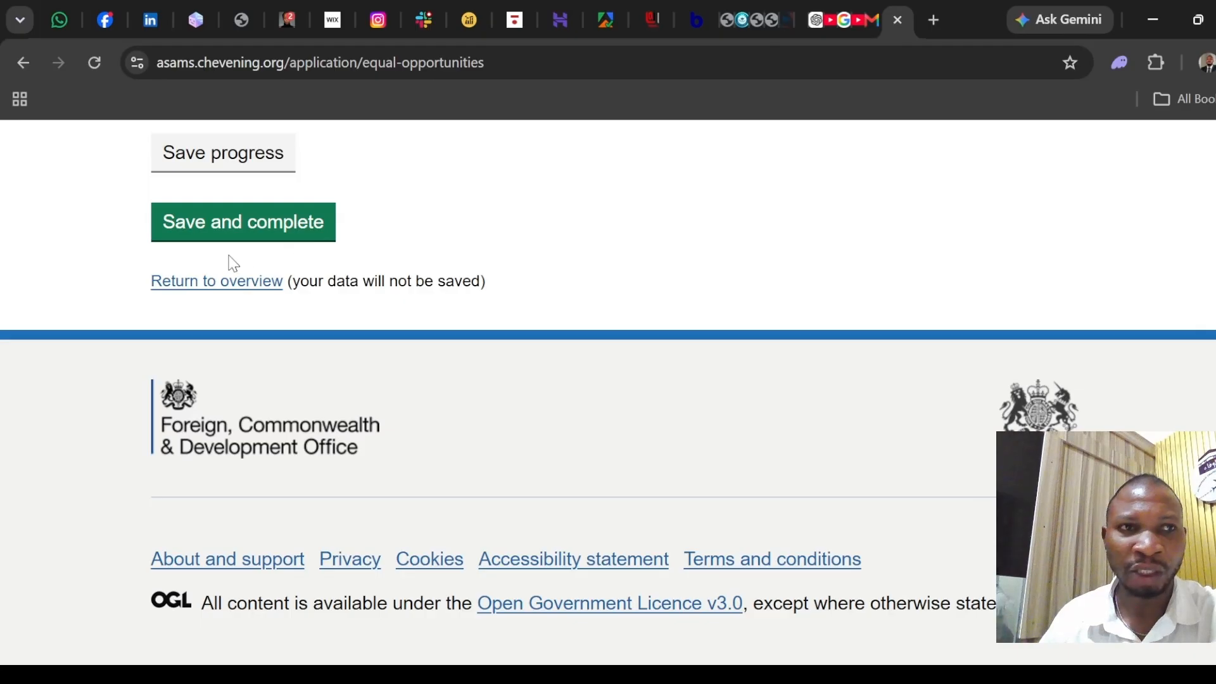
pyautogui.scroll(5, 264, 551)
pyautogui.scroll(-8, 333, 510)
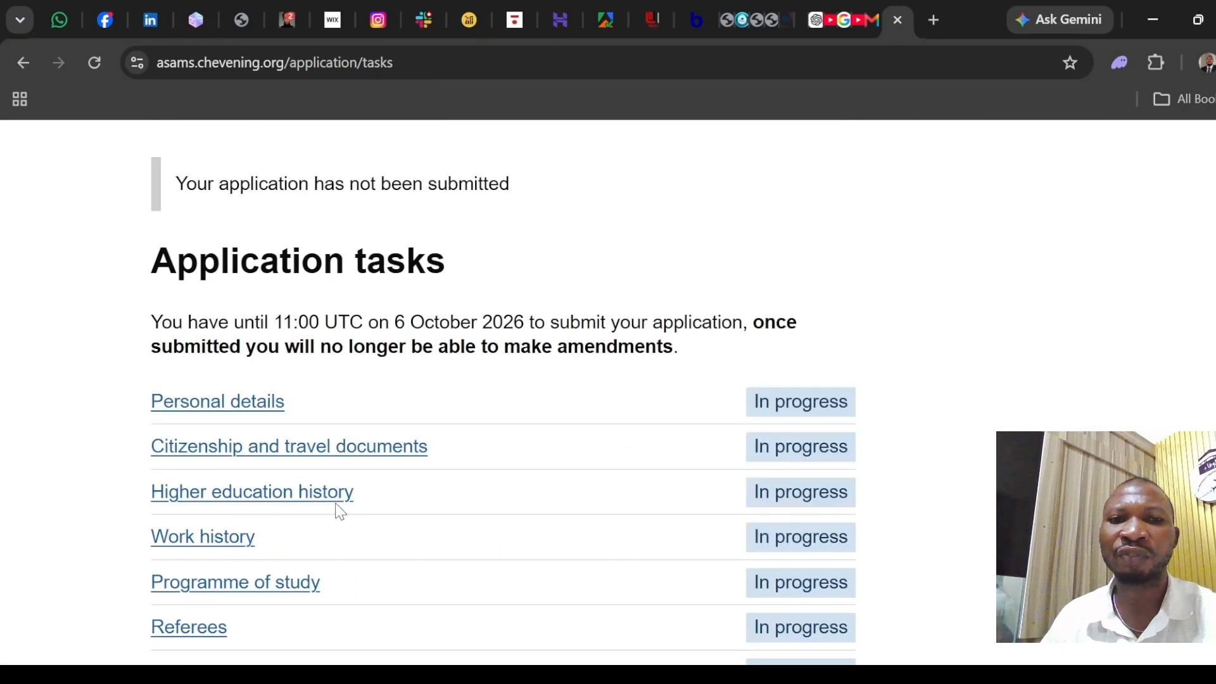
pyautogui.scroll(-2, 337, 511)
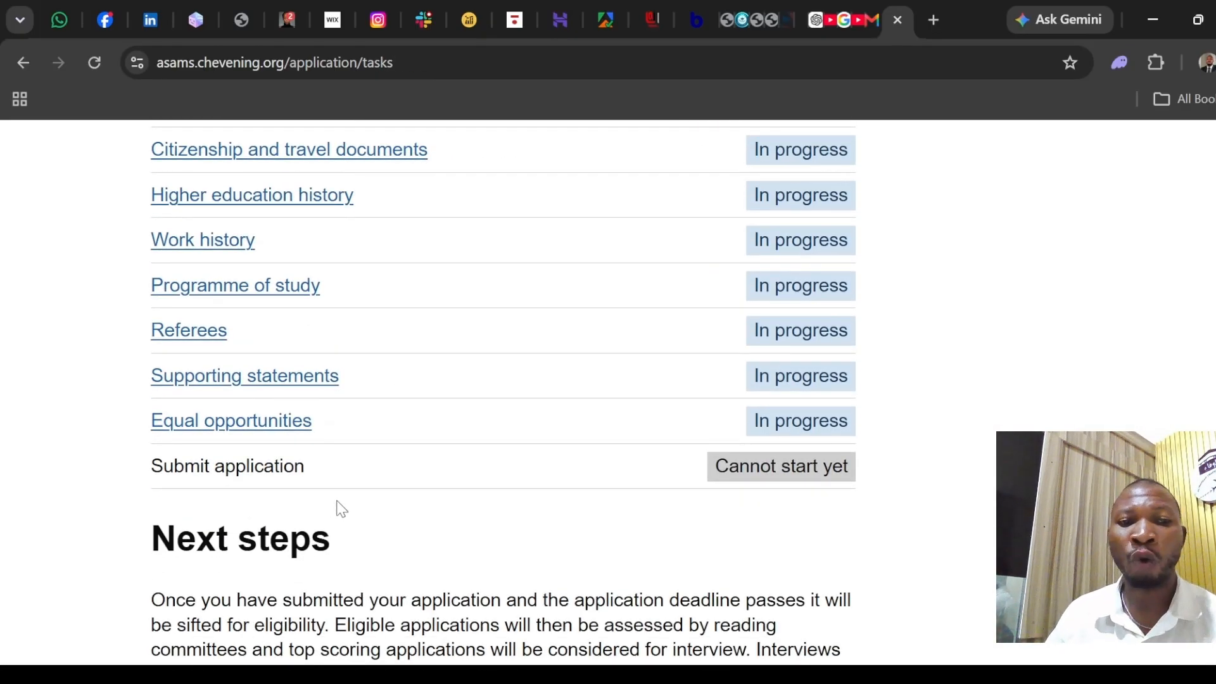
pyautogui.scroll(-6, 329, 491)
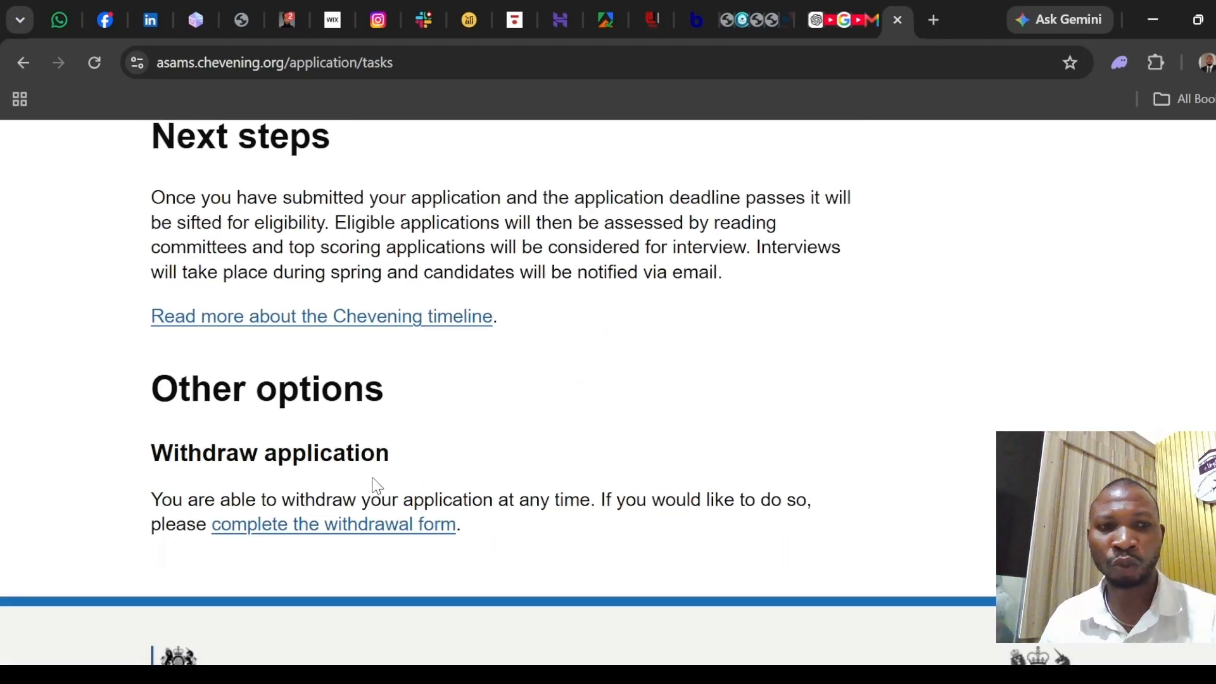
pyautogui.scroll(-3, 368, 481)
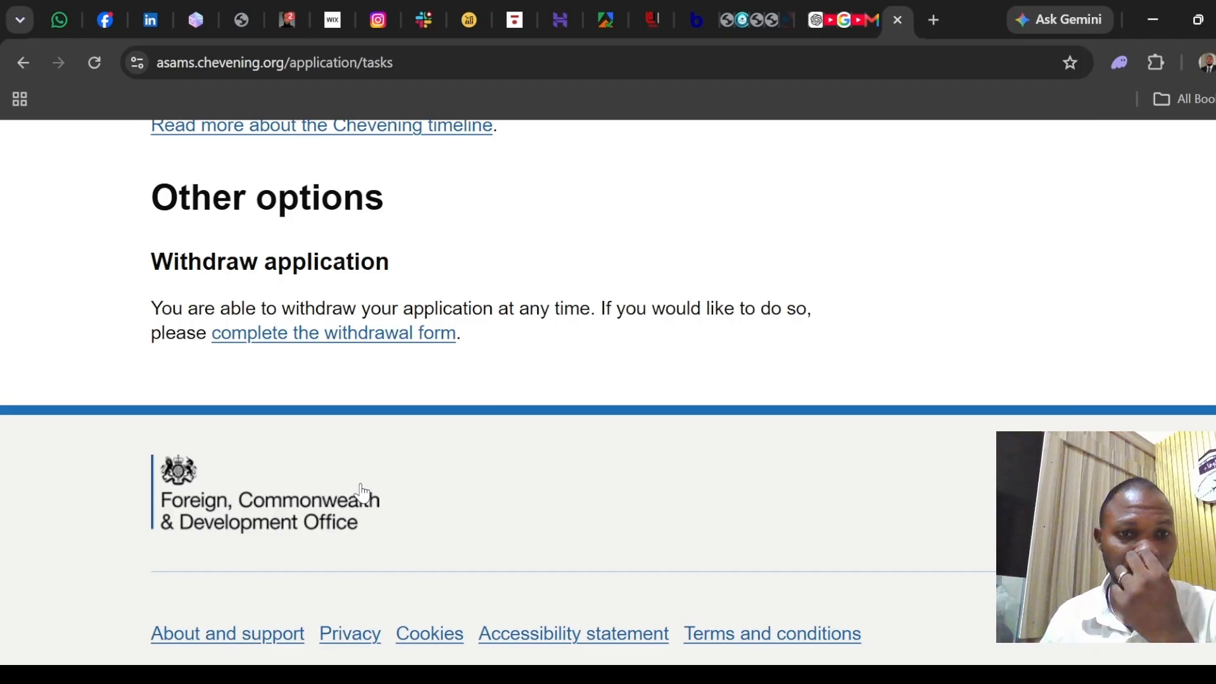
pyautogui.scroll(3, 361, 495)
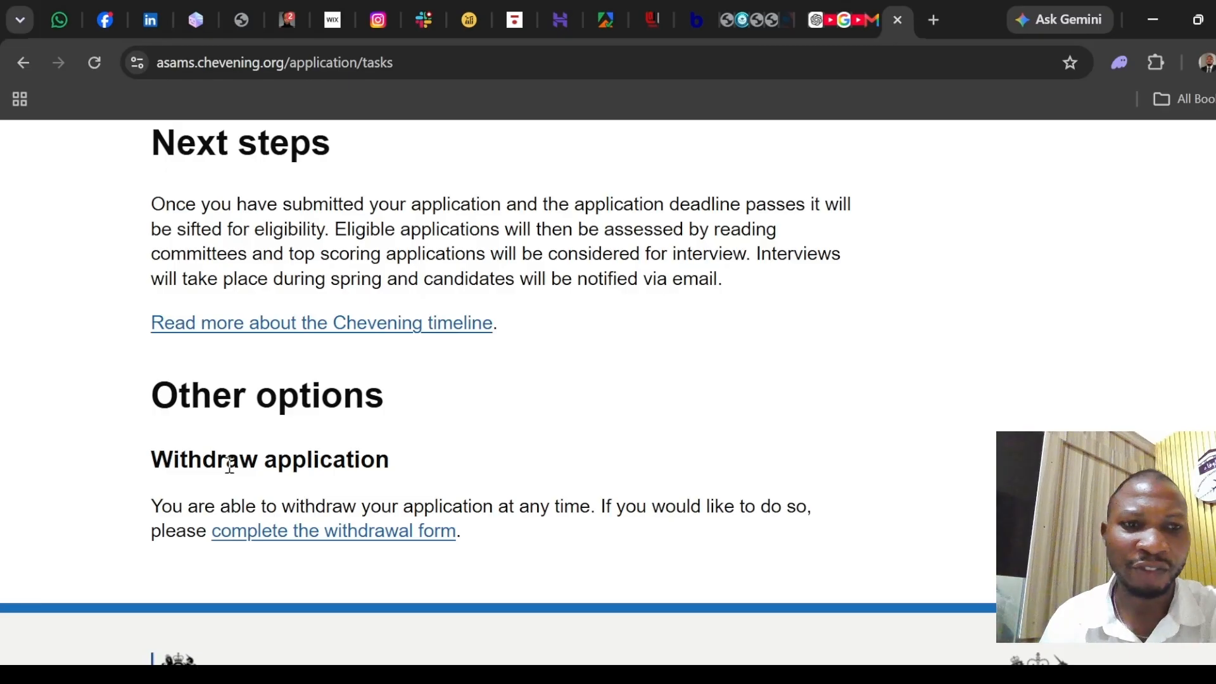
pyautogui.scroll(-2, 213, 492)
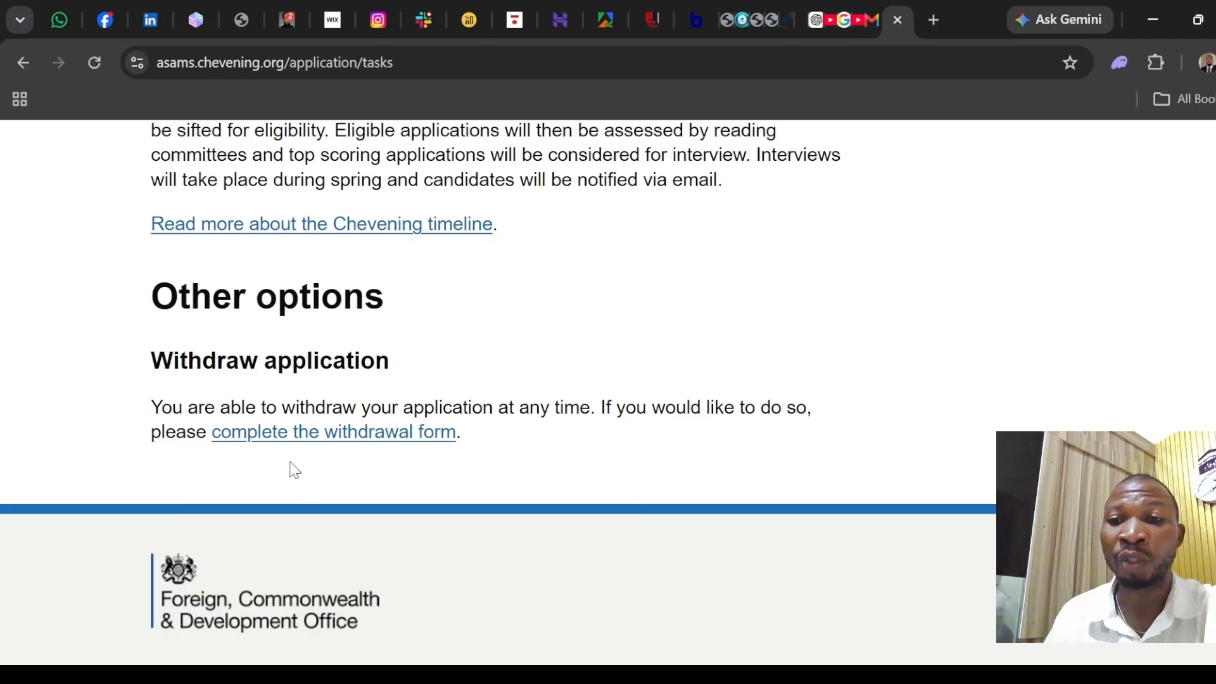
pyautogui.scroll(-2, 328, 477)
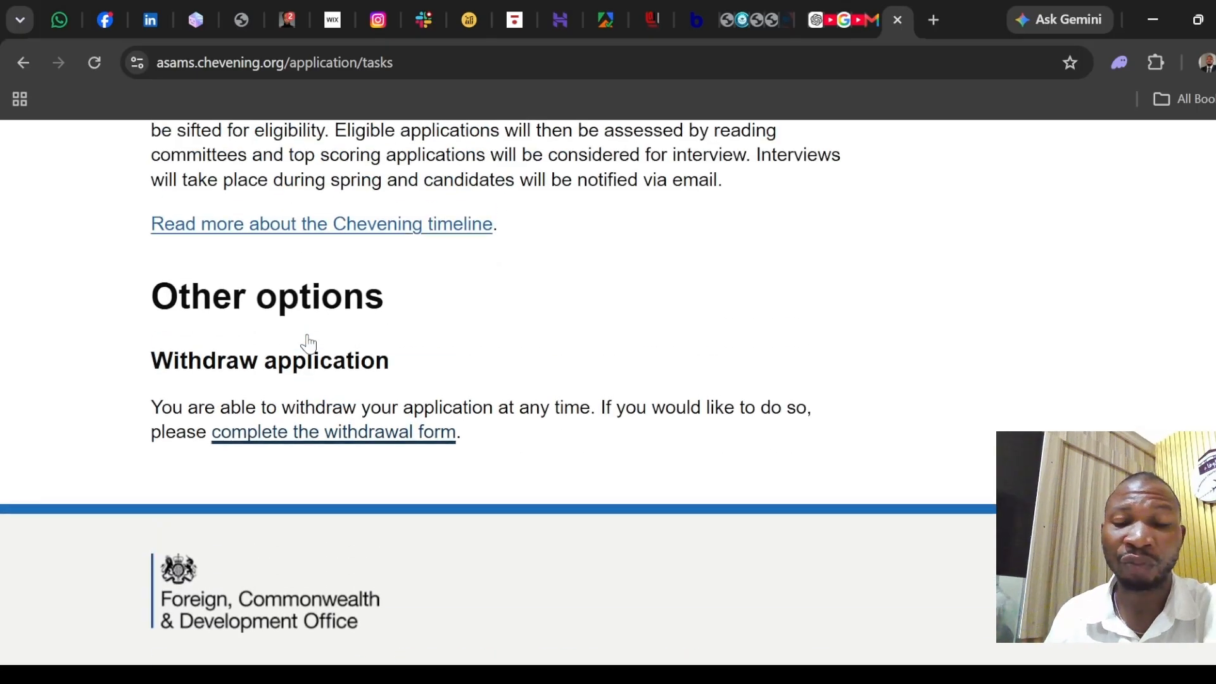
pyautogui.scroll(2, 310, 340)
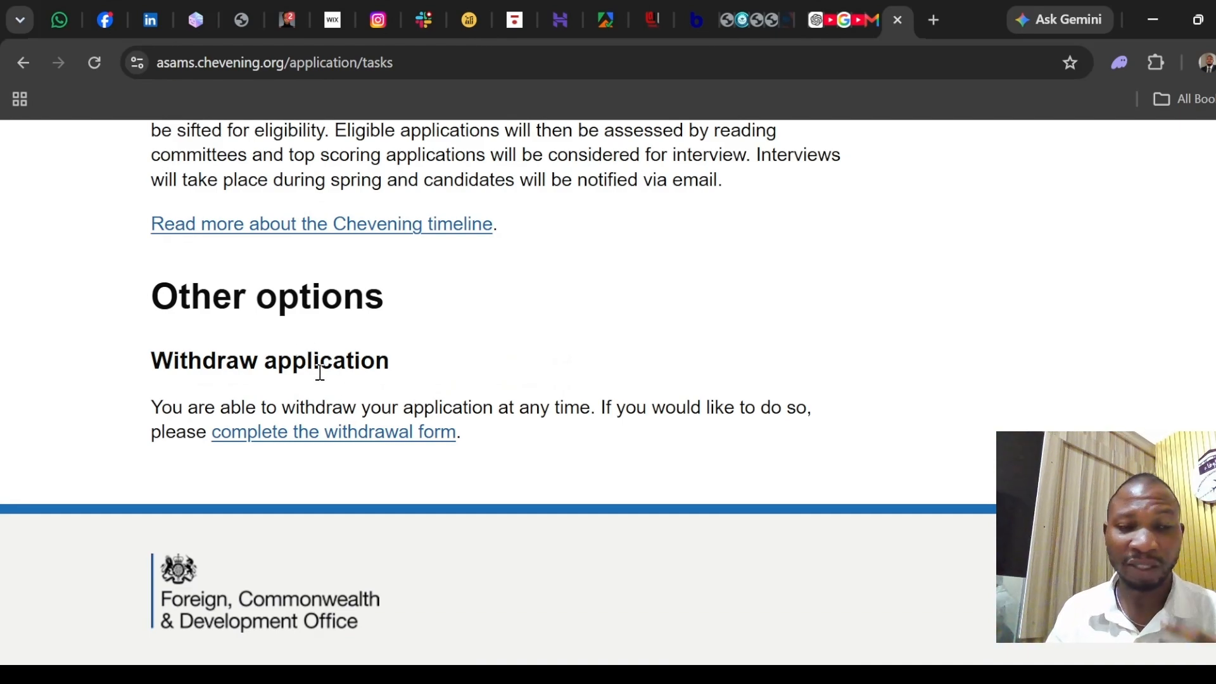
pyautogui.scroll(10, 299, 345)
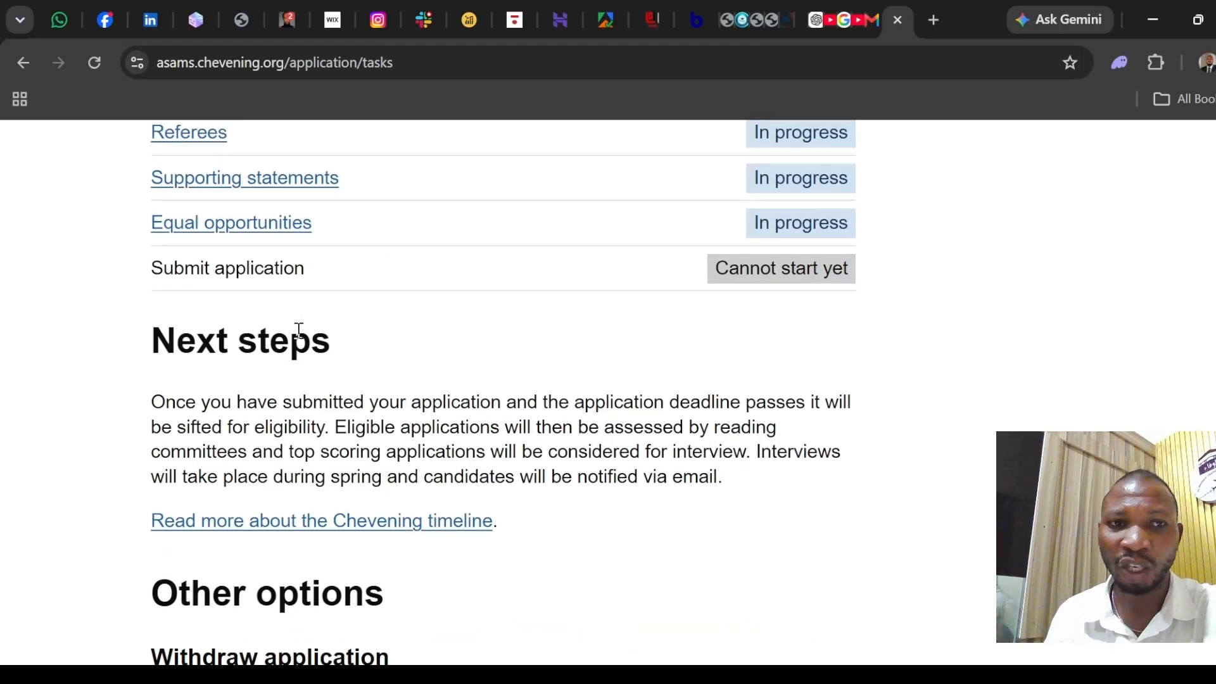
pyautogui.scroll(6, 300, 331)
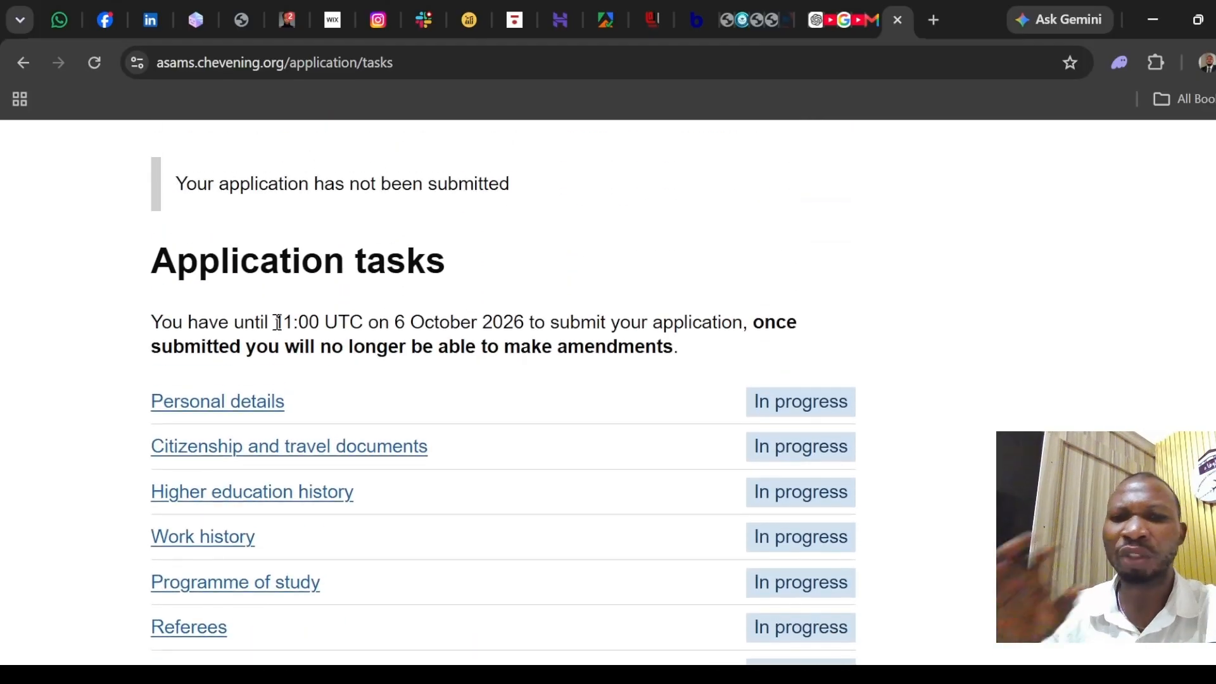